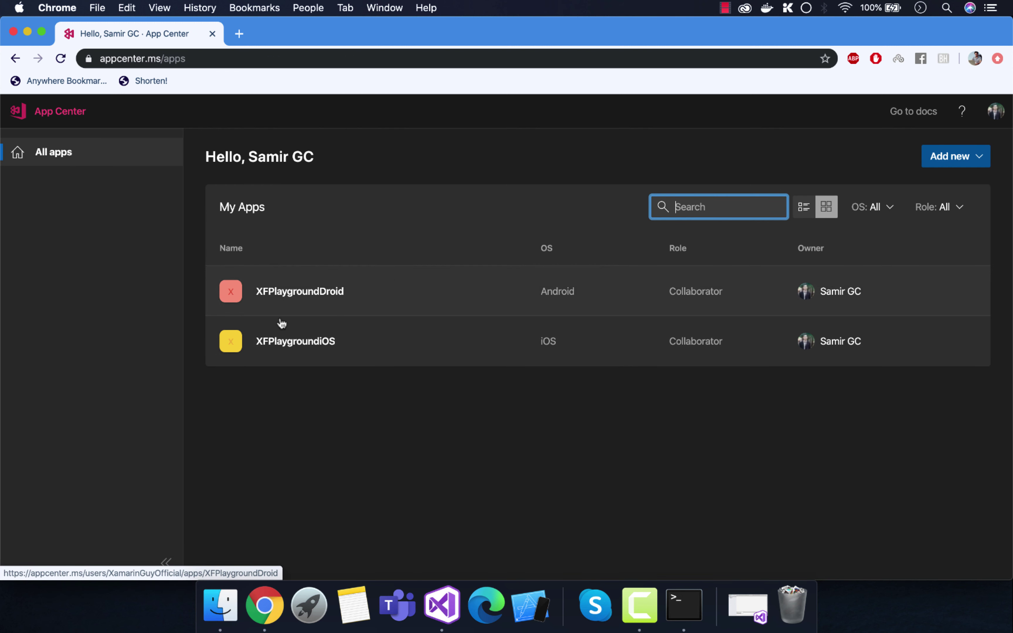
Step: Load github.com in a new Chrome tab next to App Center
left_click(239, 33)
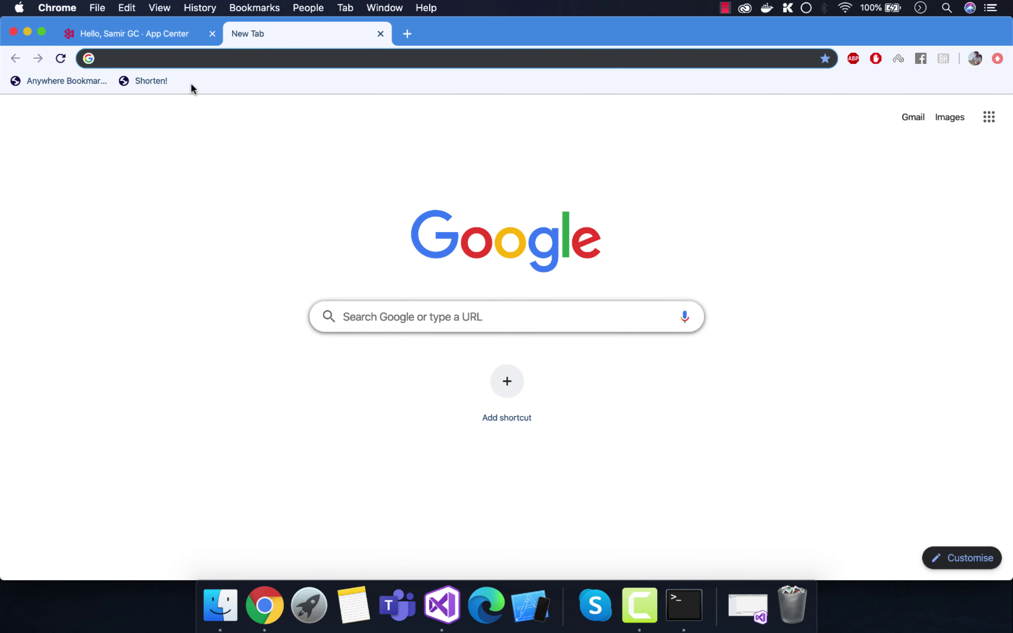
type("github.c")
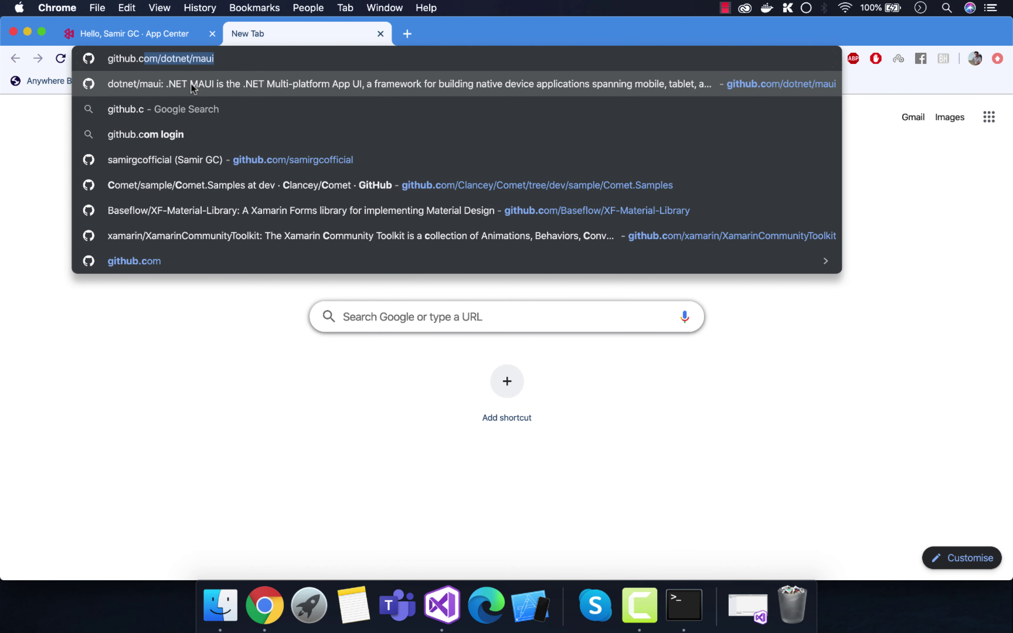
type("om")
left_click(192, 85)
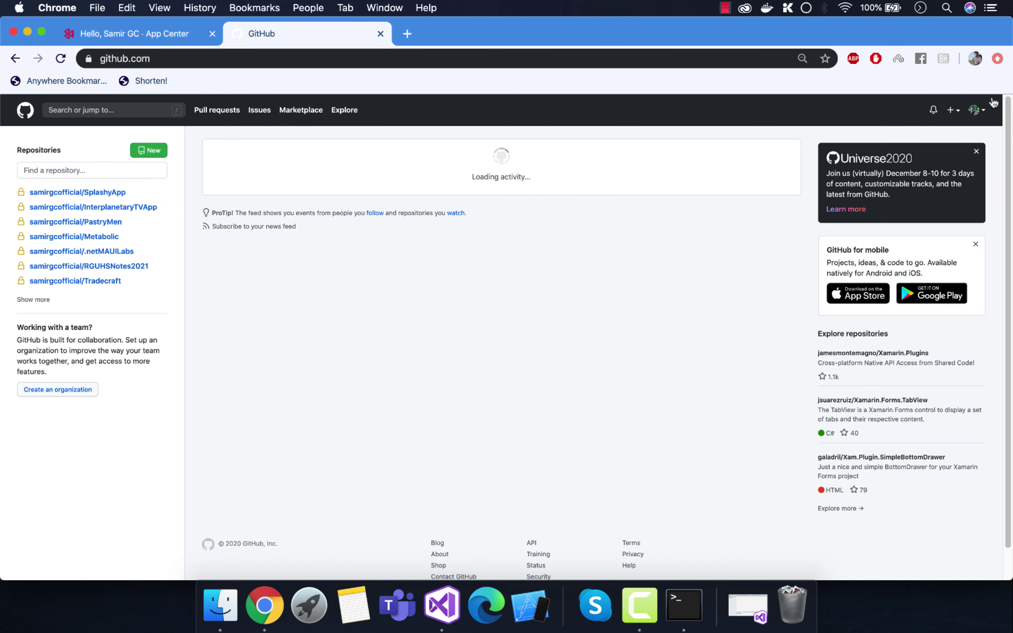
Step: Go to your GitHub profile and list its 45 repositories
left_click(974, 110)
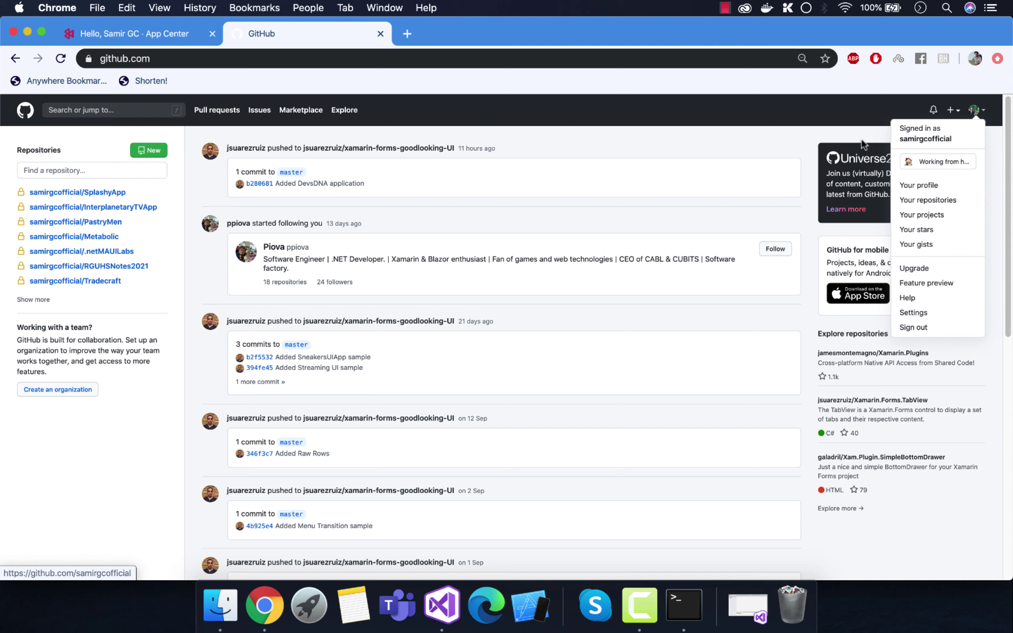
left_click(162, 32)
left_click(996, 111)
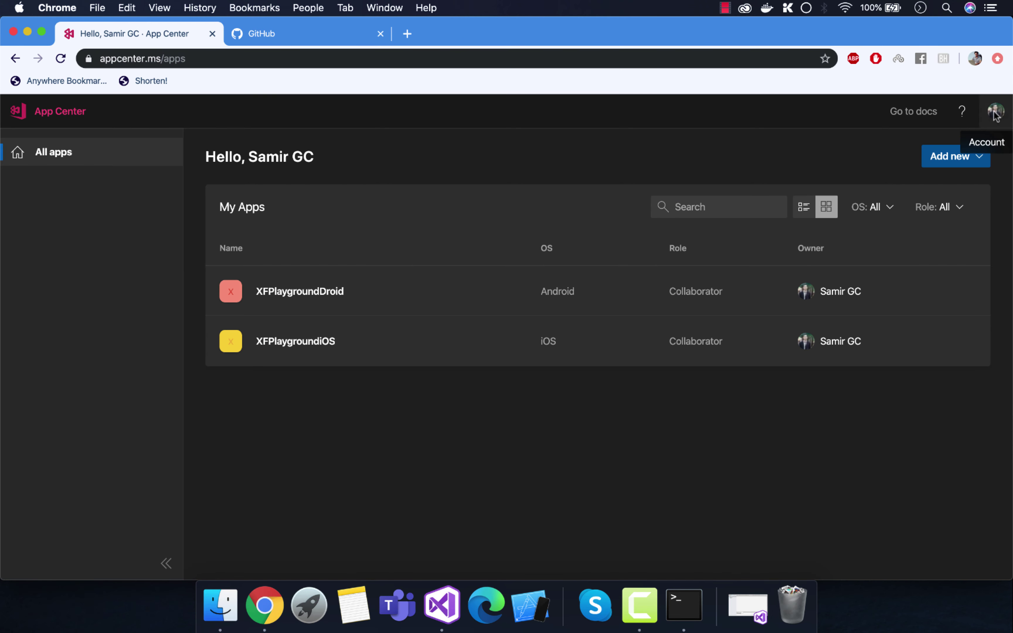
left_click(297, 29)
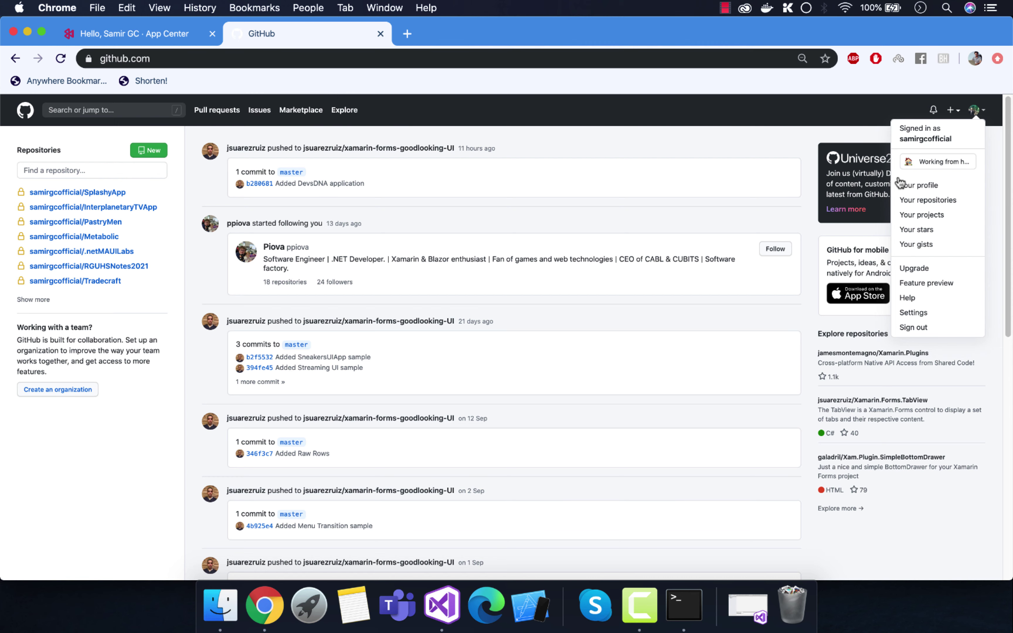
left_click(921, 184)
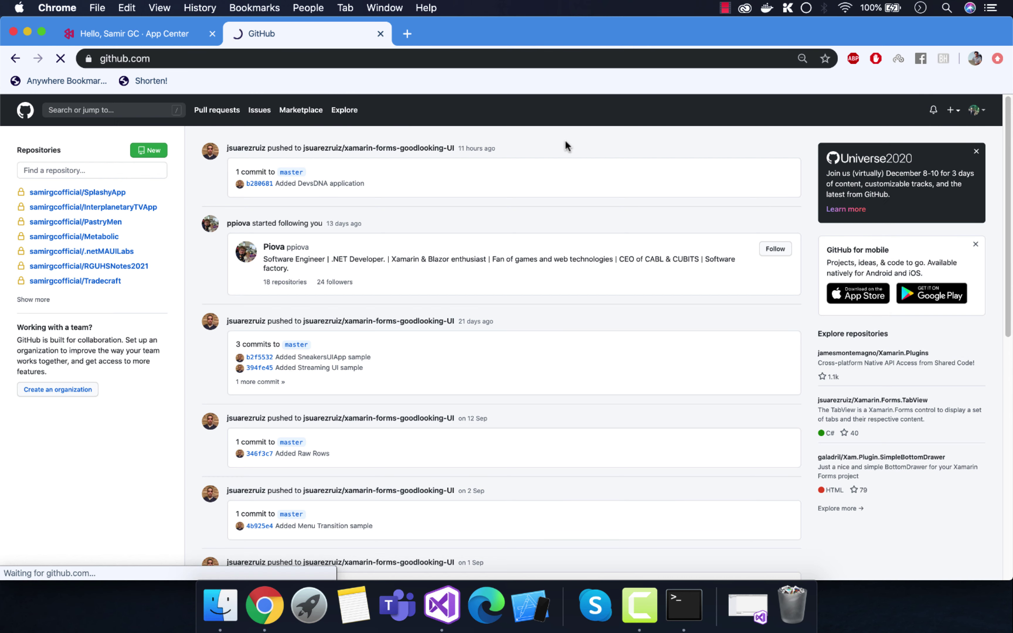
left_click(459, 163)
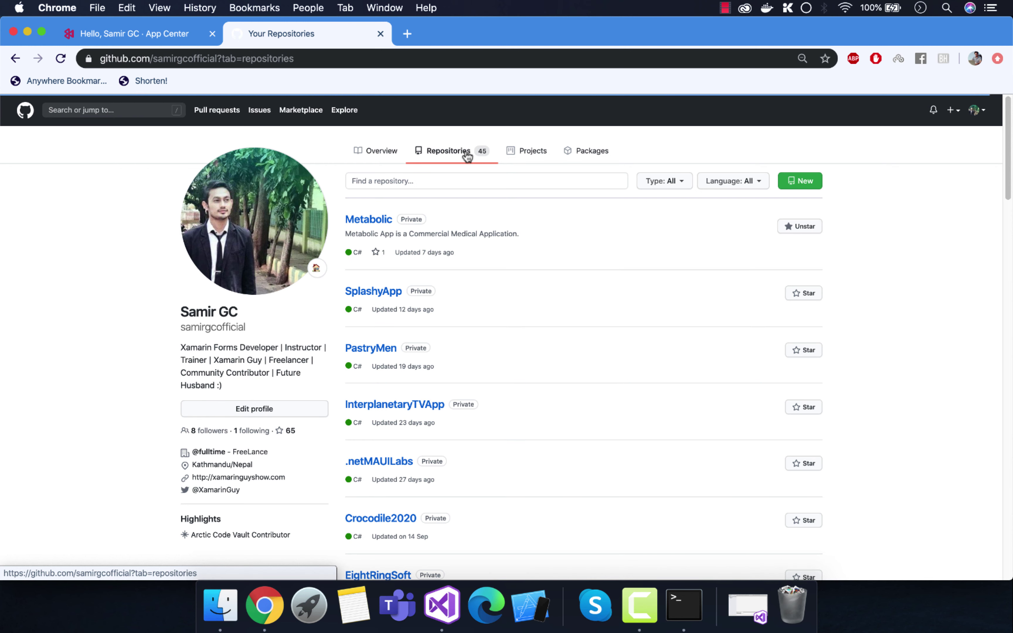
Step: Create a new GitHub repository named XFPlayground
left_click(805, 184)
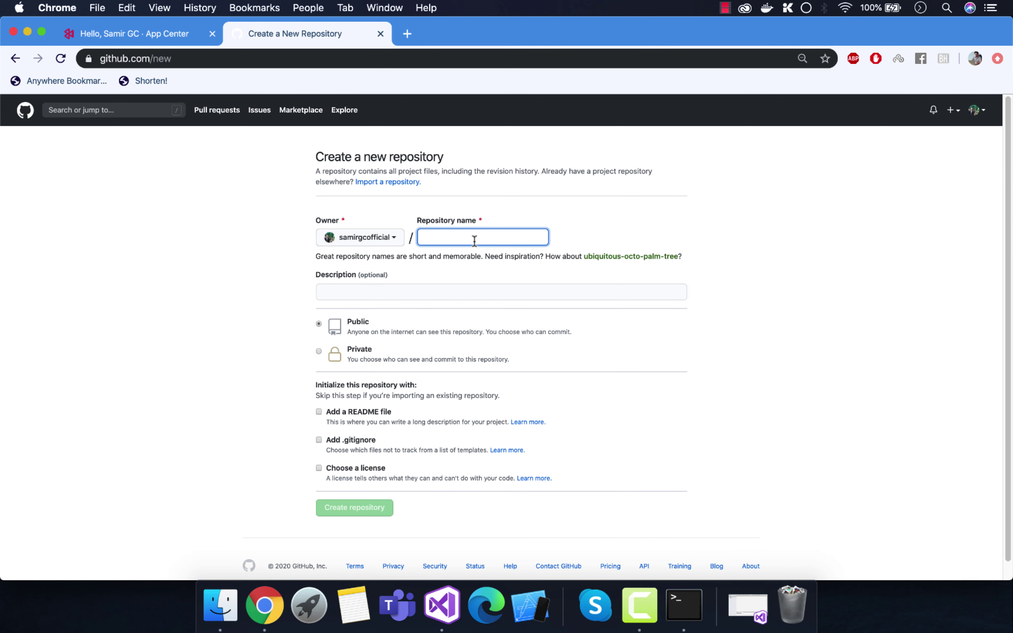
type("XFP")
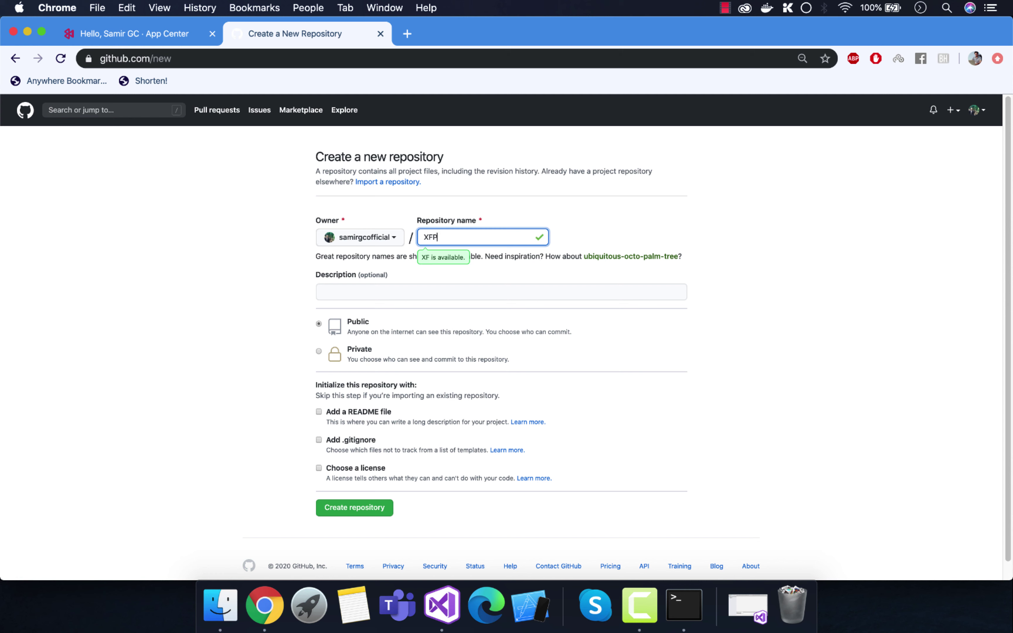
type("layground")
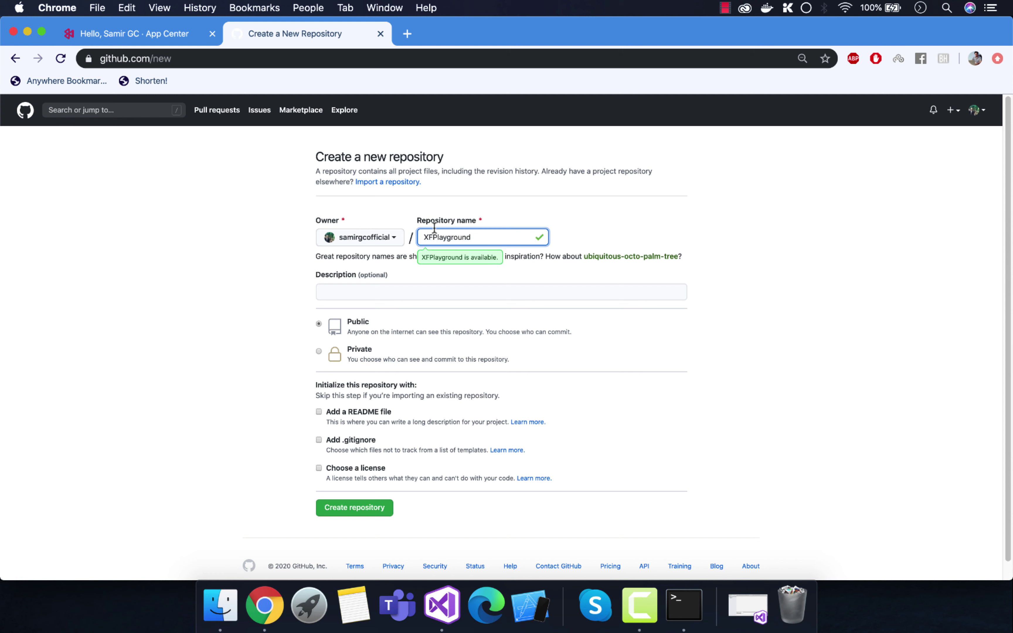
double_click(434, 237)
left_click(349, 285)
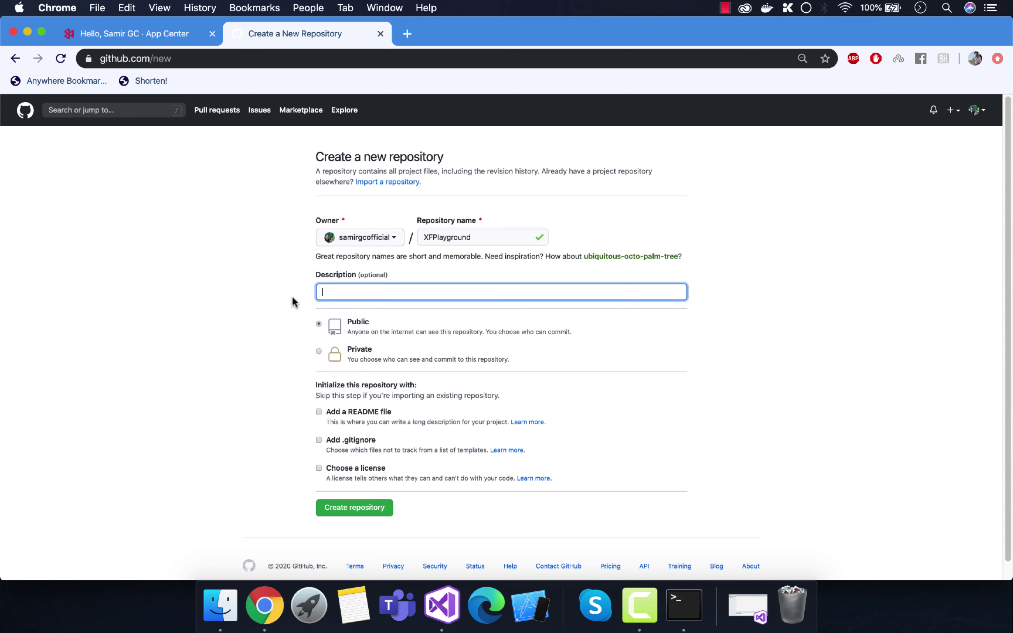
left_click(354, 507)
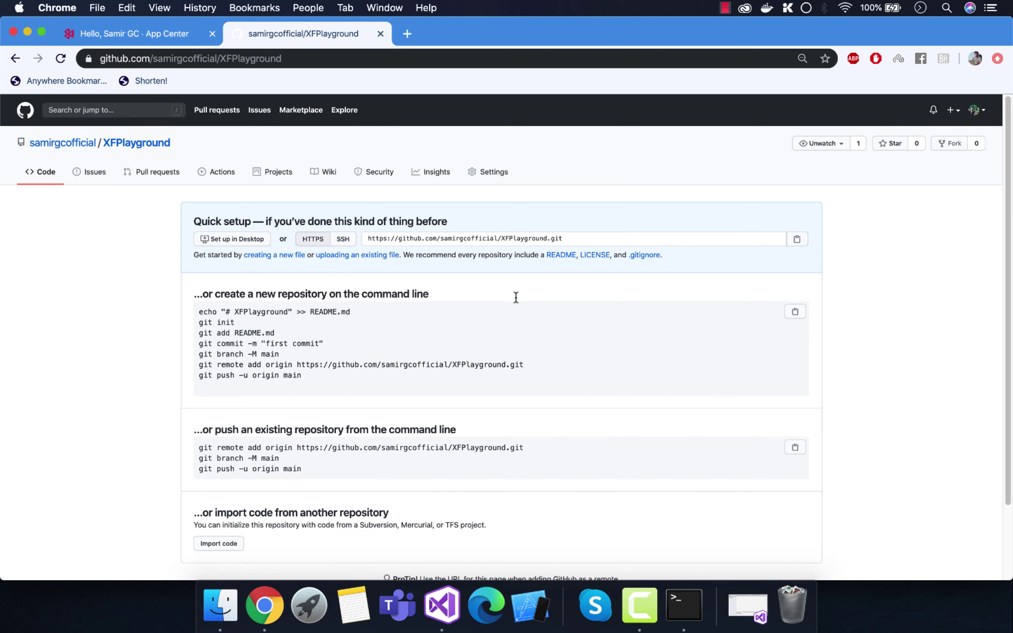
Step: Zoom the page to 90% and copy XFPlayground's HTTPS clone URL
left_click(549, 242)
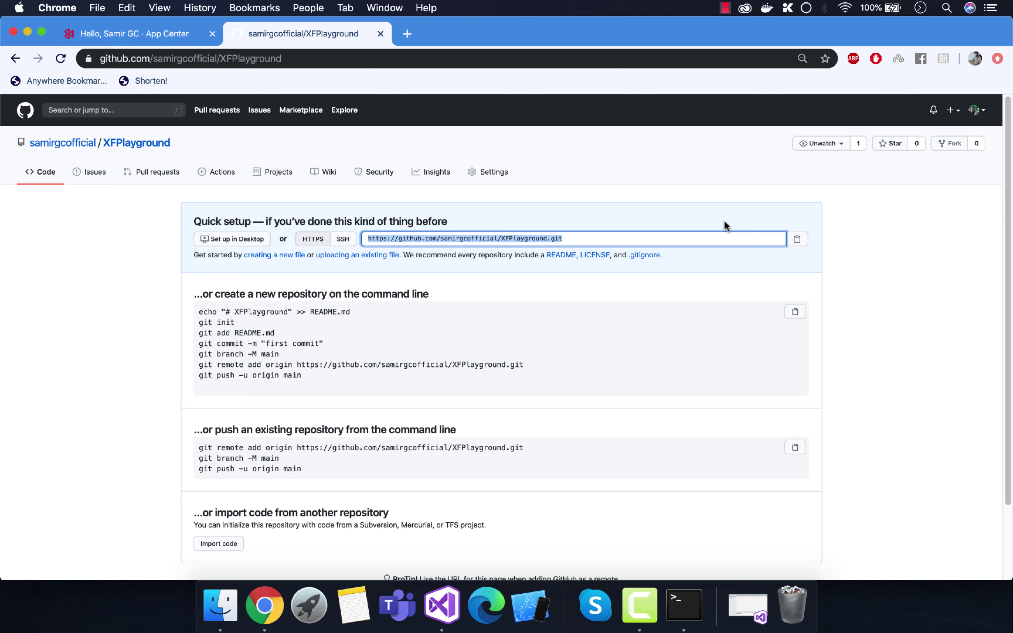
key("super+equal")
key("super+equal")
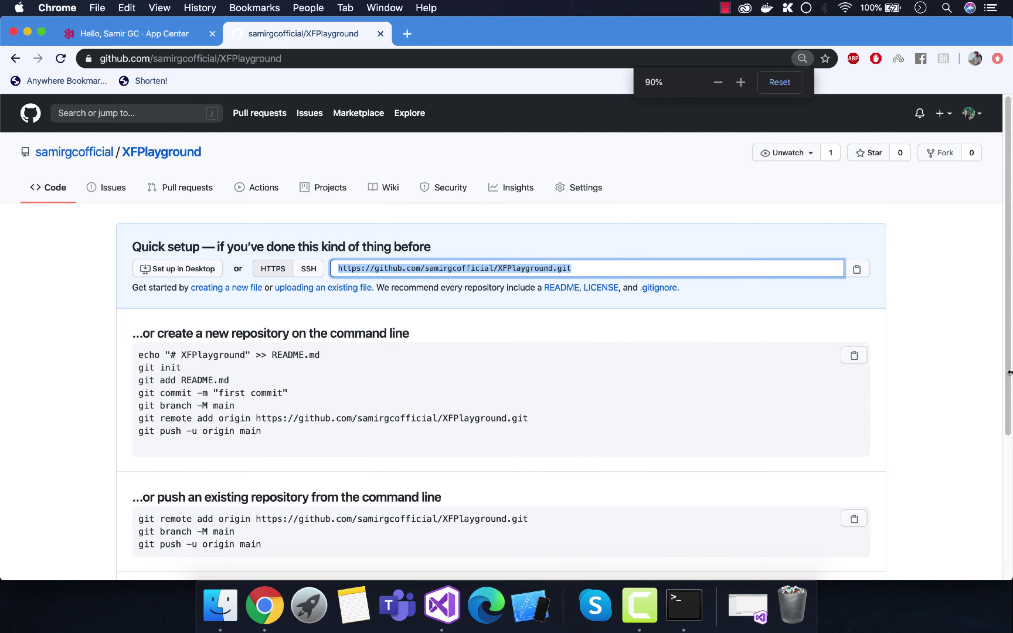
left_click(914, 338)
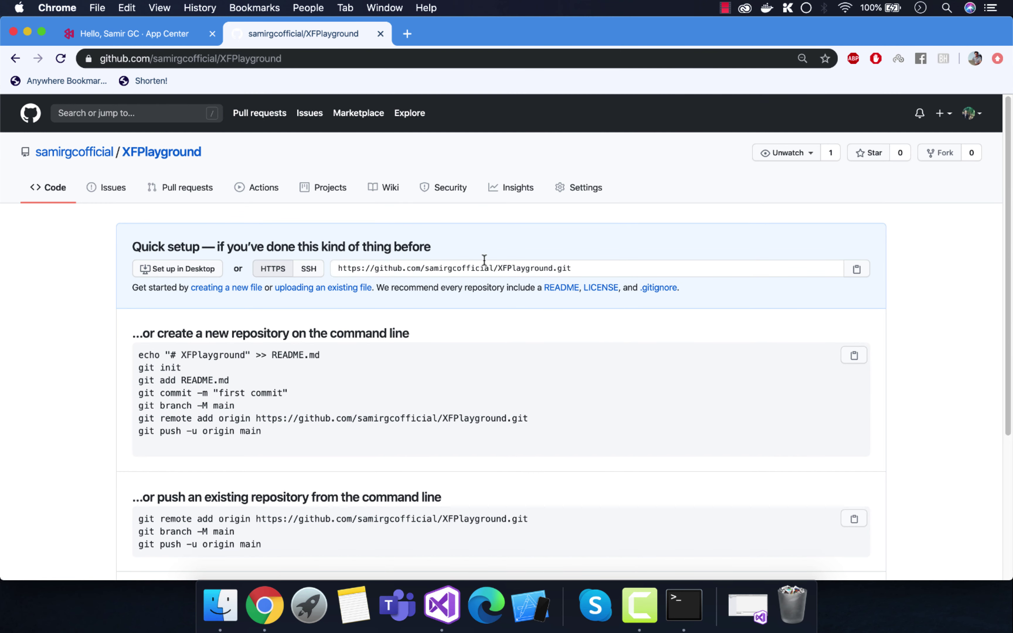
left_click(869, 274)
scroll(544, 356, "down", 5)
scroll(469, 381, "up", 5)
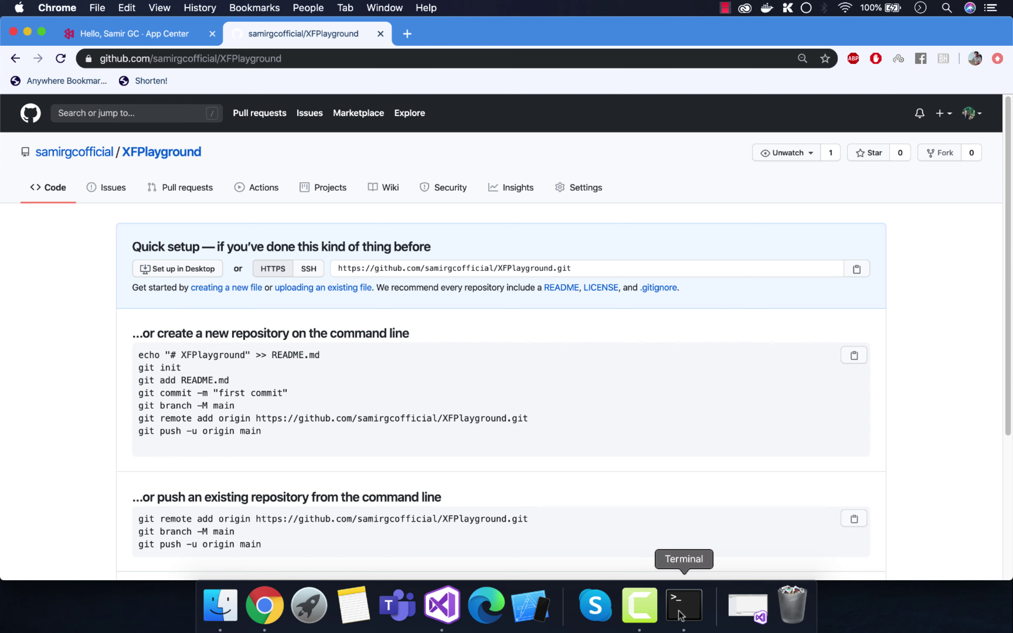
Step: Launch Terminal, enlarge and reposition its window, and change into the desktop folder
left_click(307, 606)
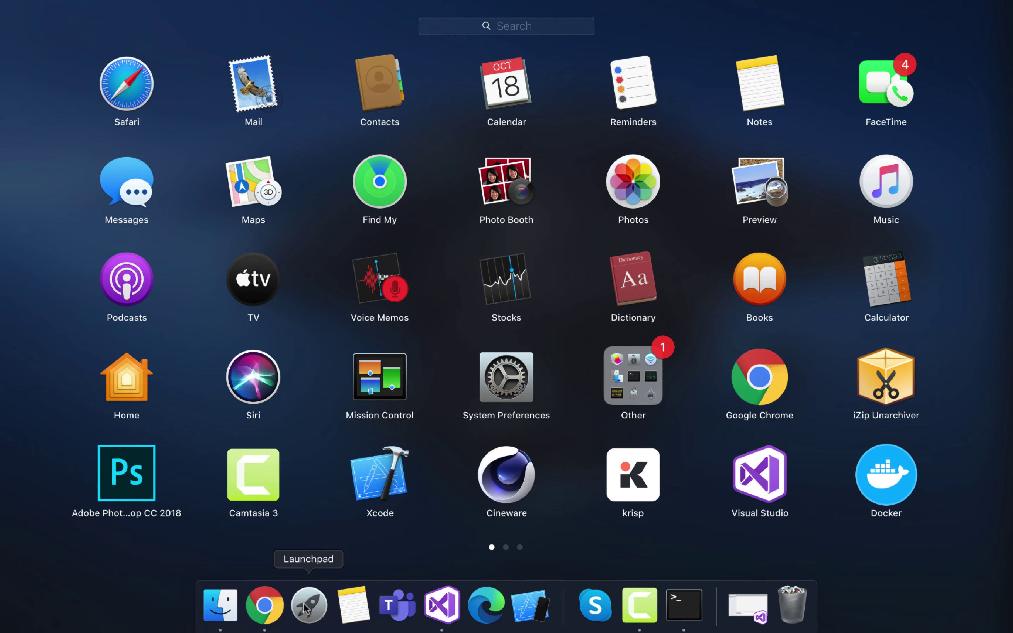
type("termina")
key("Return")
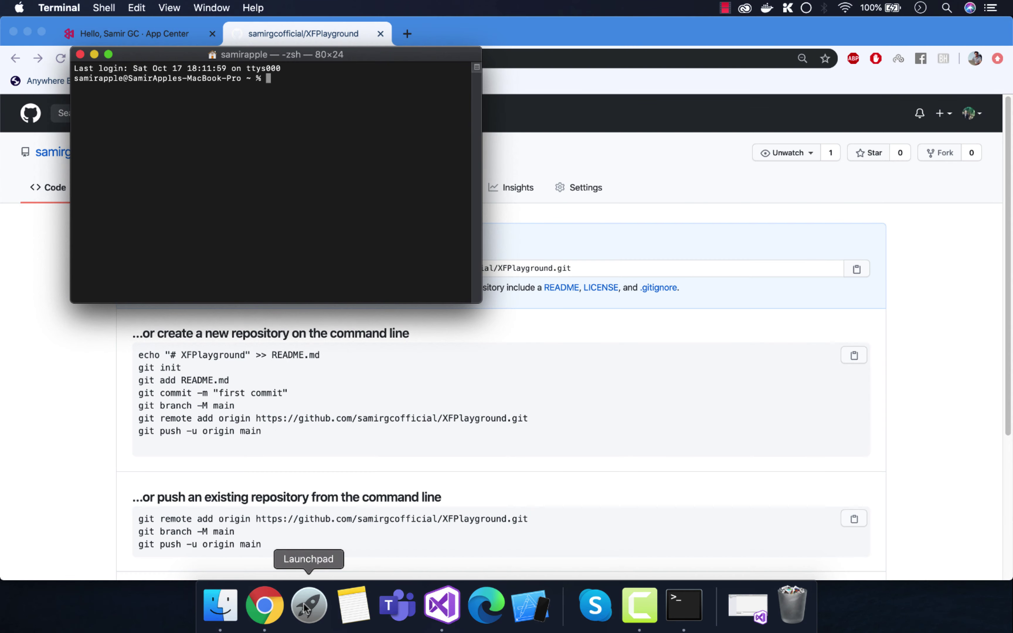
left_click_drag(476, 304, 766, 461)
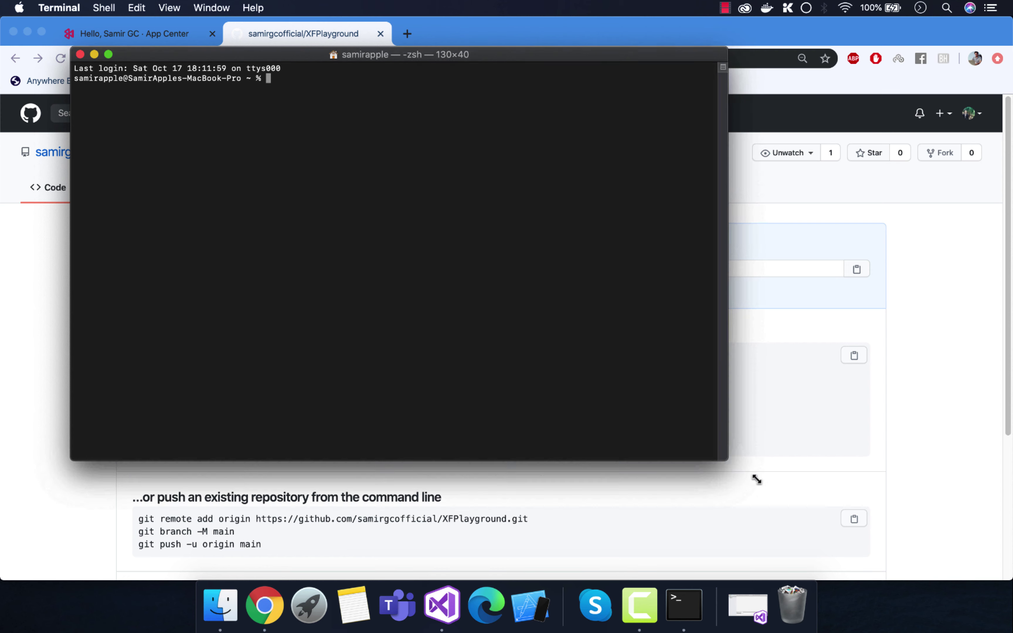
left_click_drag(422, 54, 616, 276)
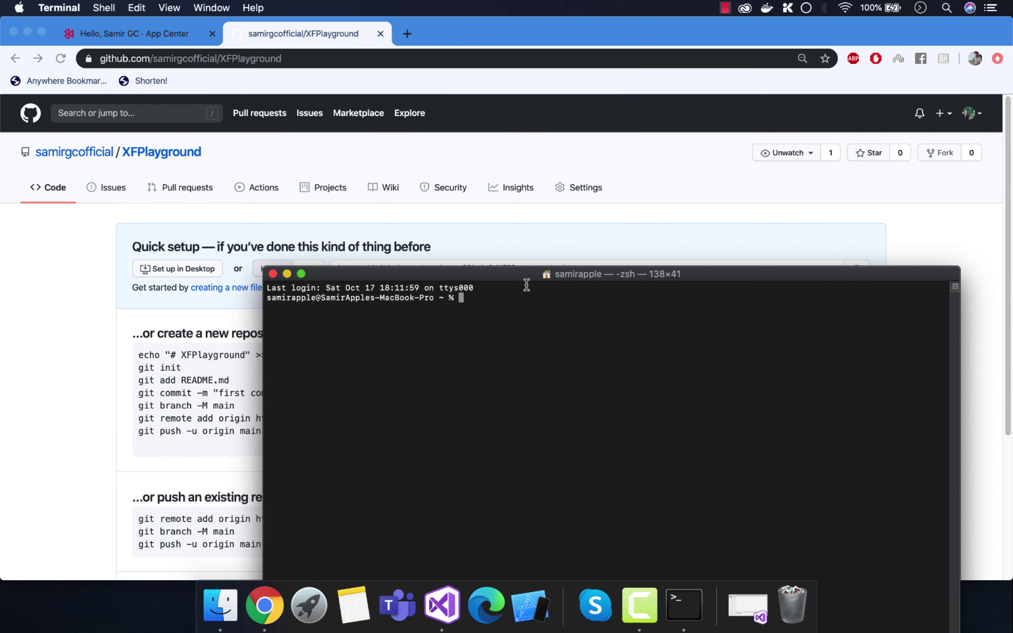
type("cd desktop")
key("Return")
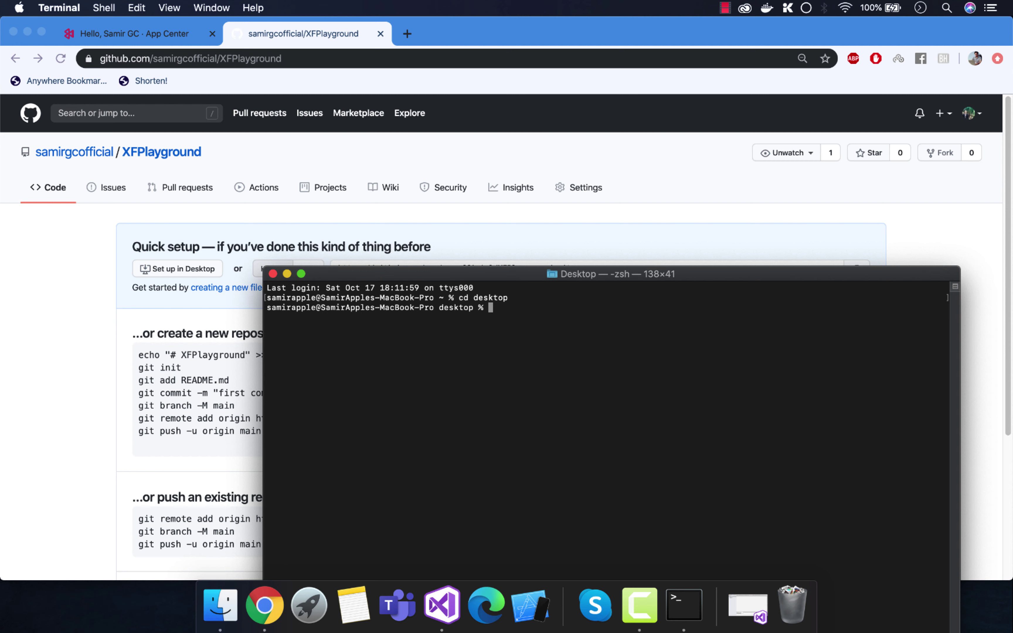
double_click(454, 309)
left_click(502, 303)
Step: Run git clone with the pasted XFPlayground URL, then minimize Terminal
type("git clone")
key("super+v")
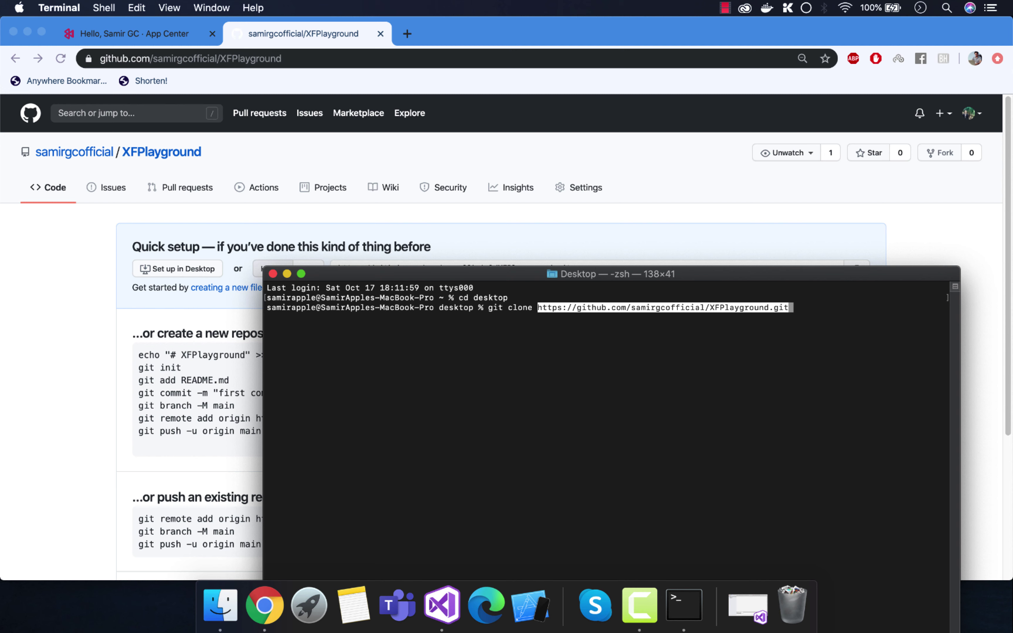
key("Return")
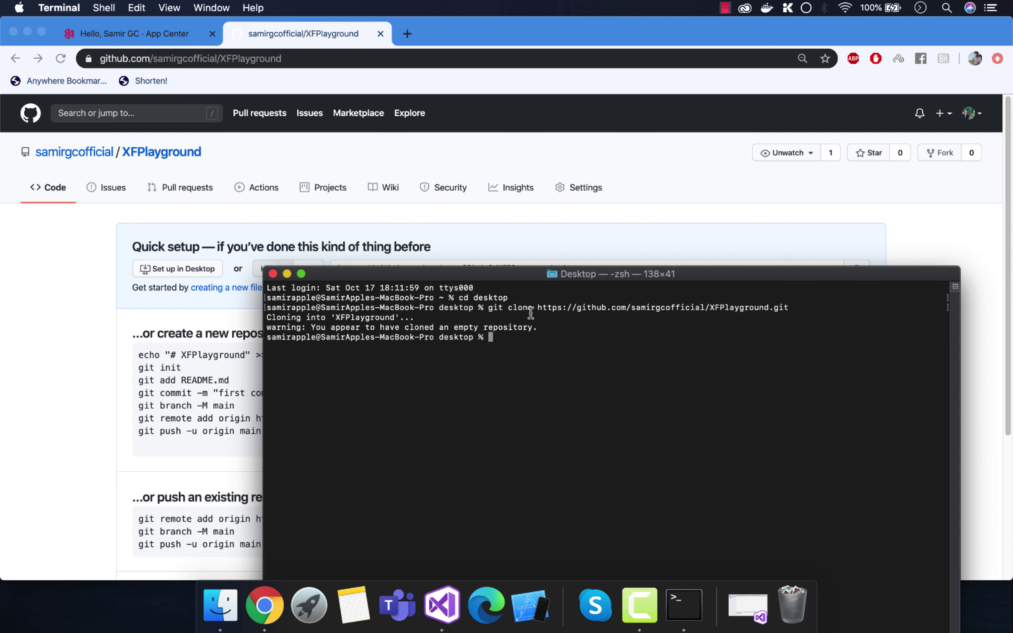
left_click_drag(311, 326, 538, 327)
left_click(502, 338)
left_click(287, 273)
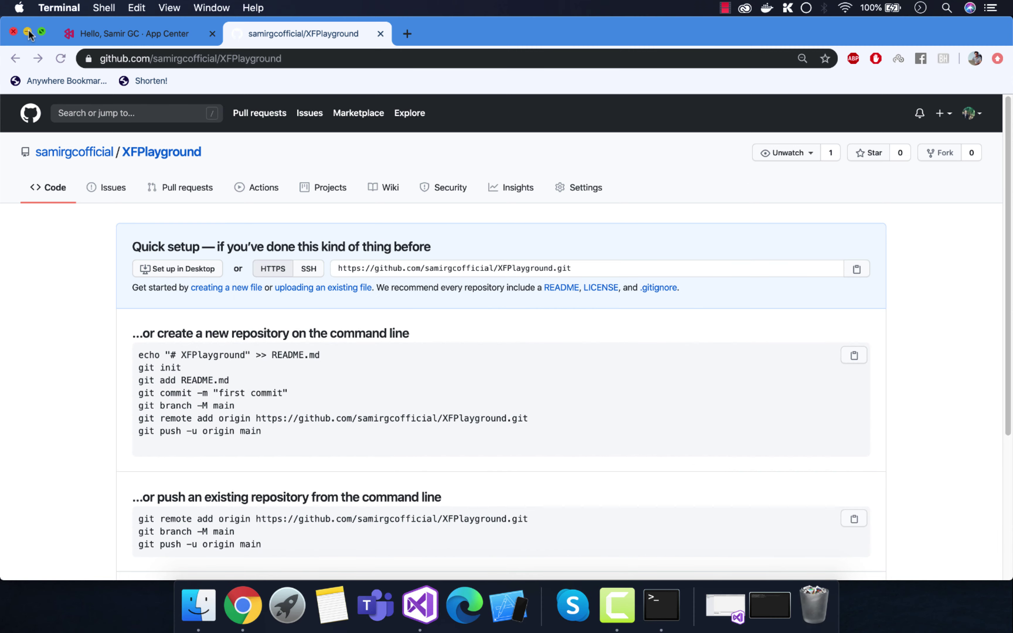
Step: Check the cloned XFPlayground folder on the desktop, which holds only .git
left_click(27, 32)
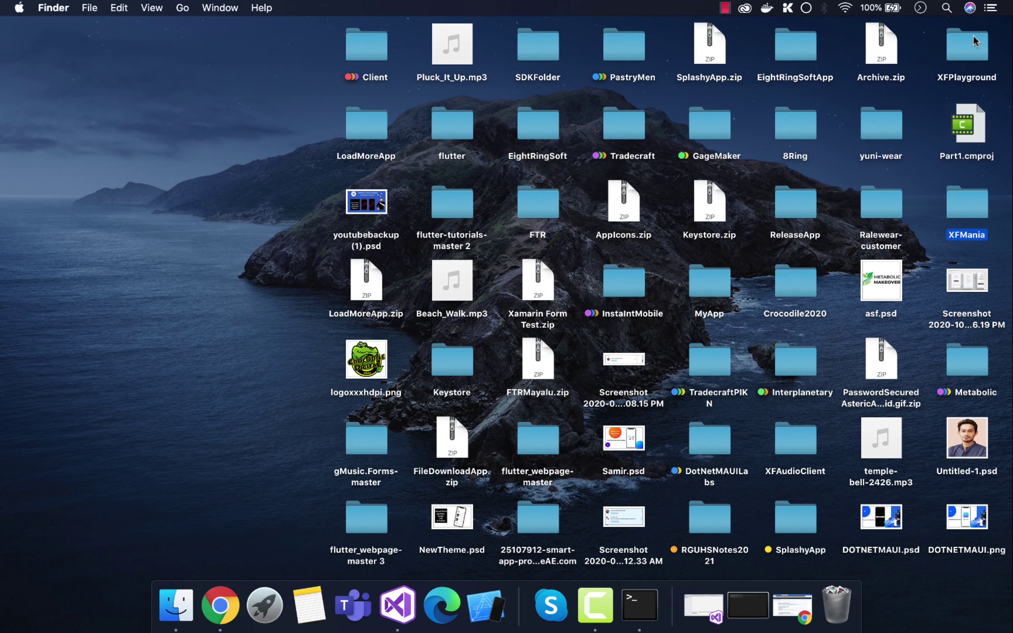
left_click(971, 45)
double_click(984, 47)
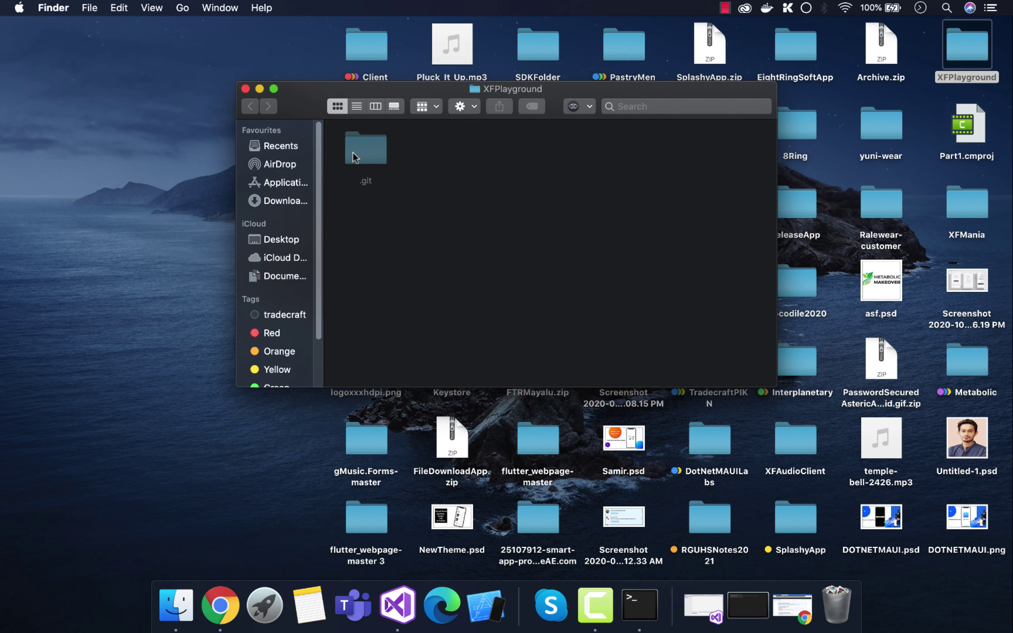
left_click(382, 164)
left_click(526, 200)
Step: Launch Visual Studio from the Dock to reach the New Project templates
right_click(389, 615)
left_click(407, 603)
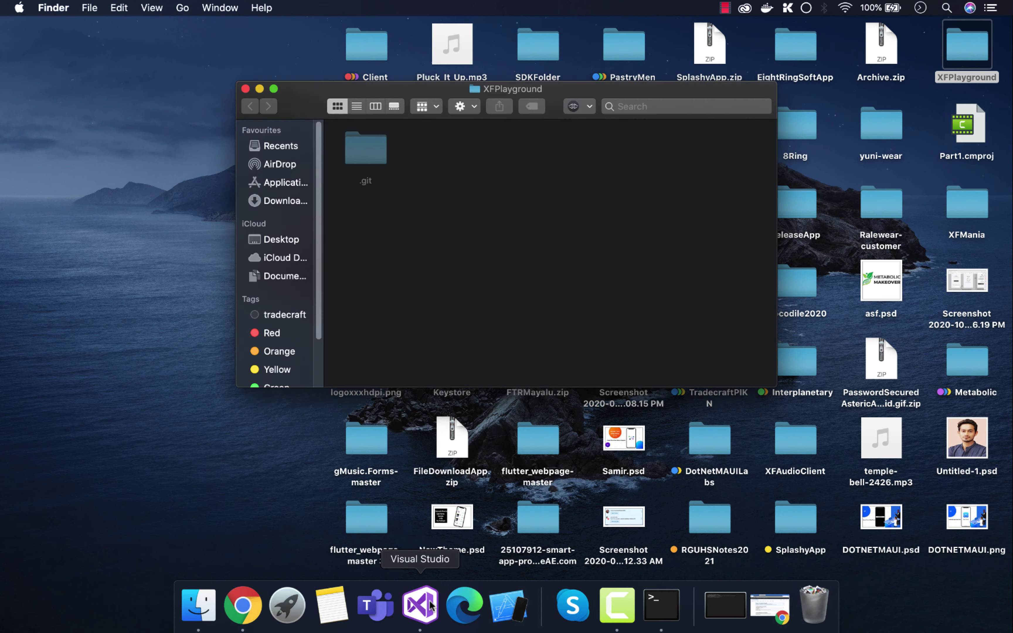
left_click(434, 594)
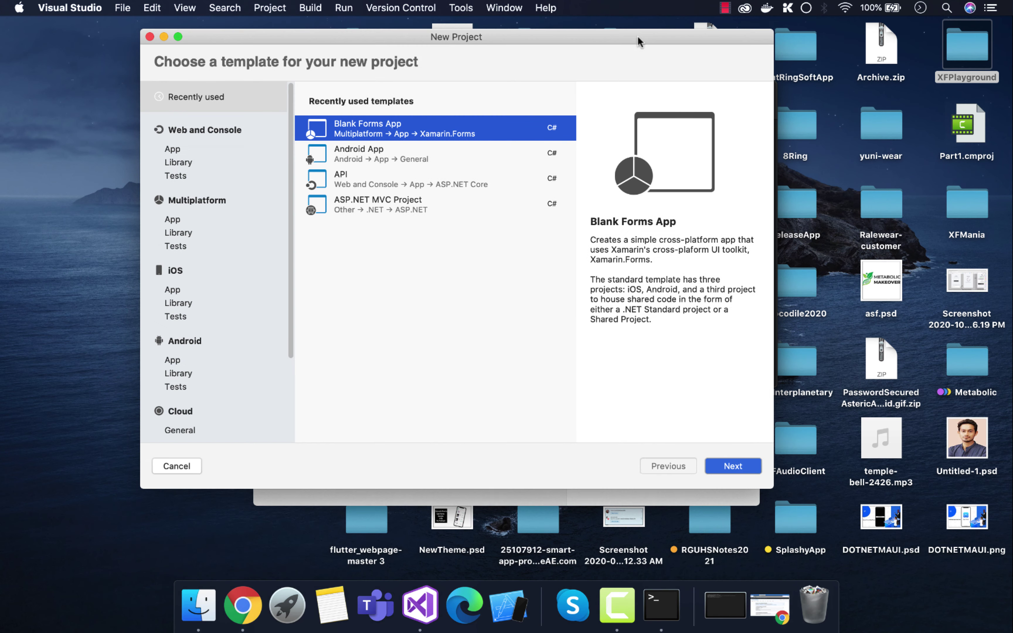
Step: Choose Blank Forms App, name it XFPlayground, with organization identifier com.XFPlayground
left_click(733, 465)
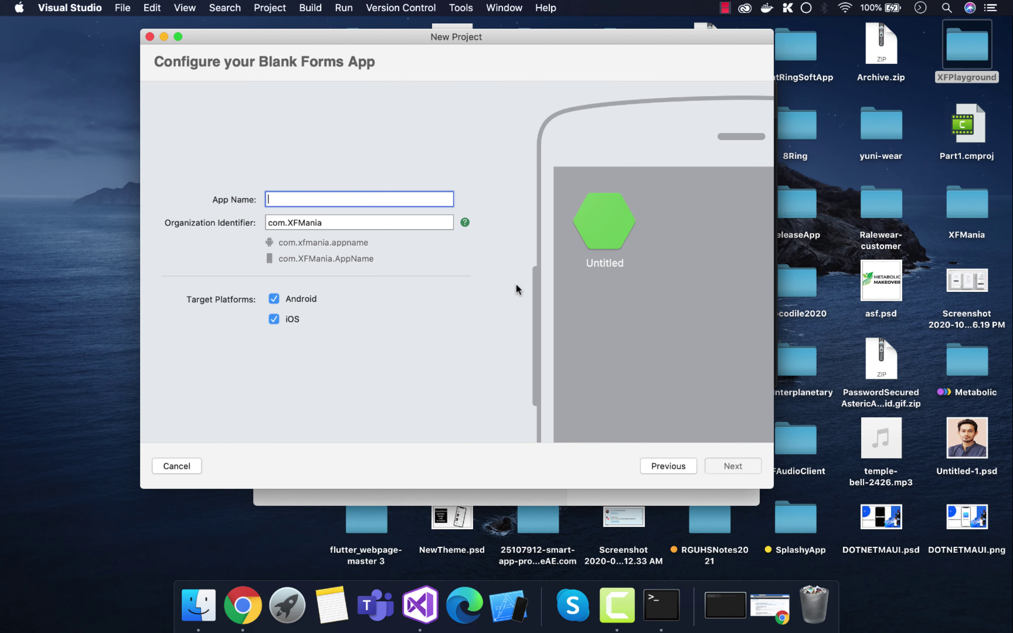
type("XF")
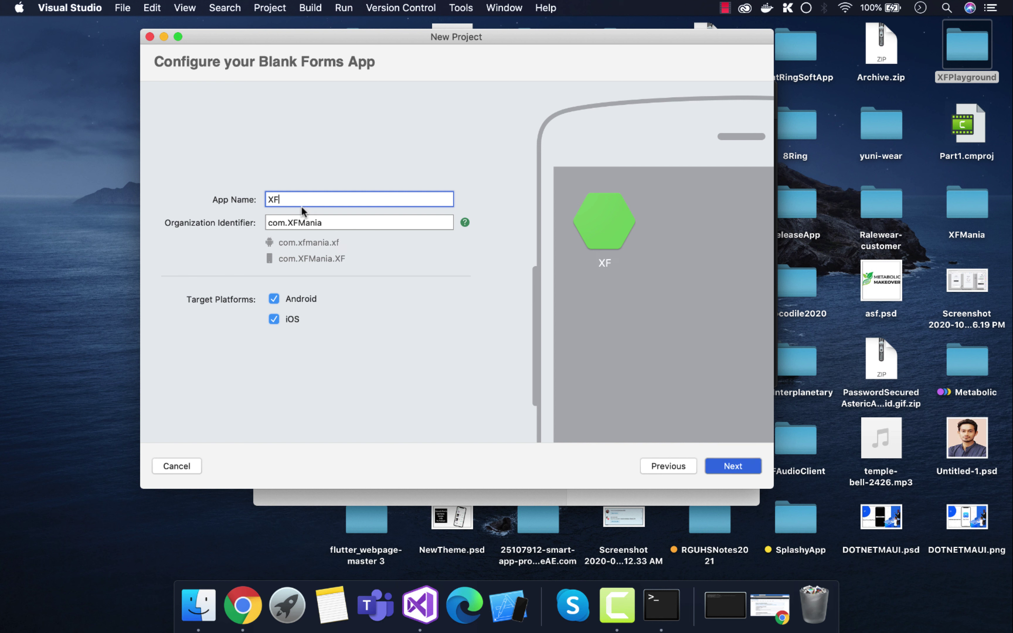
type("Playgroiunf")
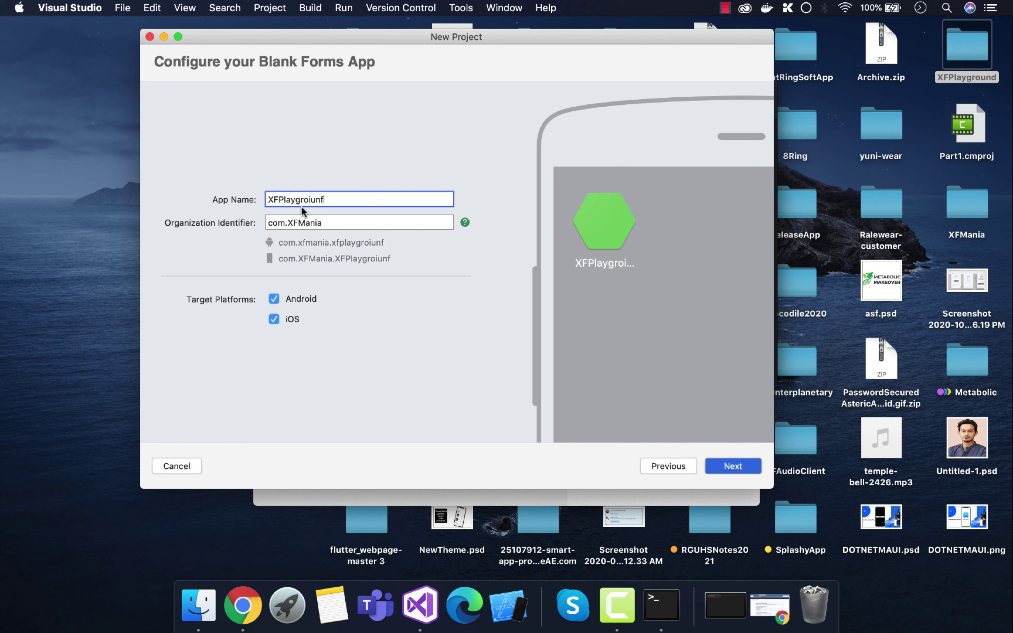
key("BackSpace")
key("BackSpace")
key("BackSpace")
key("BackSpace")
type("und")
double_click(303, 203)
key("super+c")
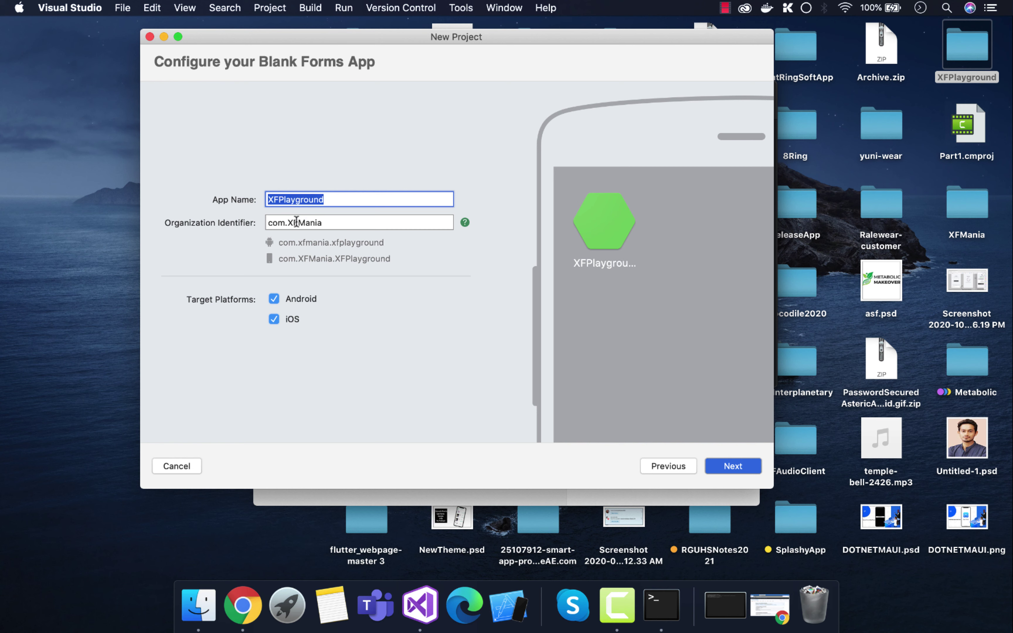
double_click(301, 221)
key("super+v")
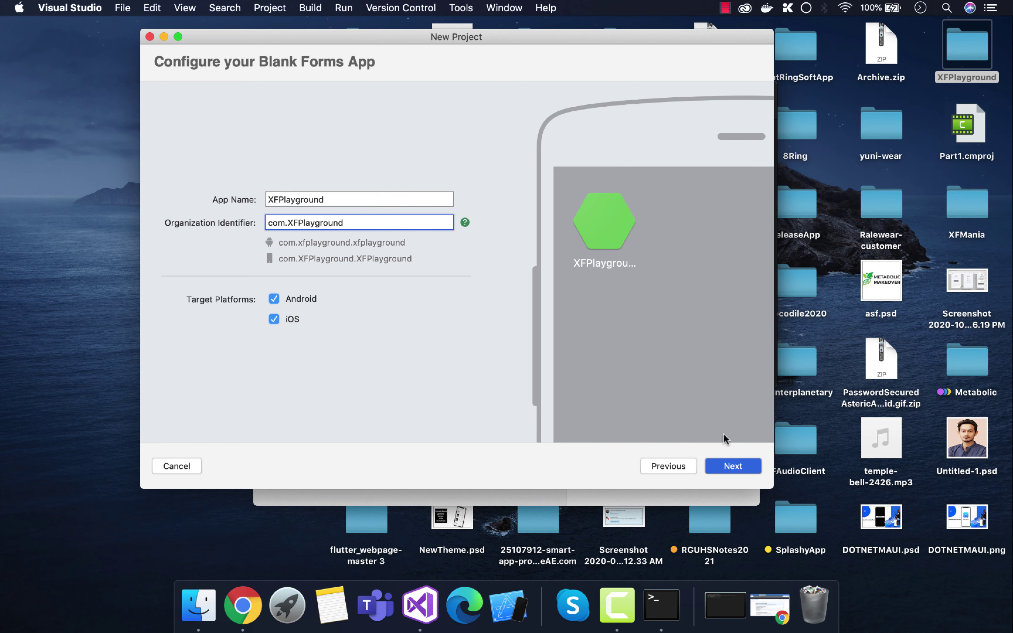
left_click(738, 470)
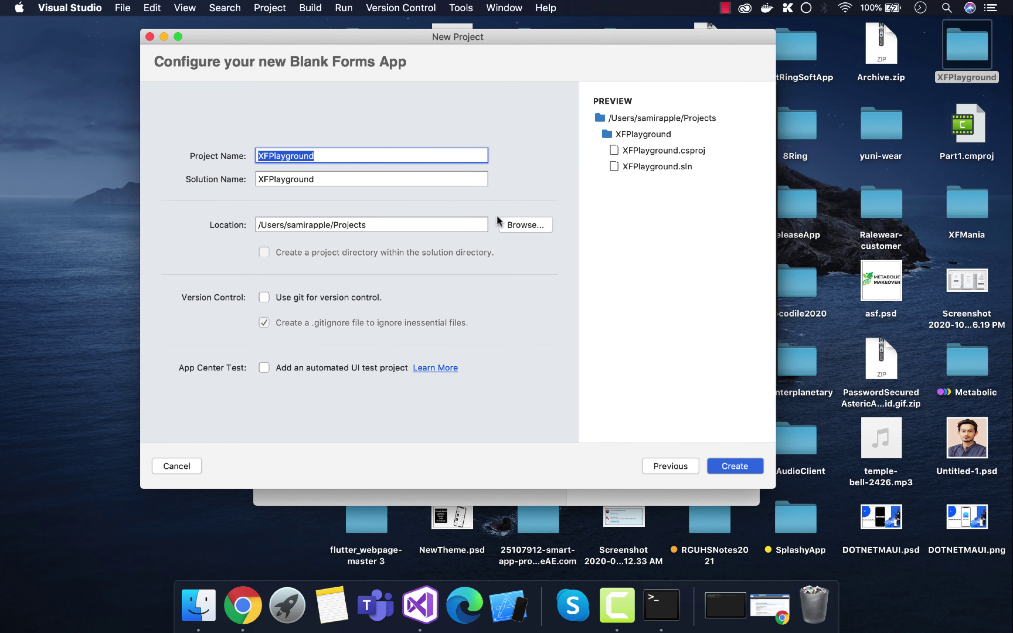
Step: Save the solution in Desktop/XFPlayground with project name XFPlaygroundApp and create it
left_click(515, 225)
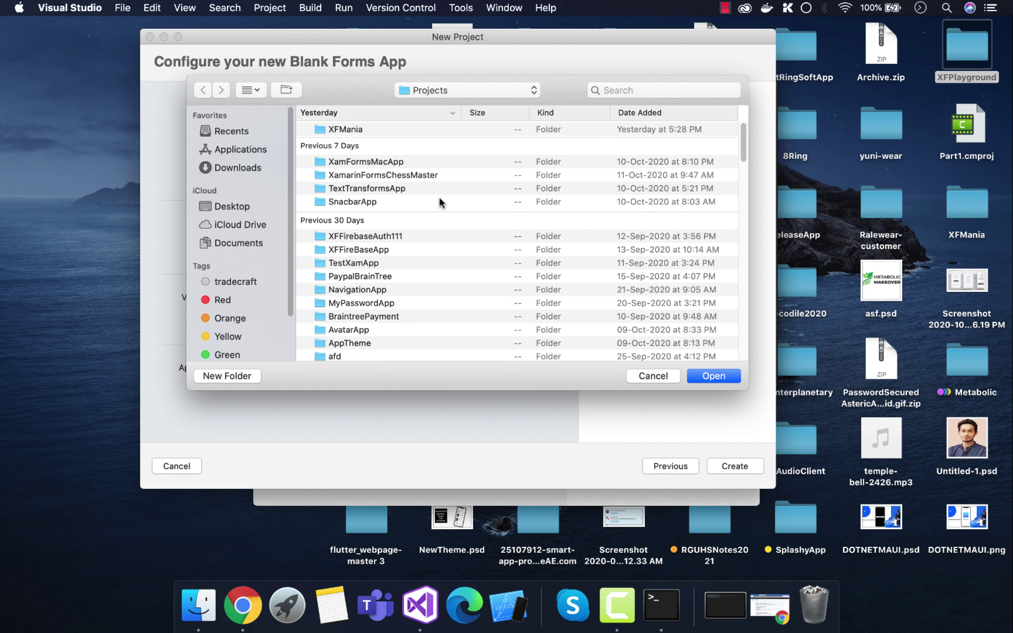
left_click(222, 206)
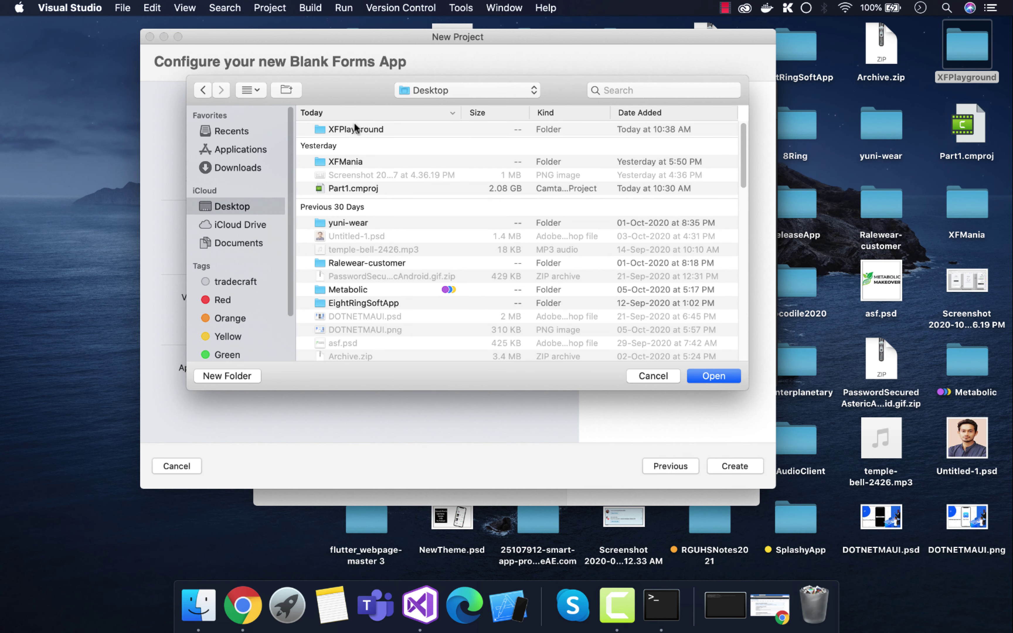
left_click(351, 129)
left_click(719, 372)
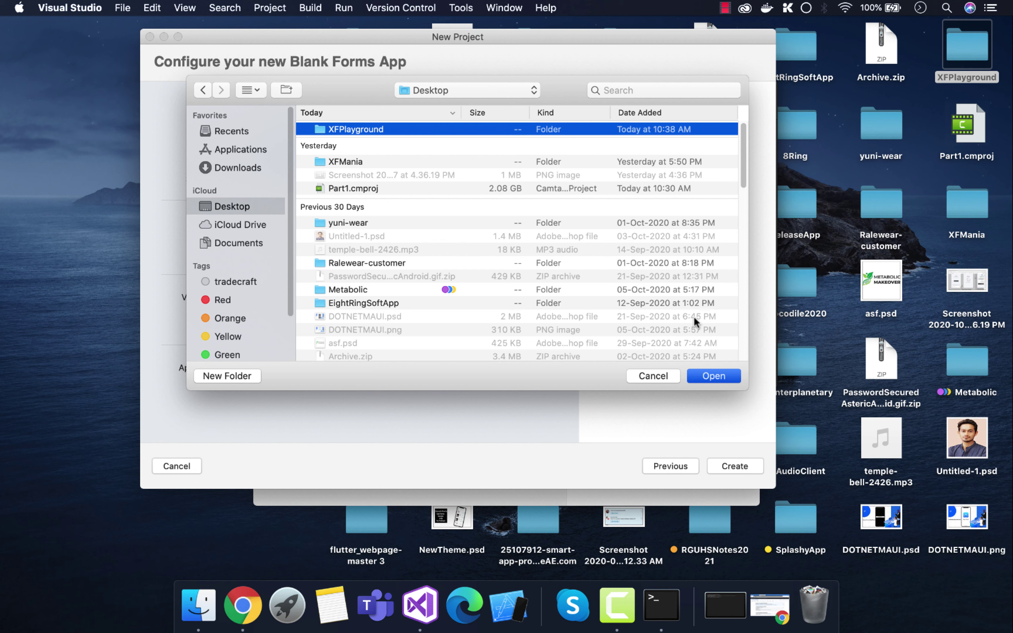
left_click(321, 153)
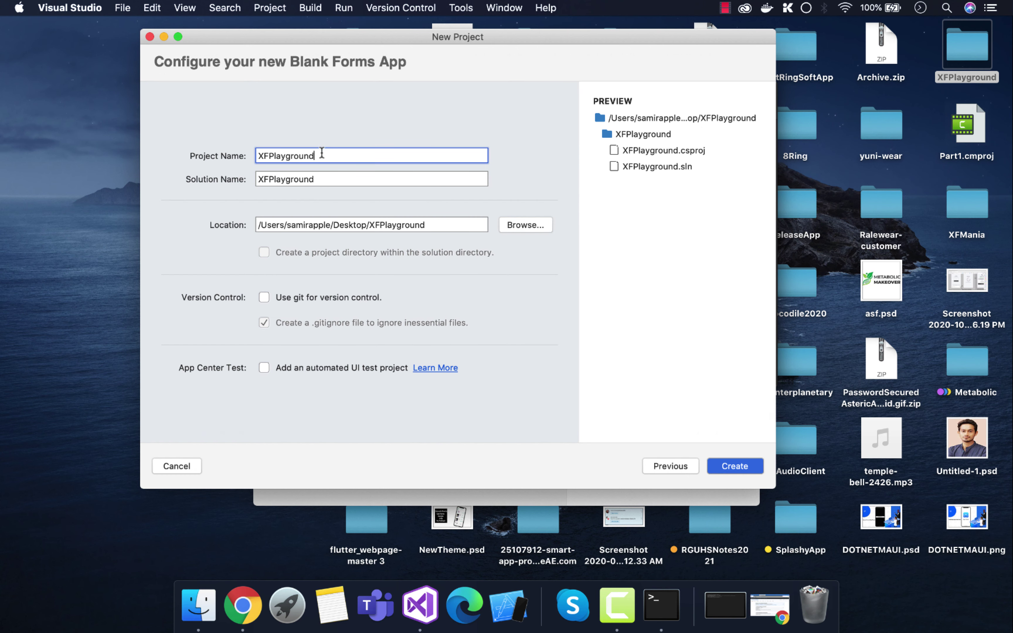
type("App")
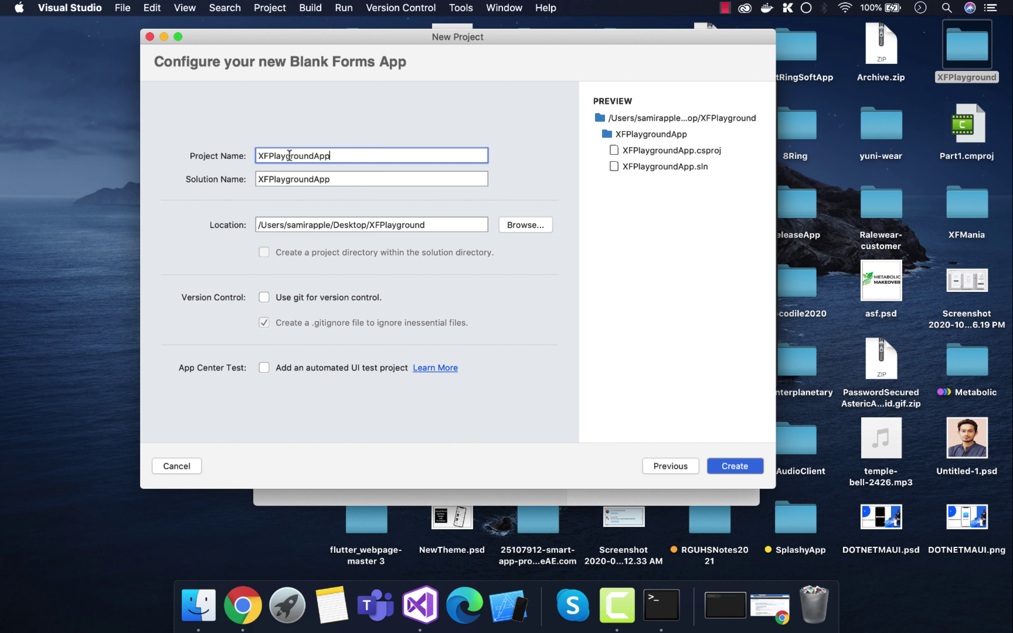
double_click(321, 154)
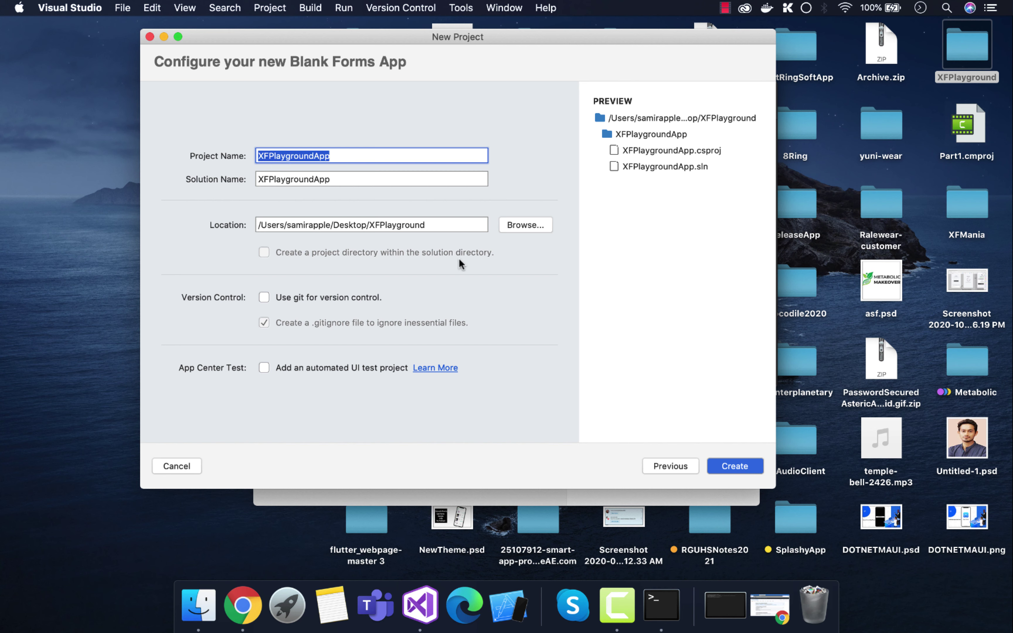
left_click(739, 467)
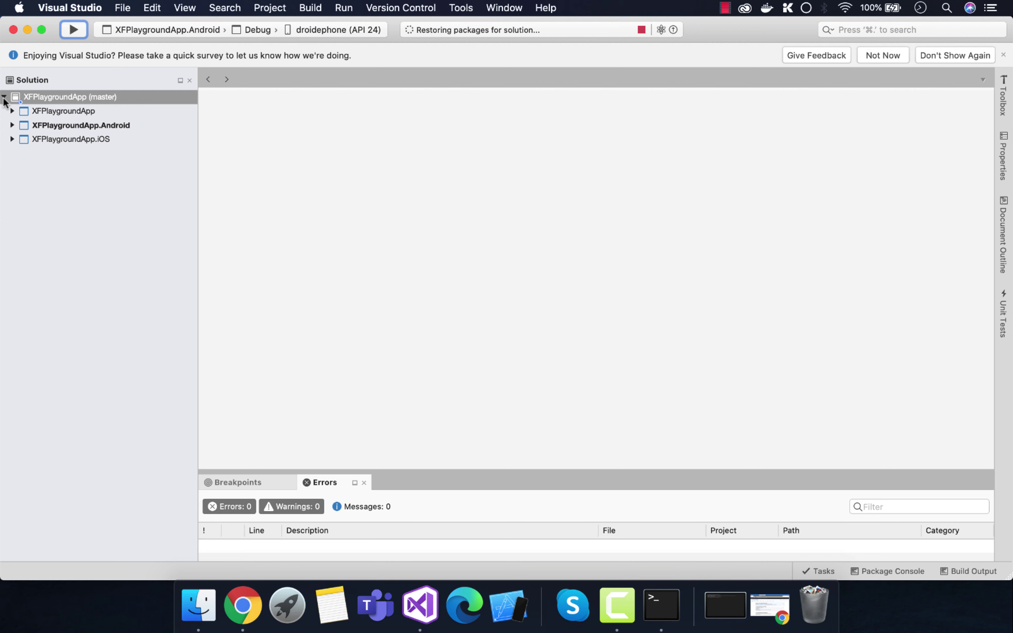
Step: Switch the build configuration to Release and make the Android project the startup project
right_click(35, 184)
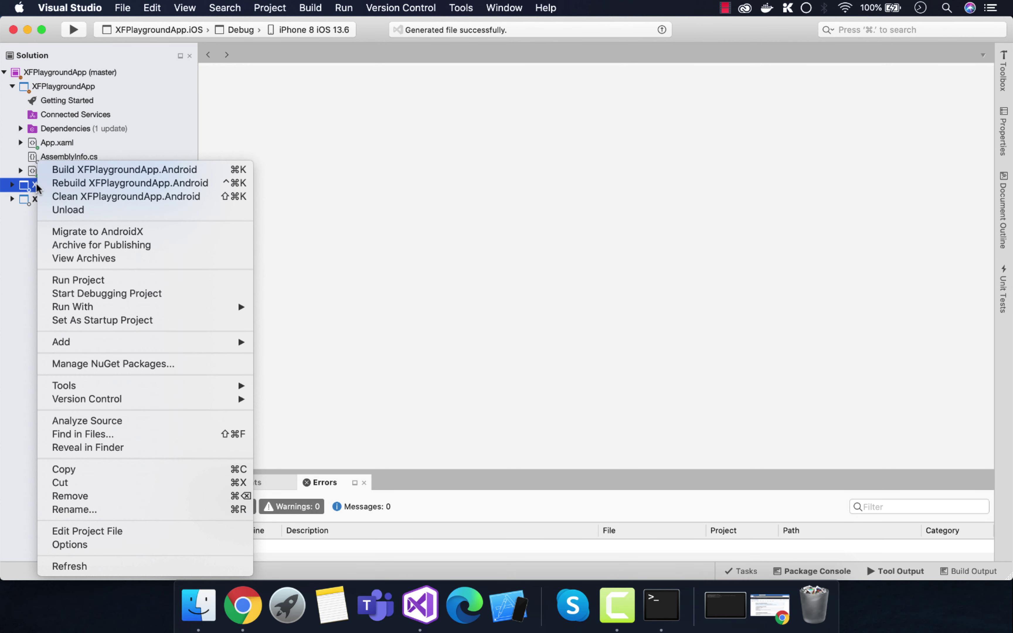
left_click(244, 29)
left_click(243, 32)
left_click(243, 42)
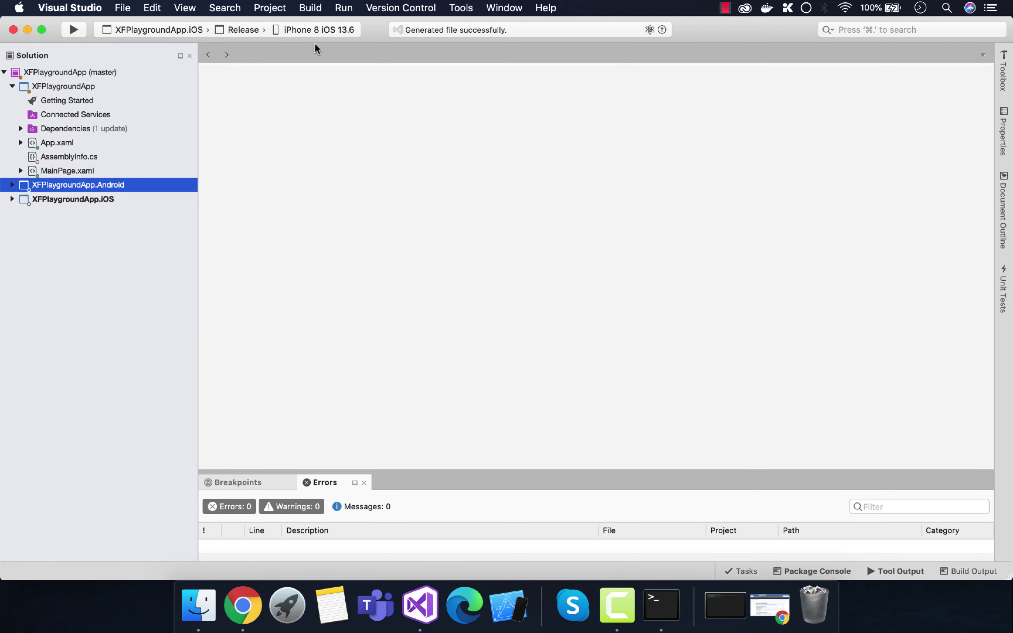
right_click(80, 185)
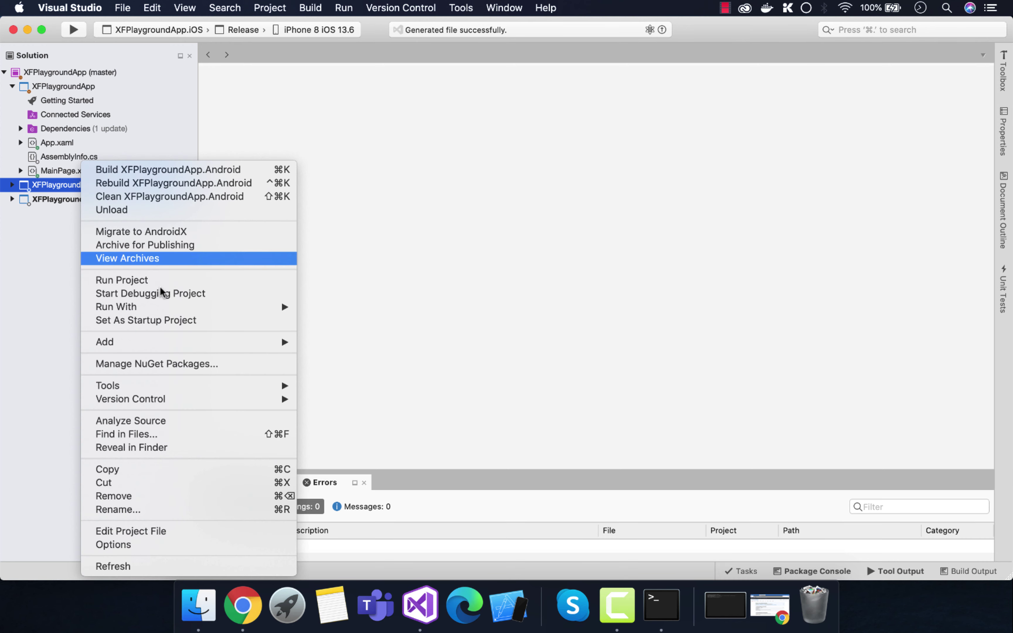
left_click(159, 320)
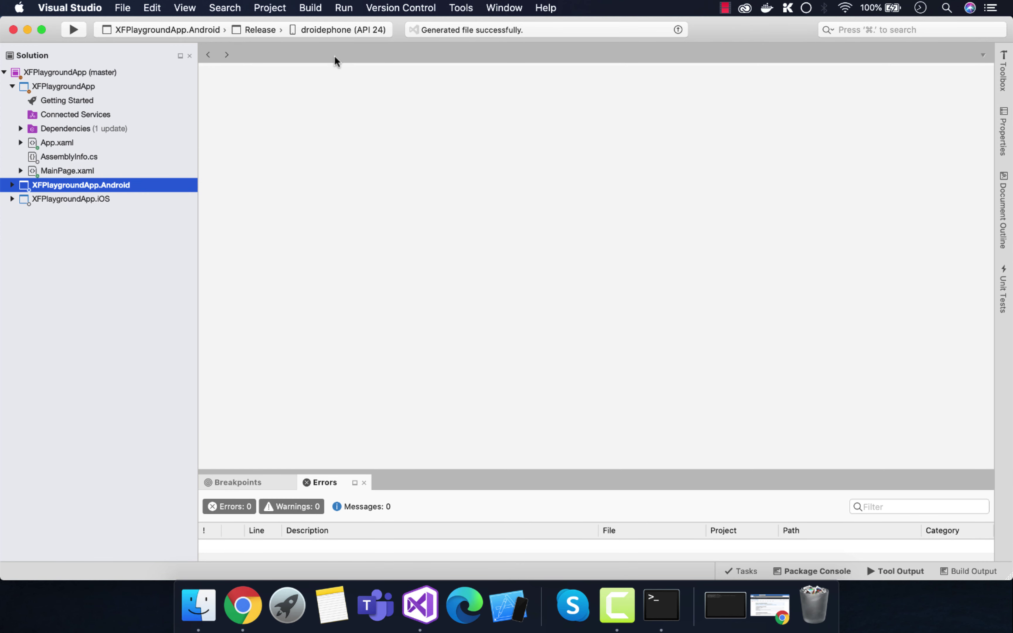
Step: Keep droidephone as target and archive the Android project for publishing
left_click(339, 30)
left_click(33, 179)
right_click(40, 184)
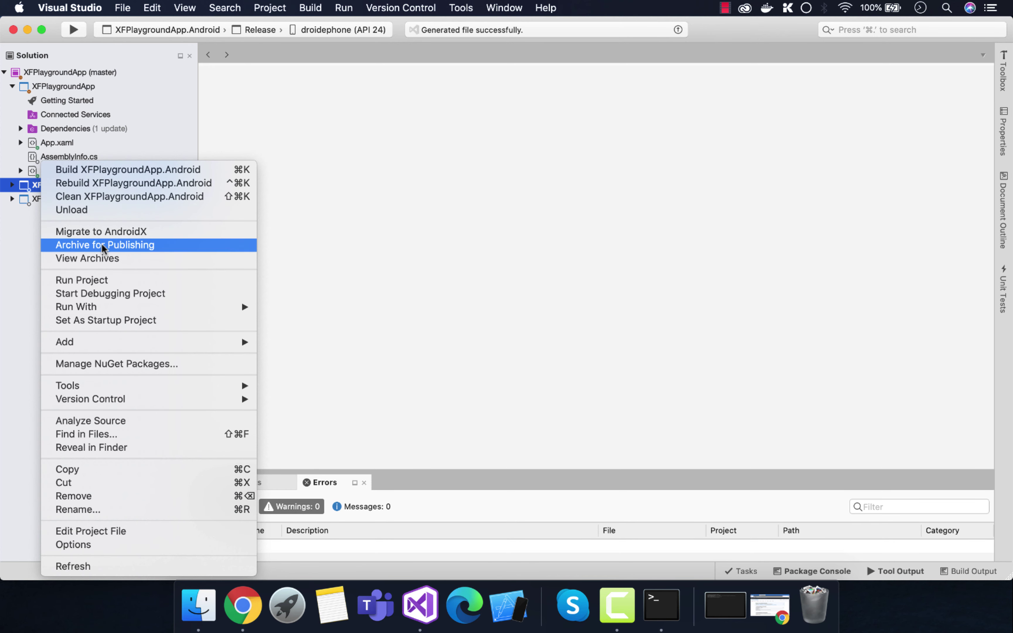
left_click(125, 245)
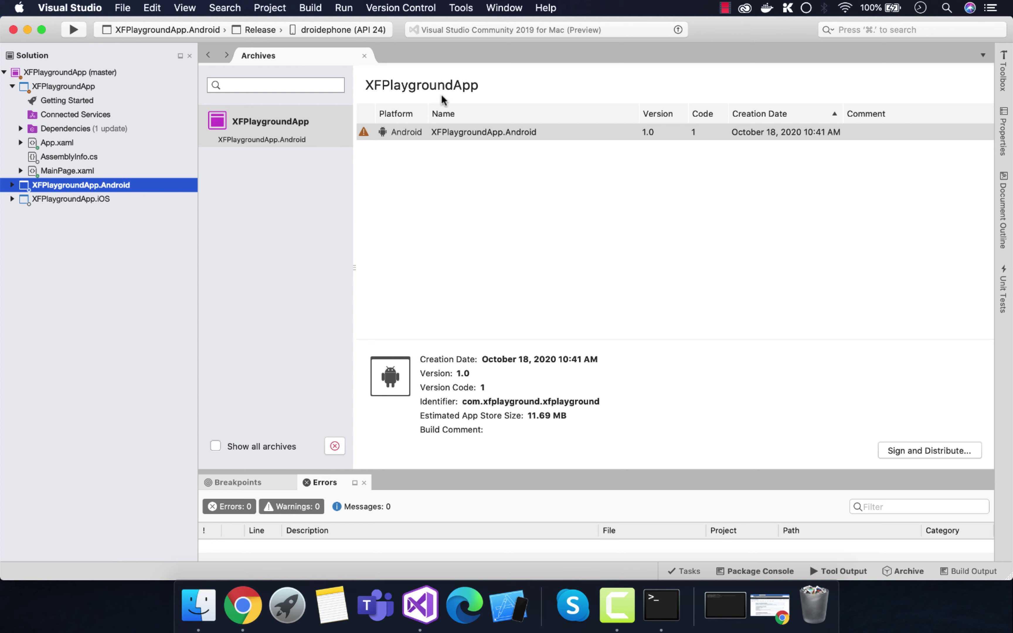
mouse_move(365, 132)
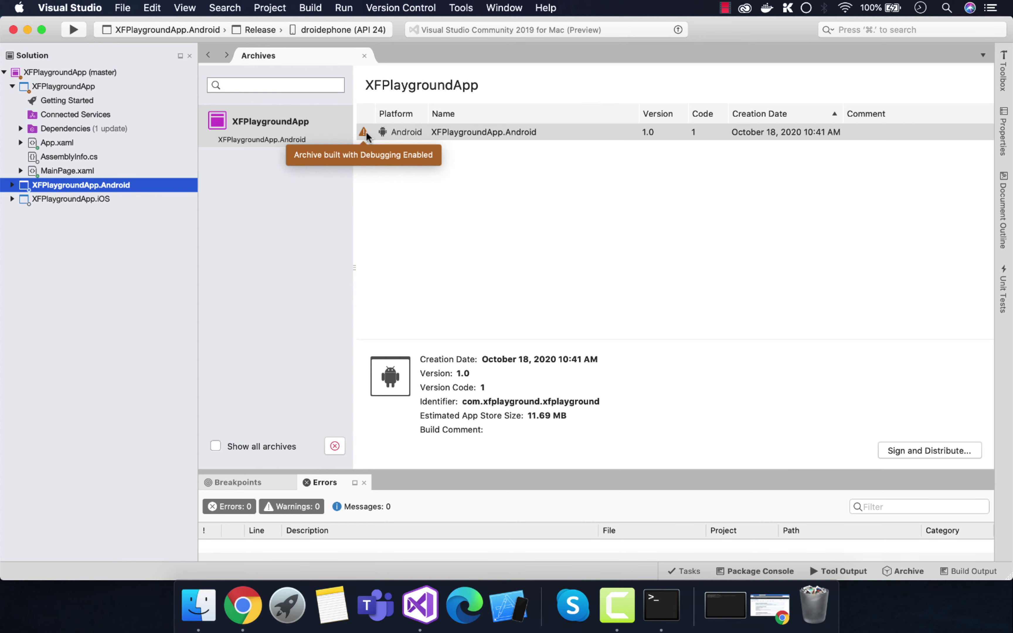
right_click(71, 184)
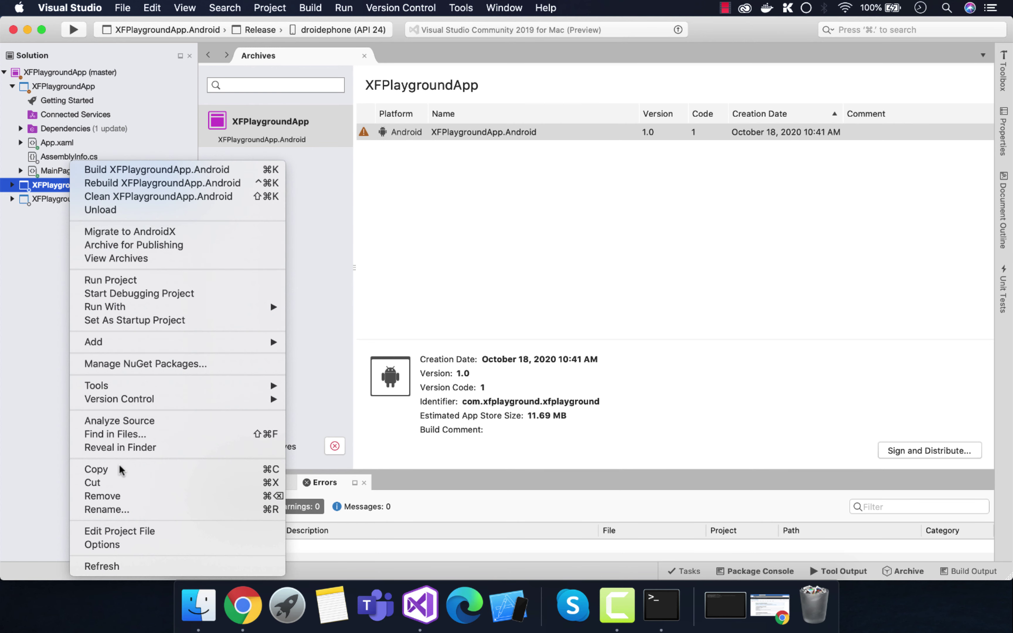
Step: Turn off debug information in the Android project's Release compiler options
left_click(138, 545)
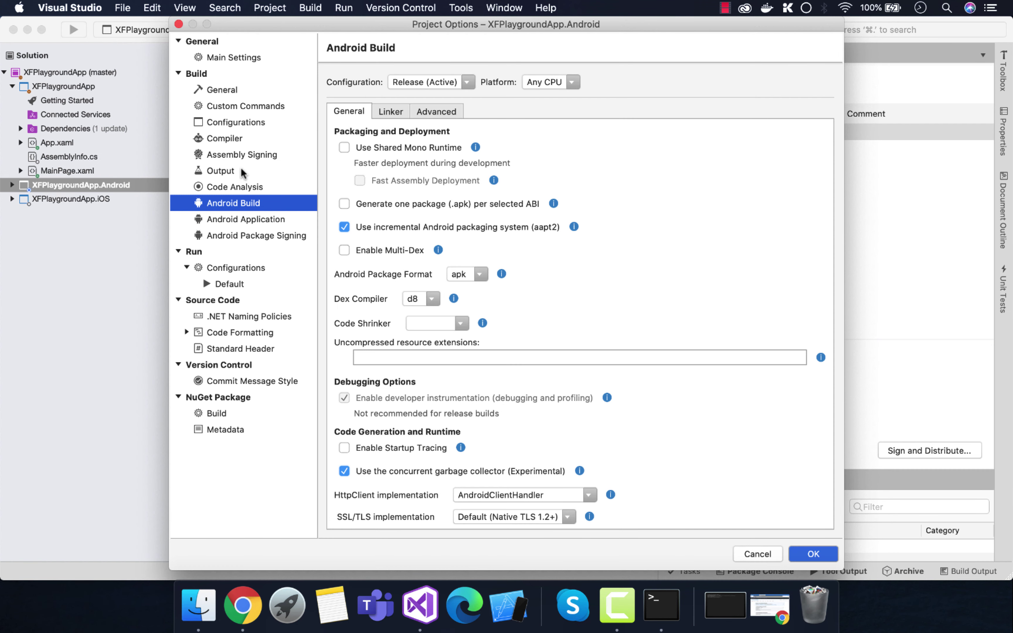
left_click(232, 142)
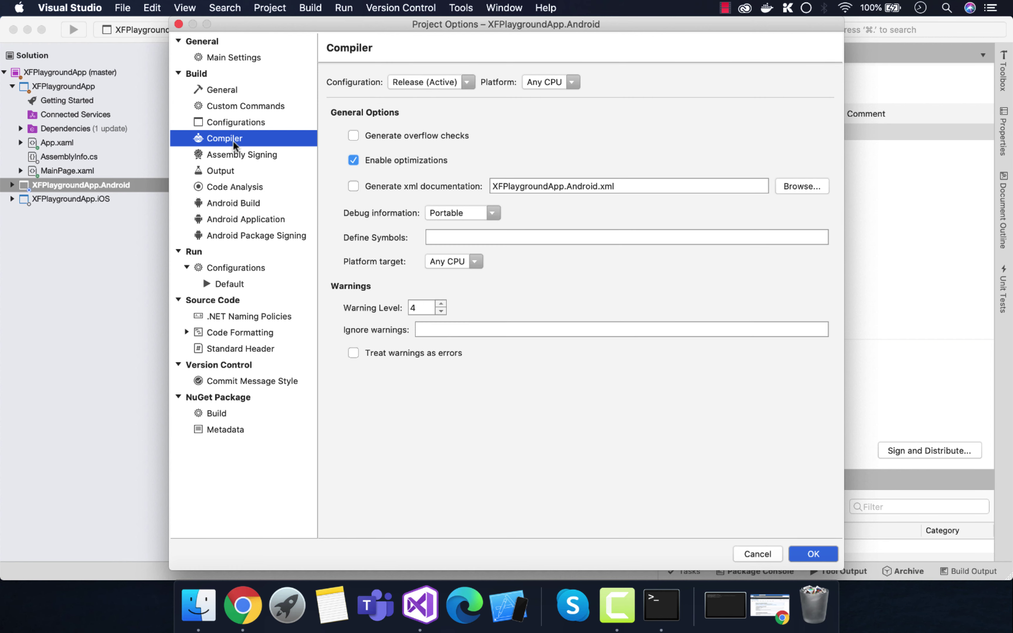
left_click(486, 214)
left_click(459, 248)
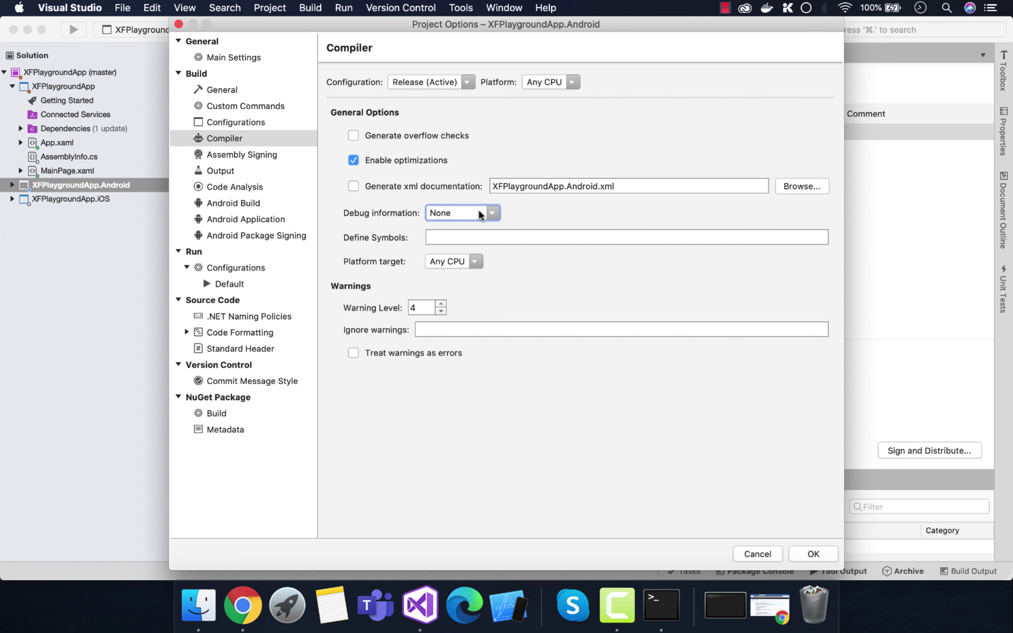
left_click(427, 84)
left_click(428, 86)
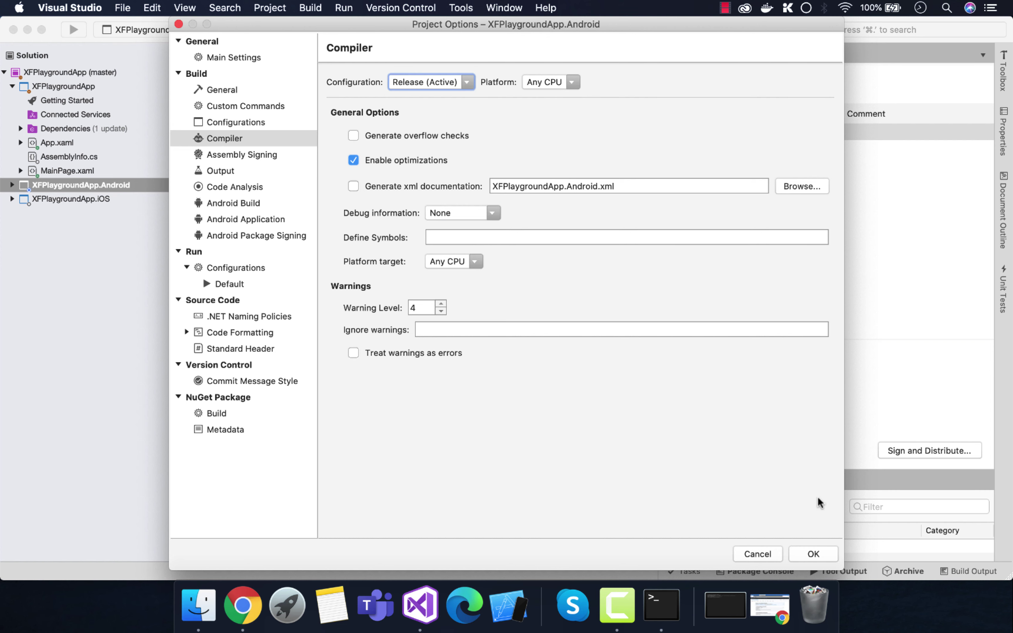
left_click(812, 553)
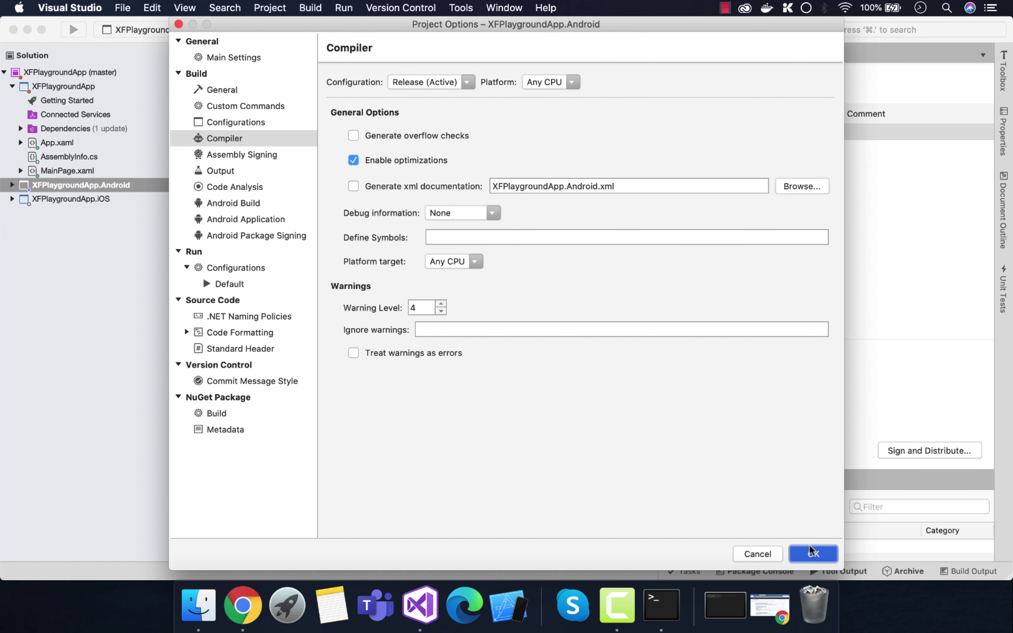
Step: Re-archive the Android app, delete the old archive, and start Sign and Distribute on the new one
right_click(76, 185)
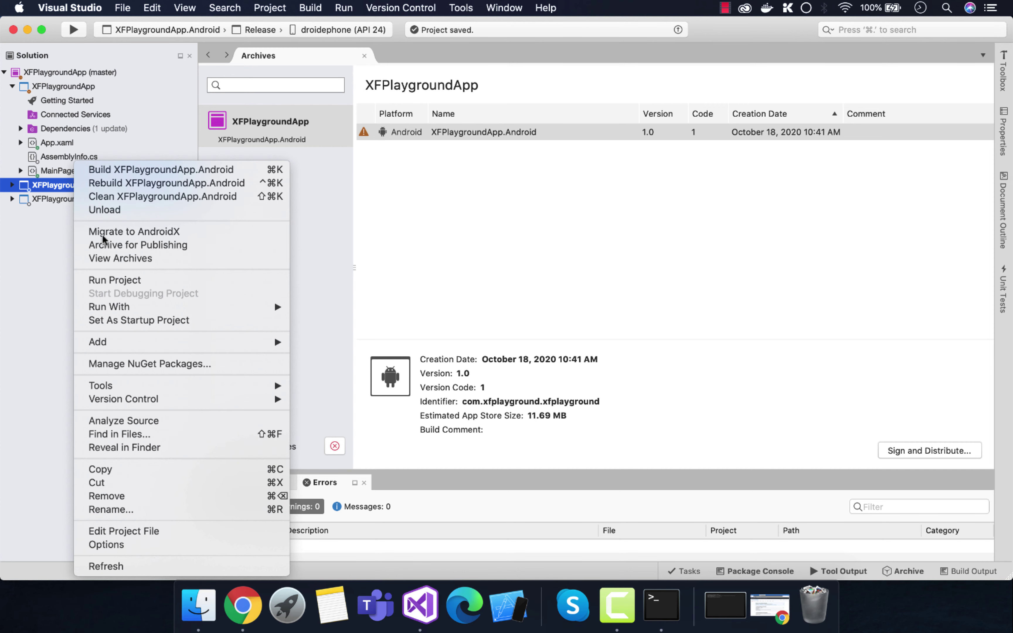
left_click(136, 245)
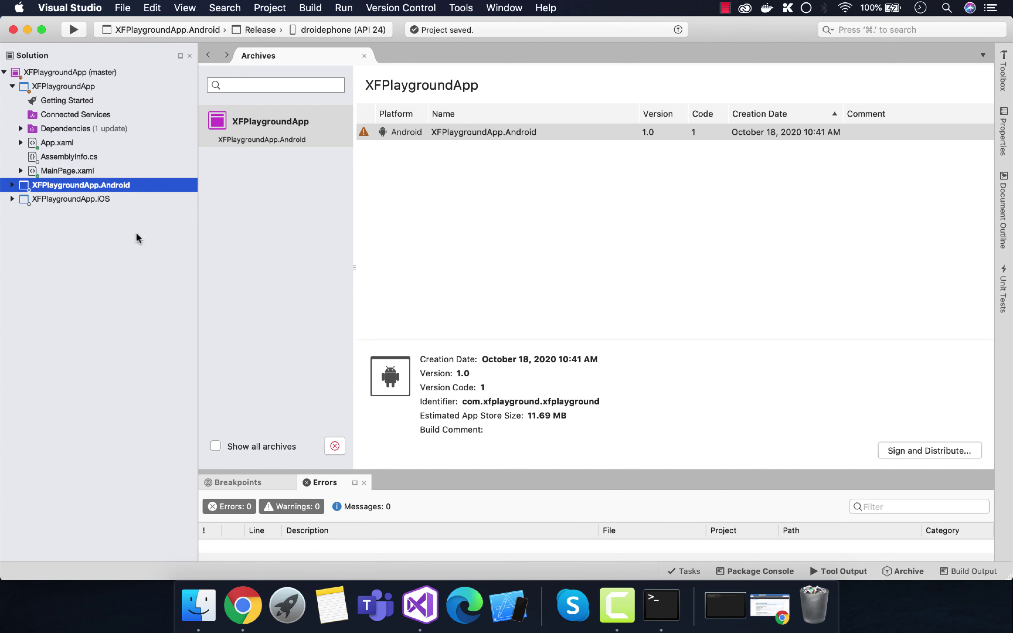
right_click(488, 136)
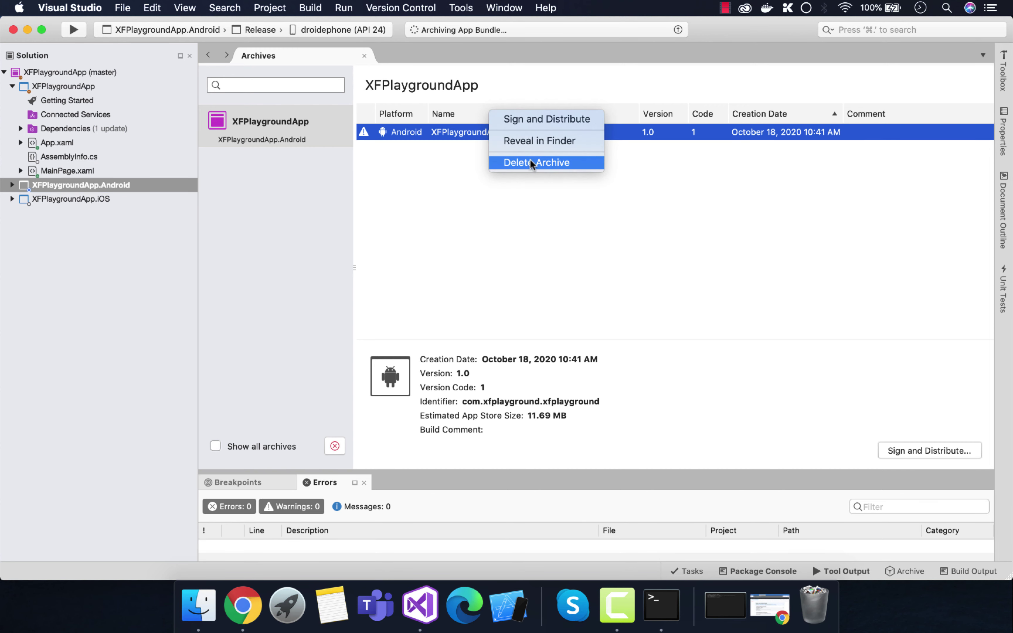
left_click(521, 170)
left_click(622, 118)
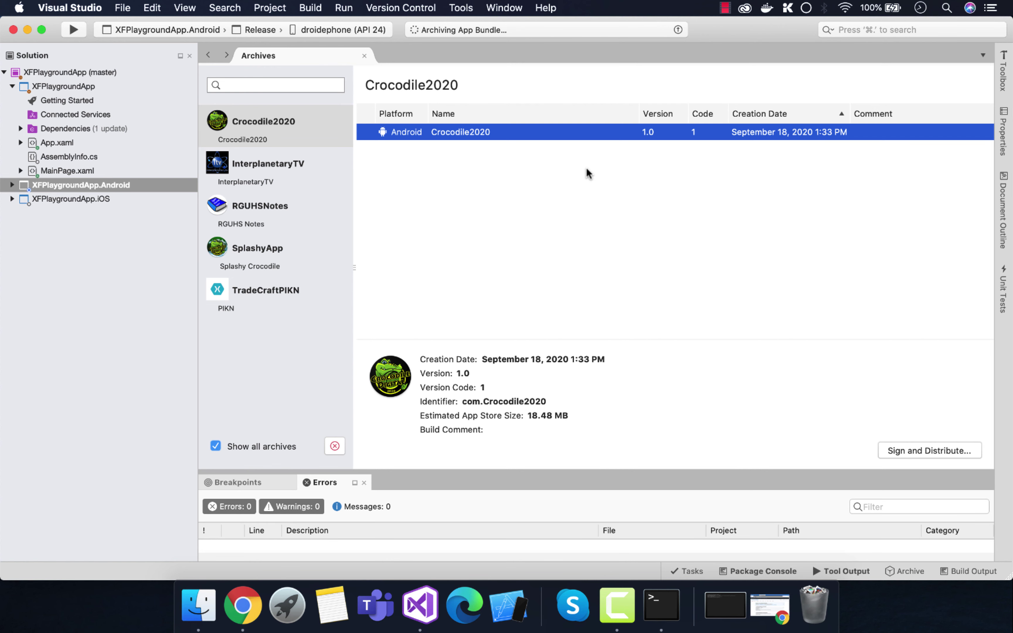
left_click(364, 55)
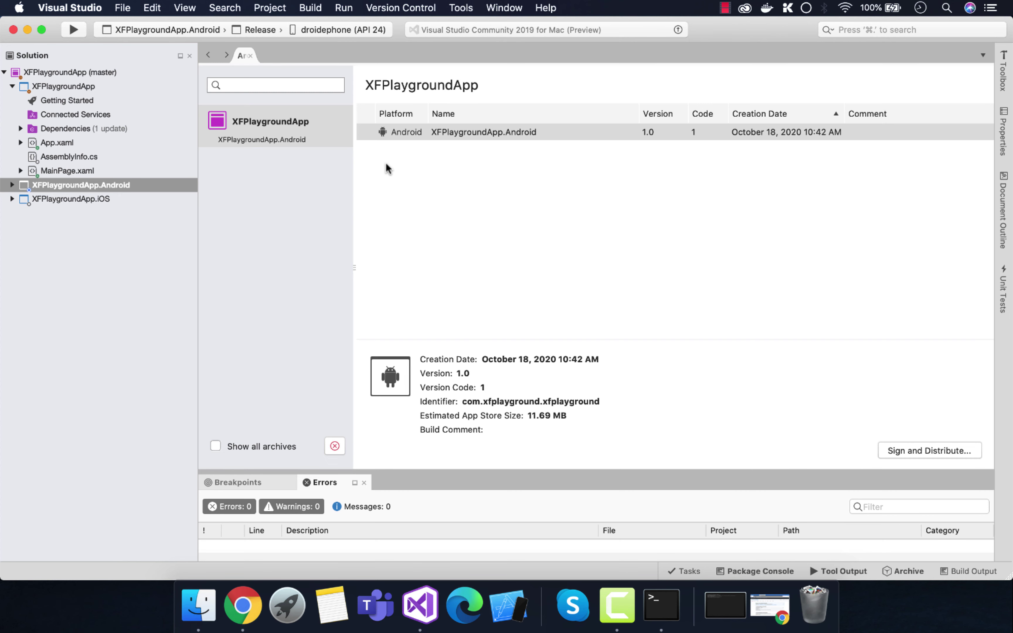
left_click(507, 136)
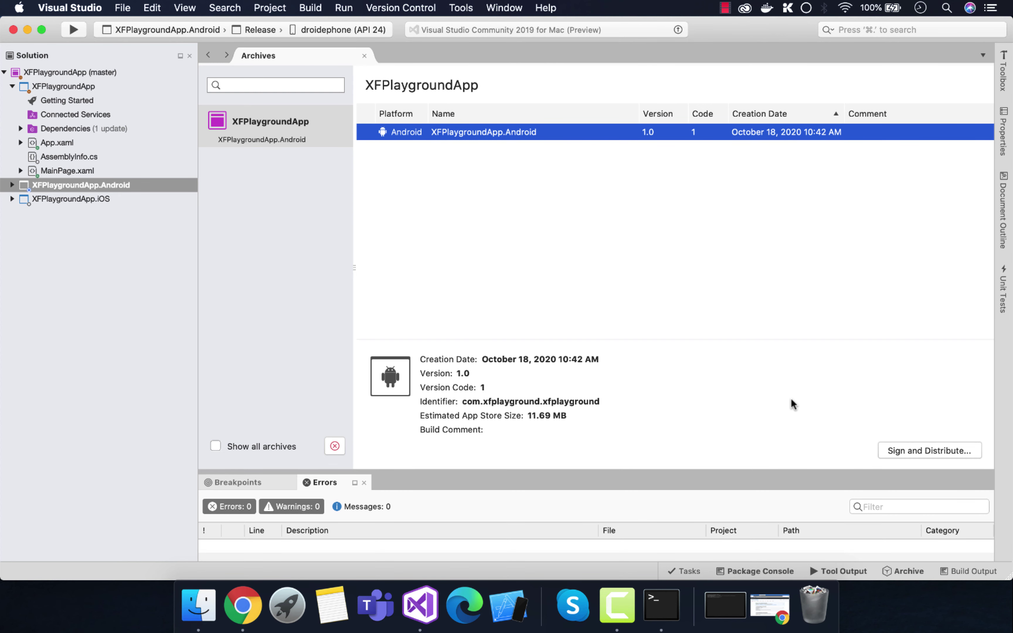
left_click(931, 452)
Step: Choose Ad Hoc distribution and begin creating a new signing key
left_click(400, 153)
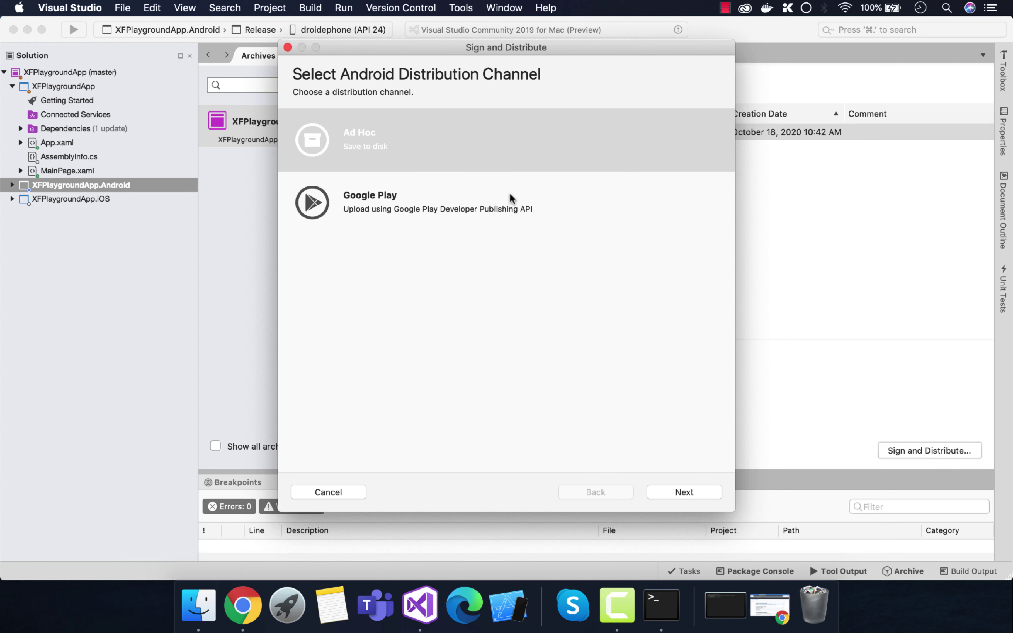
left_click(377, 150)
left_click(693, 493)
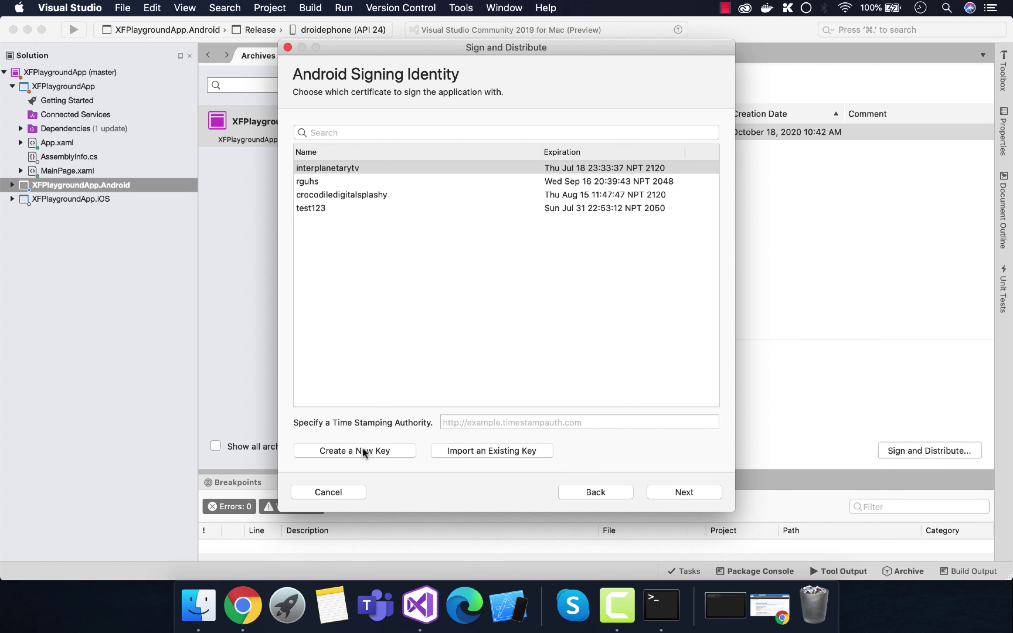
left_click(342, 451)
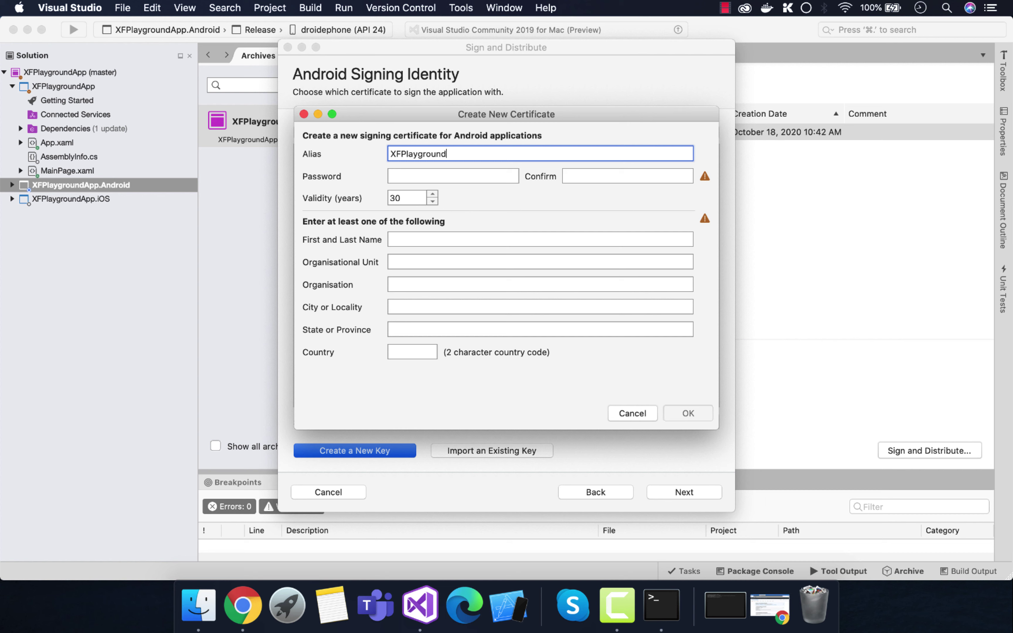
Step: Enter the key password and certificate owner details, then create the xfplayground certificate
left_click(424, 171)
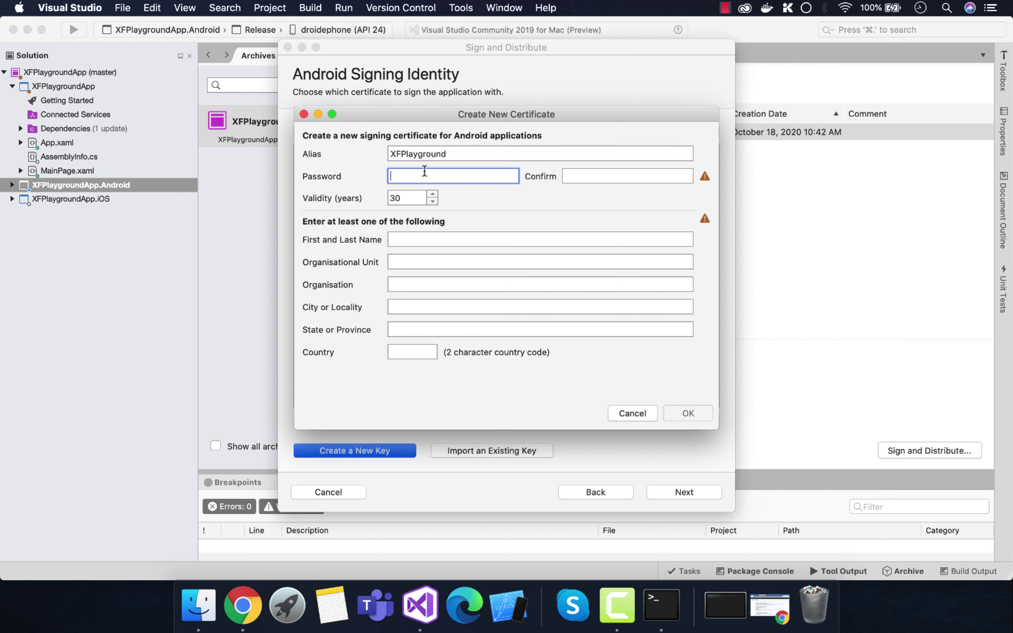
left_click(627, 173)
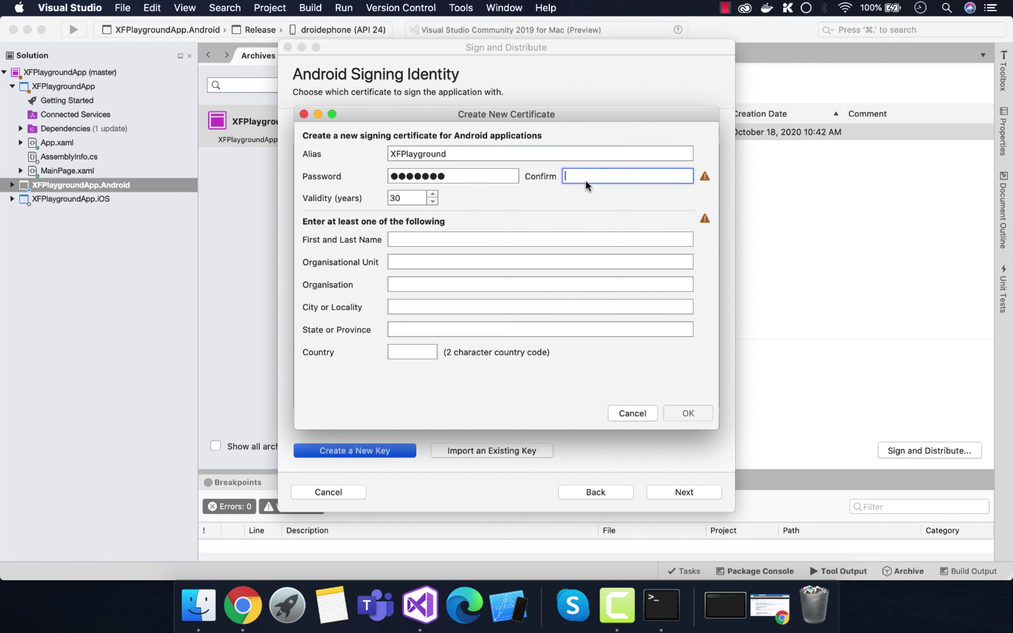
type("●●●●●●●")
left_click(435, 239)
type("Sac")
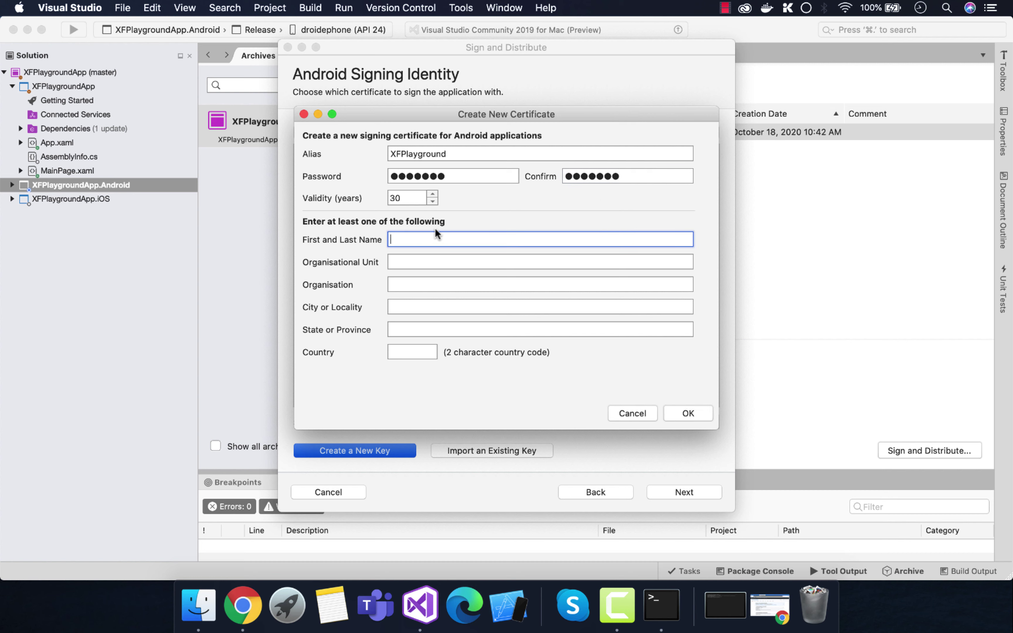
key("BackSpace")
left_click(434, 266)
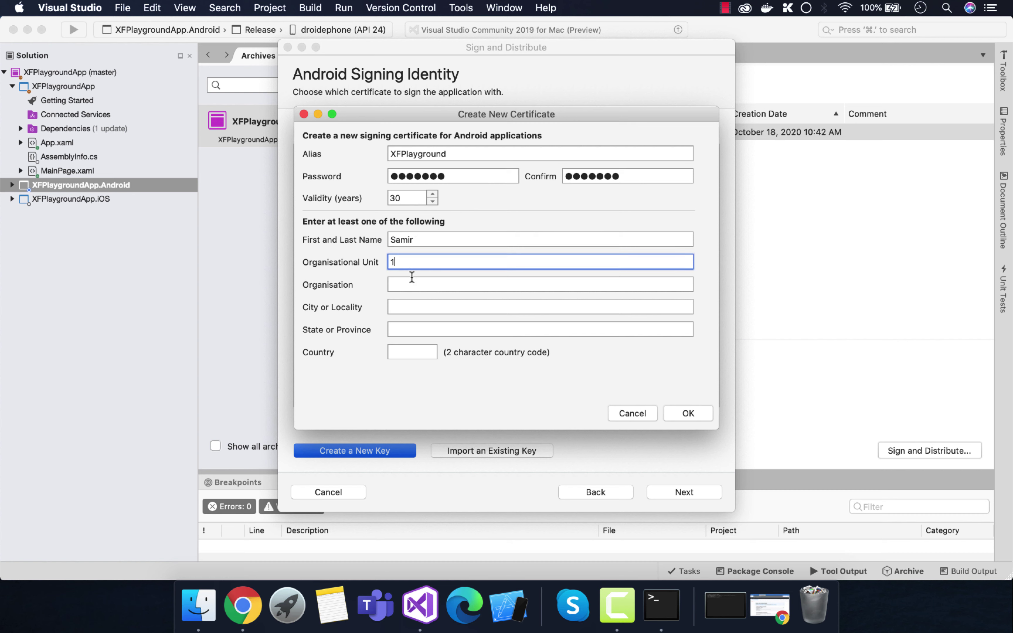
left_click(416, 286)
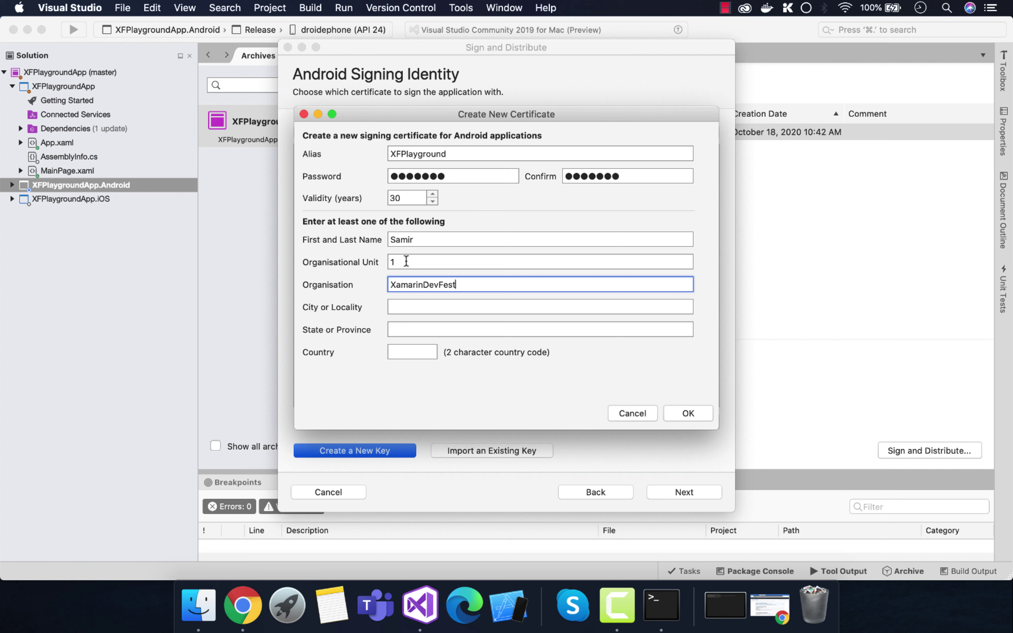
left_click(432, 306)
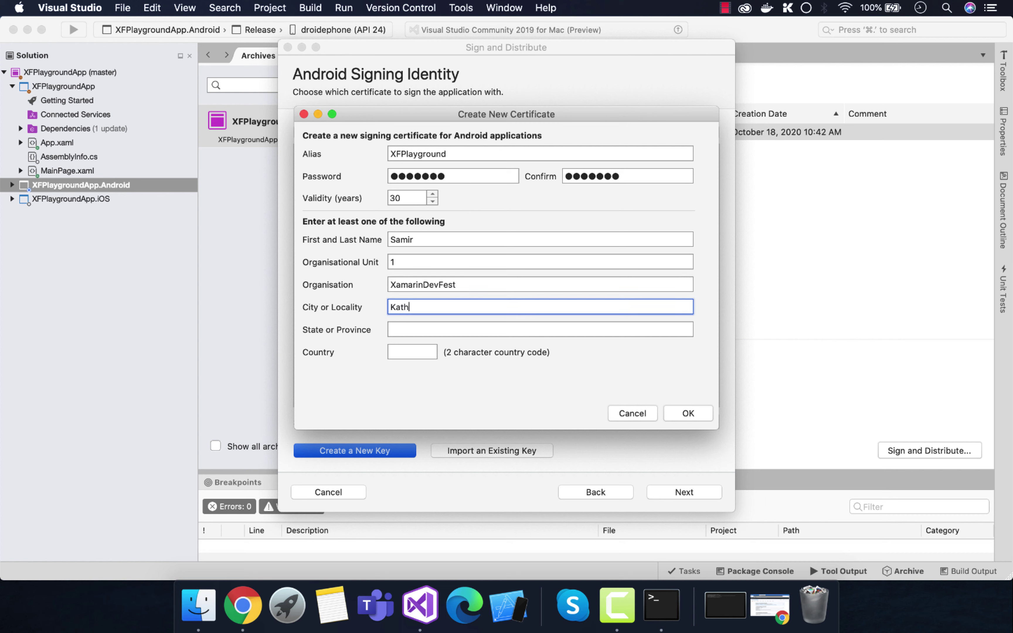
left_click(439, 325)
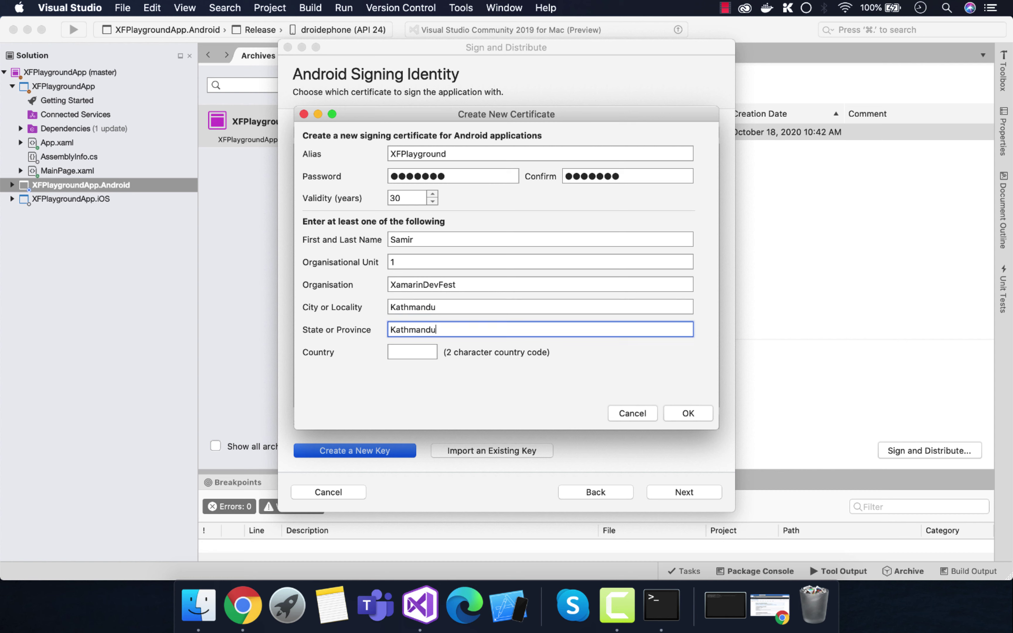
left_click(433, 352)
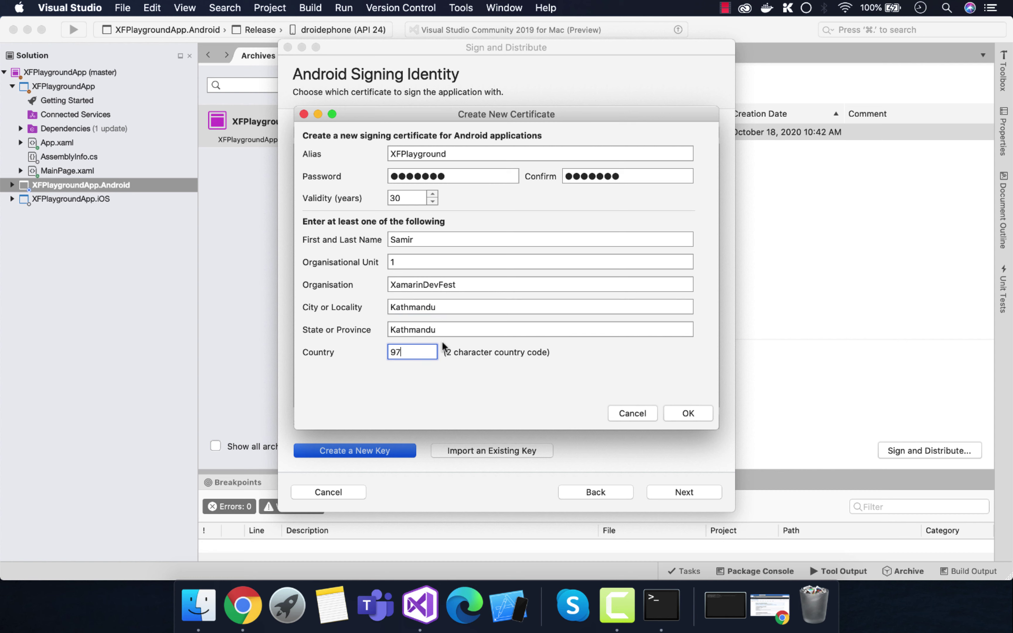
left_click(691, 413)
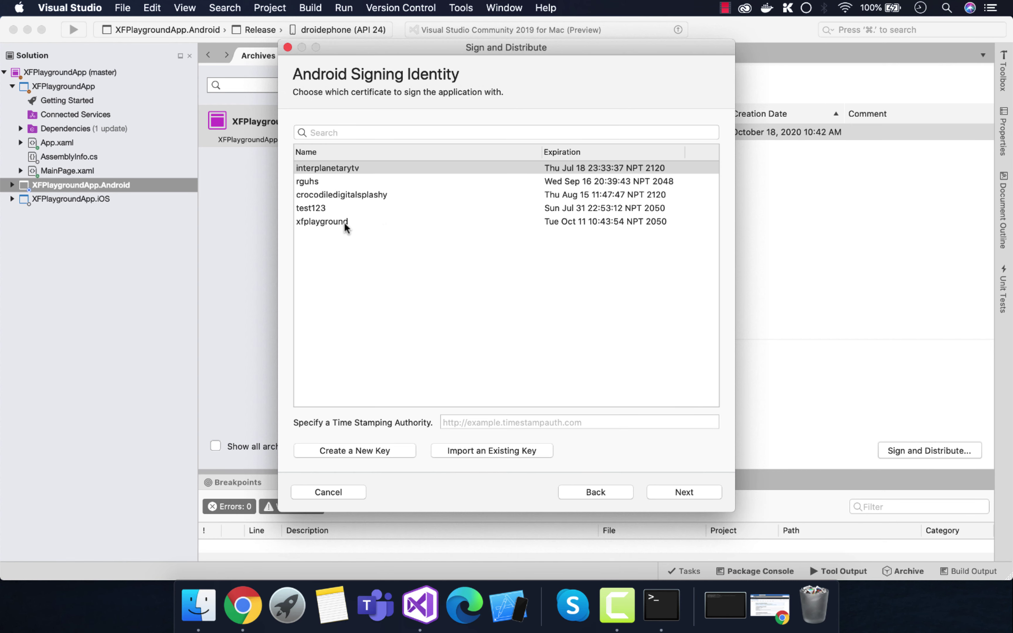
Step: Show the xfplayground key's alias info and select its keystore file path
left_click(344, 223)
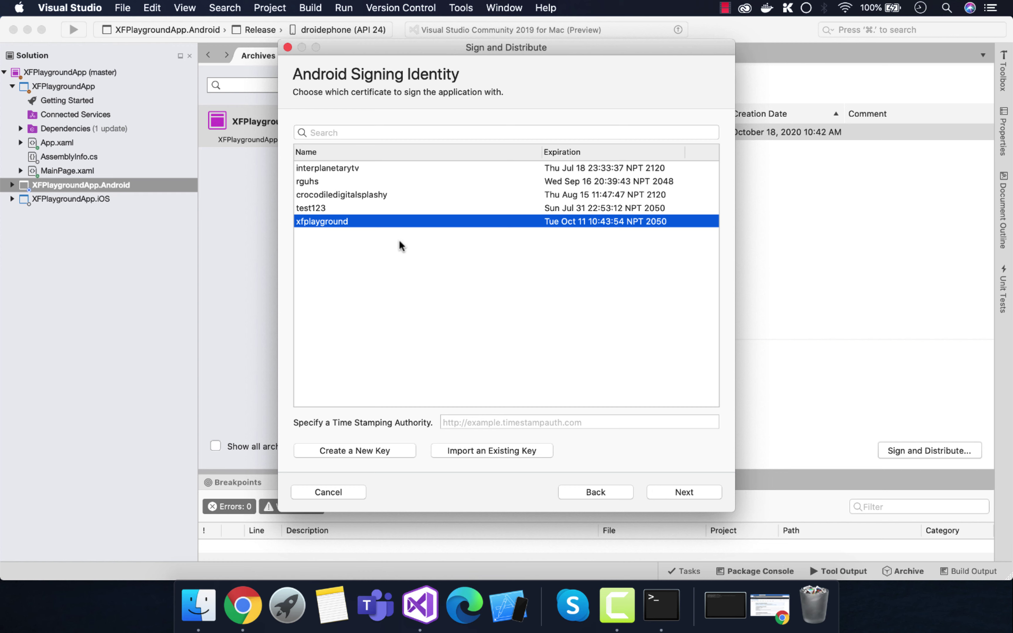
right_click(388, 224)
left_click(440, 231)
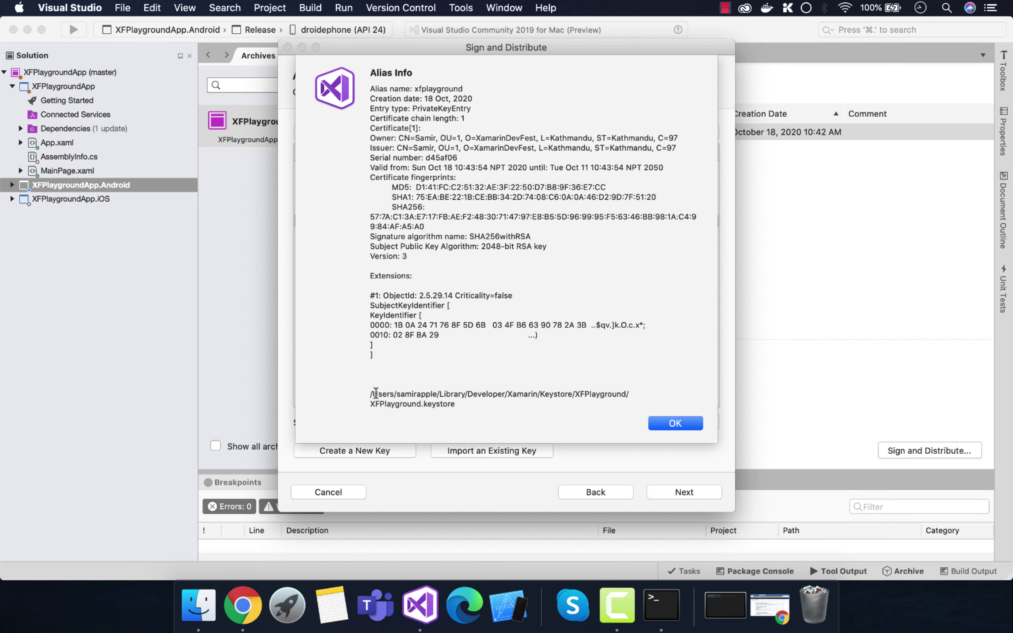
left_click_drag(368, 392, 456, 405)
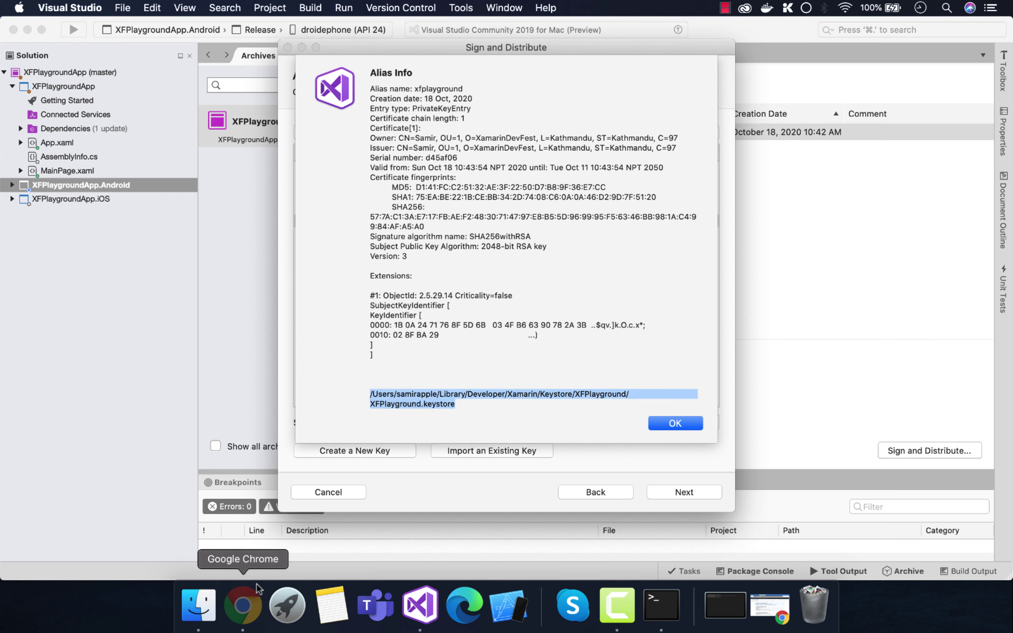
left_click(244, 600)
Step: Start connecting XFPlaygroundDroid's builds to GitHub, checking the repository owner's username
left_click(138, 34)
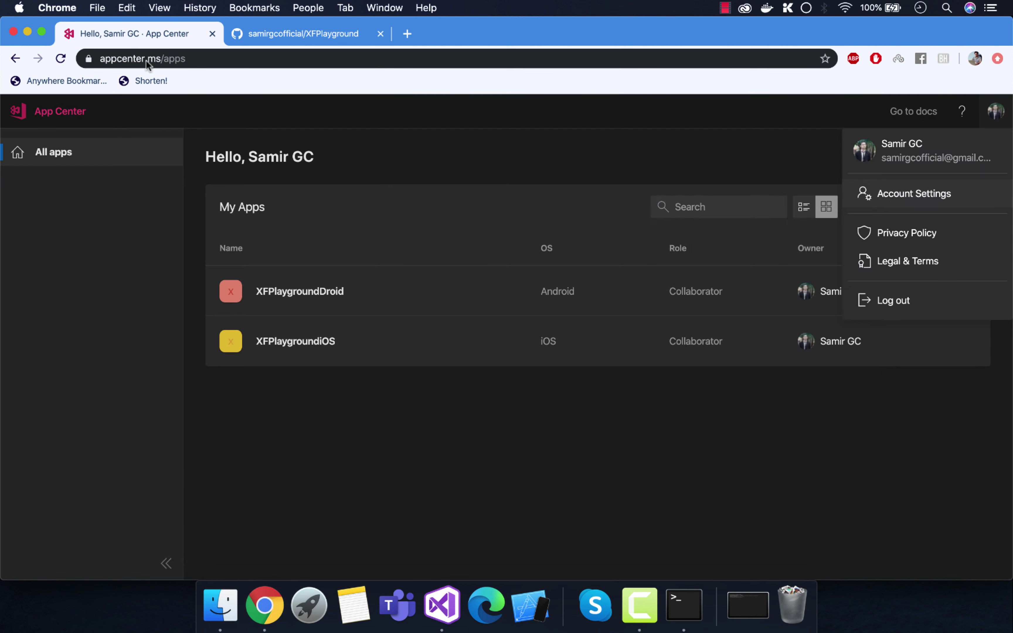
left_click(418, 291)
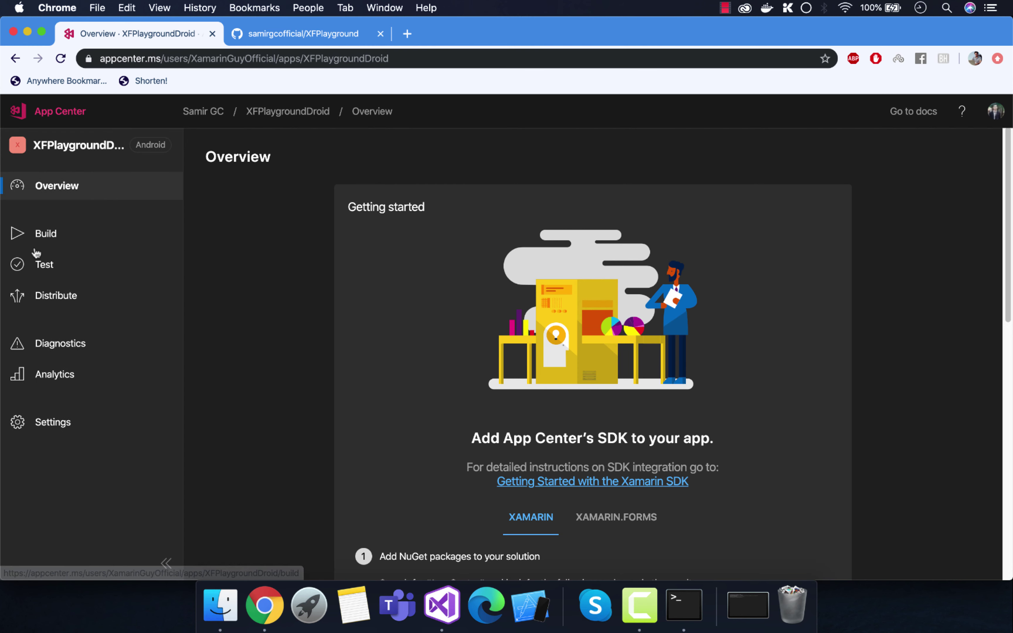
left_click(46, 234)
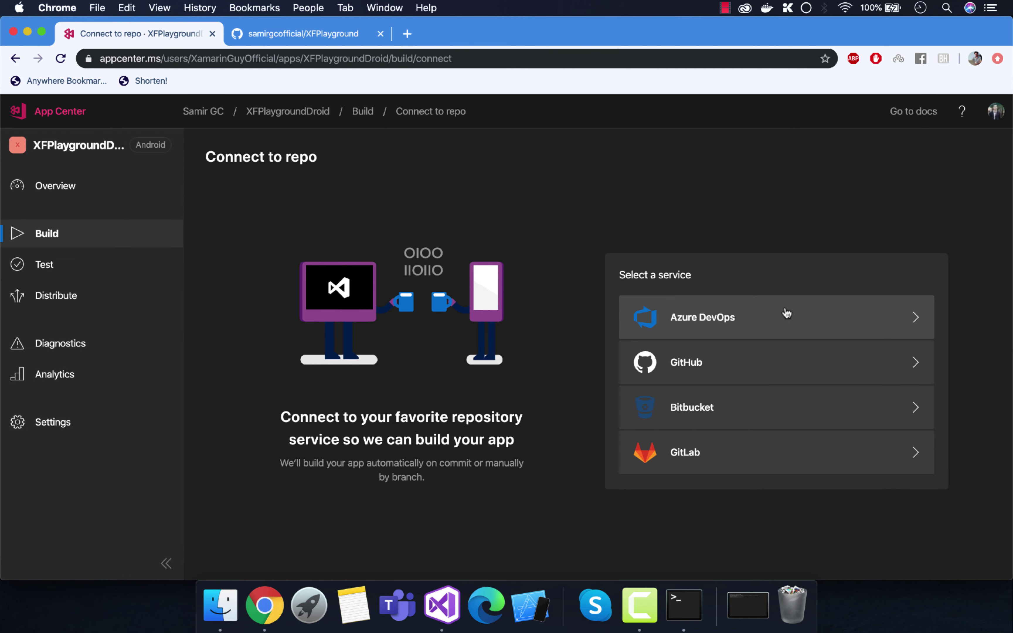
left_click(767, 370)
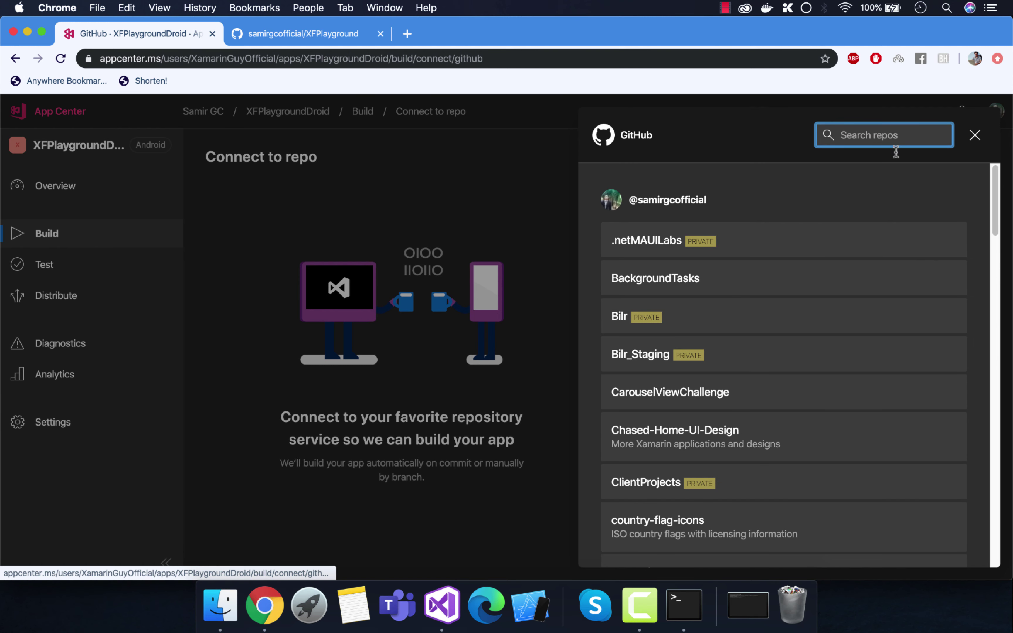
left_click_drag(760, 204, 629, 206)
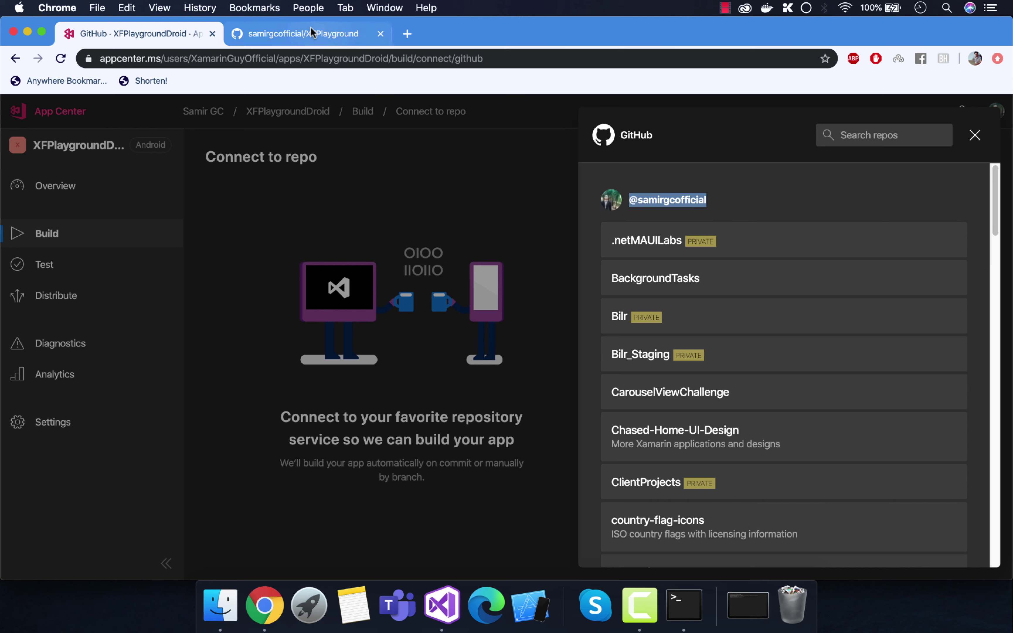
left_click(287, 32)
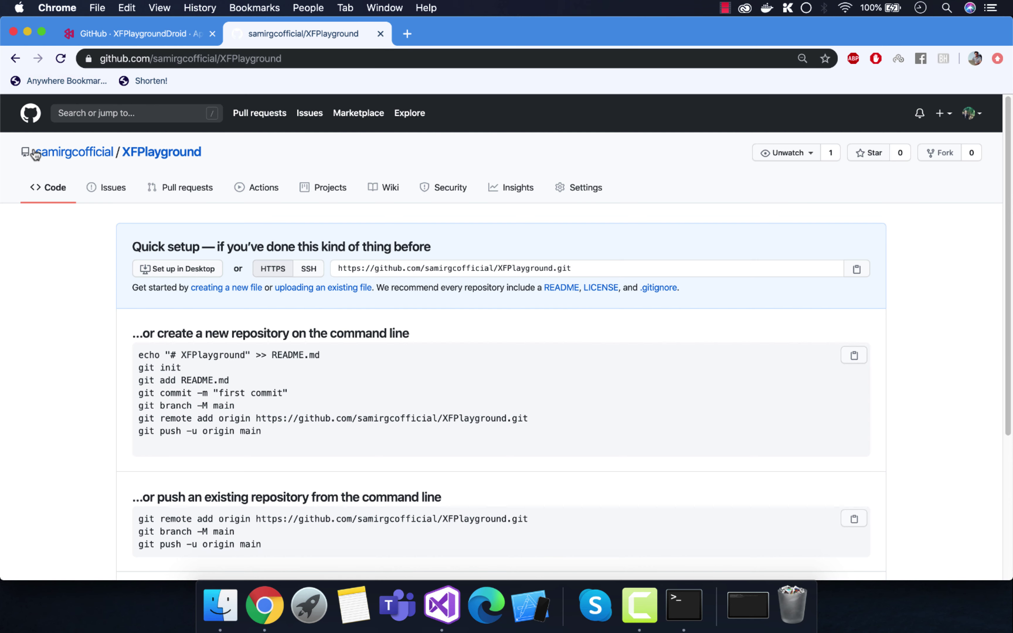
left_click(54, 153)
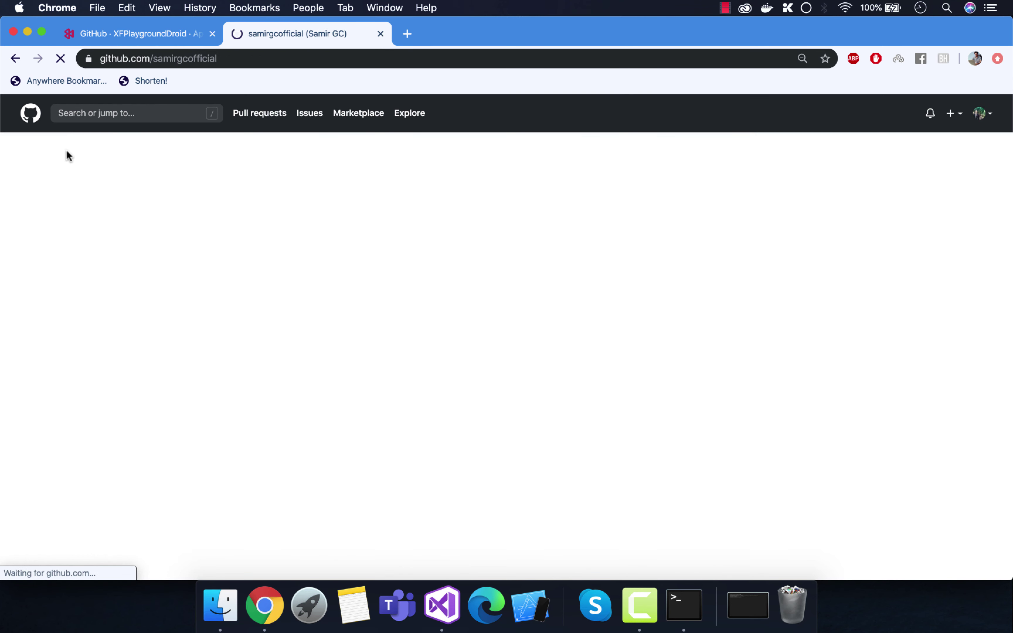
left_click_drag(197, 374, 119, 372)
left_click_drag(117, 374, 223, 381)
left_click(180, 34)
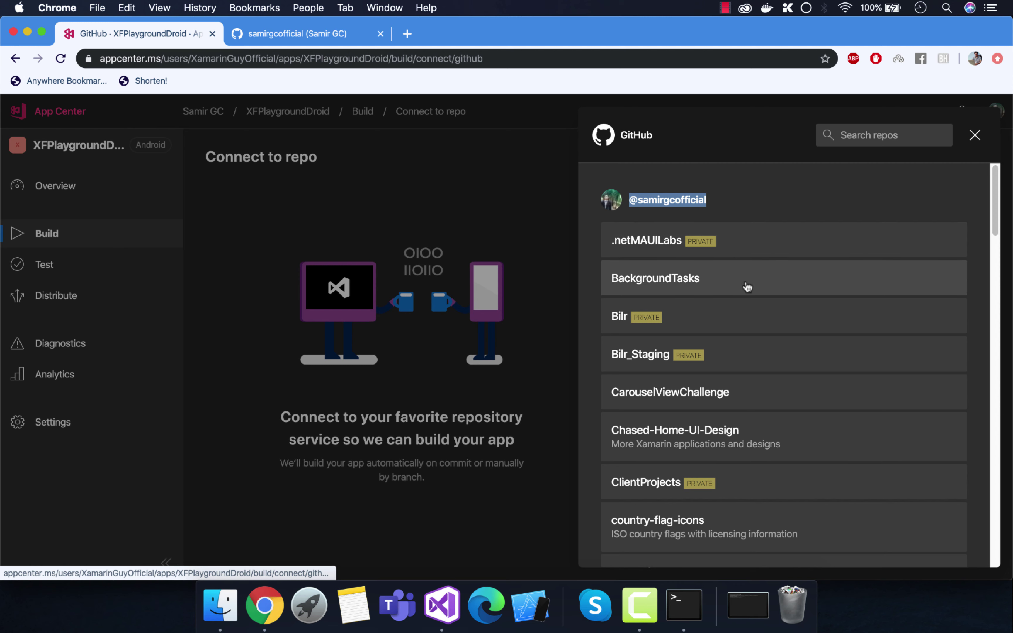
Step: Search the repository list for XFPla and connect the XFPlayground repository
left_click(870, 132)
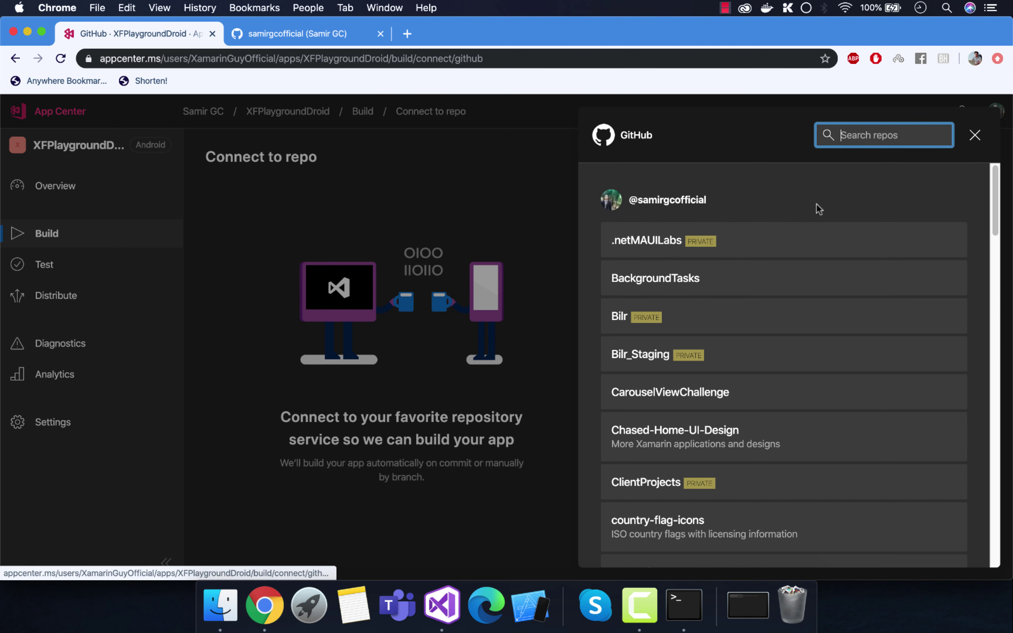
type("XF")
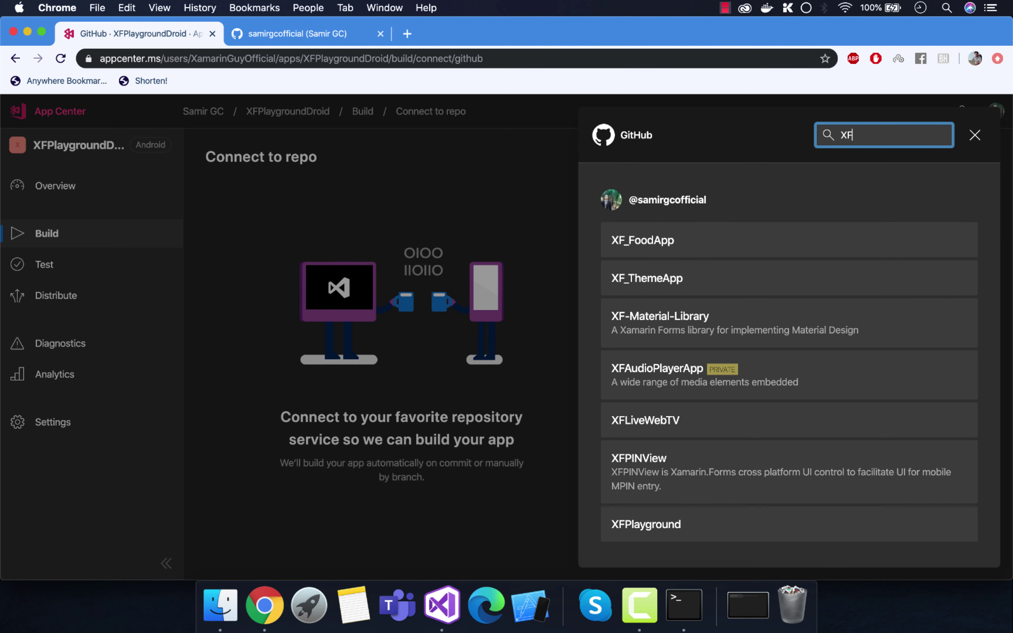
type("Pla")
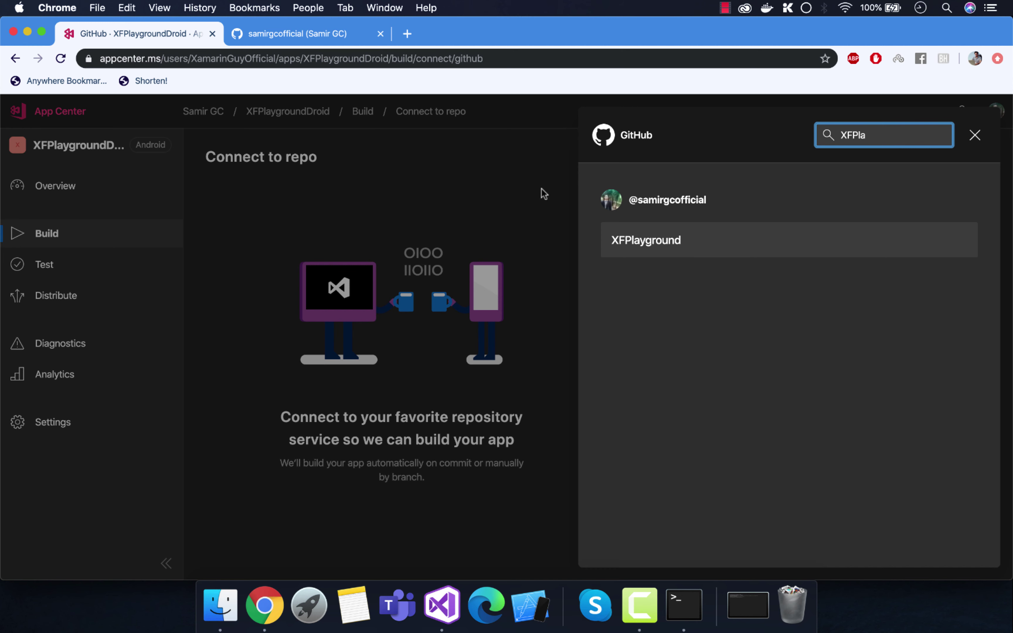
left_click(718, 245)
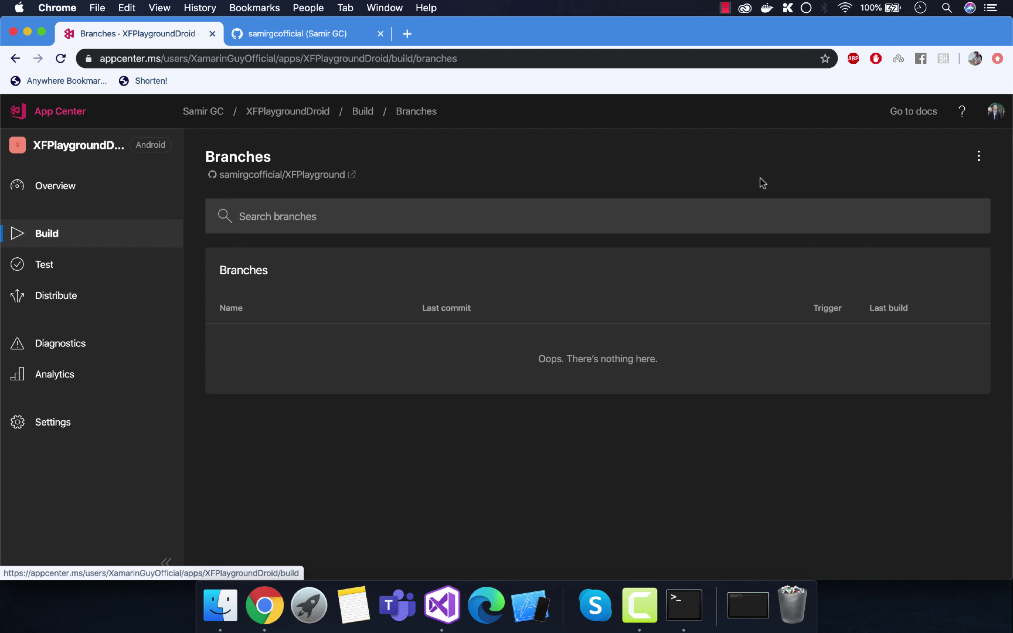
left_click(978, 156)
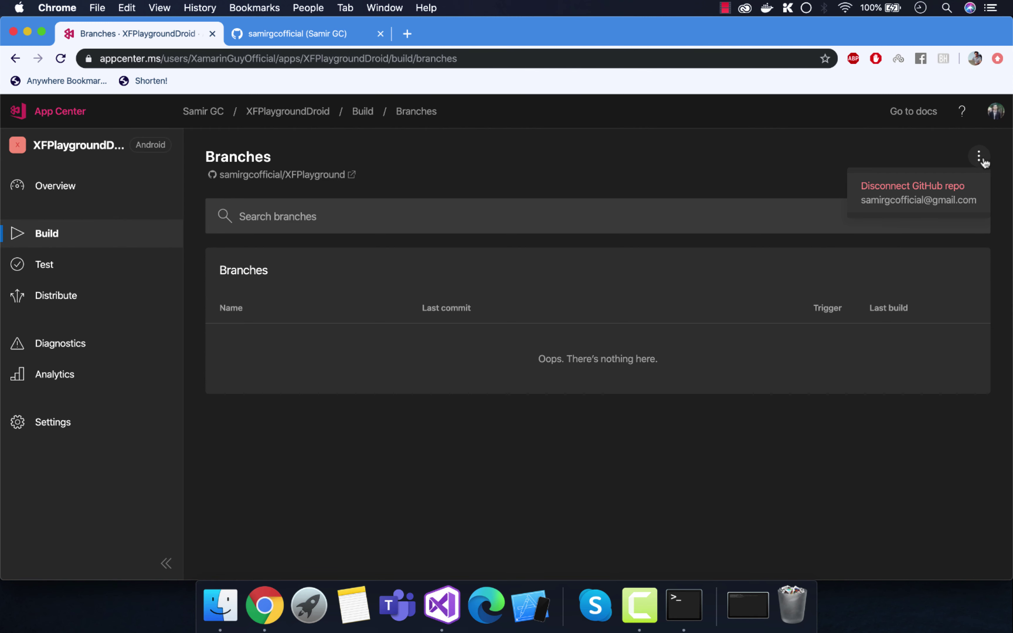
left_click(472, 175)
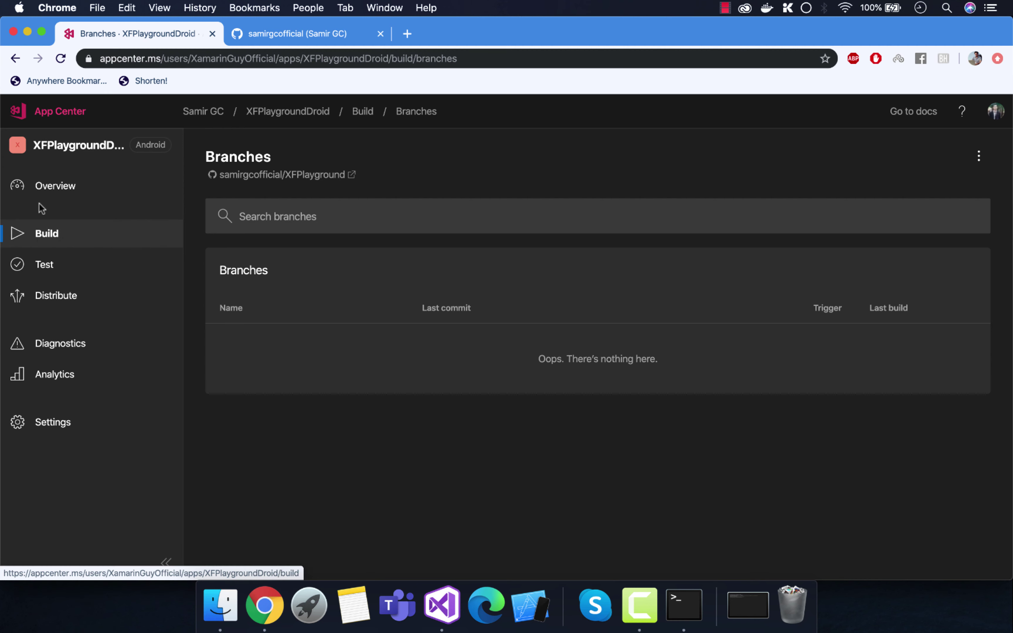
Step: Go to the app's Distribute > Groups page
left_click(44, 264)
left_click(42, 341)
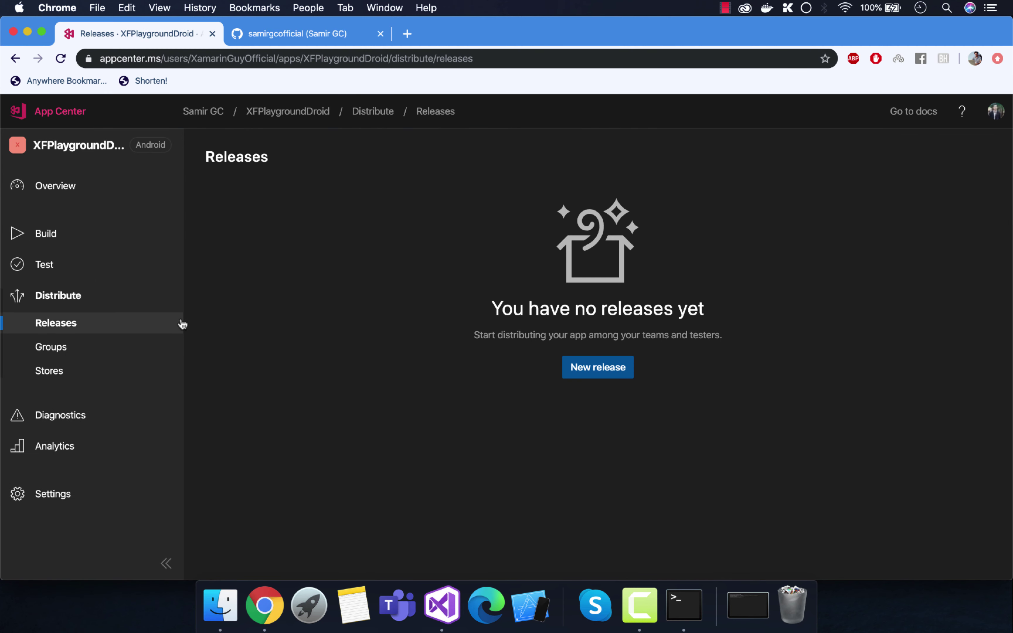
left_click(63, 353)
scroll(605, 425, "down", 1)
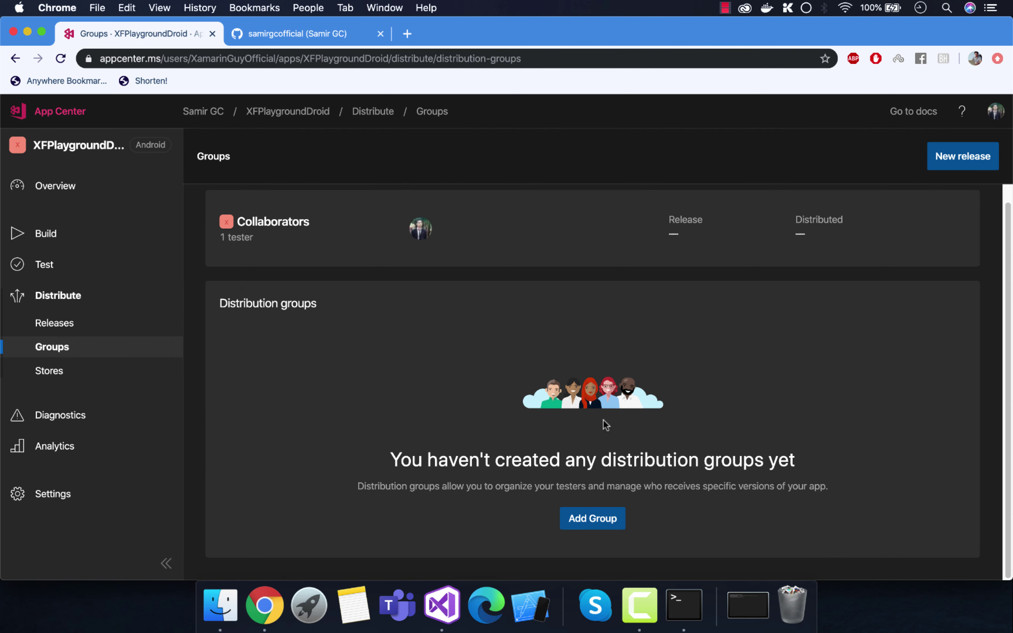
Step: Add the XamarinAppTesterGroup group, invite one tester by e-mail, and create it
left_click(596, 519)
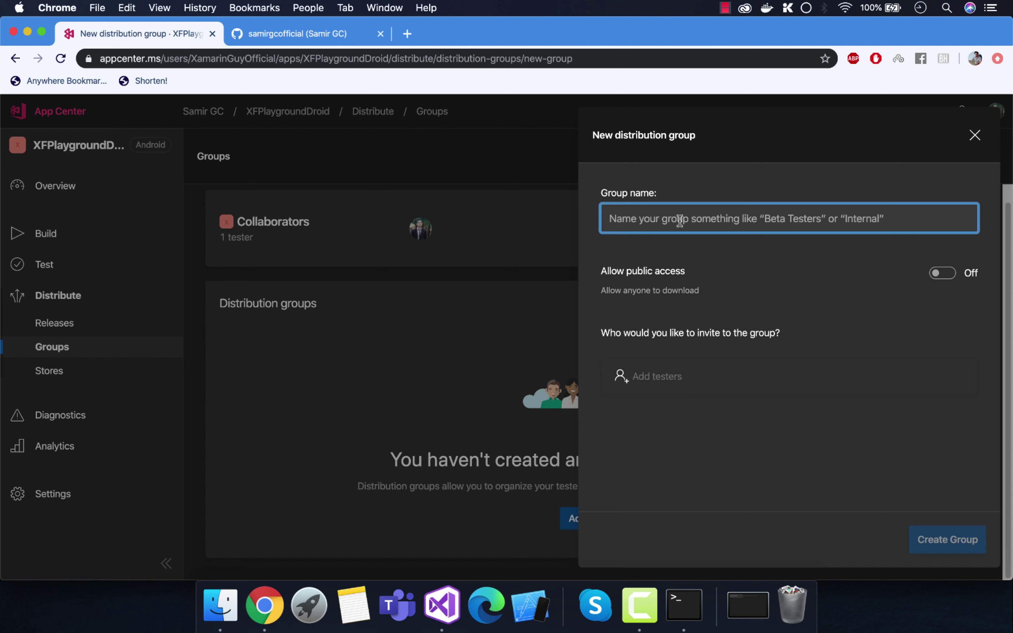
type("XamarinAppTesterGroup")
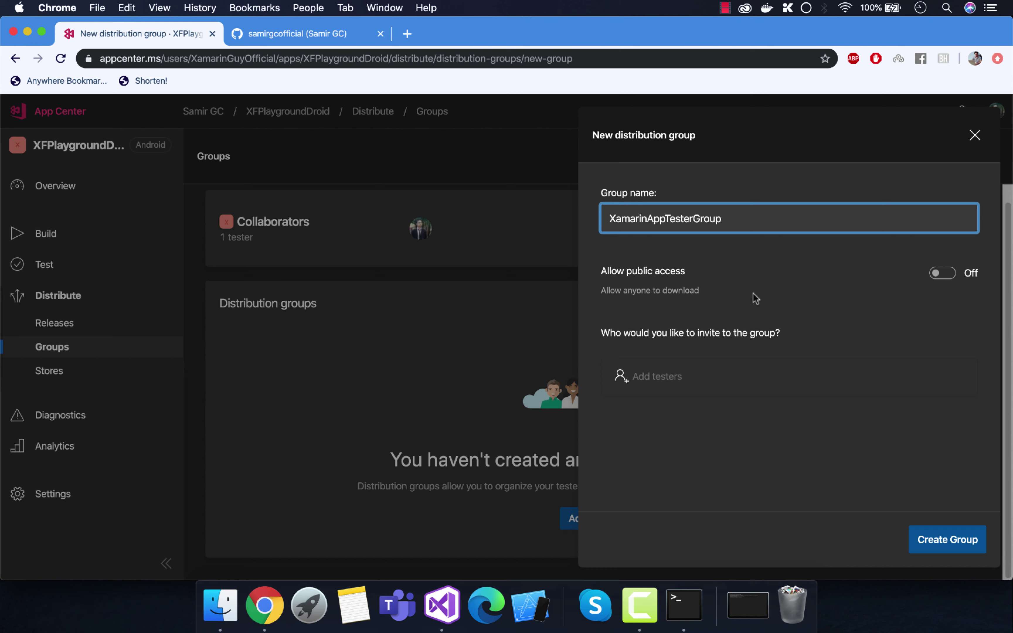
left_click(741, 374)
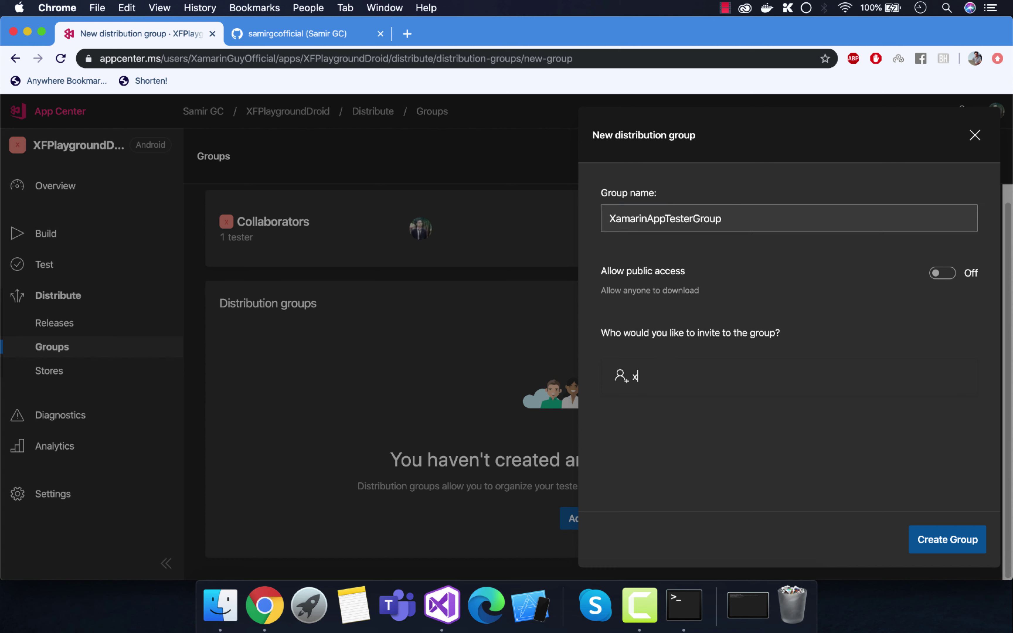
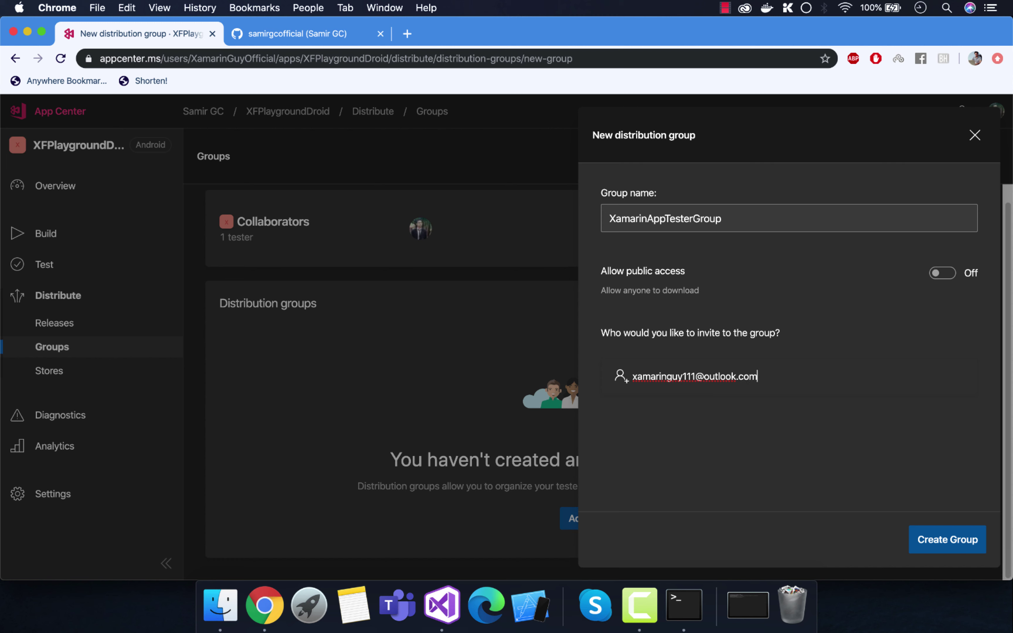
key("Return")
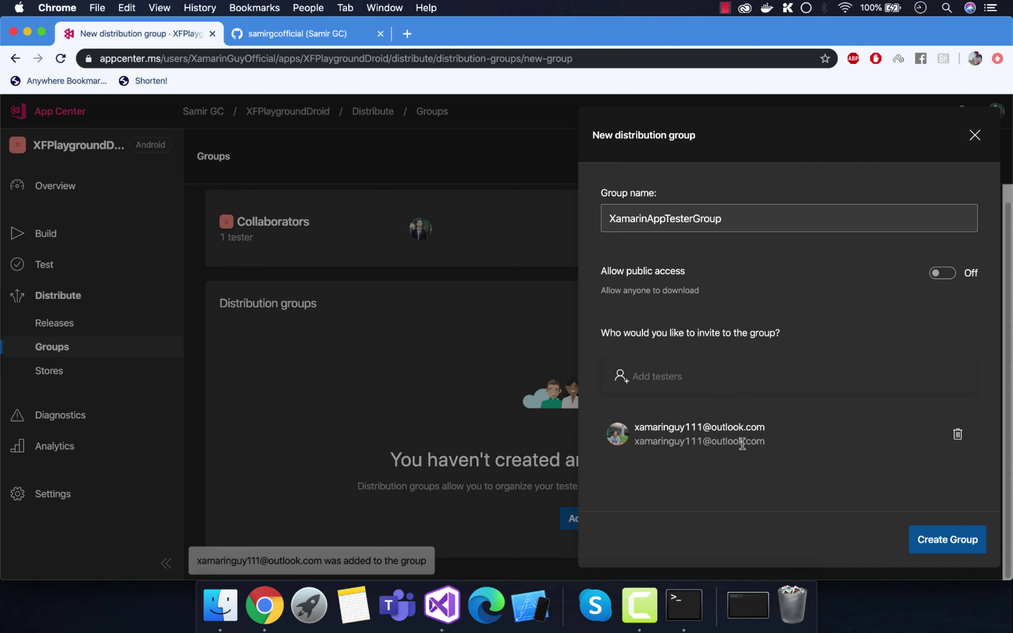
left_click_drag(787, 444, 812, 497)
left_click(811, 497)
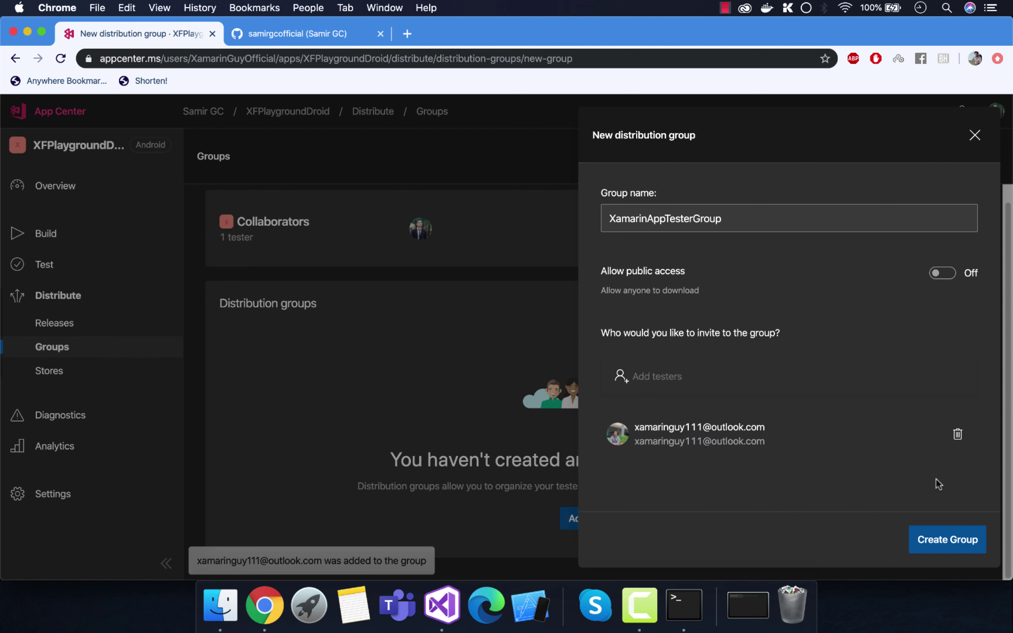
left_click(929, 543)
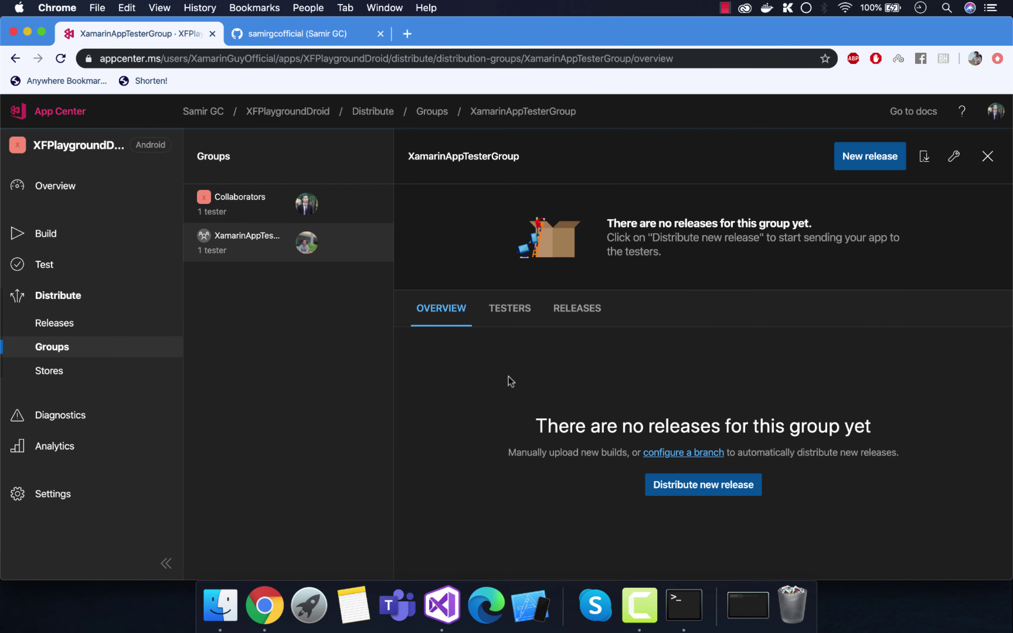
Step: Check the new distribution group's Testers and Overview tabs
left_click(502, 314)
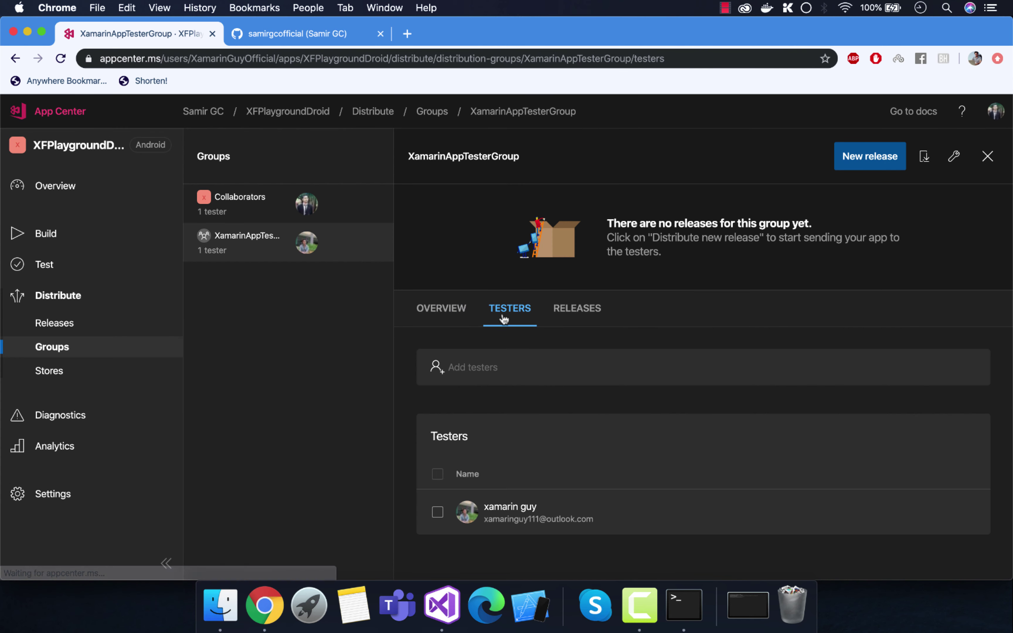
left_click(458, 321)
left_click(517, 321)
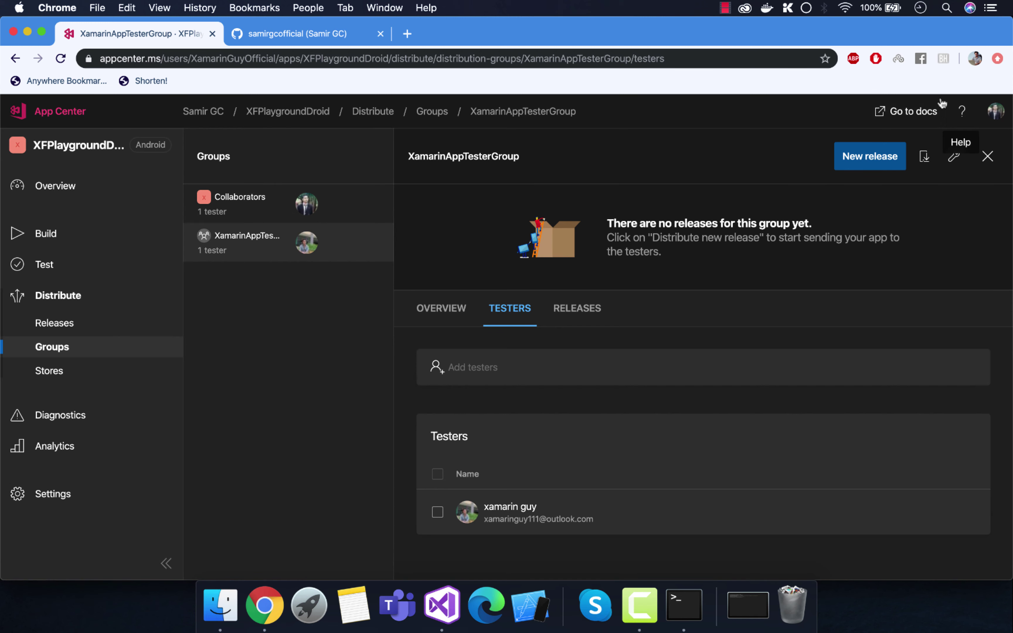
left_click(992, 113)
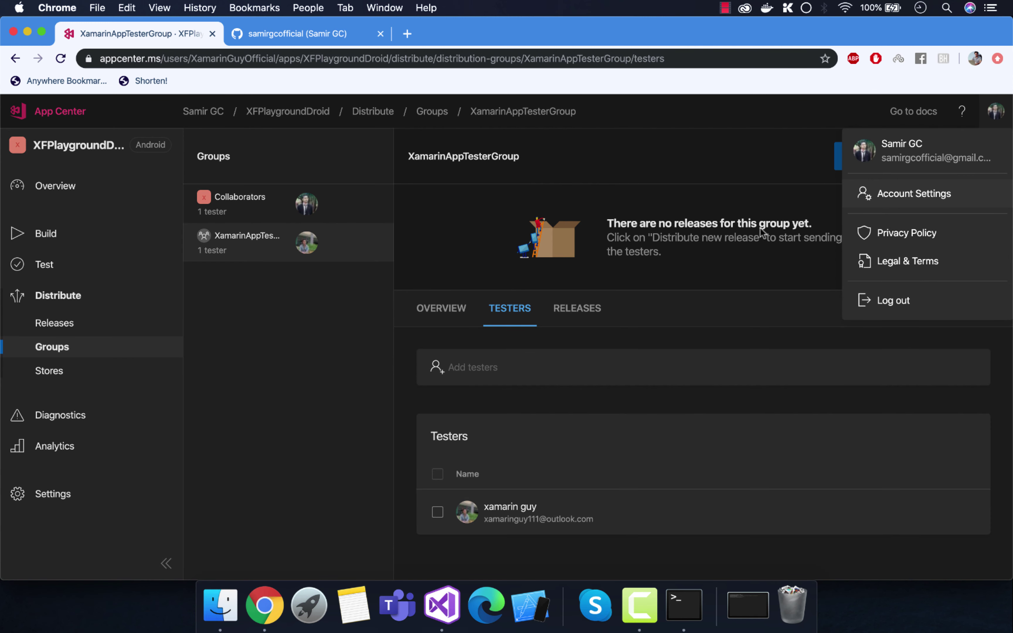
left_click(454, 255)
Step: Go through the Android app's overview and Build pages back to the My Apps list
left_click(76, 193)
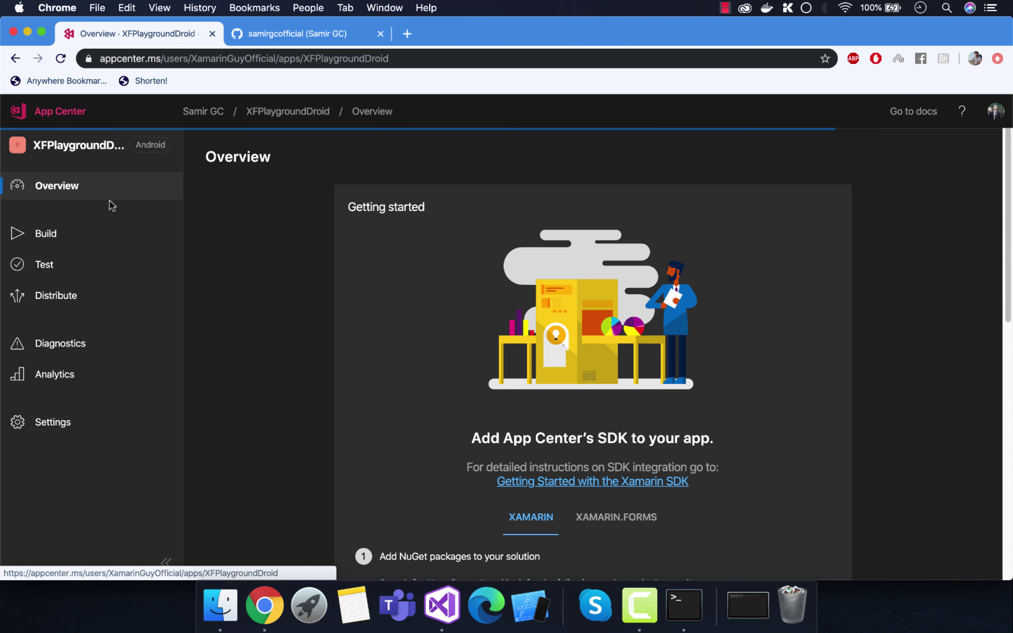
left_click(58, 249)
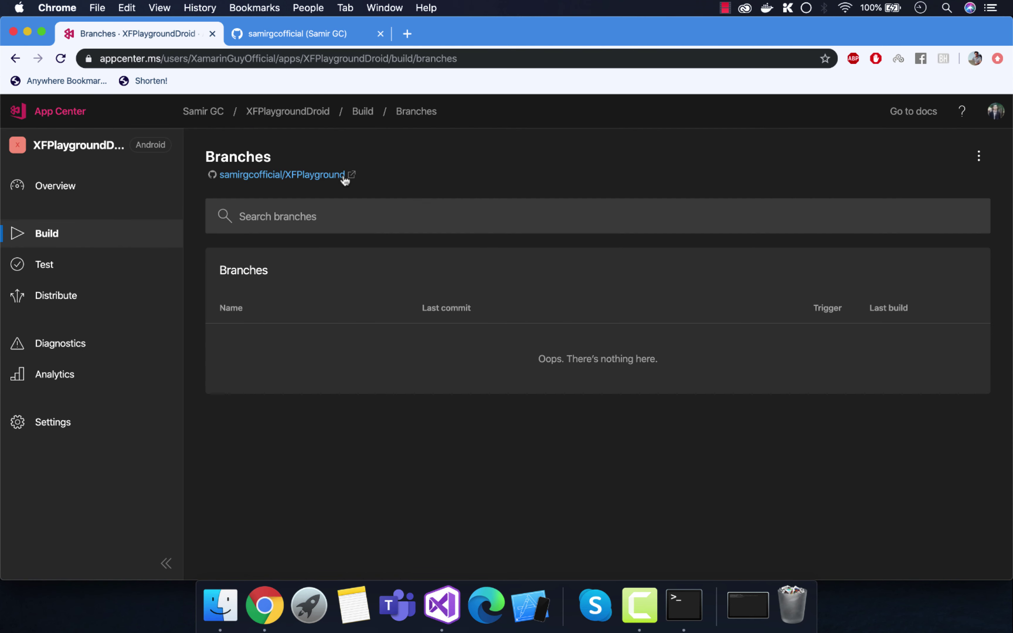
left_click(72, 115)
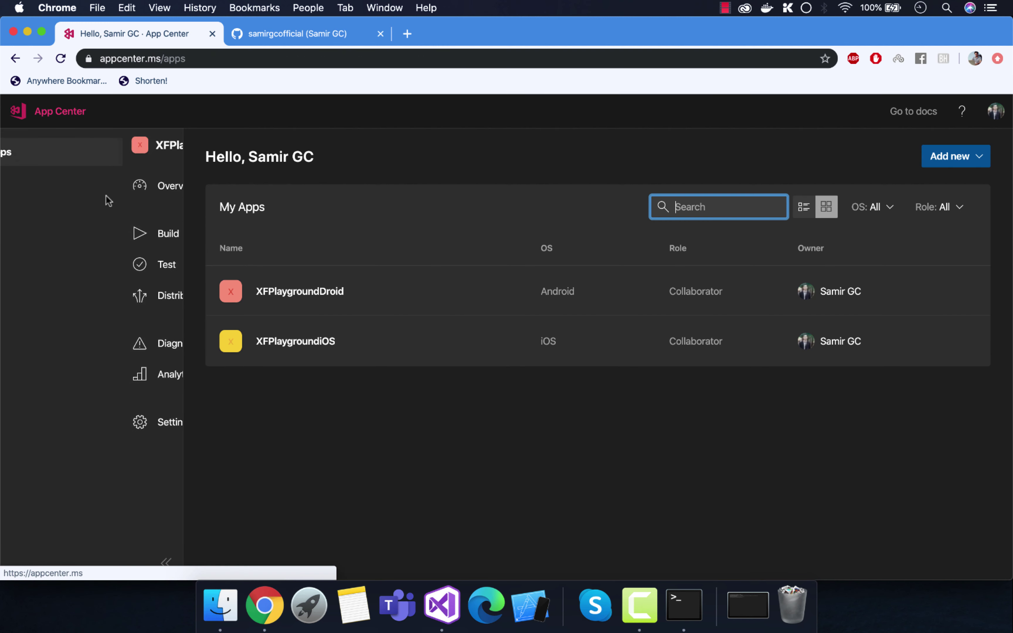
Step: Open XFPlaygroundiOS's Distribute > Groups page and start a new distribution group
left_click(317, 337)
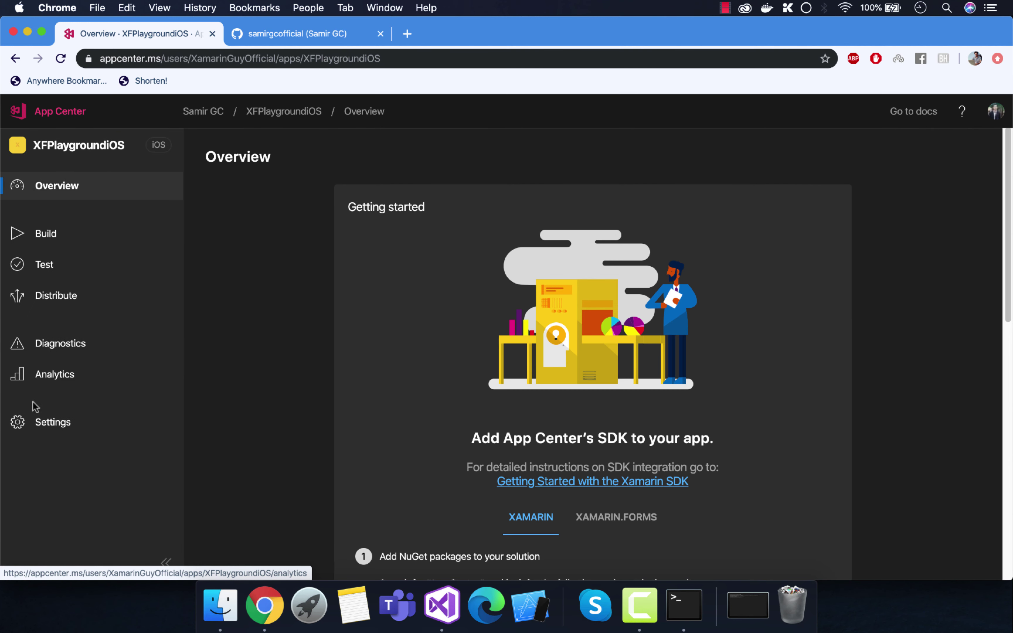
left_click(57, 298)
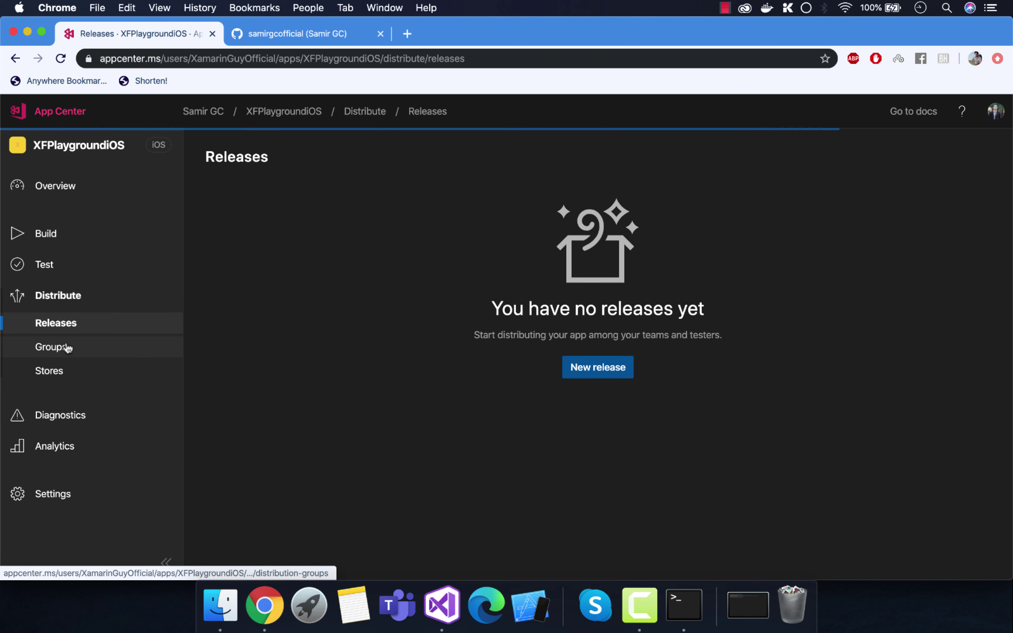
left_click(67, 347)
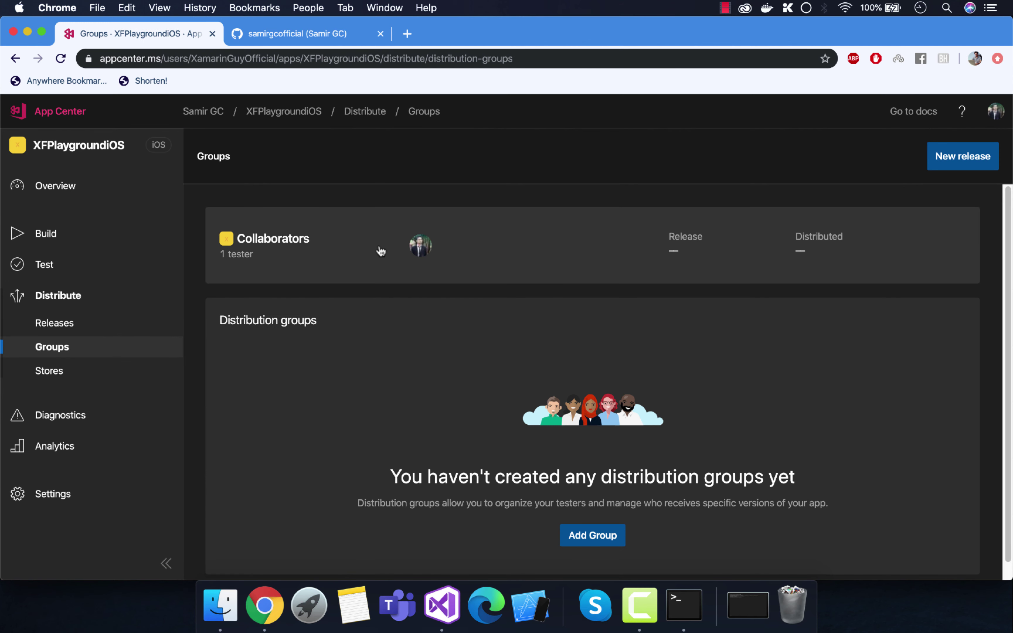
scroll(389, 257, "down", 1)
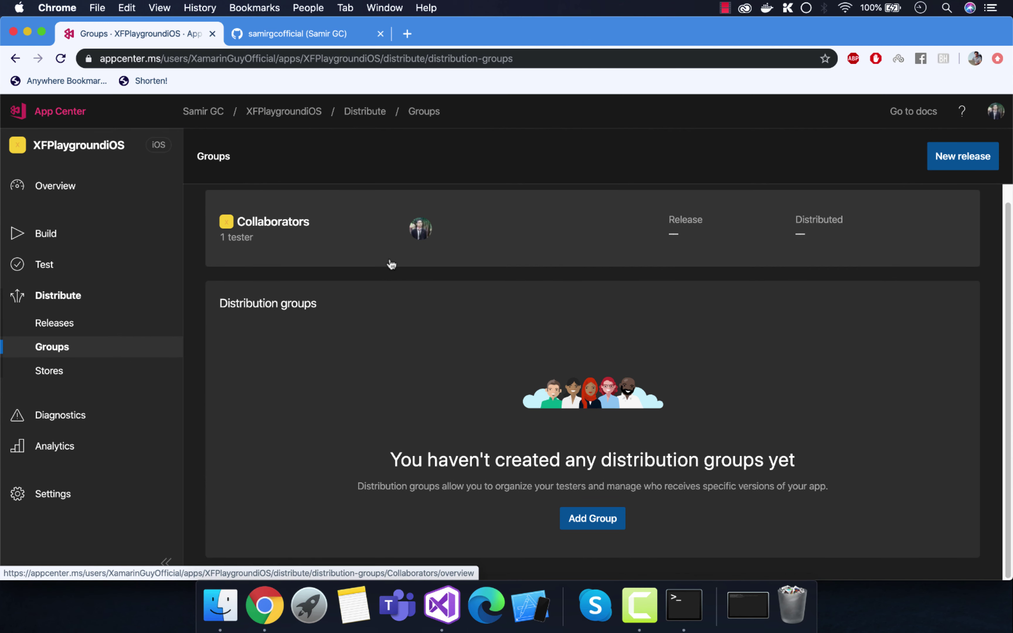
left_click(590, 521)
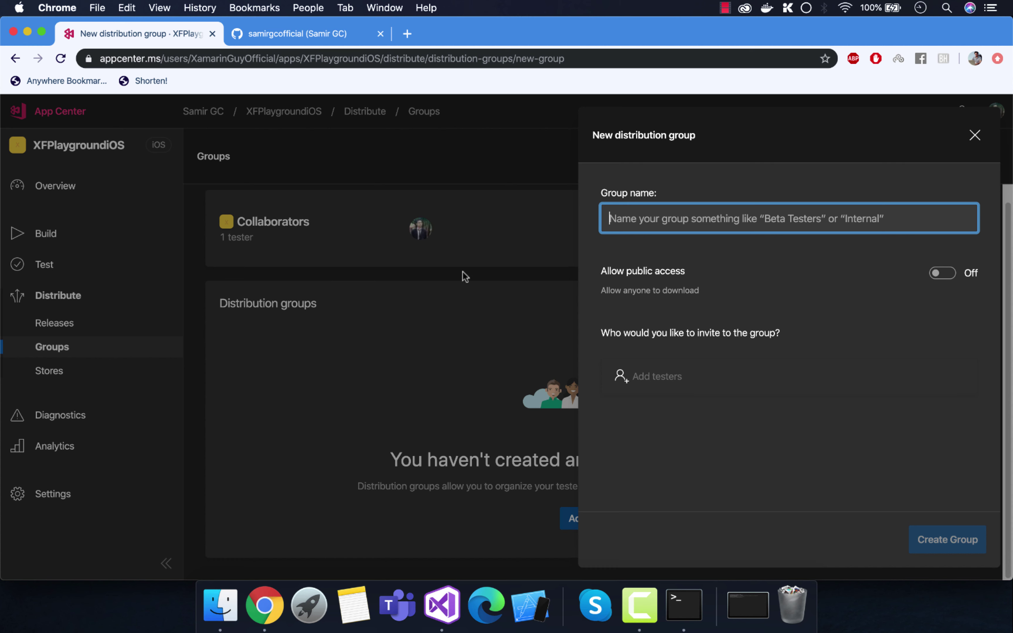
Step: Name the new distribution group XamarinFormsiOSTestersGroup
left_click(670, 215)
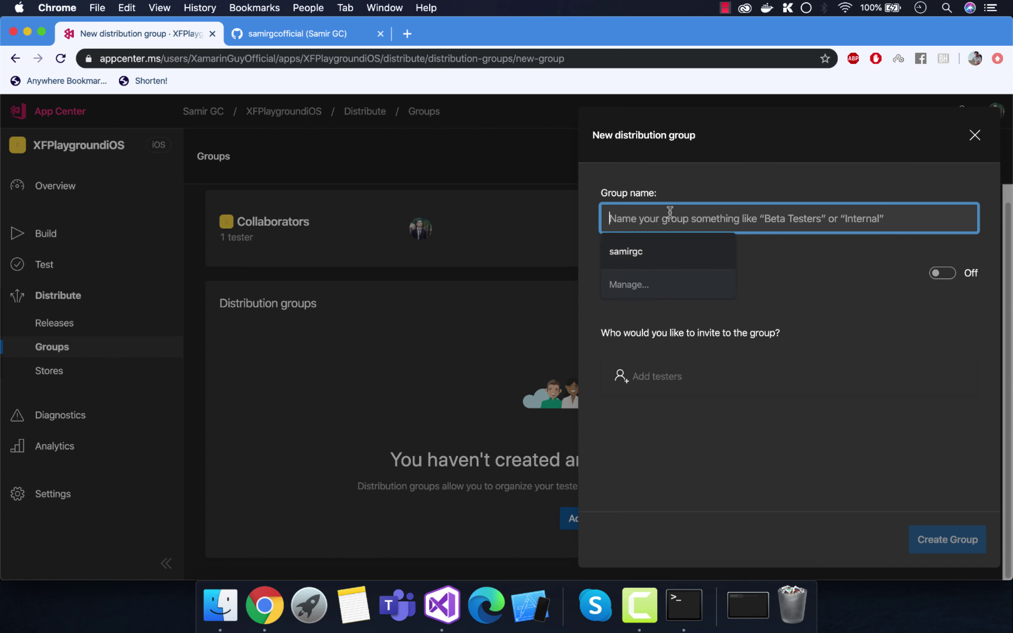
type("XamarinFormsTestersGroup")
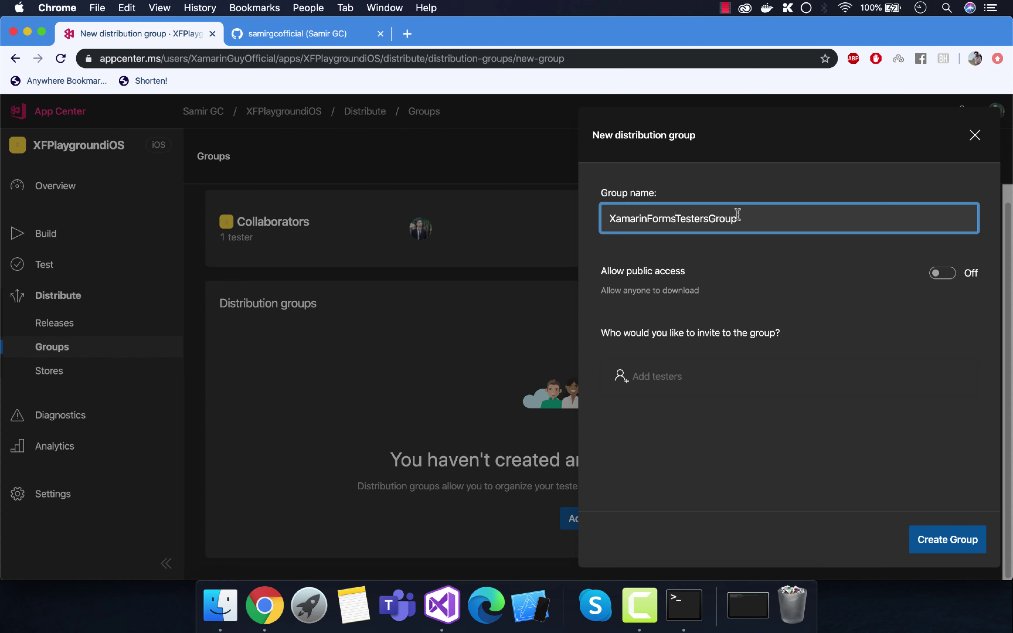
left_click(677, 218)
type("iOS")
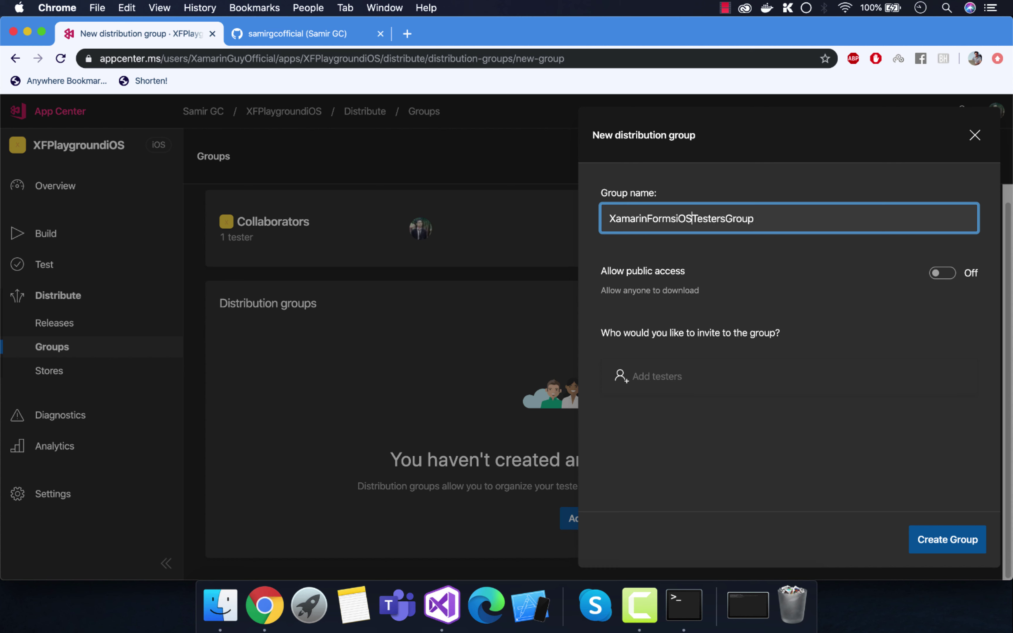
Step: Invite one tester by their e-mail address and create the group
left_click(641, 377)
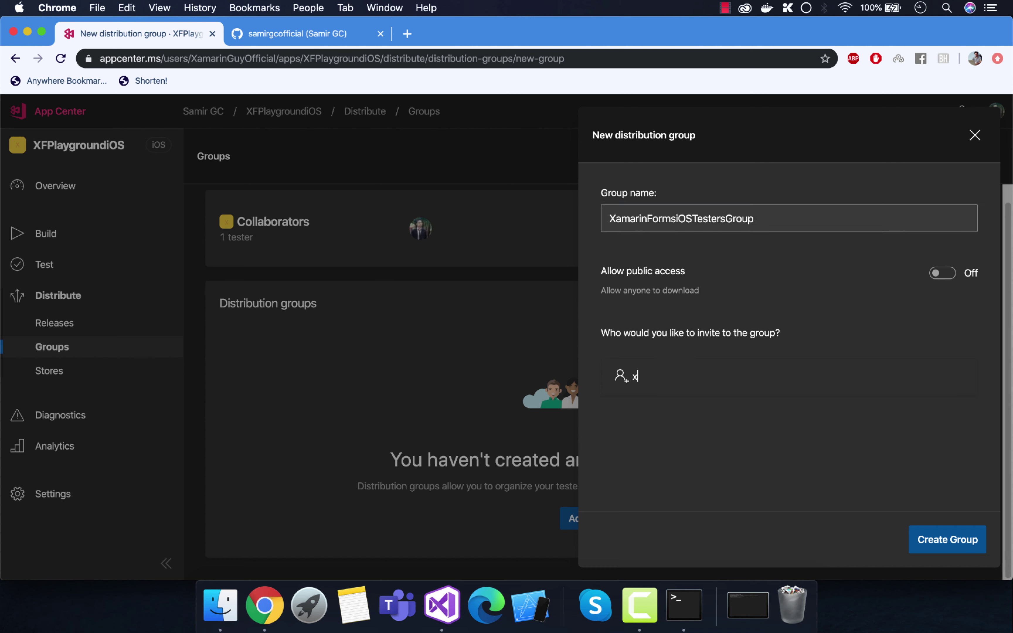
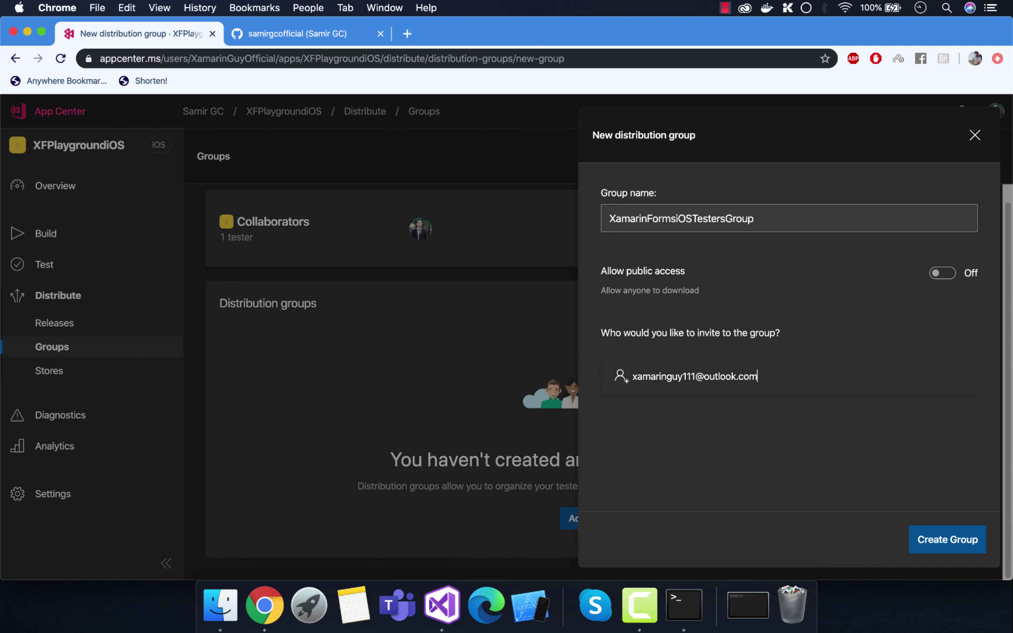
key("Return")
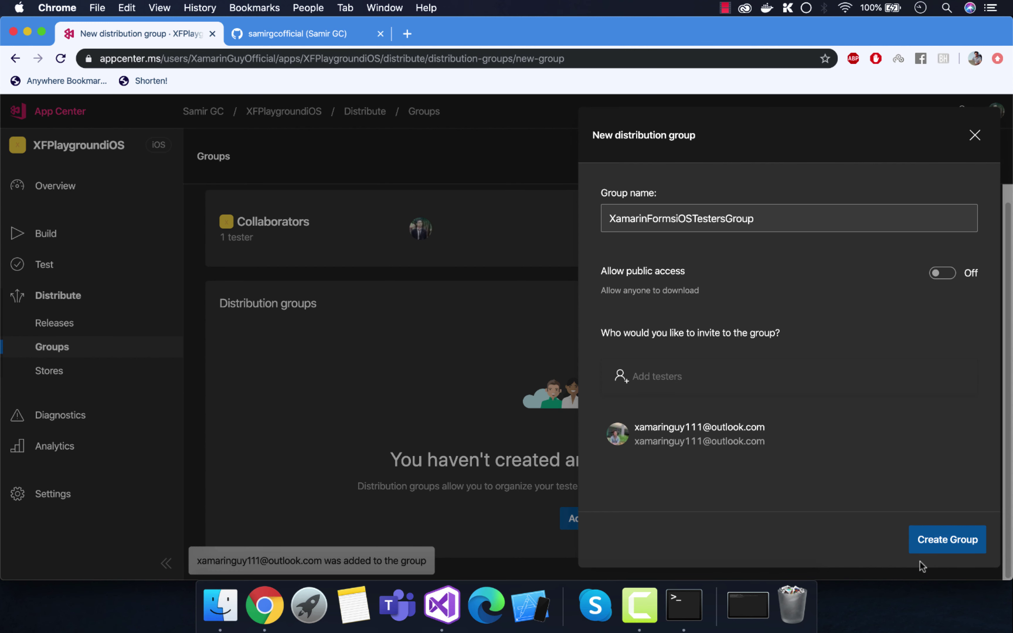
left_click(932, 542)
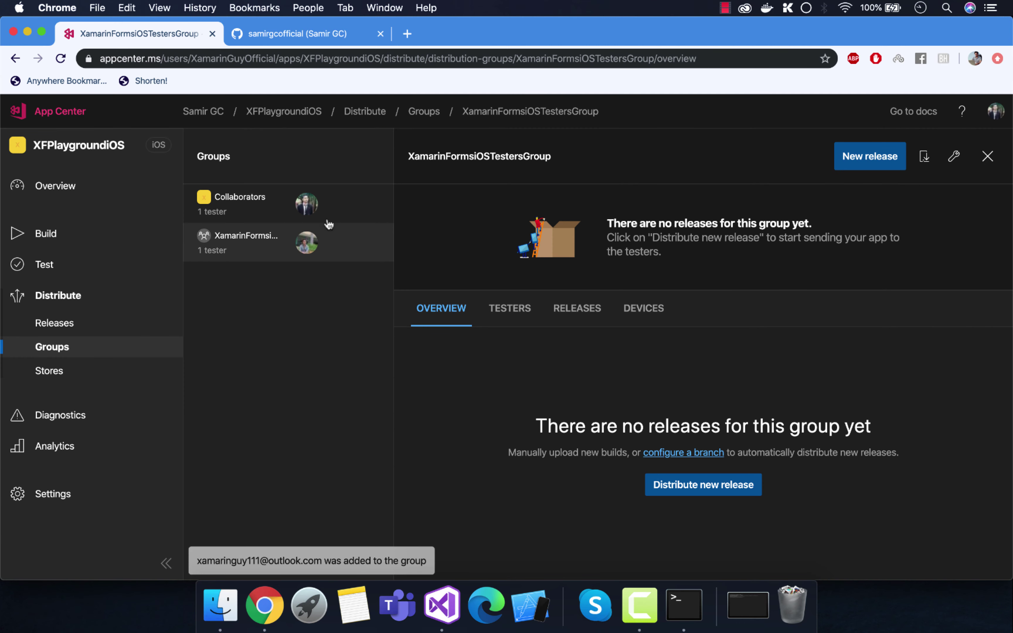
Step: Check XamarinFormsiOSTestersGroup's testers, then go to XFPlaygroundiOS's Build page
left_click(514, 317)
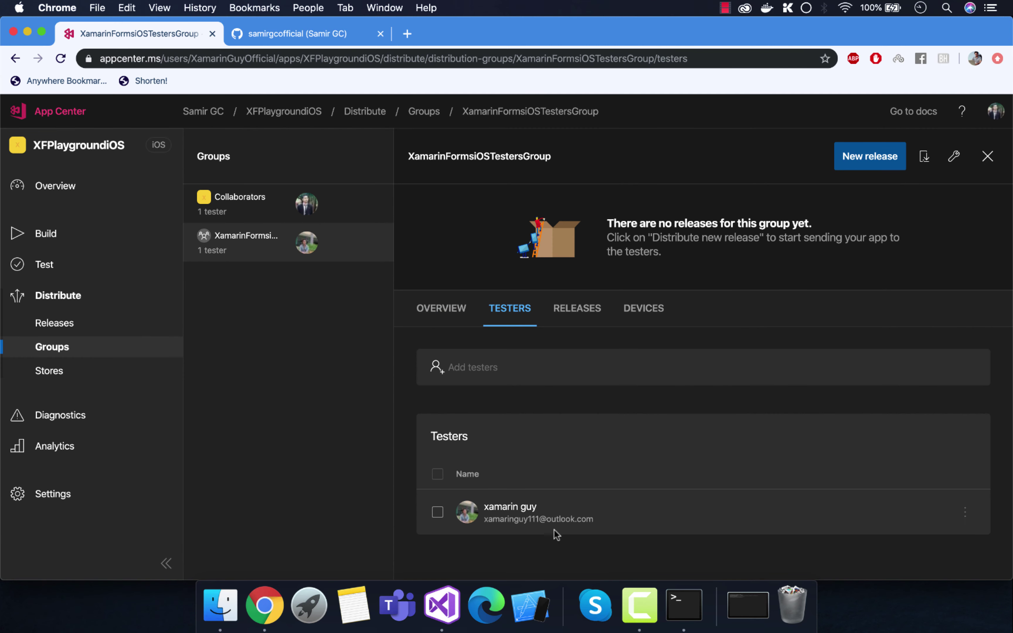
left_click(452, 301)
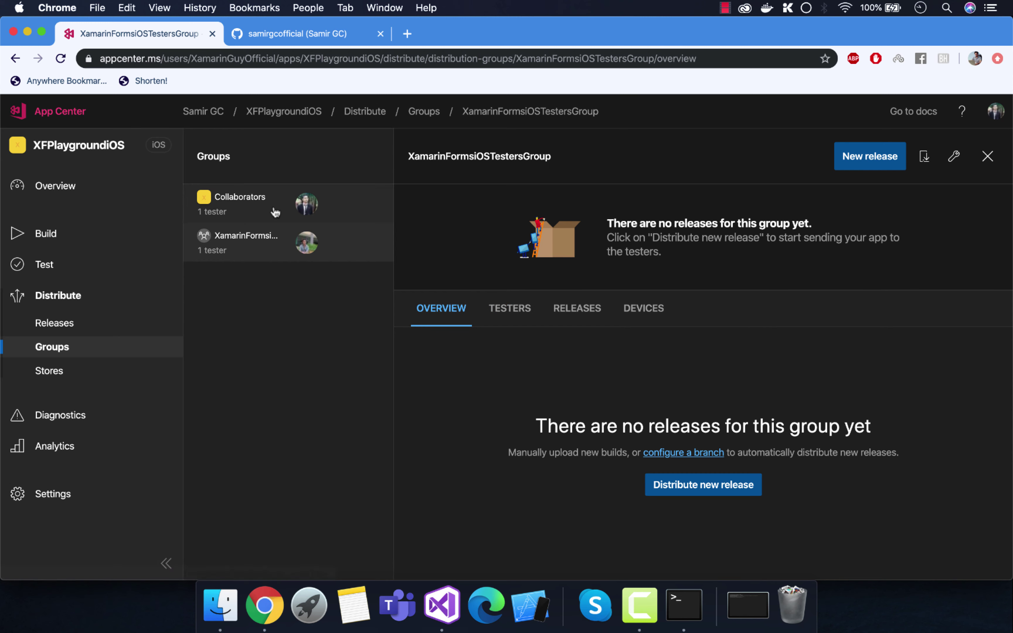
left_click(510, 315)
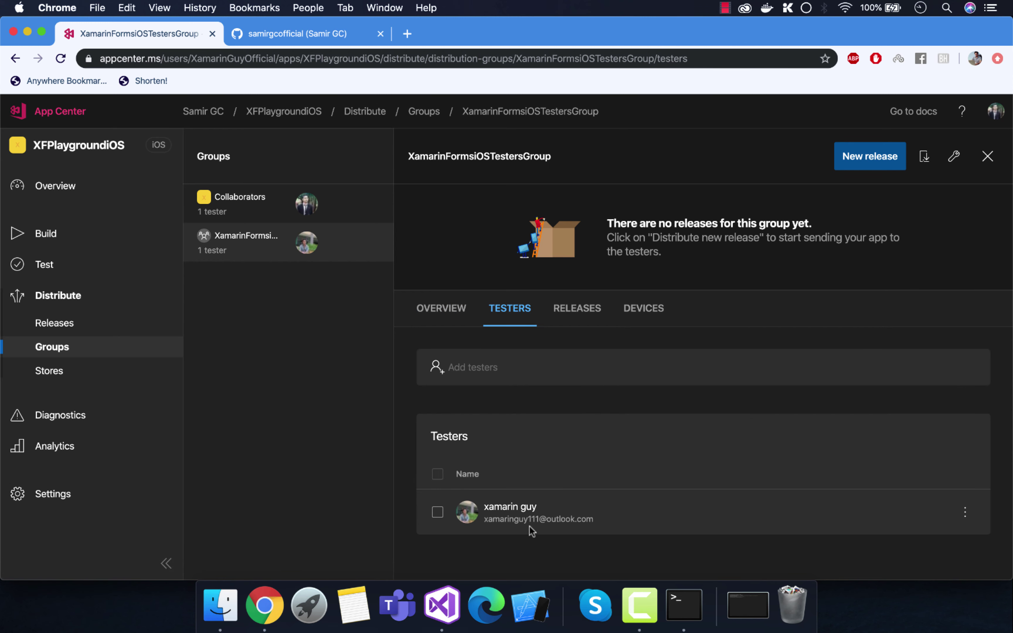
left_click(51, 234)
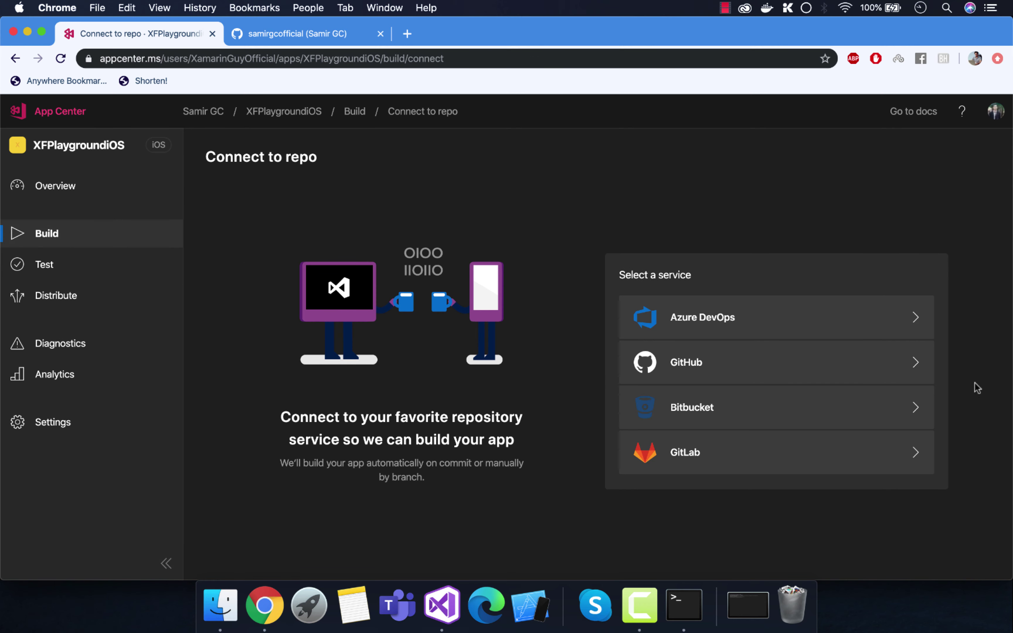
Step: Connect GitHub and choose the XFPlayground repository, found by searching 'XFPla'
left_click(724, 363)
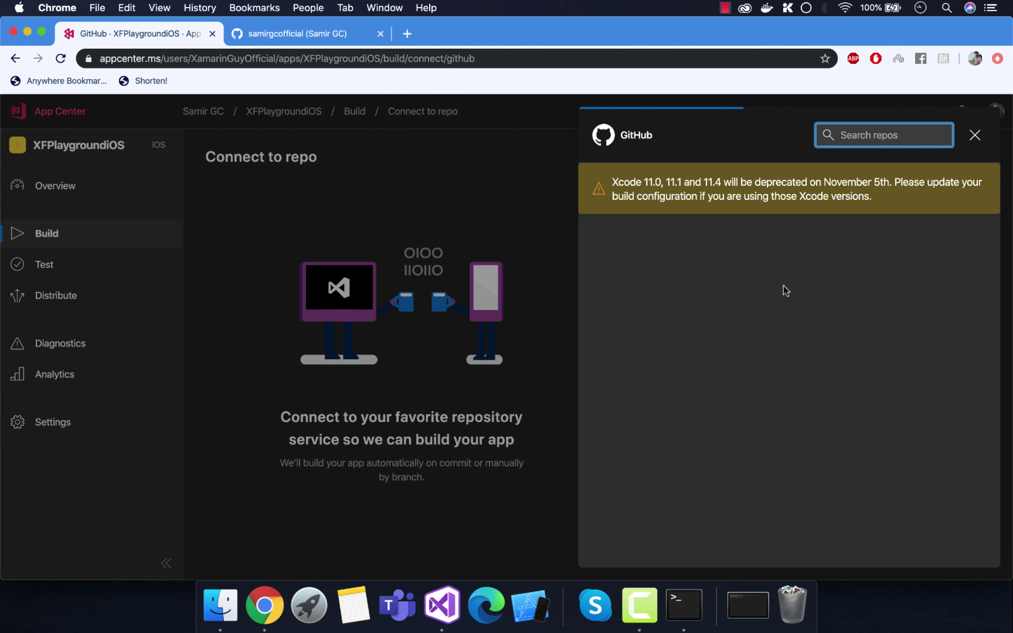
left_click_drag(871, 195, 566, 162)
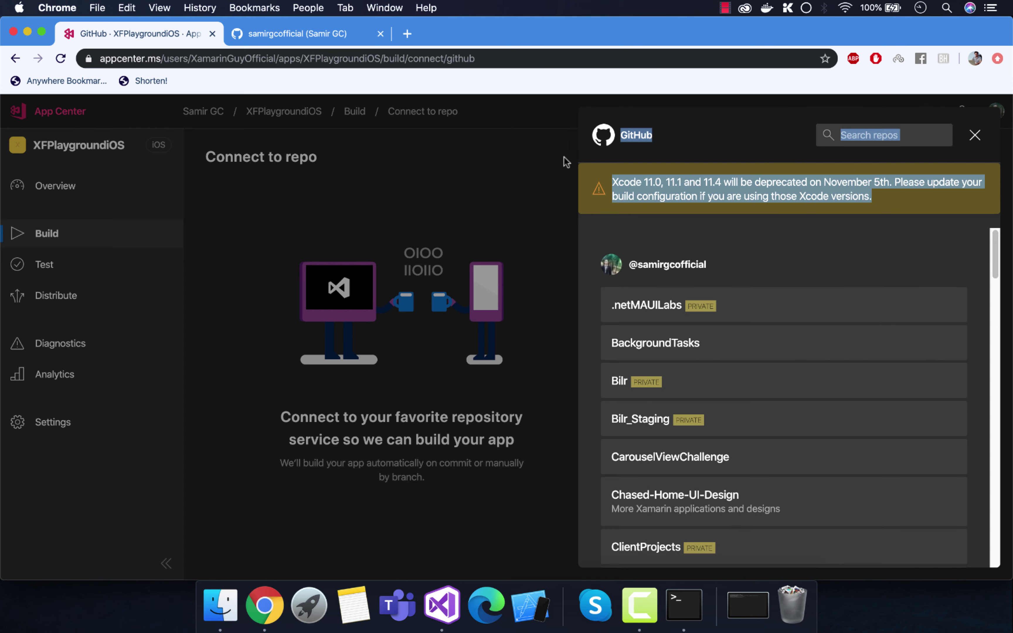
left_click(565, 162)
left_click(707, 360)
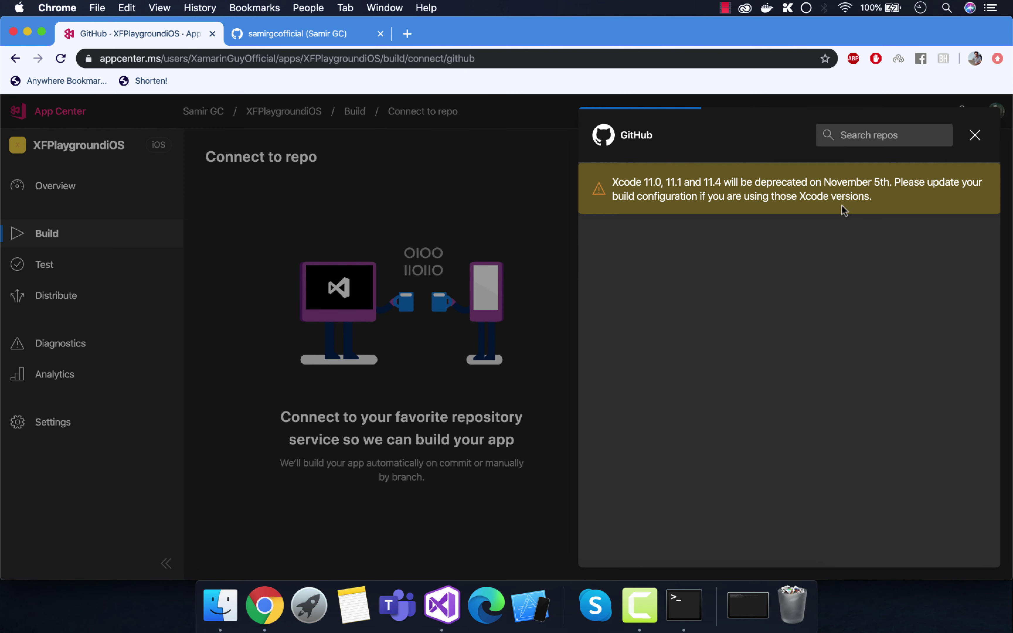
left_click_drag(870, 196, 613, 184)
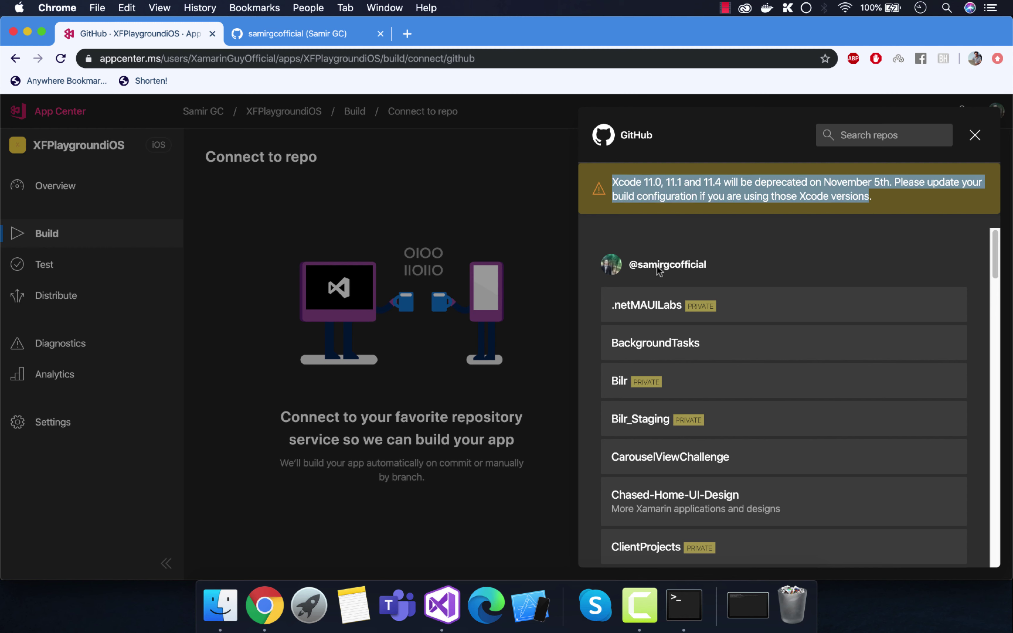
left_click(867, 132)
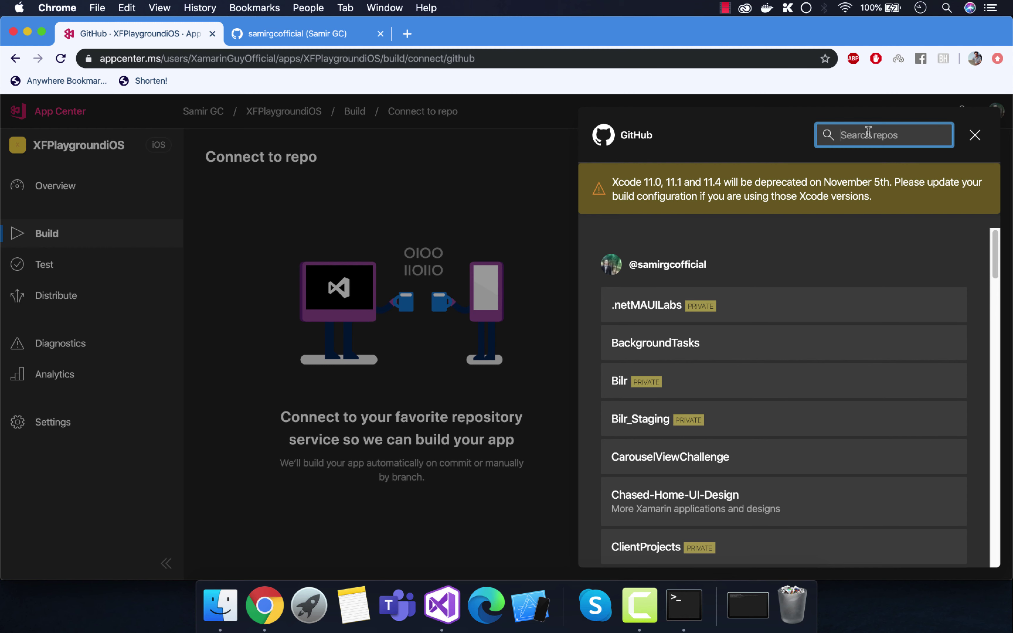
type("XF")
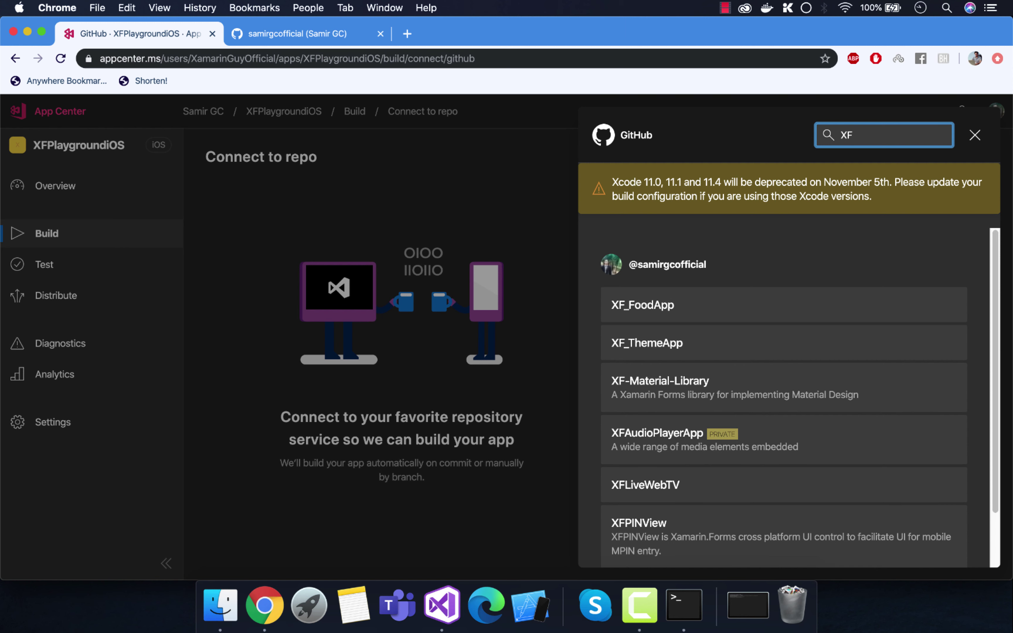
type("Pla")
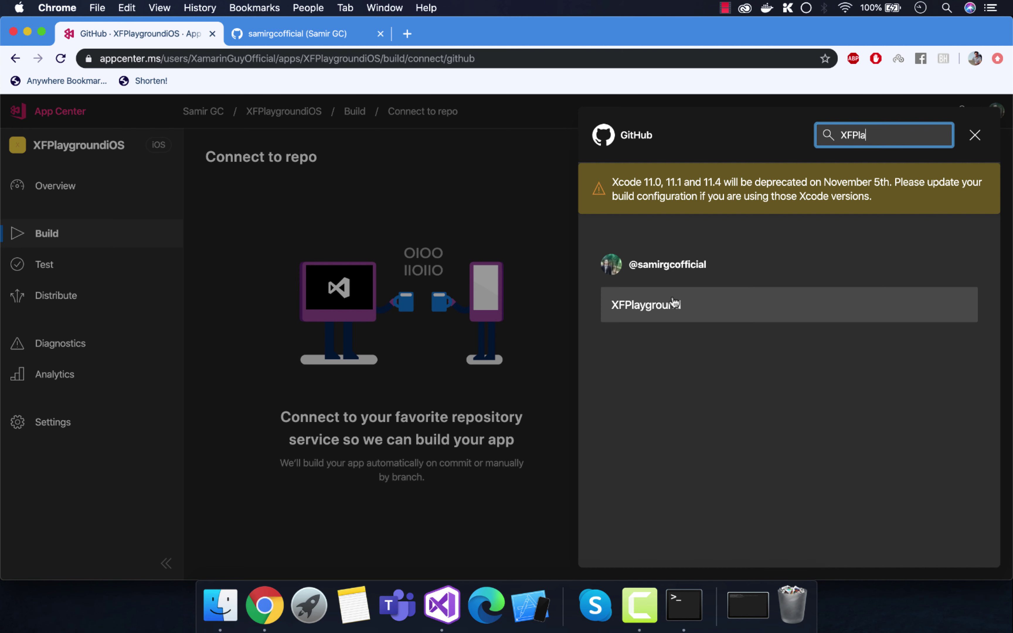
left_click(761, 309)
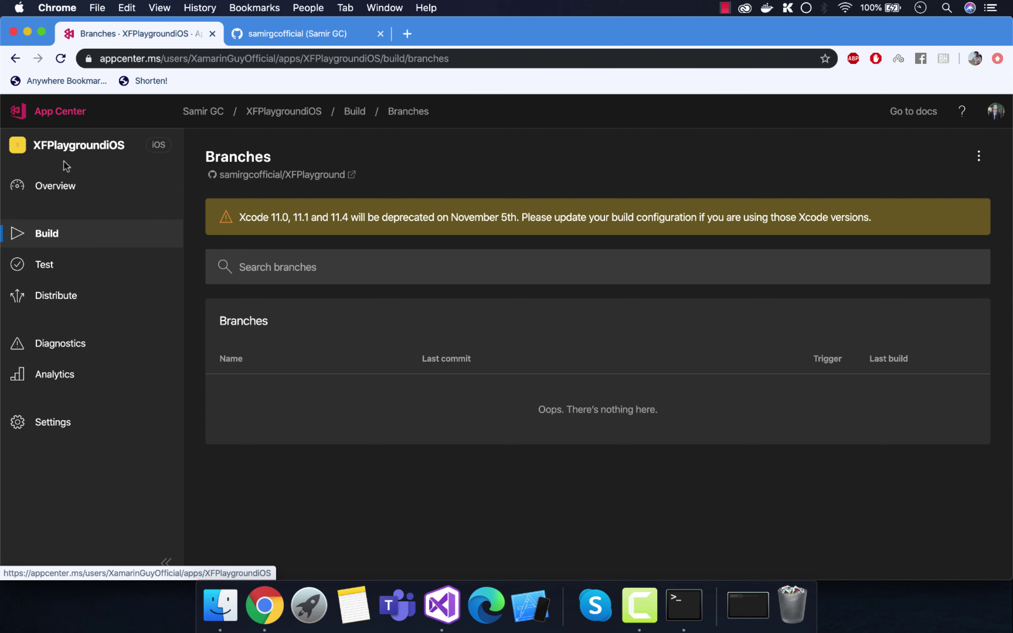
Step: Return from the iOS app's pages to the My Apps list
left_click(55, 188)
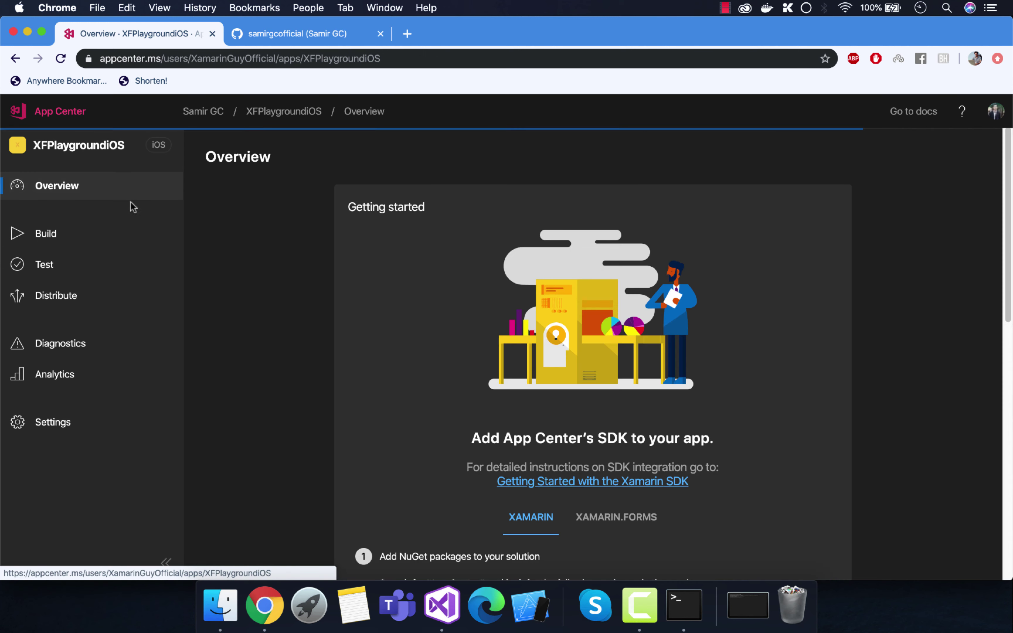
scroll(265, 272, "down", 5)
key("super+bracketleft")
left_click(69, 111)
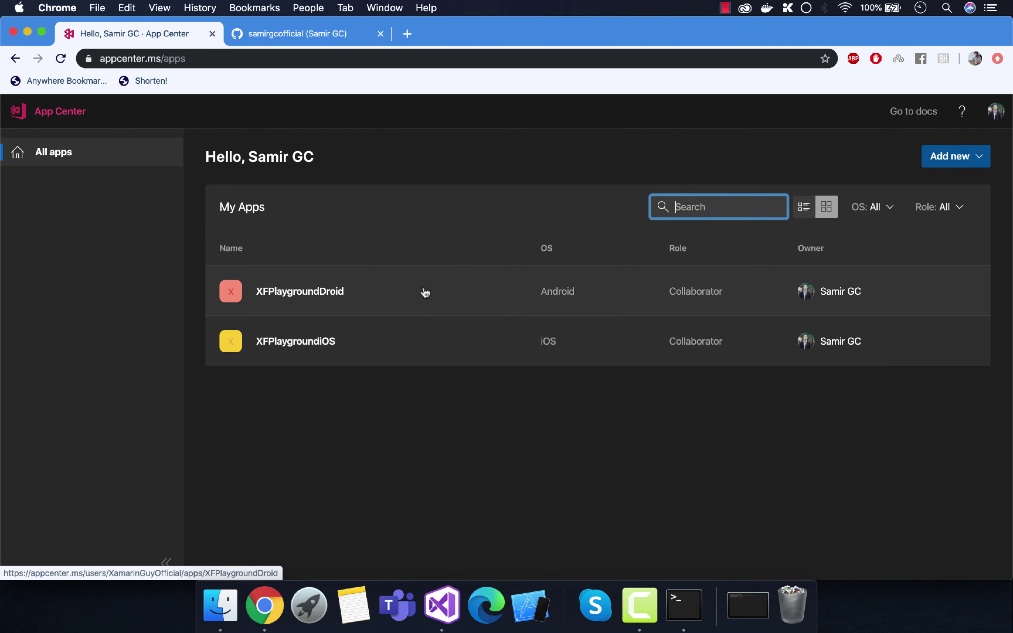
Step: Minimize Chrome, close Alias Info and Sign and Distribute, and reveal the XFPlaygroundApp solution in Finder
left_click(28, 32)
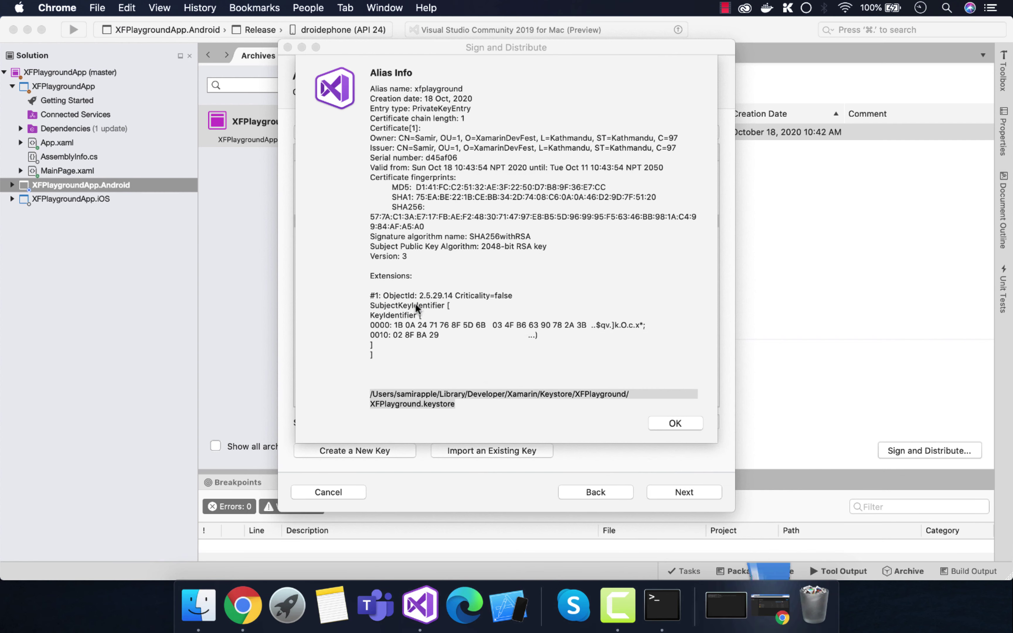
left_click(673, 422)
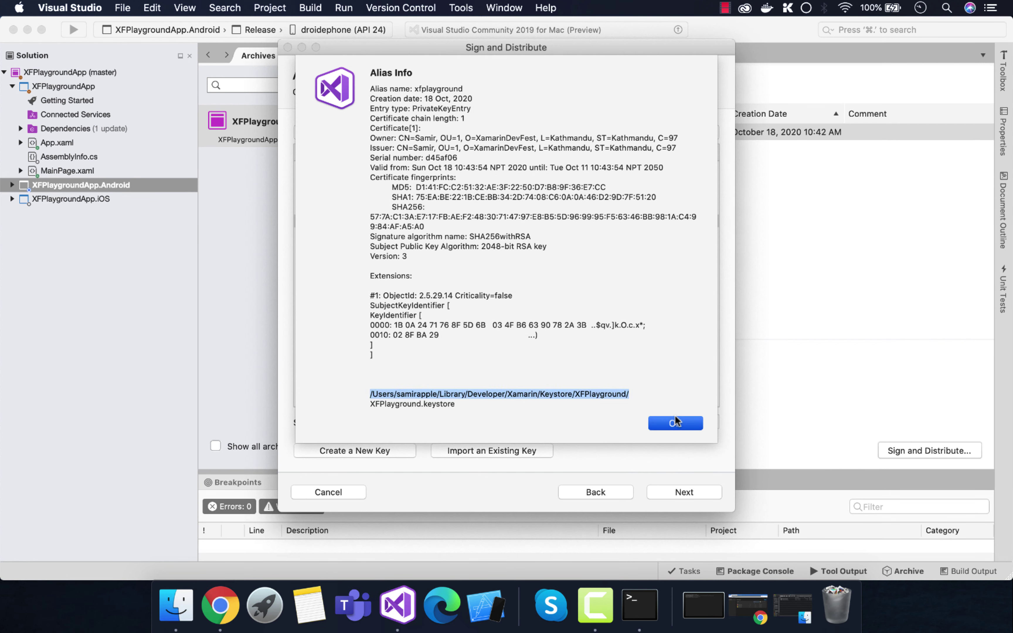
left_click(288, 47)
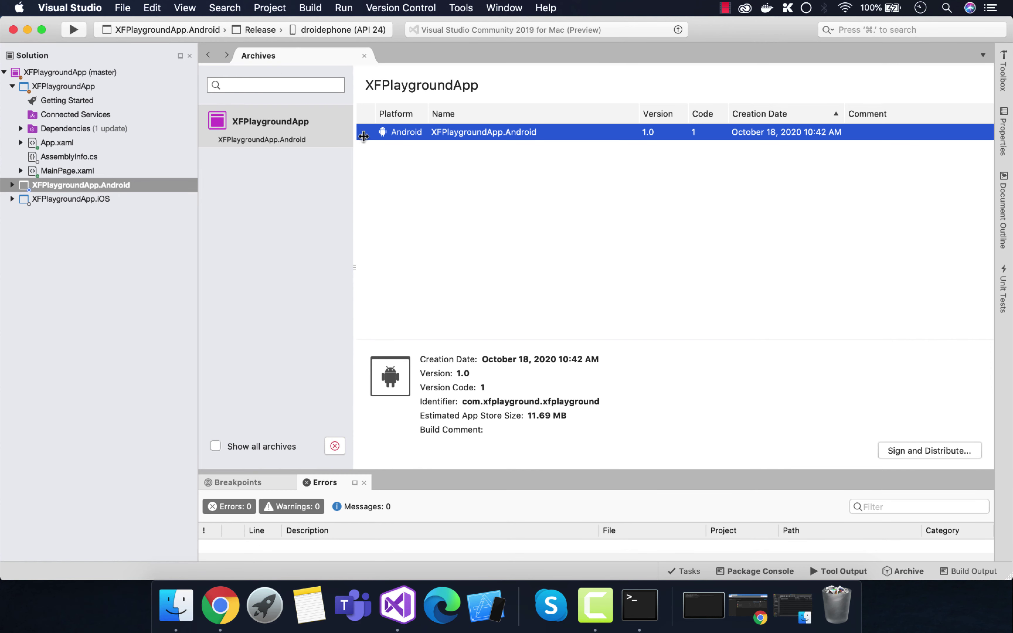
right_click(77, 74)
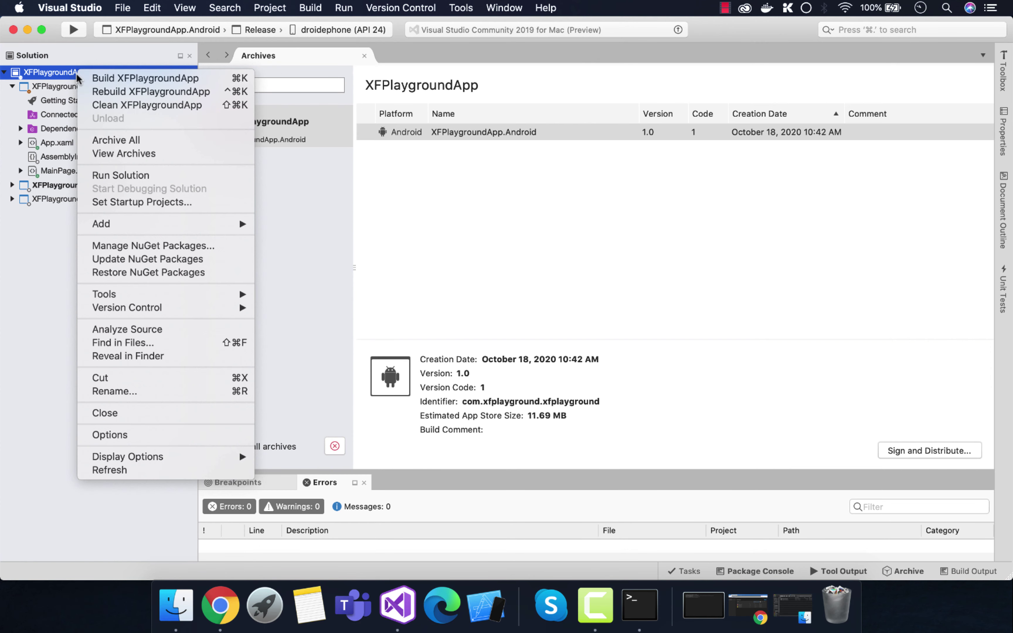
left_click(167, 356)
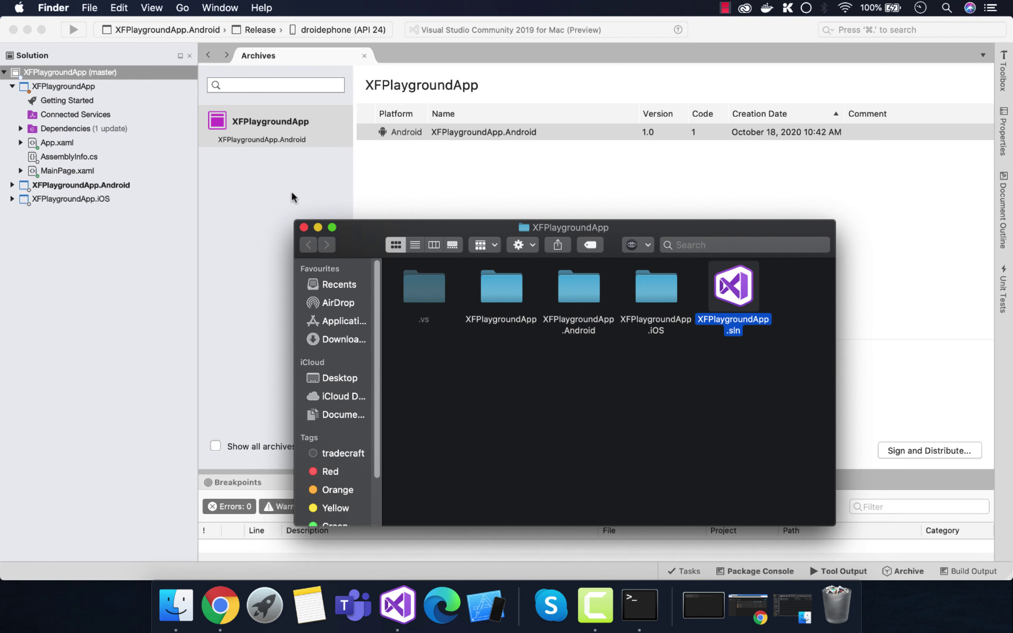
Step: Close Visual Studio's start window and open the XFPlayground clone's XFPlaygroundApp folder in Finder
left_click(13, 29)
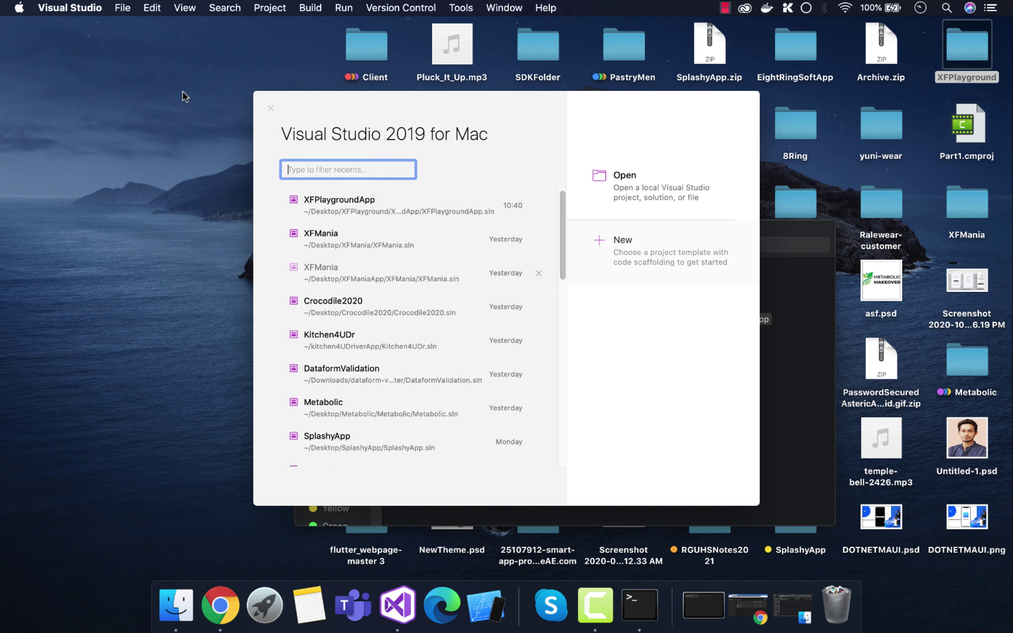
left_click(271, 108)
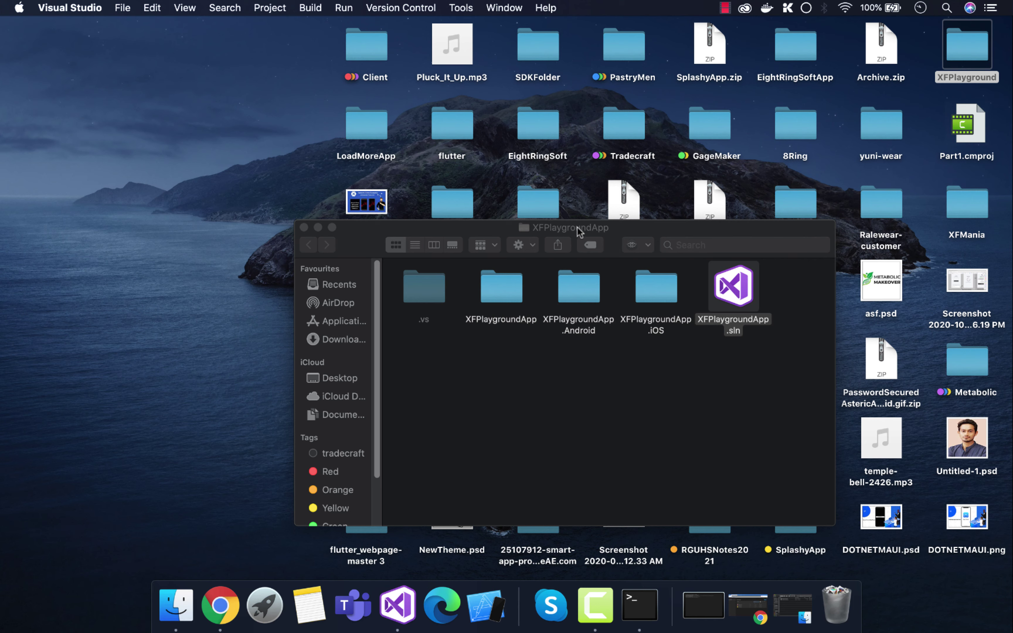
left_click_drag(577, 231, 430, 189)
double_click(971, 47)
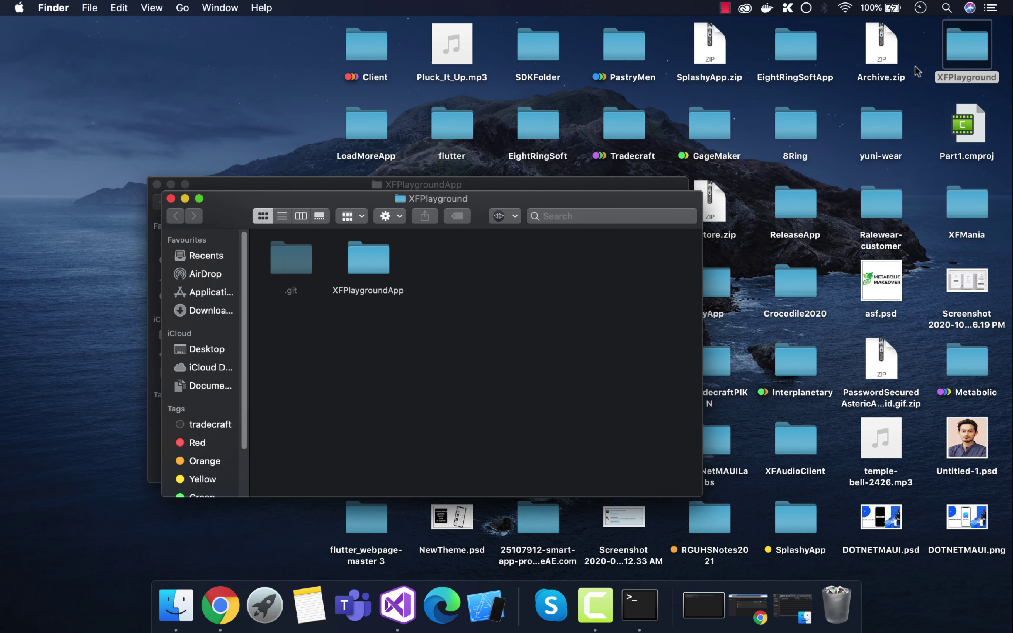
left_click(157, 185)
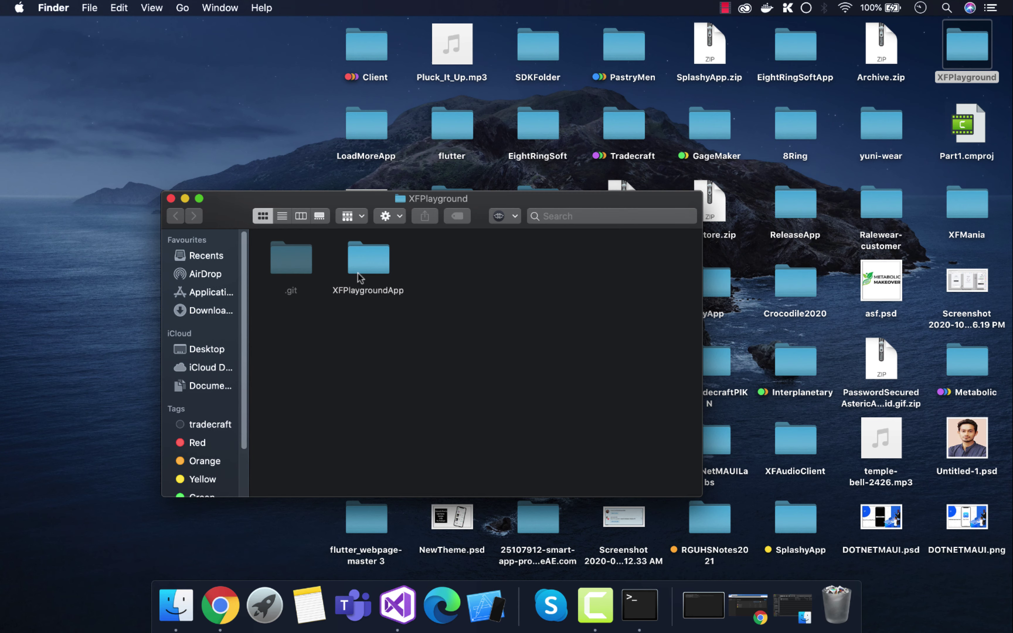
left_click(397, 604)
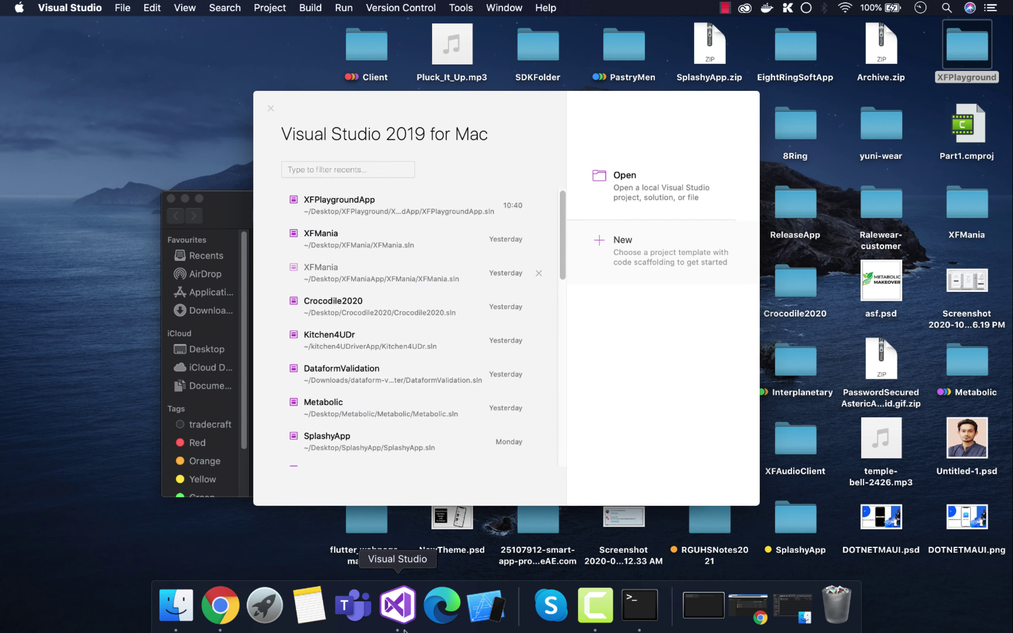
left_click(271, 108)
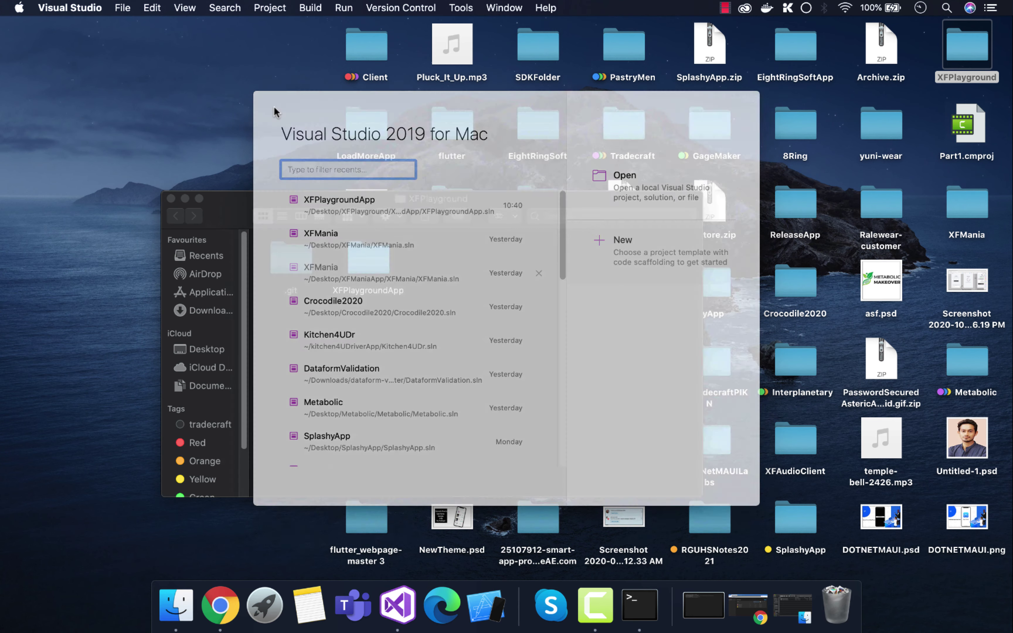
left_click(401, 261)
double_click(374, 274)
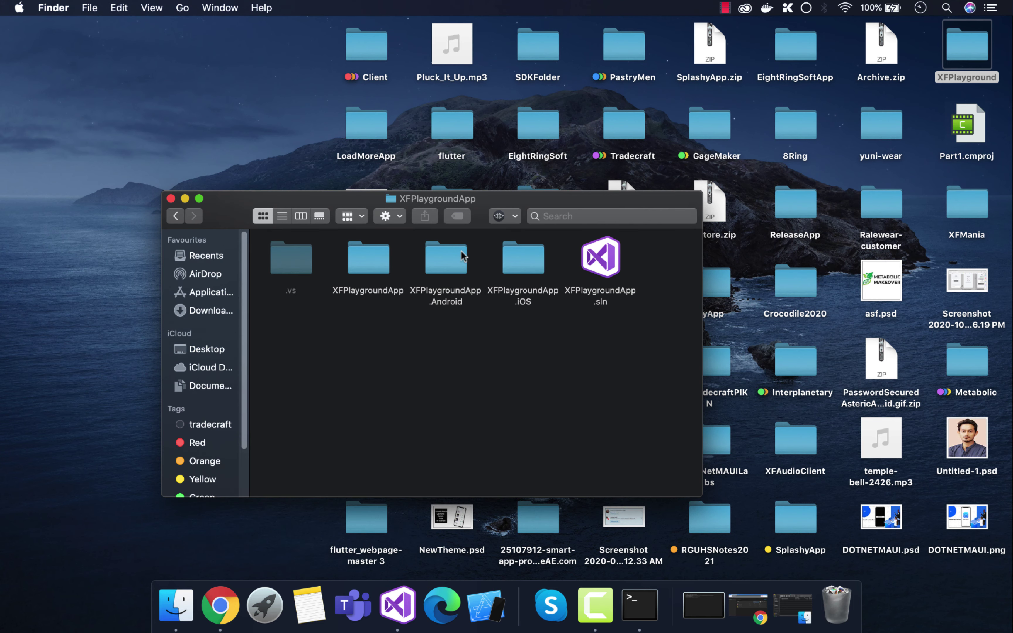
Step: Go back to the XFPlayground clone folder and restore the Terminal window beside it
left_click(174, 218)
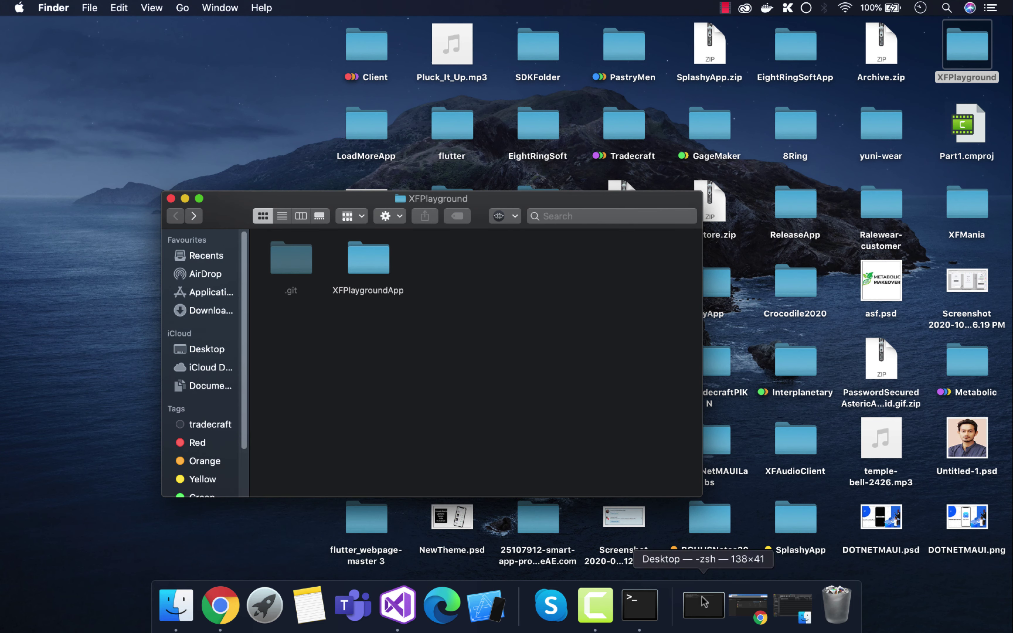
left_click(640, 605)
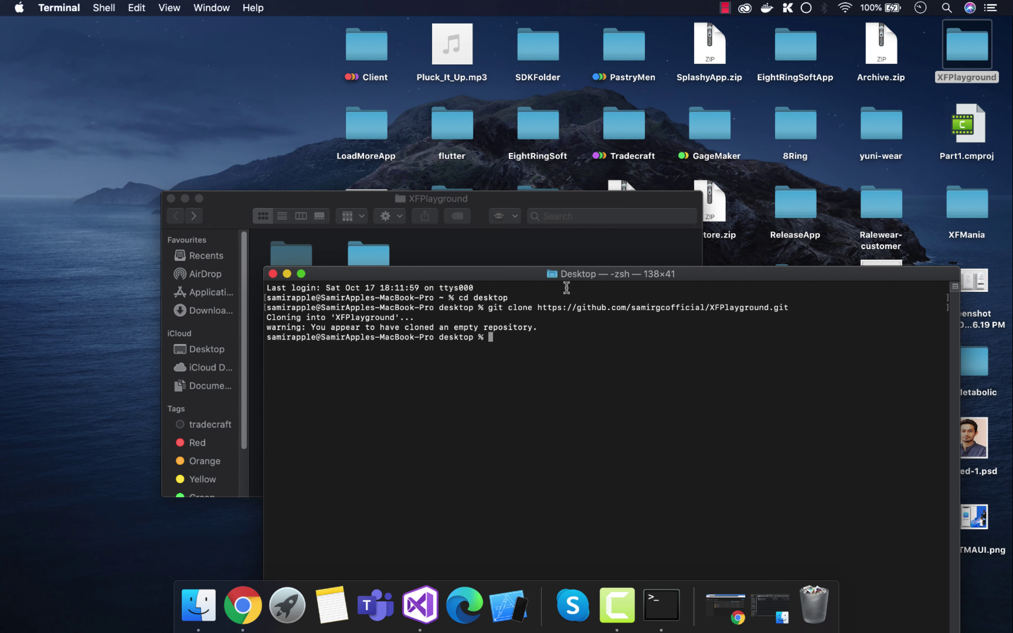
left_click_drag(501, 278, 650, 307)
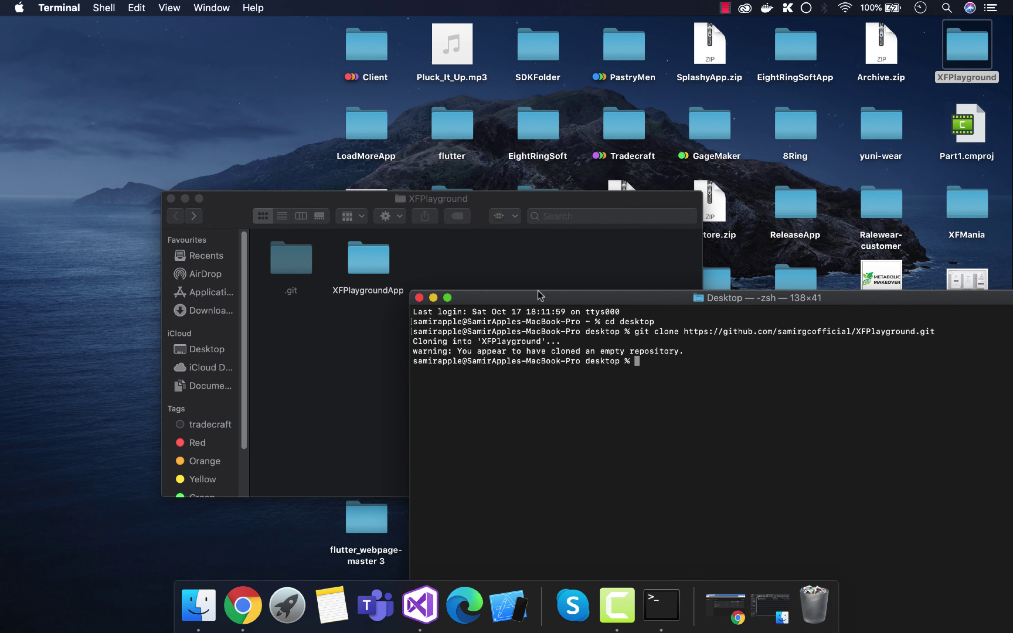
left_click(379, 268)
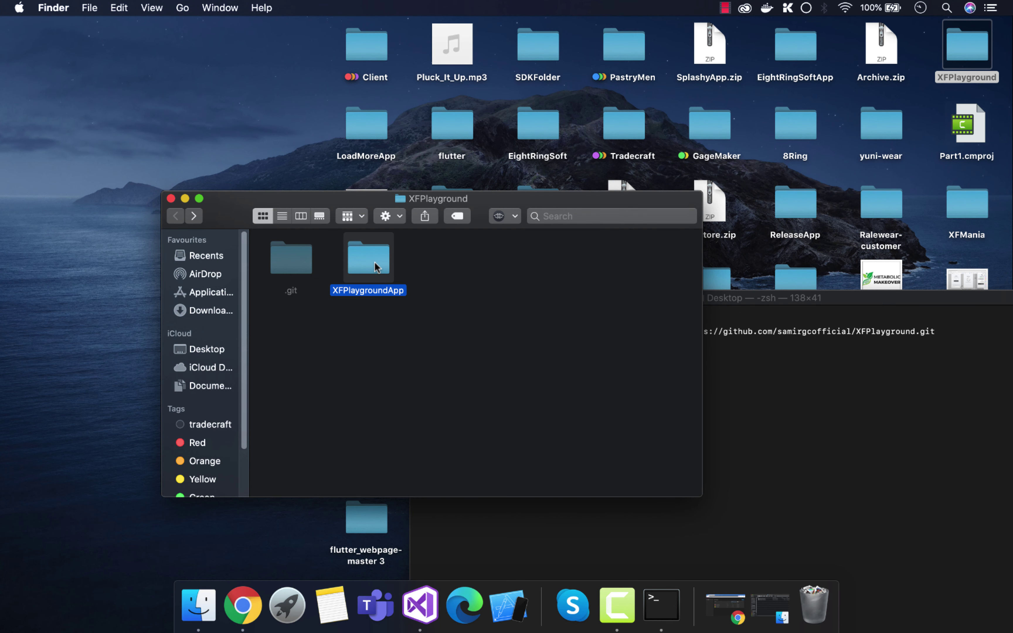
Step: Move the hidden .vs item in XFPlaygroundApp to the Bin
double_click(374, 262)
left_click(289, 253)
right_click(289, 253)
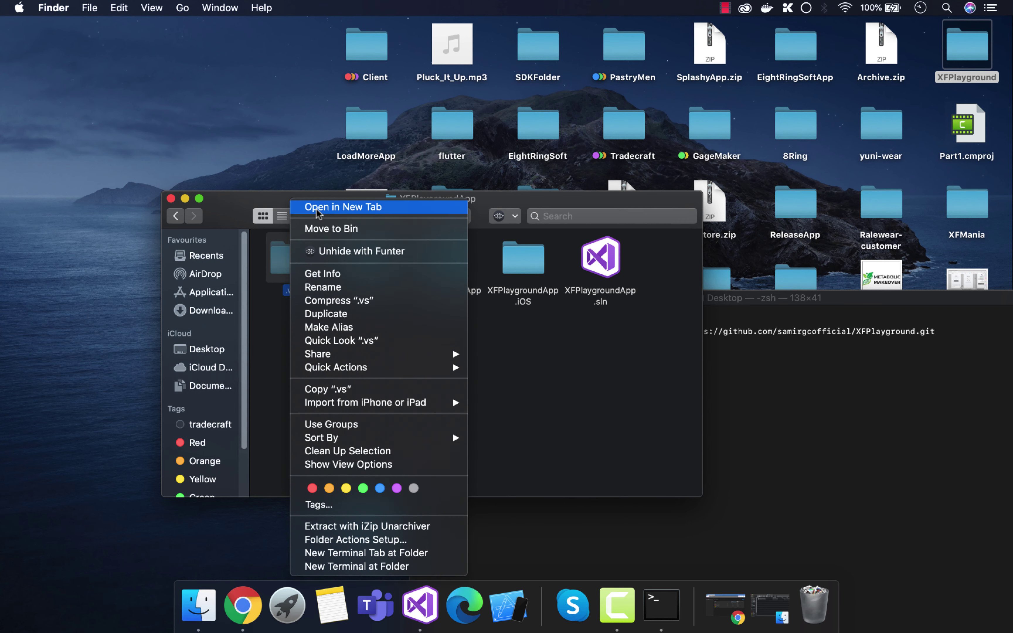
left_click(329, 230)
Step: Delete the bin and obj folders from the shared XFPlaygroundApp project
double_click(359, 259)
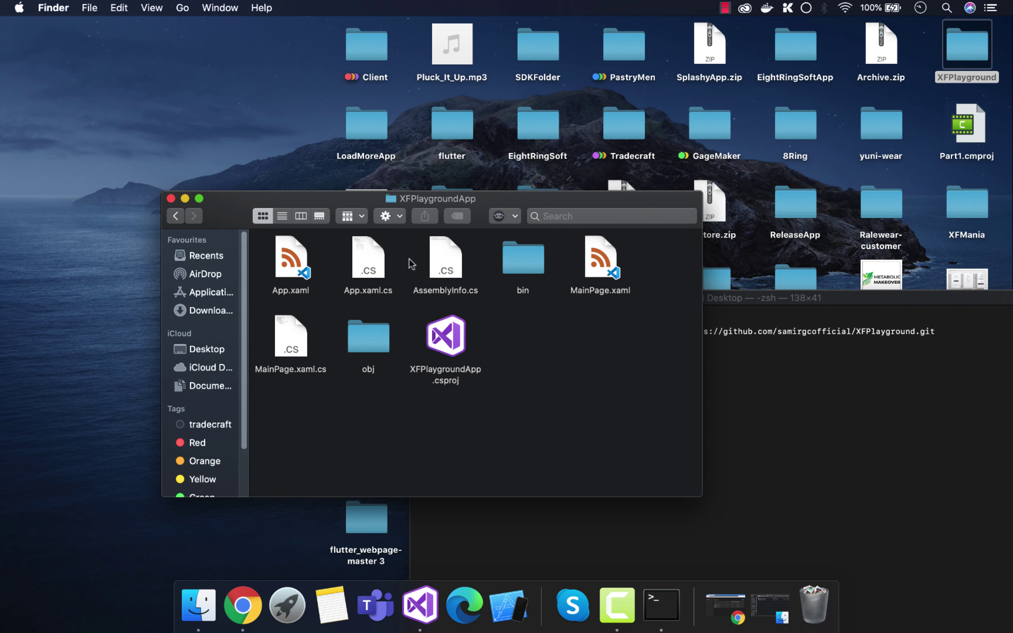
left_click(509, 261)
left_click(390, 341, "super")
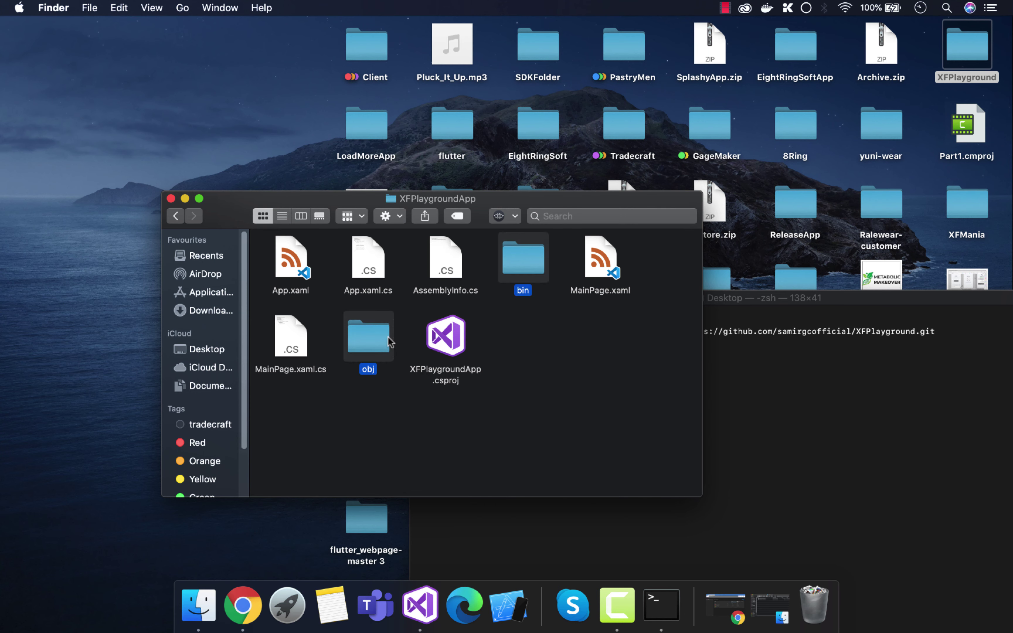
right_click(390, 341)
left_click(444, 228)
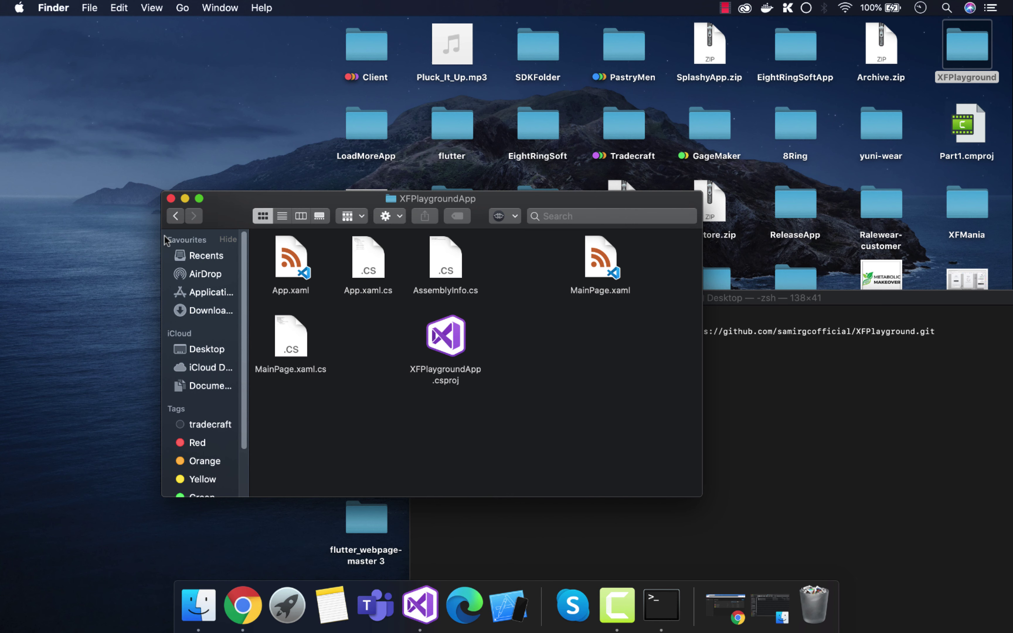
left_click(175, 216)
Step: Delete the bin and obj folders from XFPlaygroundApp.Android
double_click(460, 270)
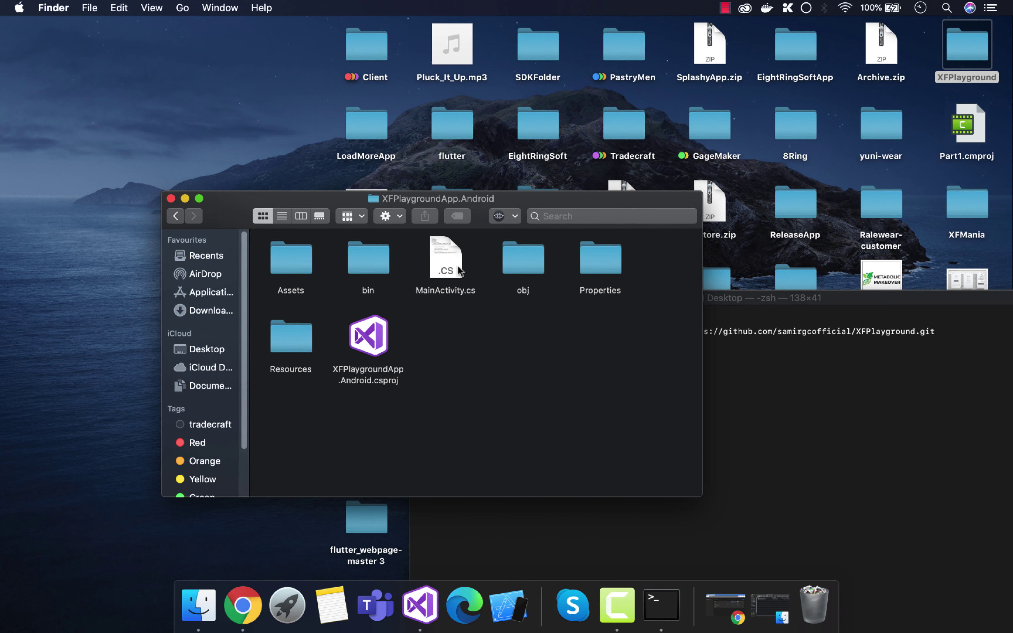
left_click(498, 258)
left_click(353, 256, "super")
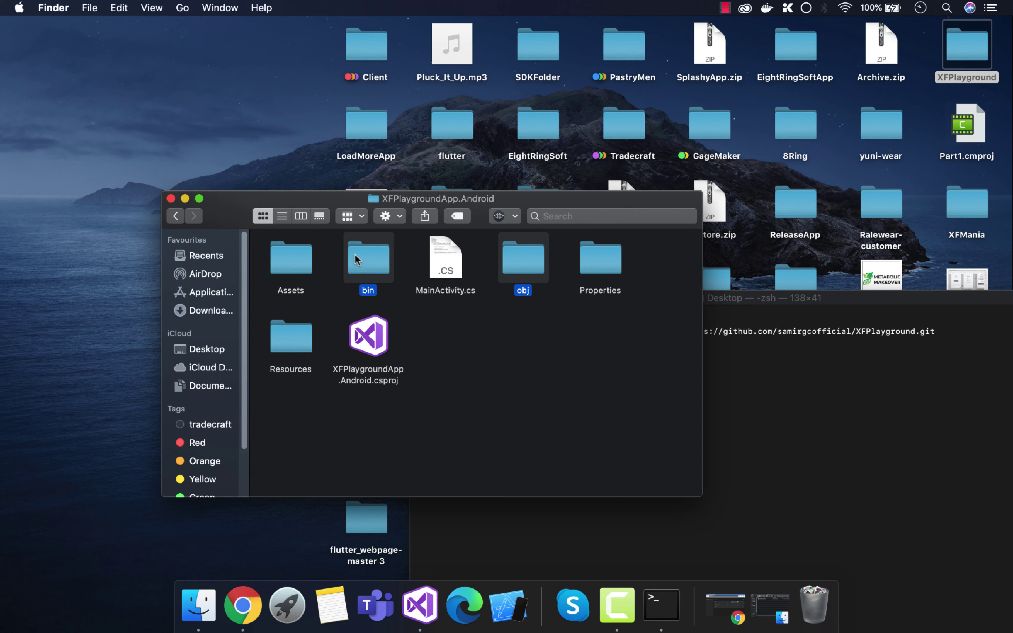
right_click(355, 259)
left_click(414, 228)
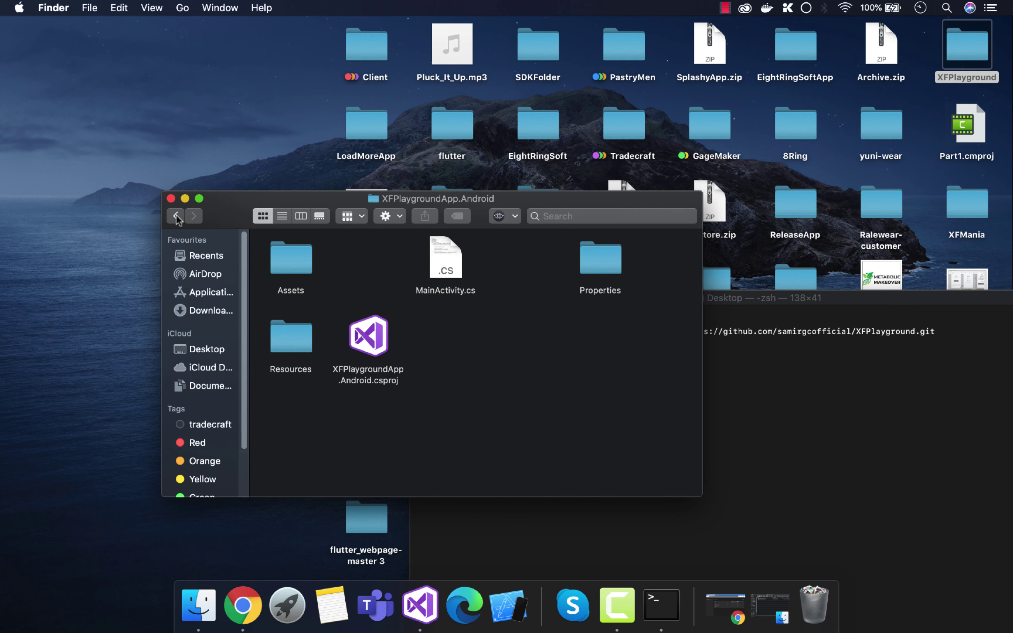
left_click(176, 217)
Step: Delete XFPlaygroundApp.iOS's bin and obj folders and return to the clone folder
double_click(534, 270)
left_click(448, 270)
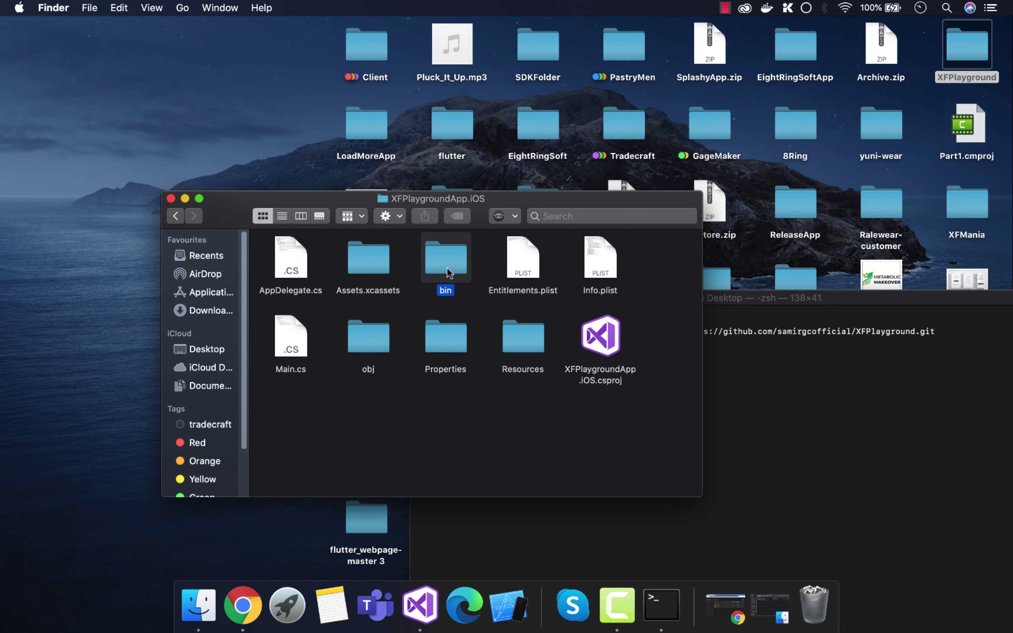
left_click(368, 335, "super")
right_click(369, 335)
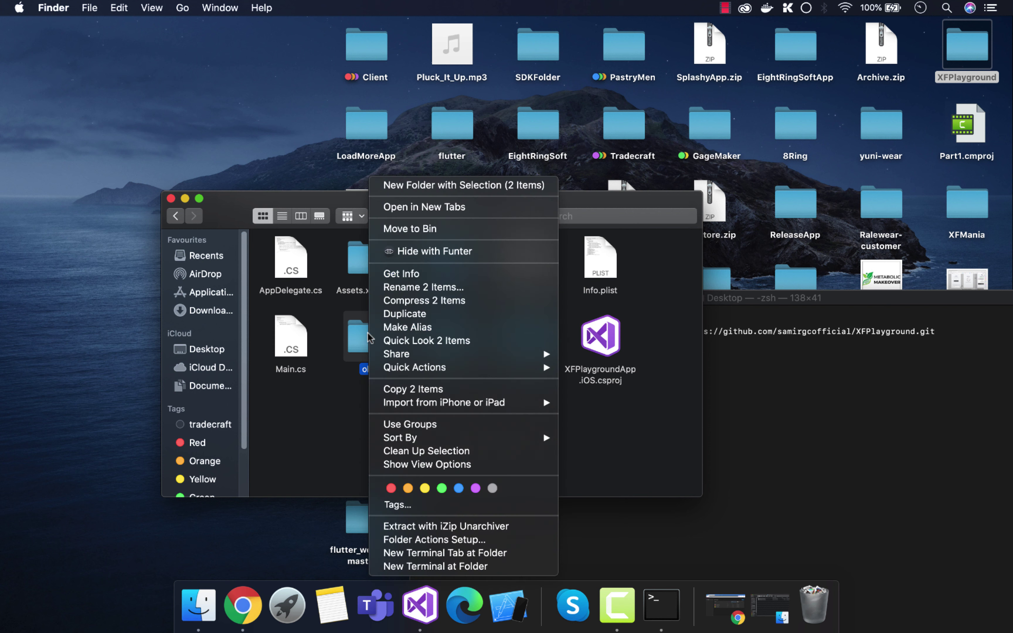
left_click(431, 231)
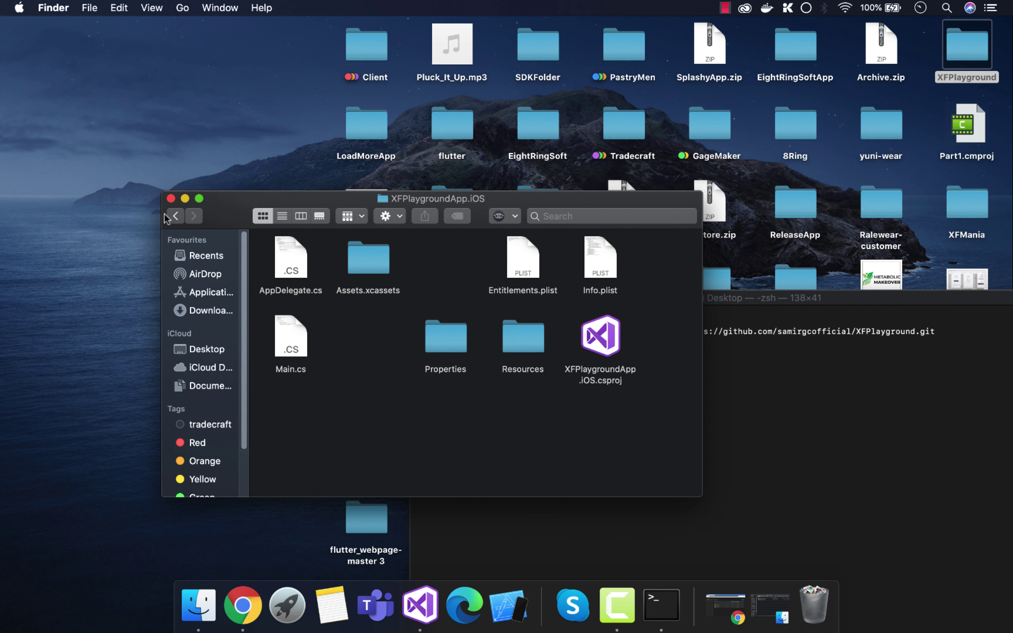
left_click(177, 216)
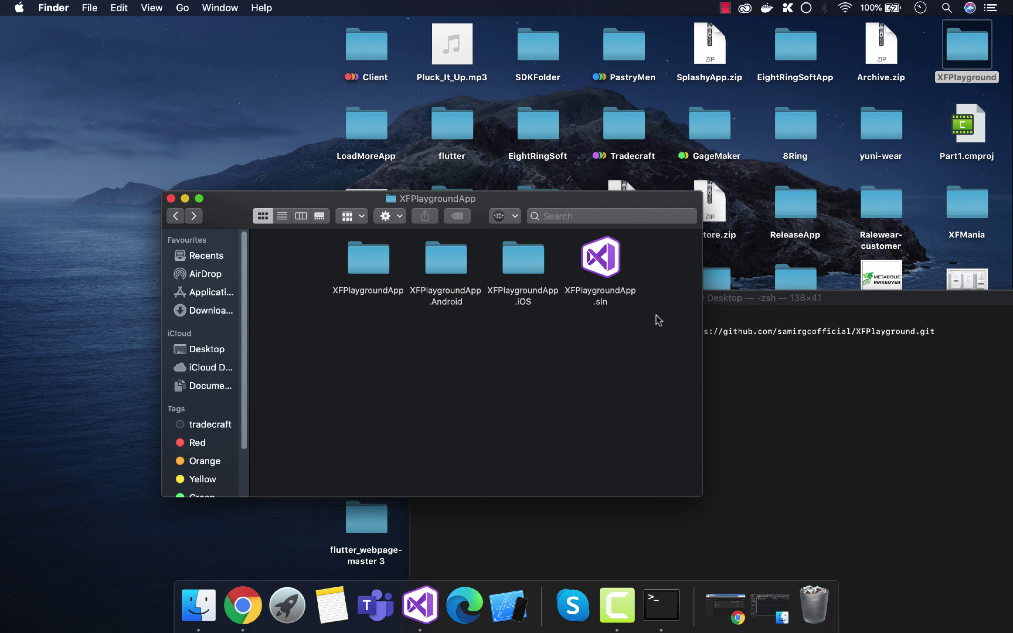
left_click(176, 219)
left_click(705, 424)
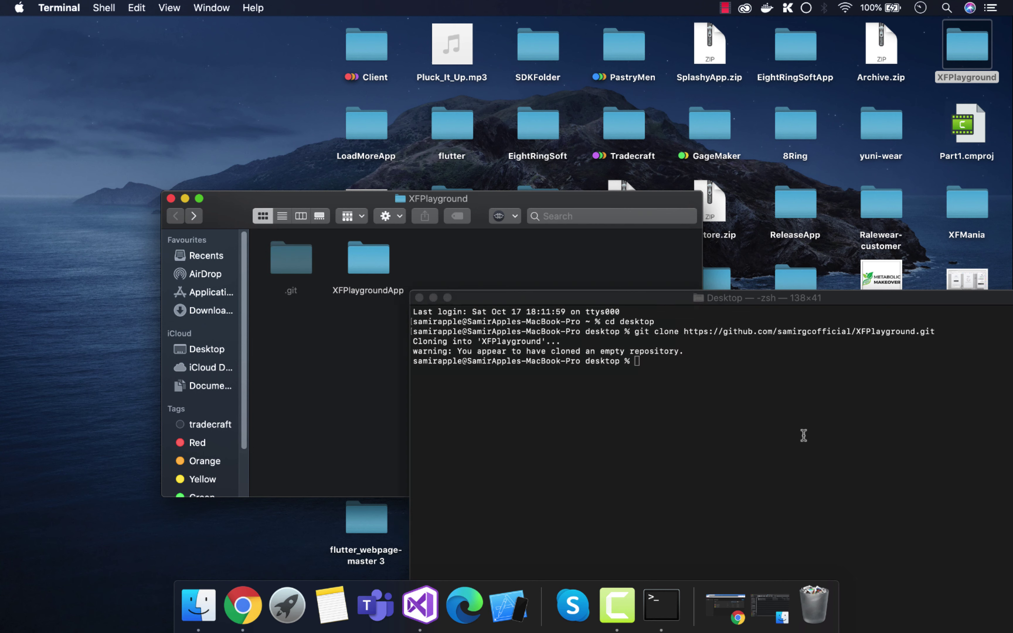
Step: Change into the XFPlayground clone folder by cd with the dragged-in folder path
double_click(609, 361)
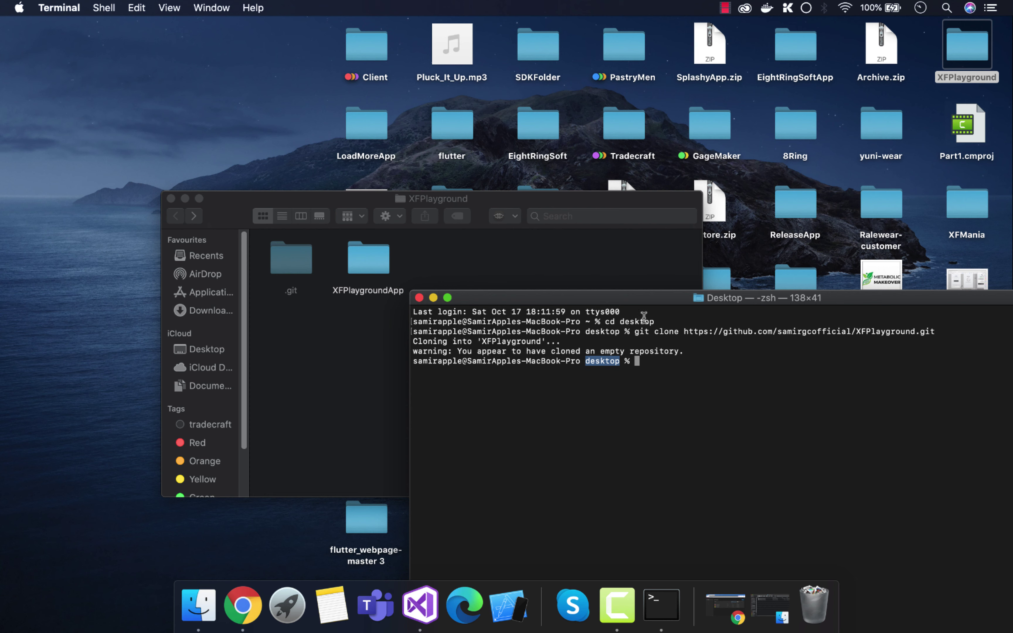
left_click_drag(668, 325, 577, 323)
left_click(636, 368)
double_click(606, 362)
left_click(661, 359)
type("c")
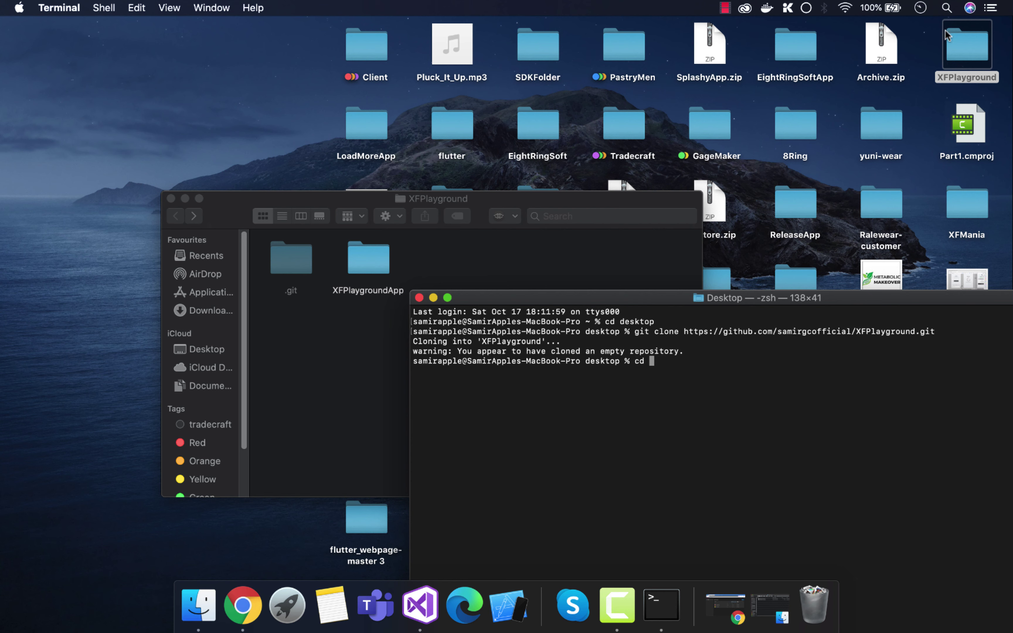
type("d")
left_click_drag(953, 44, 667, 363)
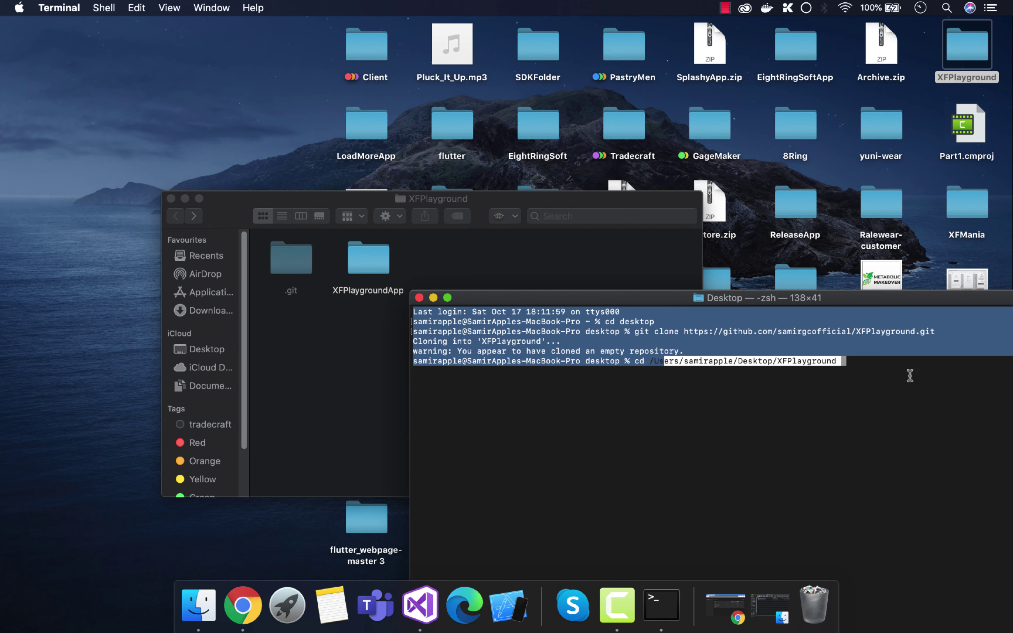
key("Return")
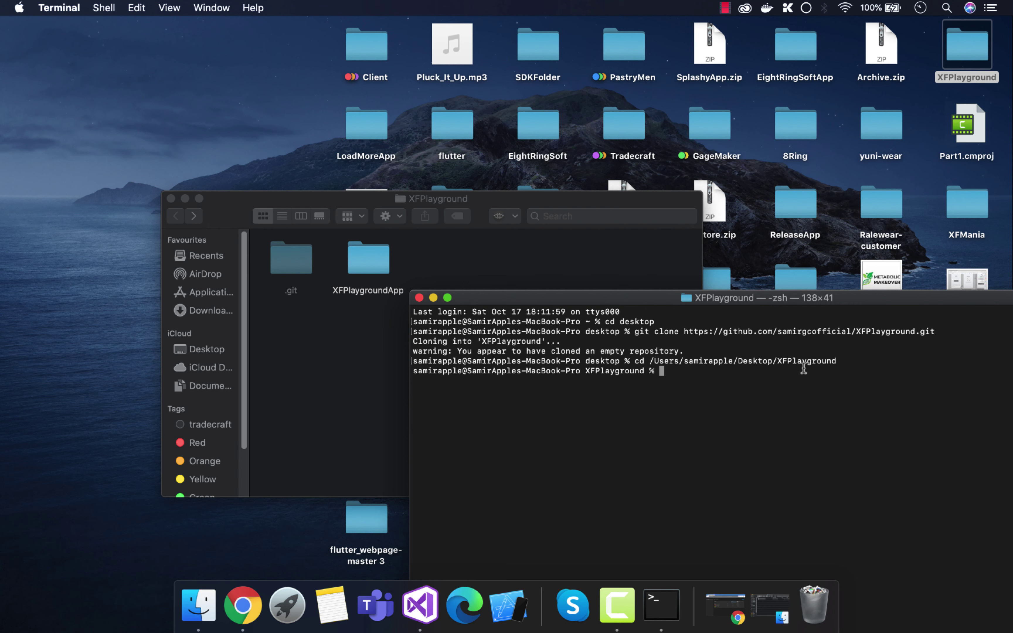
Step: Run git add --all, then git commit -m "My first Commit"
double_click(612, 372)
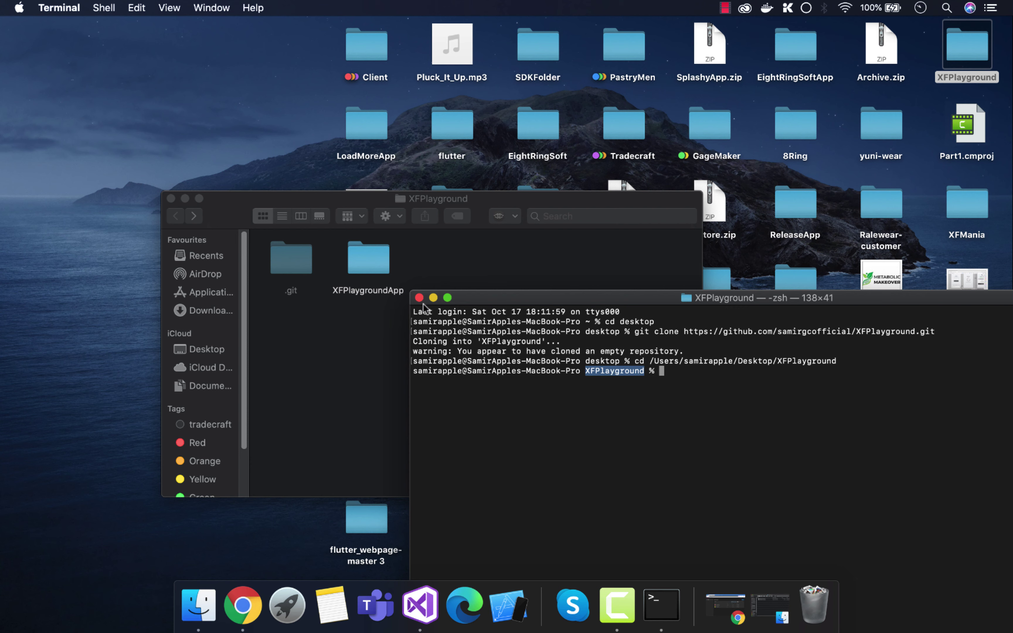
left_click(672, 373)
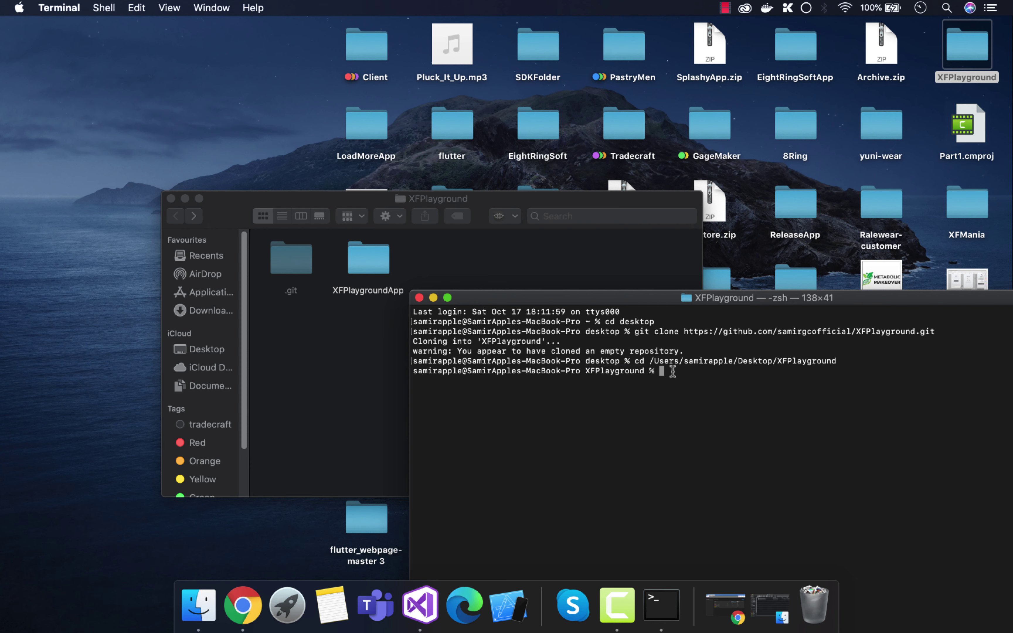
type("git ad")
type("d --all")
key("Return")
type("git")
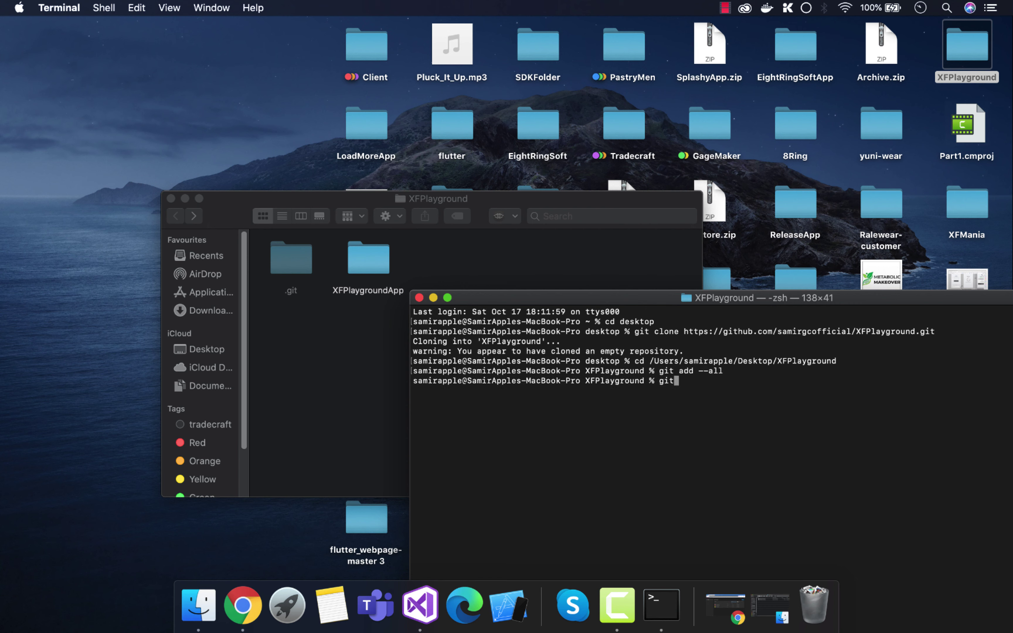
type(" comm")
type("it -m \"My first Com")
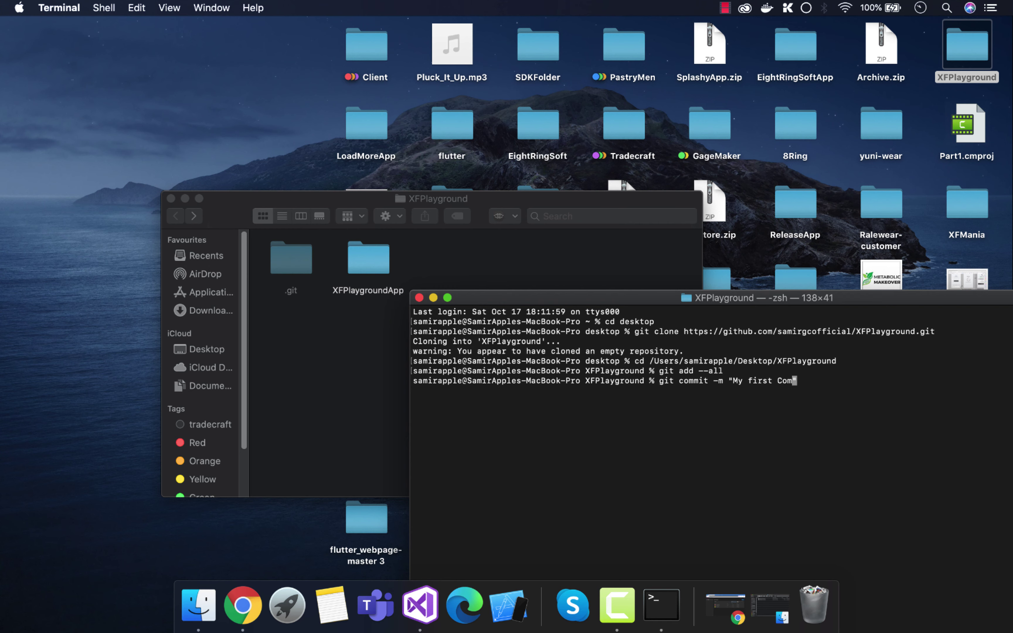
type("mit\"")
key("Return")
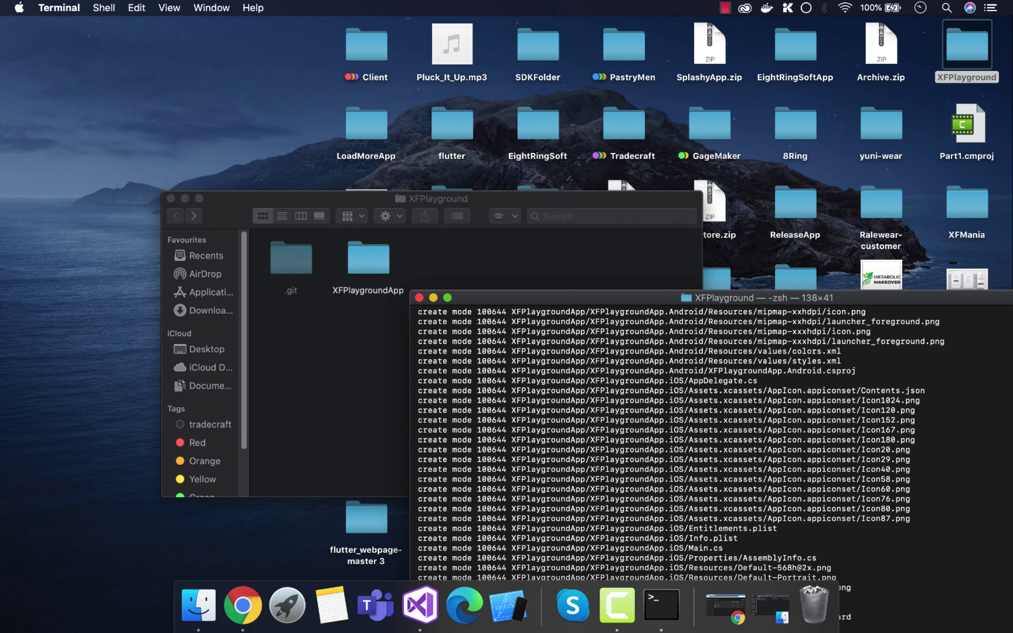
Step: Run git push, sending the commit's 76 objects to GitHub's new master branch
left_click_drag(682, 298, 533, 92)
type("git pus")
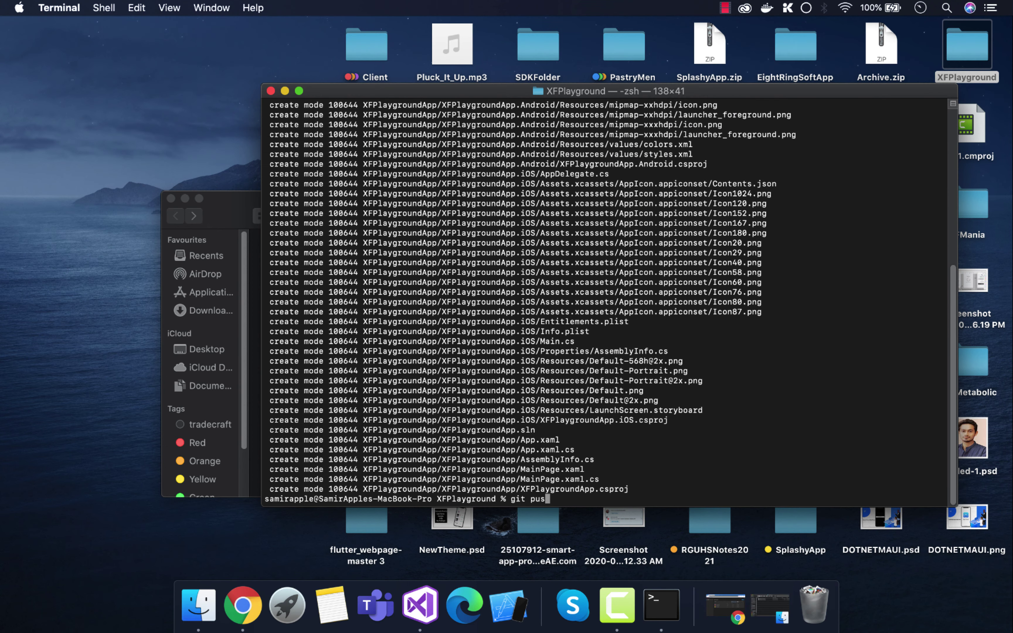
type("h")
key("Return")
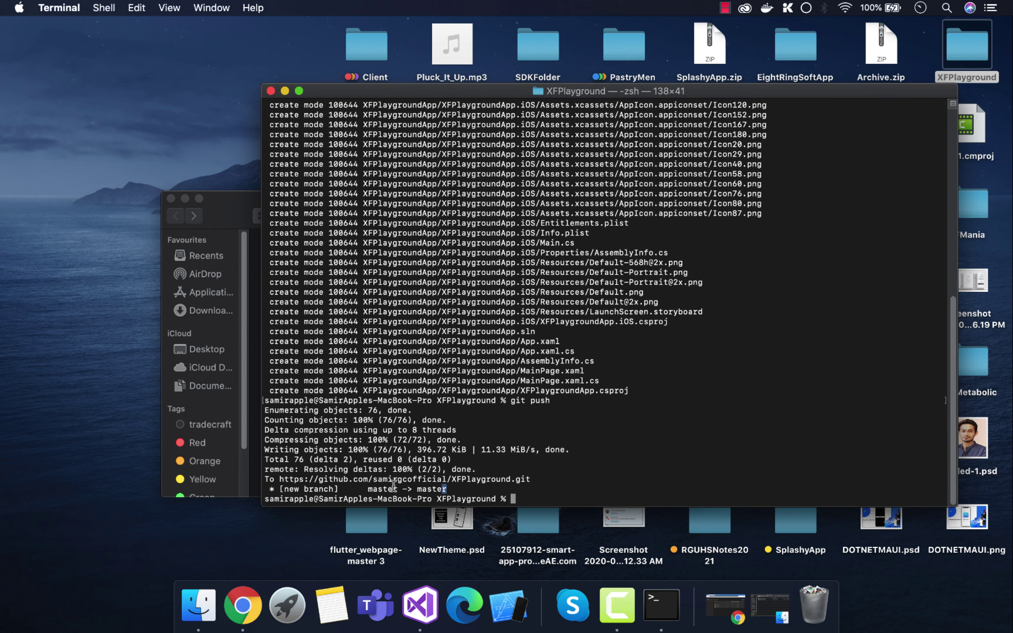
left_click_drag(394, 486, 303, 488)
Step: Check that GitHub lists XFPlayground as just updated, then go back to App Center's apps list
left_click(243, 607)
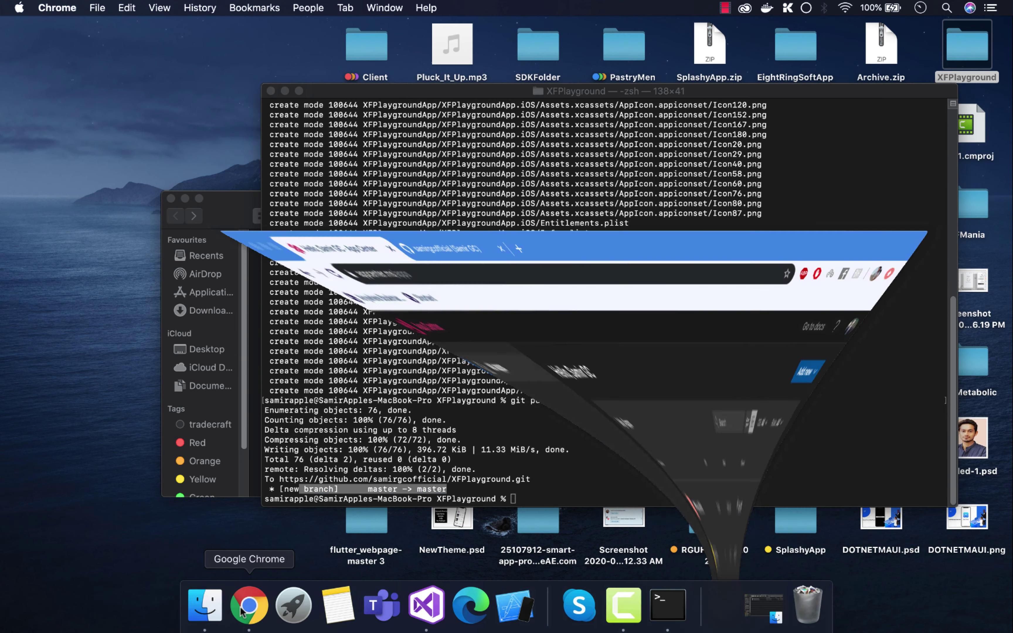
left_click(298, 33)
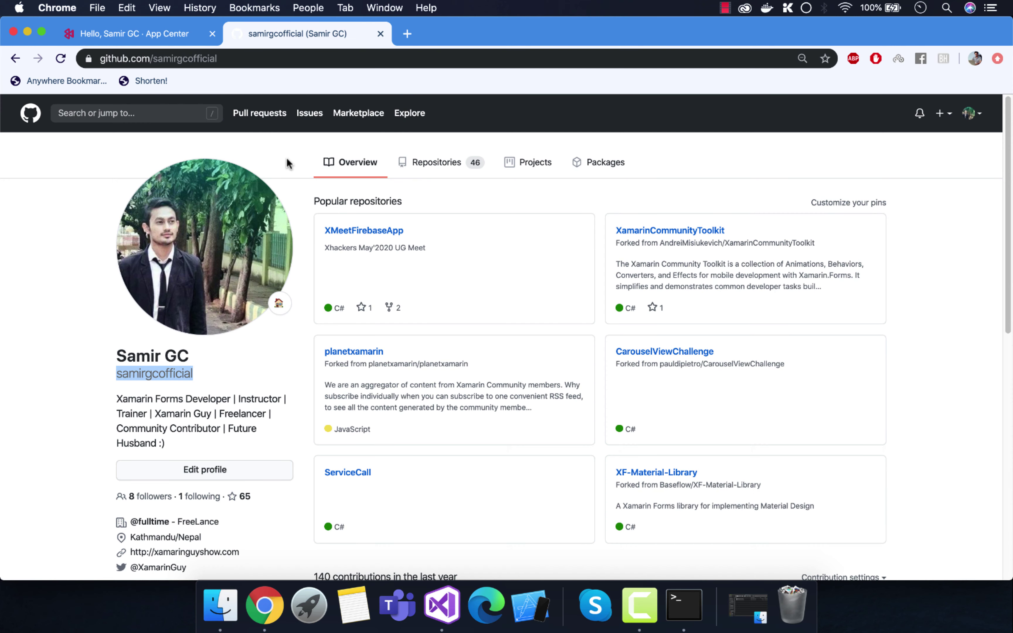
left_click(421, 163)
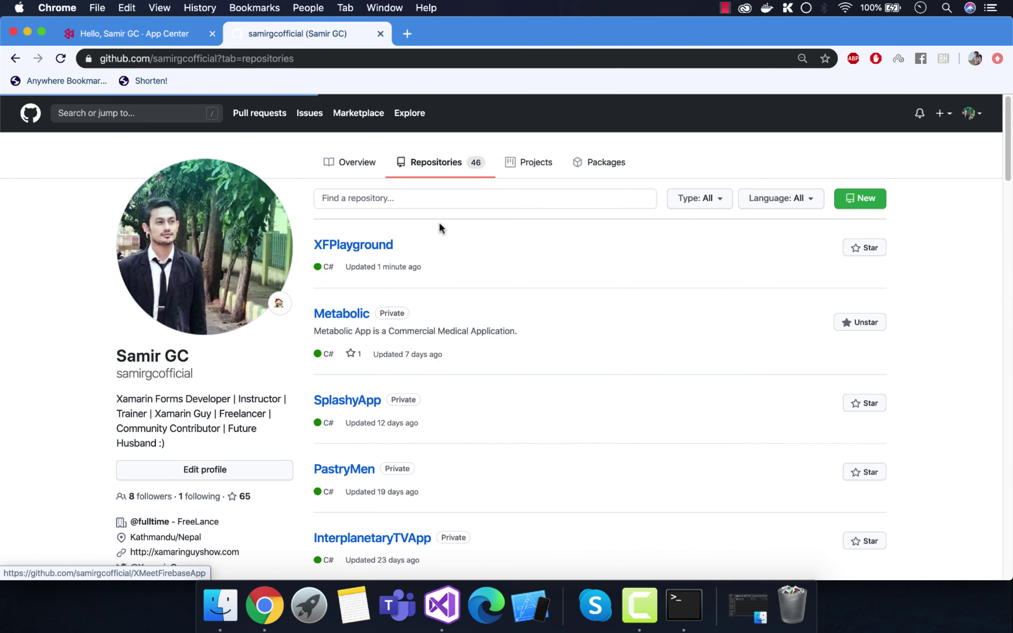
left_click(134, 33)
Step: Open the XFPlaygroundiOS app's master branch build page
left_click(64, 116)
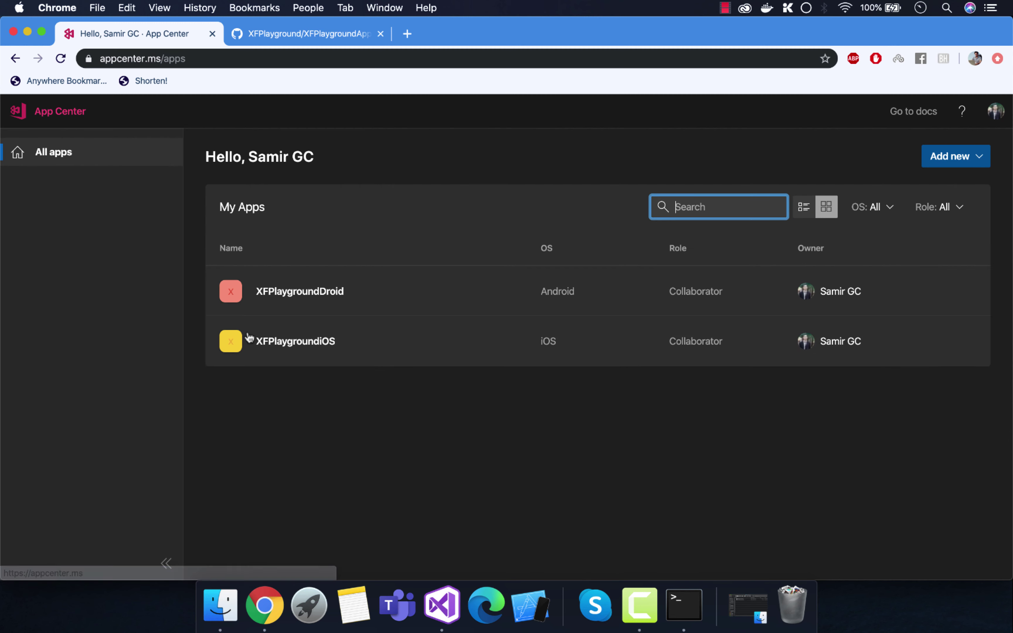
left_click(278, 340)
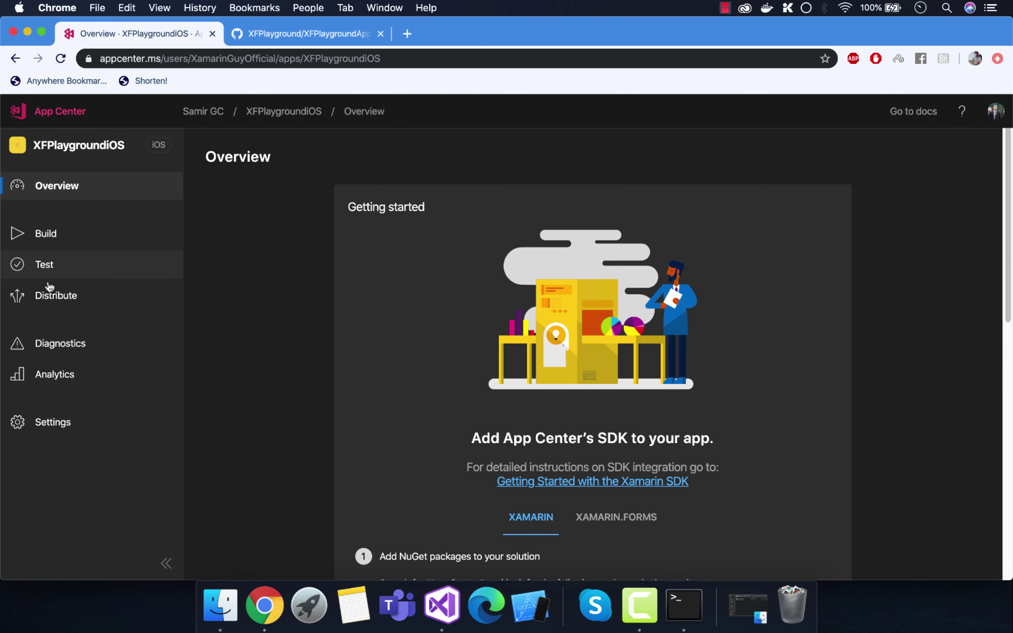
left_click(44, 236)
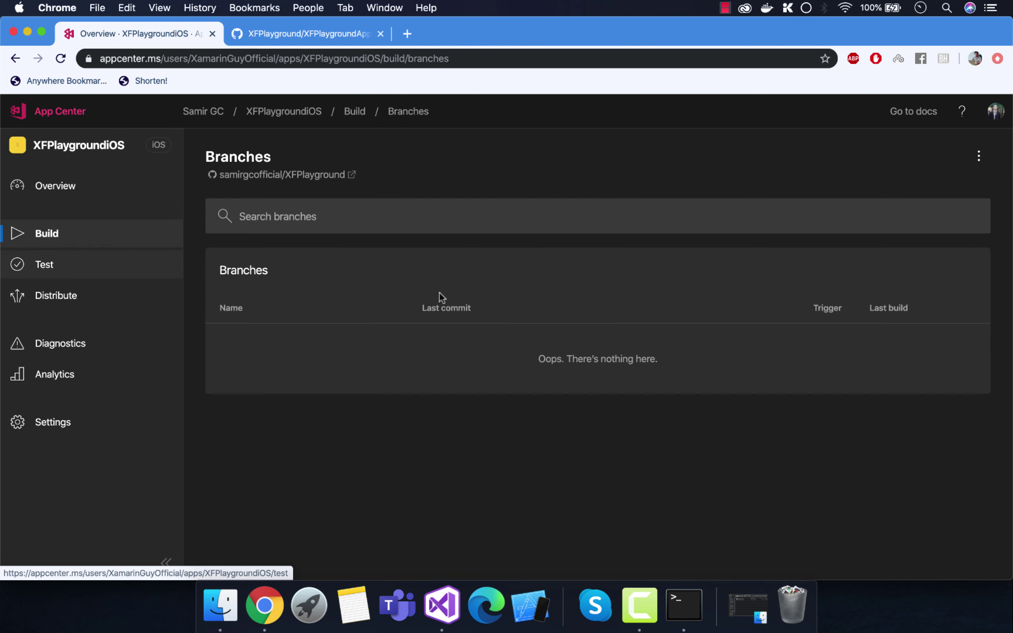
left_click(283, 398)
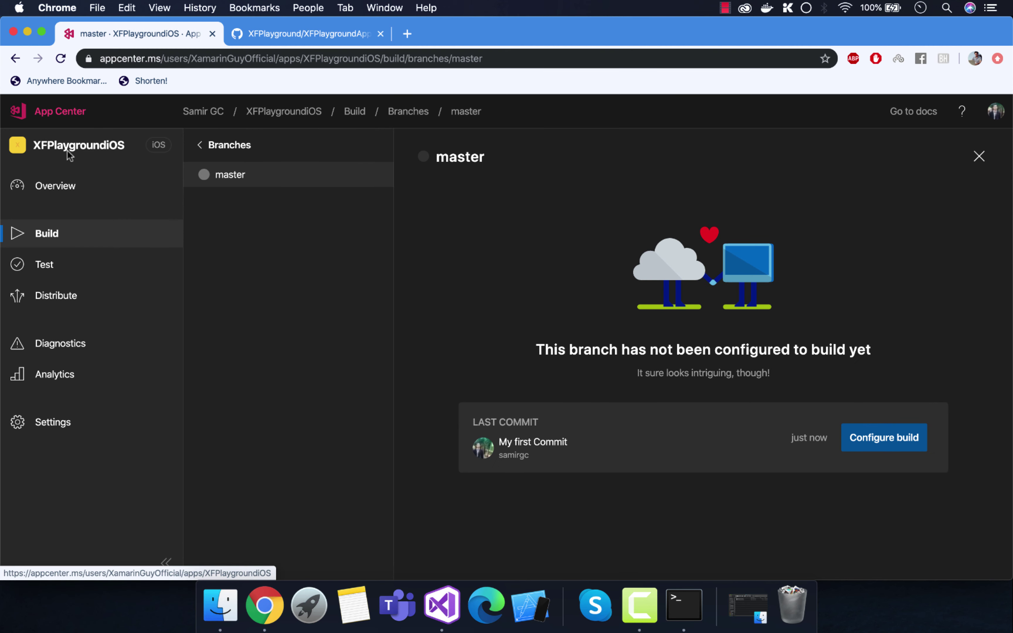
Step: Switch to XFPlaygroundDroid and open its not-yet-configured master branch build page
left_click(63, 121)
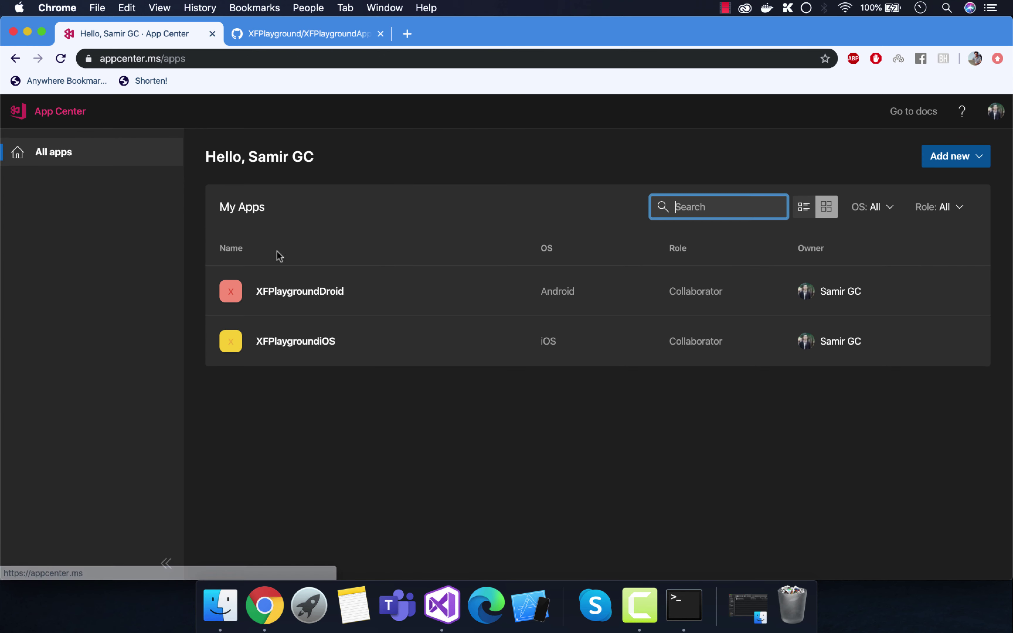
left_click(314, 294)
left_click(62, 243)
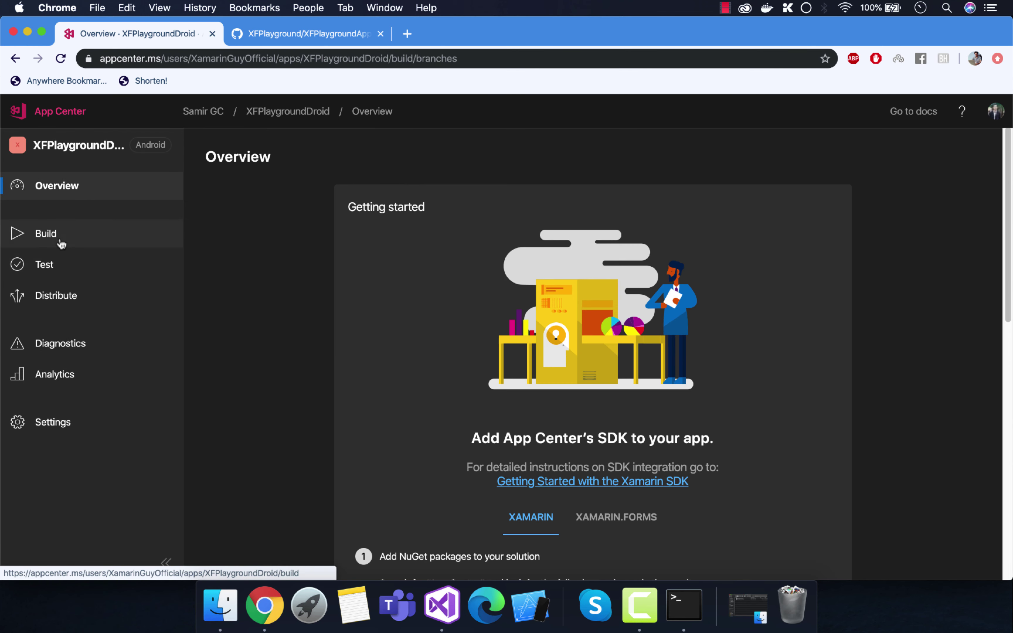
left_click(502, 334)
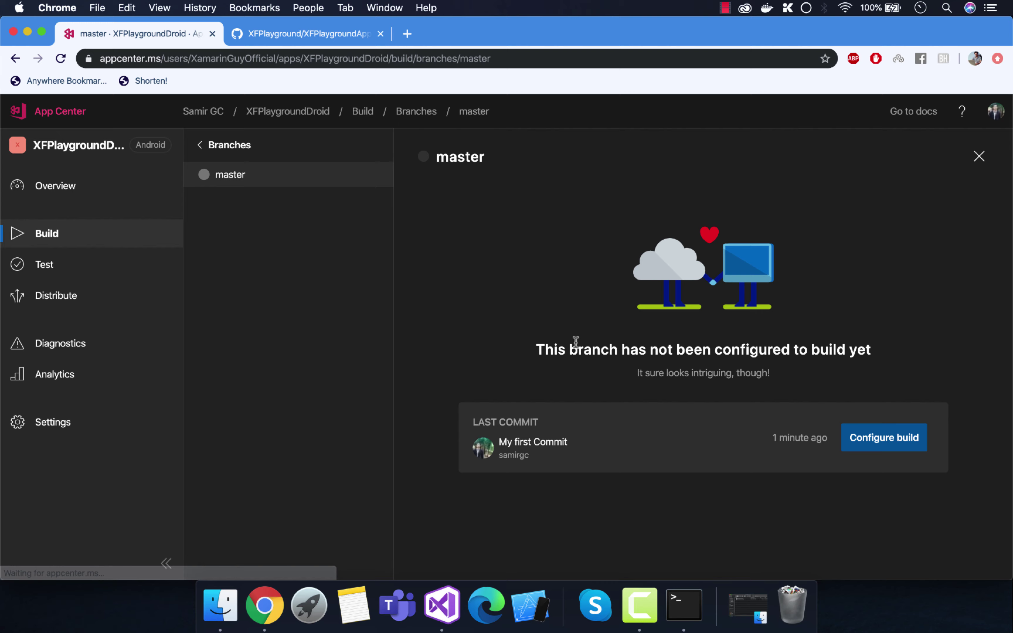
Step: Start configuring the master build with Android App Bundle and automatic version-code increment enabled
left_click(880, 435)
scroll(674, 316, "down", 1)
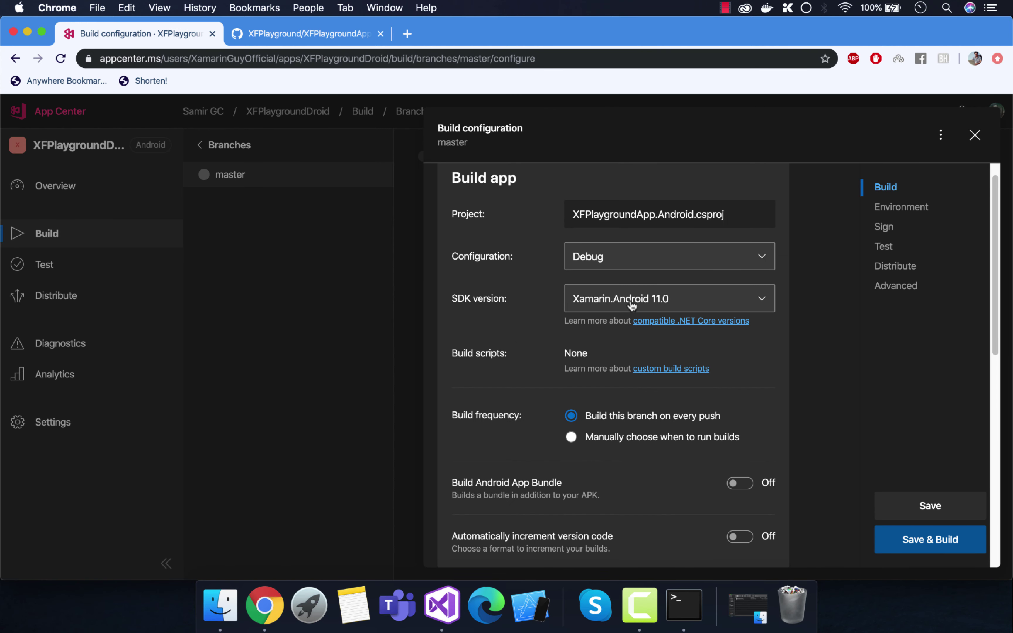
scroll(707, 311, "down", 1)
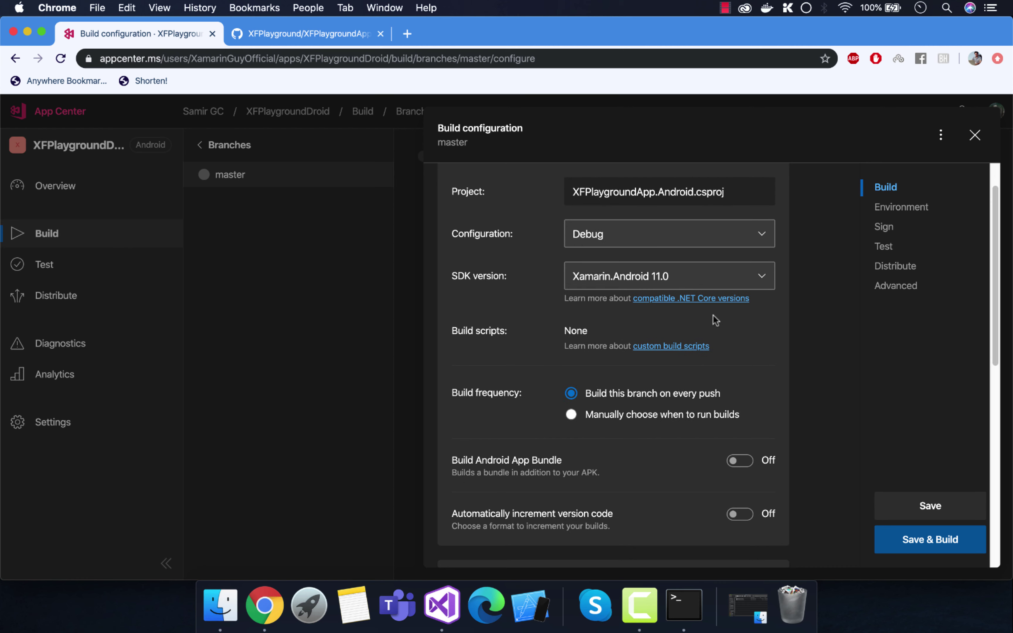
scroll(602, 356, "down", 3)
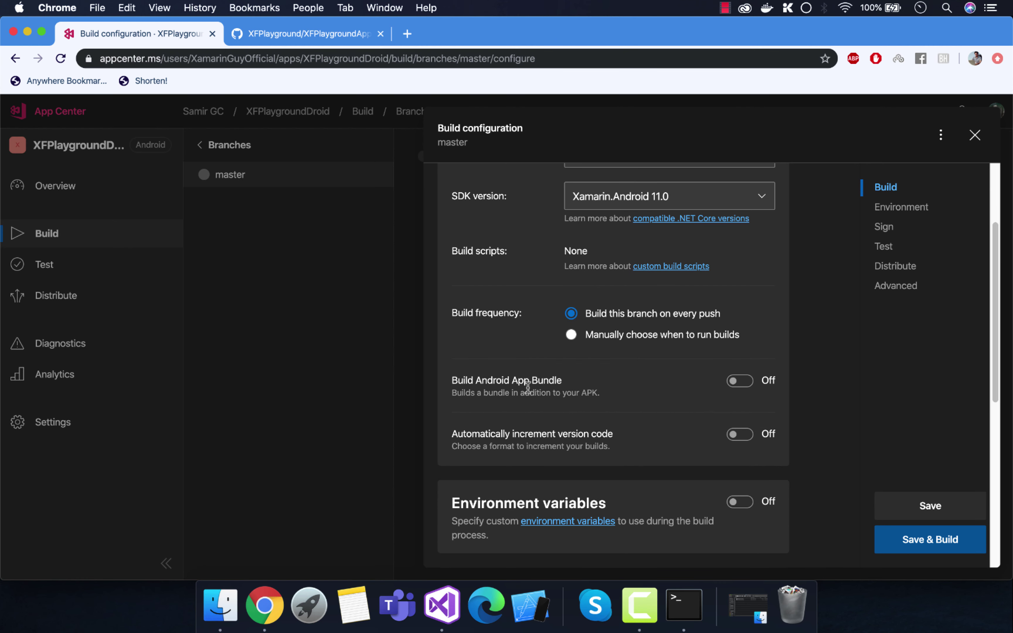
scroll(619, 392, "down", 1)
left_click(739, 362)
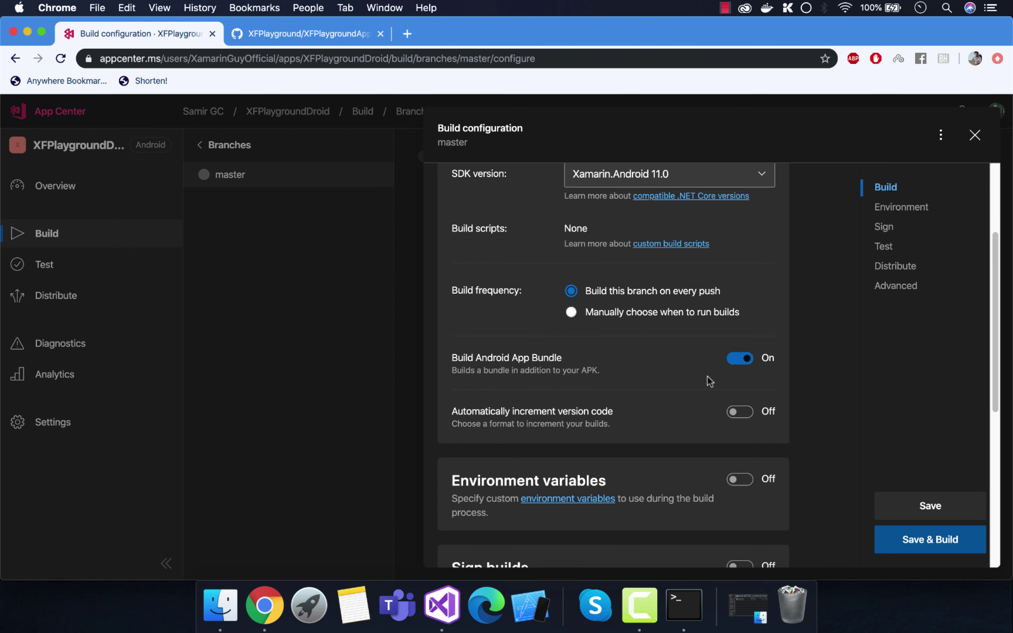
scroll(707, 378, "down", 1)
left_click(729, 387)
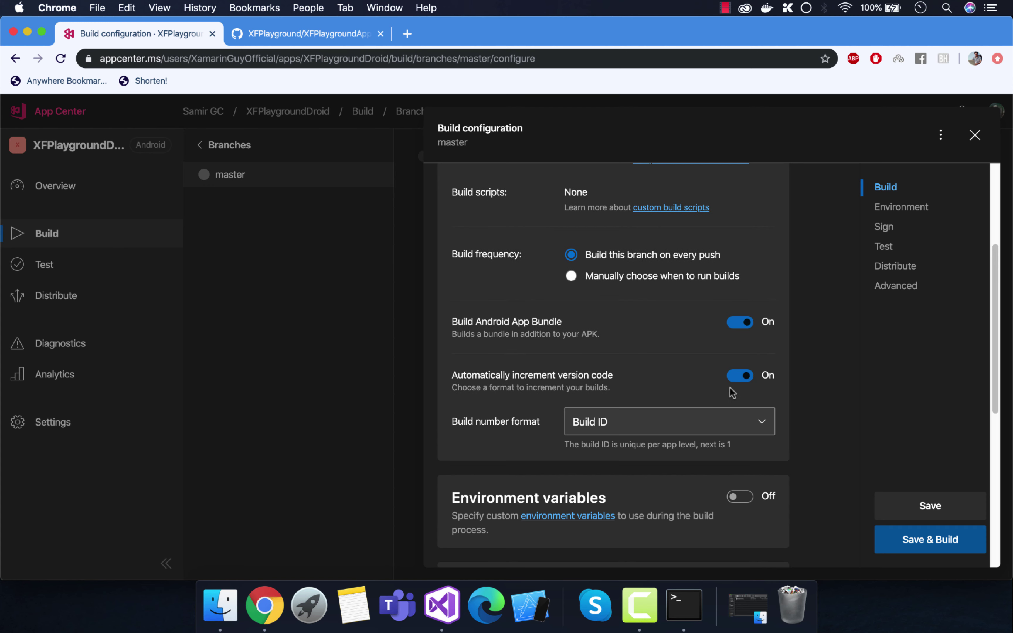
Step: Turn on build signing, then open the keystore upload picker and cancel it
scroll(617, 398, "down", 3)
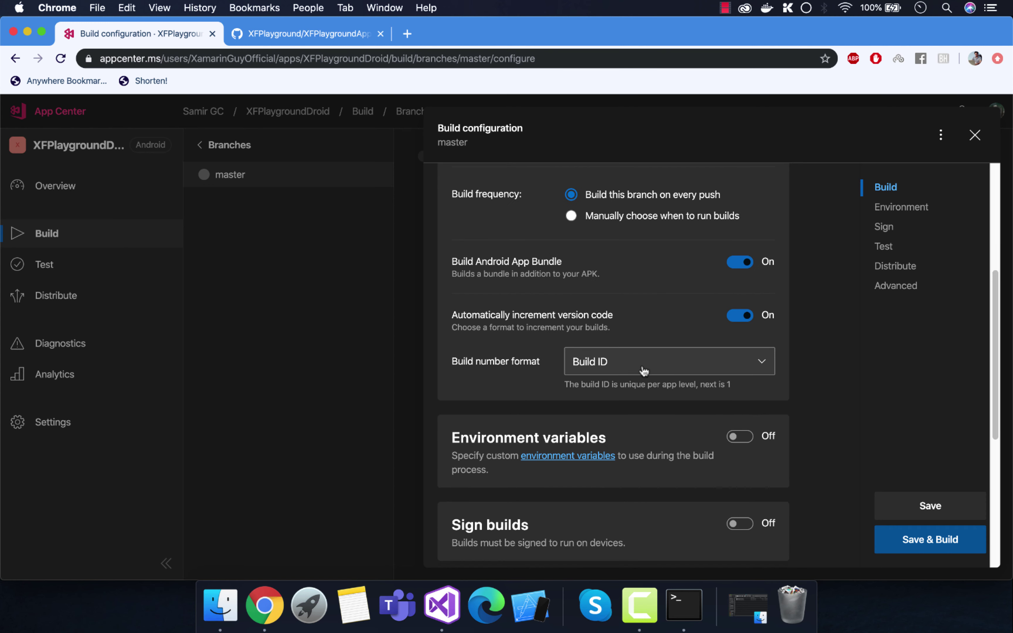
scroll(638, 371, "down", 1)
scroll(640, 370, "down", 3)
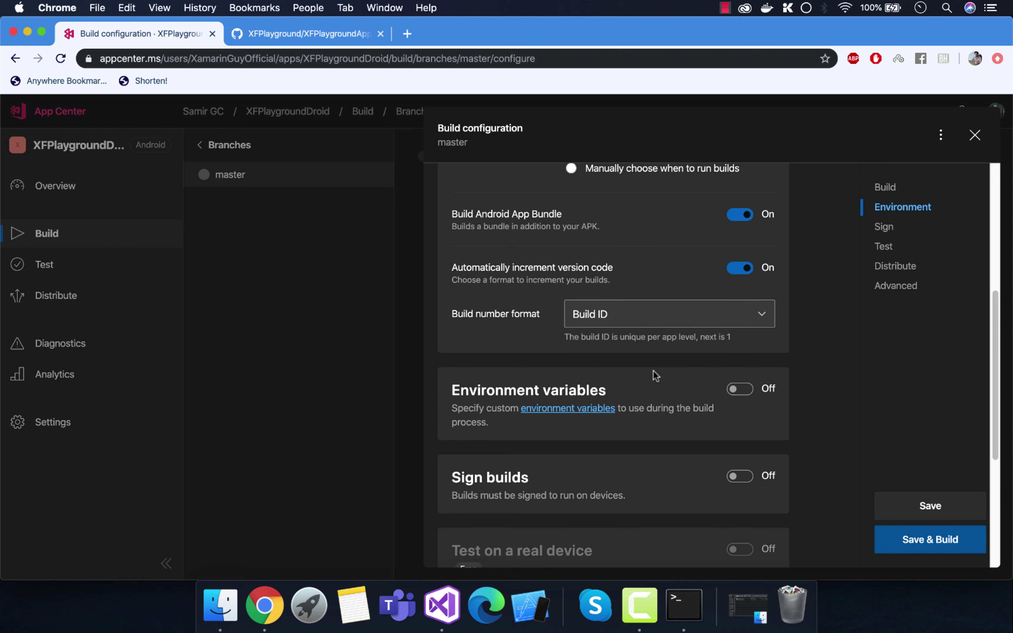
scroll(637, 391, "down", 1)
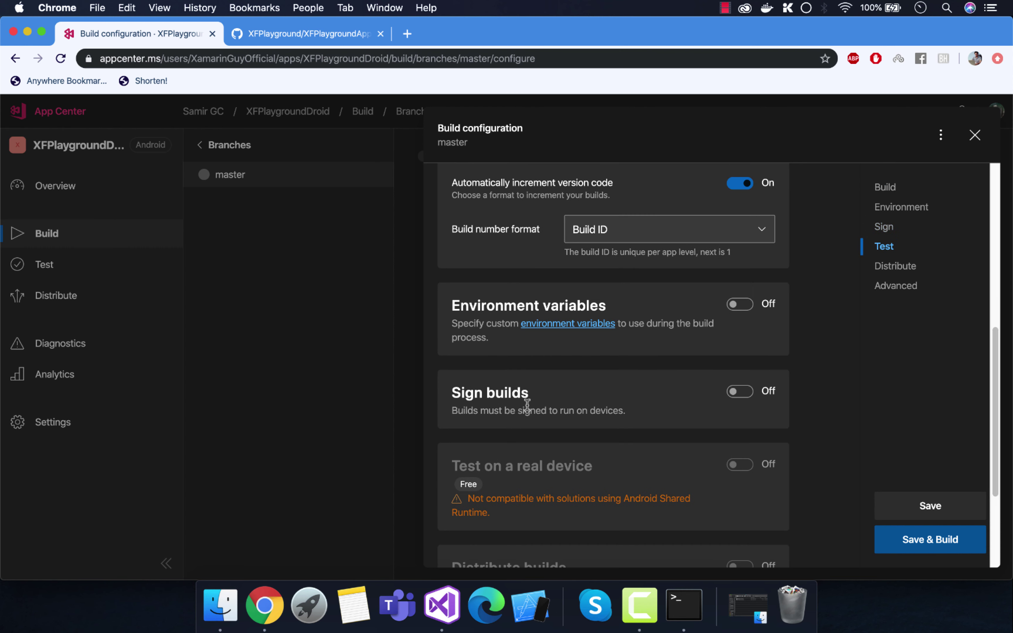
left_click(739, 398)
scroll(497, 384, "down", 3)
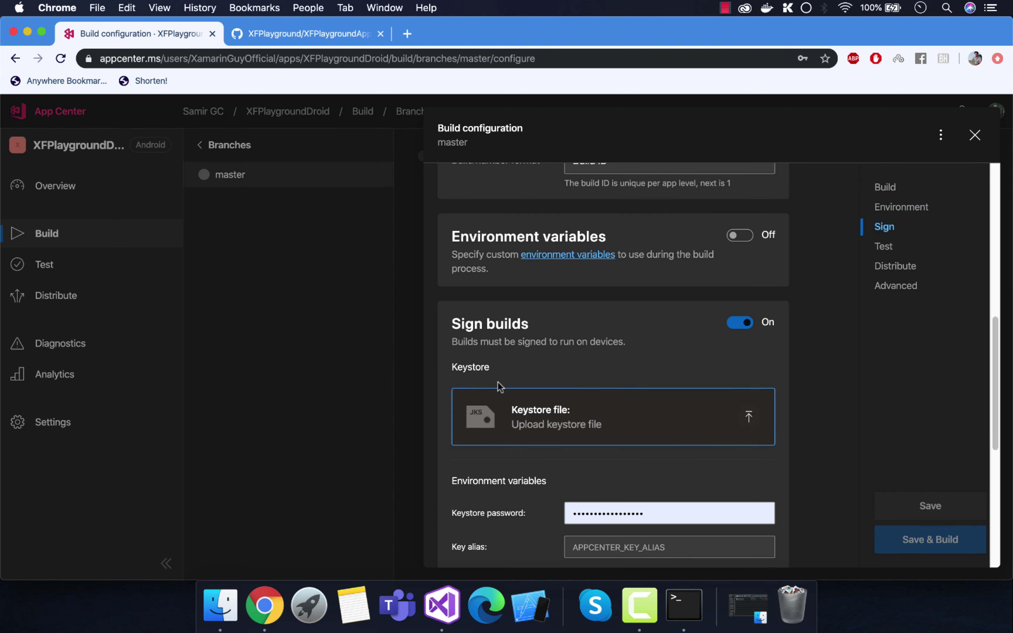
scroll(581, 392, "down", 1)
scroll(641, 399, "down", 1)
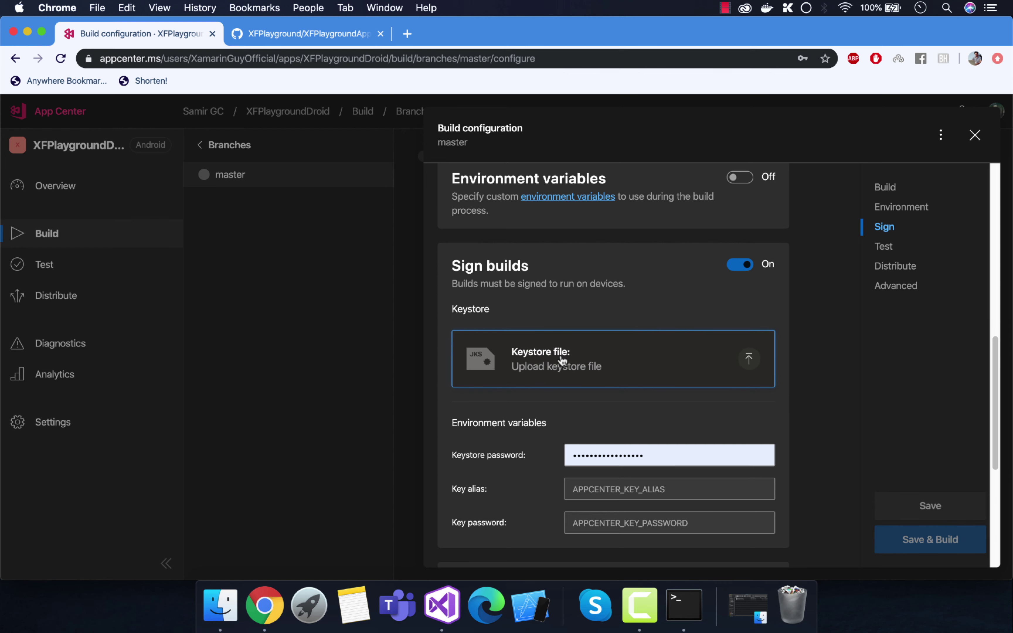
left_click(547, 360)
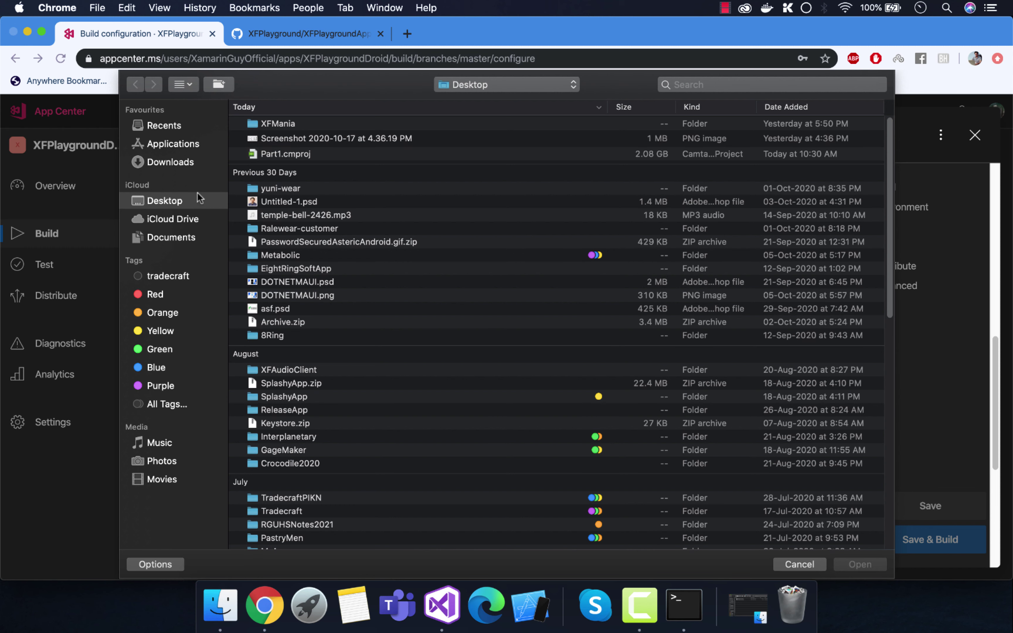
left_click(792, 560)
Step: Open the XFPlaygroundApp solution and start signing and distributing its Android archive
left_click(442, 610)
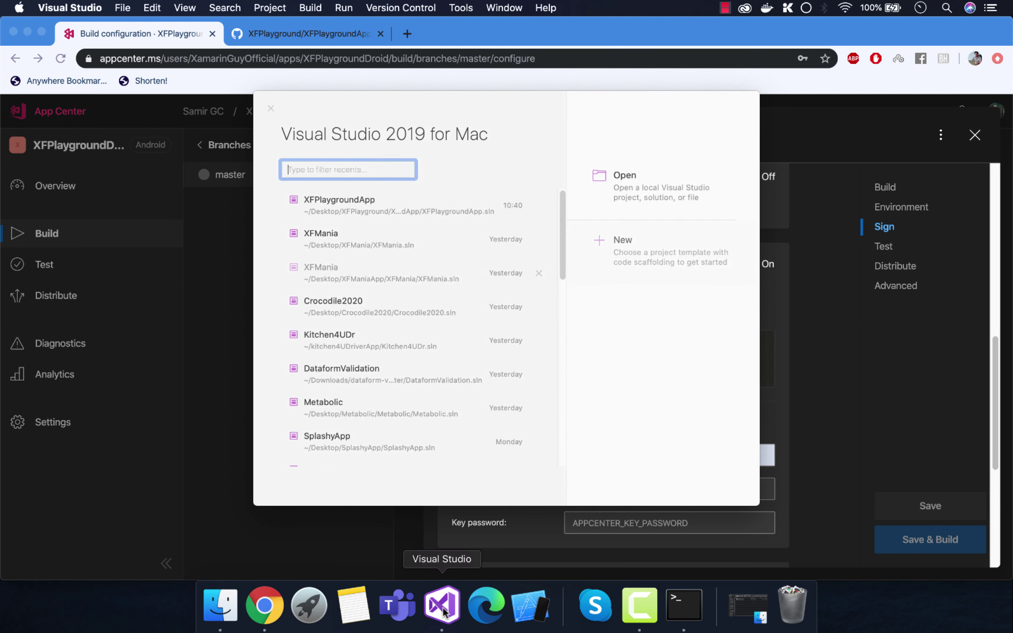
left_click(370, 210)
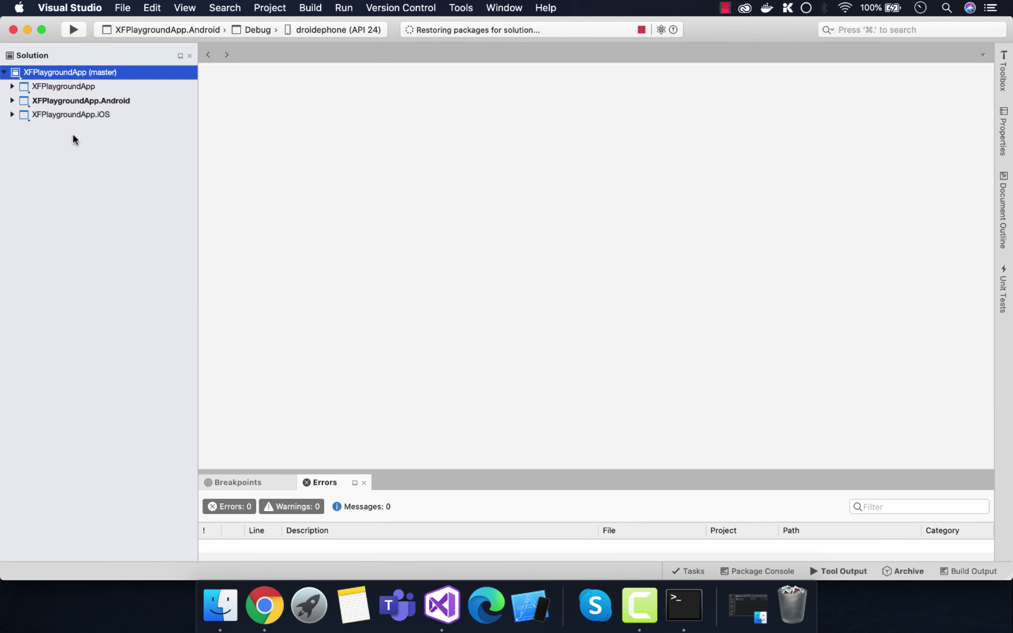
right_click(69, 100)
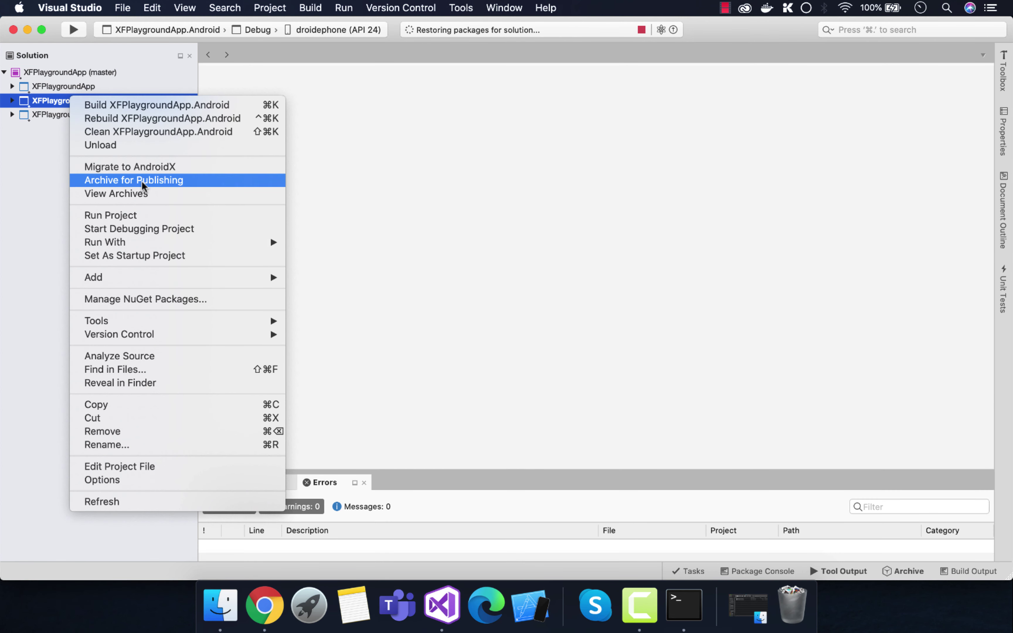
left_click(140, 193)
left_click(457, 132)
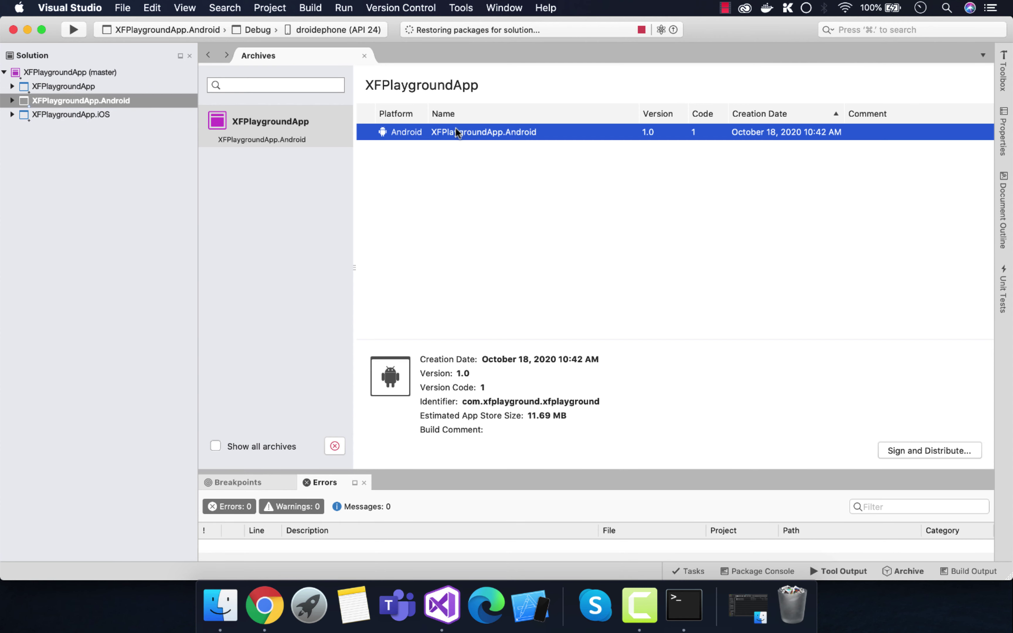
left_click(911, 452)
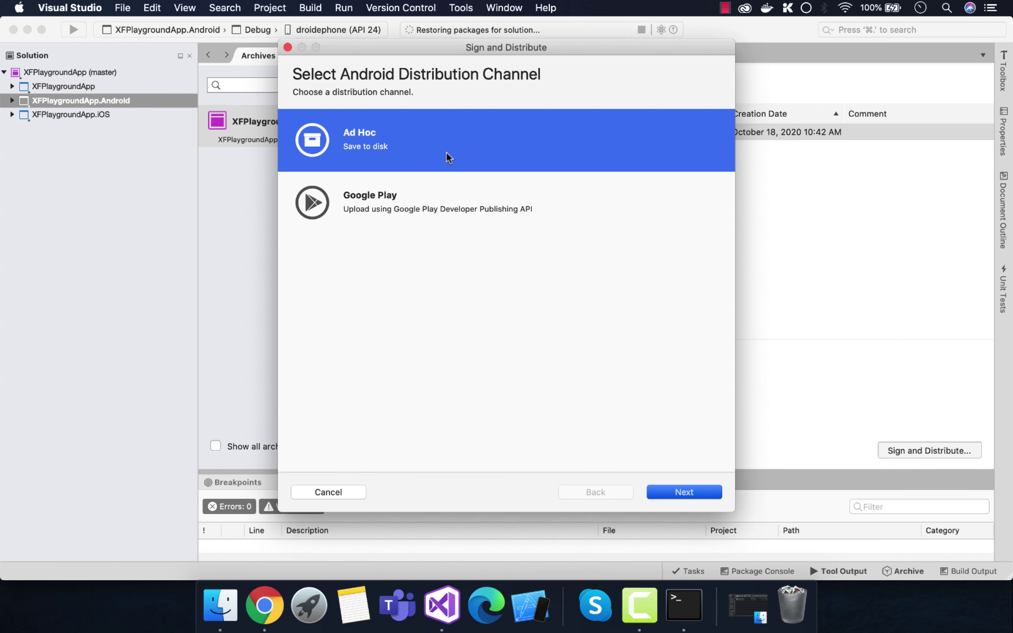
Step: Choose Ad Hoc, view the XFPlayground key's alias info, and copy its keystore folder path
double_click(446, 152)
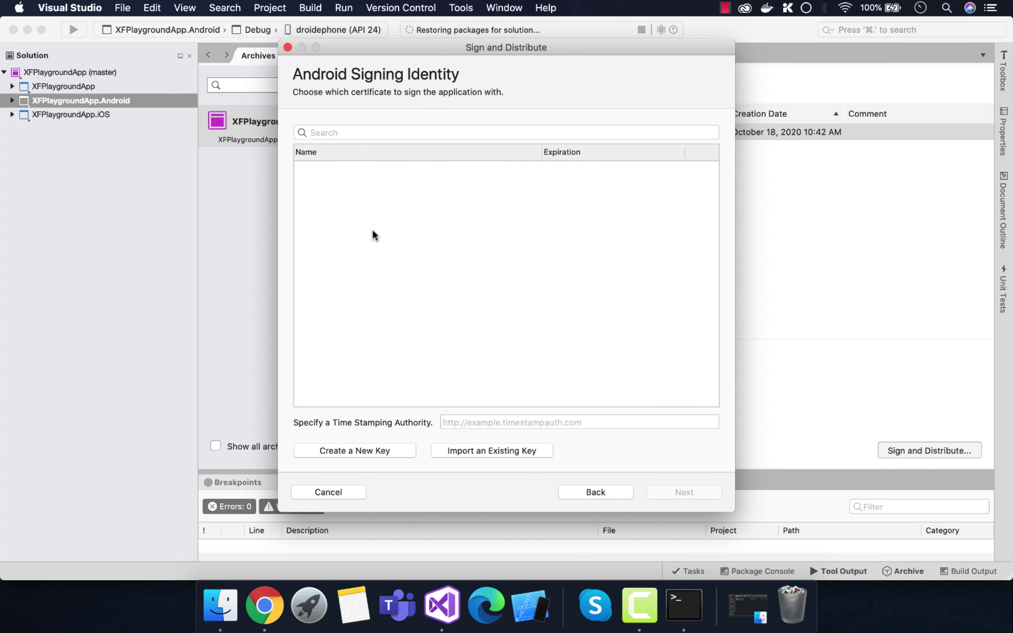
left_click(339, 226)
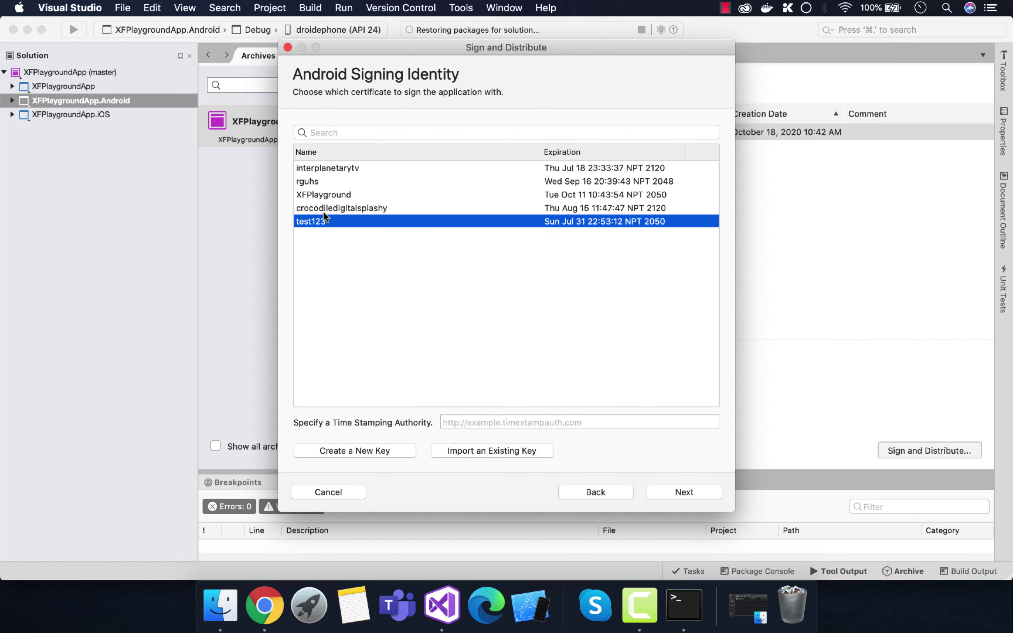
left_click(340, 196)
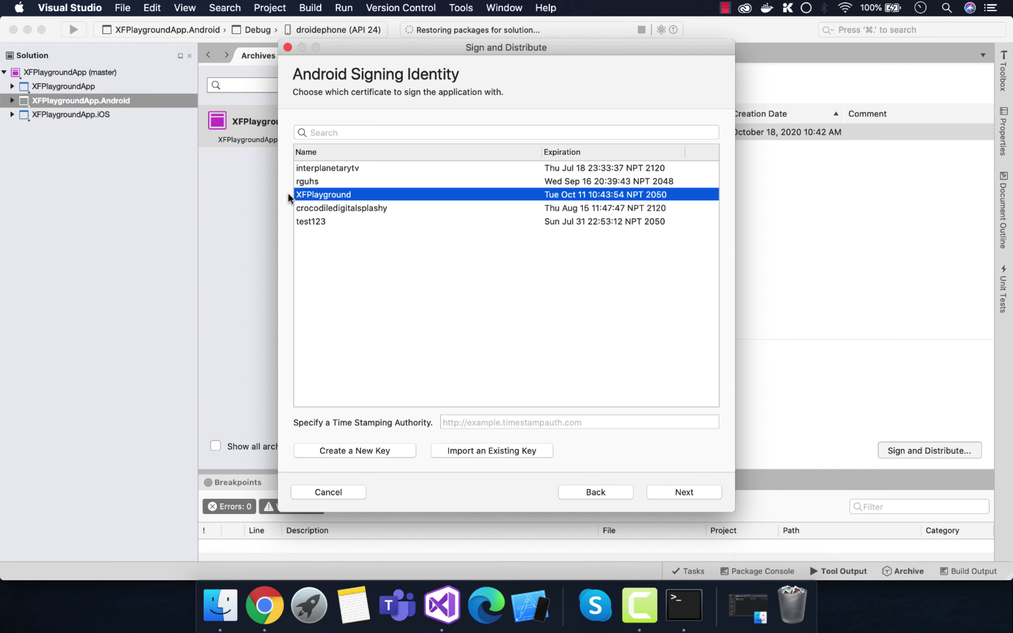
right_click(358, 196)
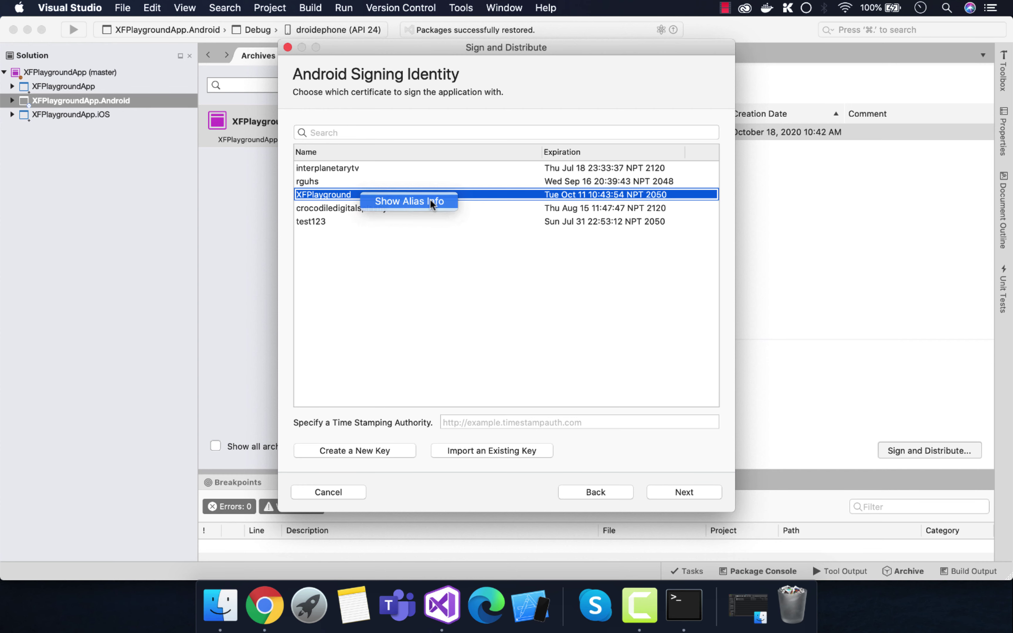
left_click(420, 202)
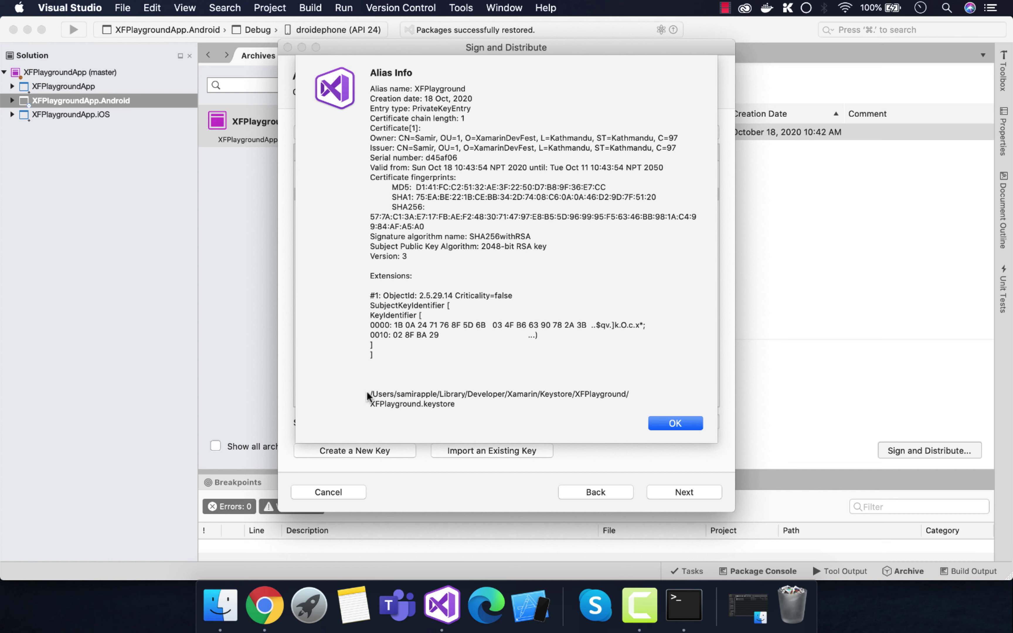
left_click_drag(371, 394, 634, 394)
right_click(591, 394)
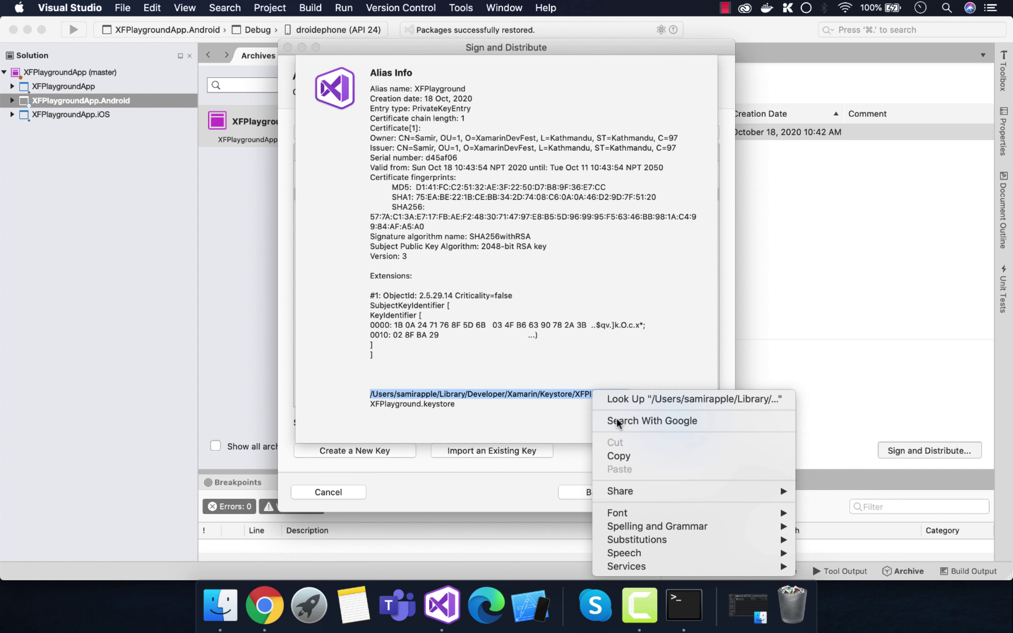
left_click(620, 454)
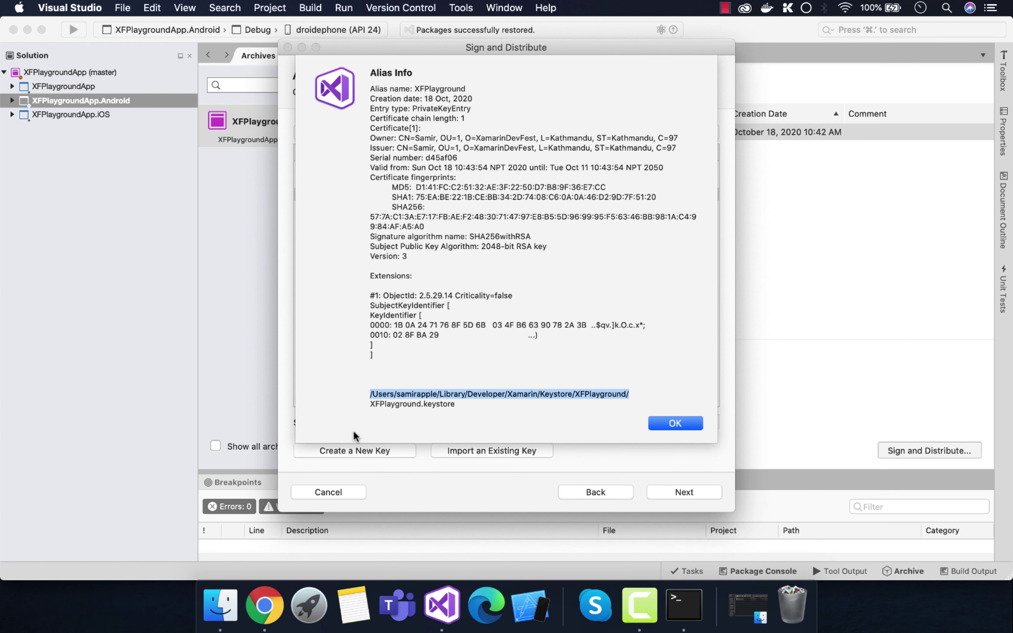
Step: Close the alias details and cancel the Sign and Distribute wizard
left_click(675, 423)
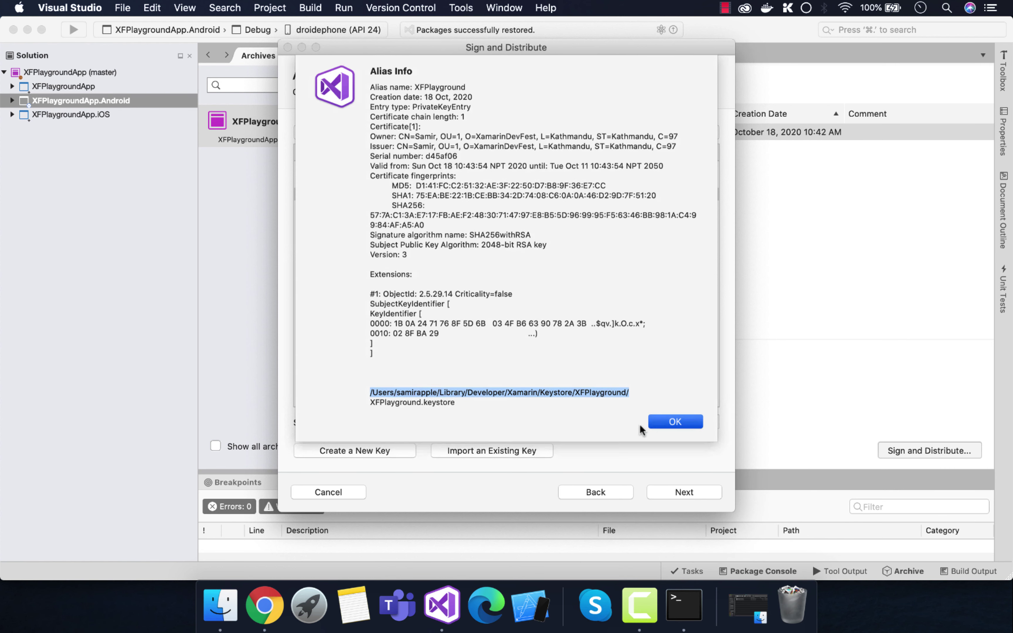
left_click(122, 8)
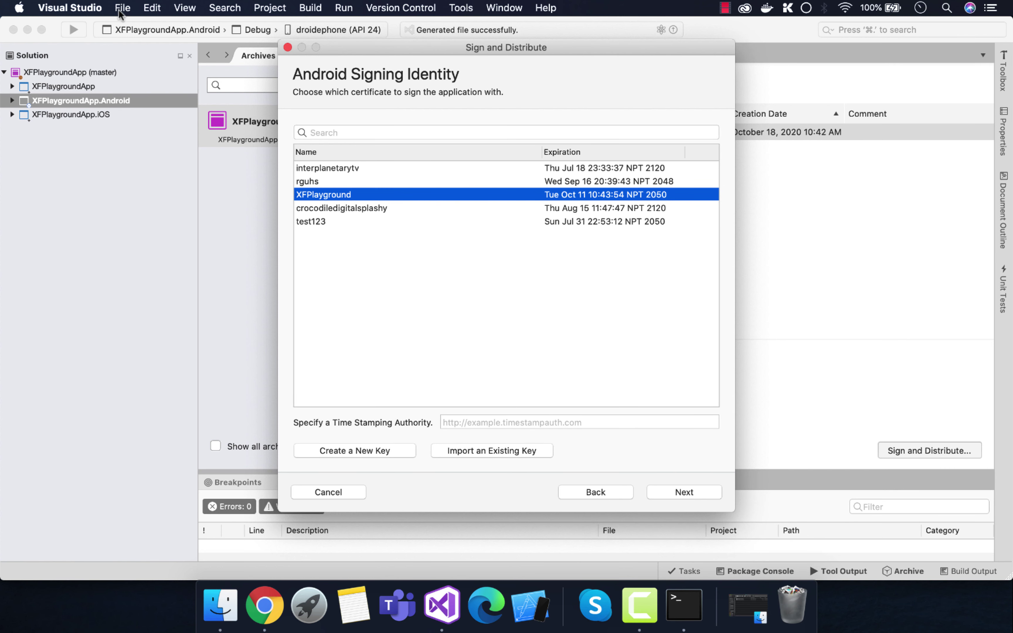
left_click(326, 492)
left_click(326, 492)
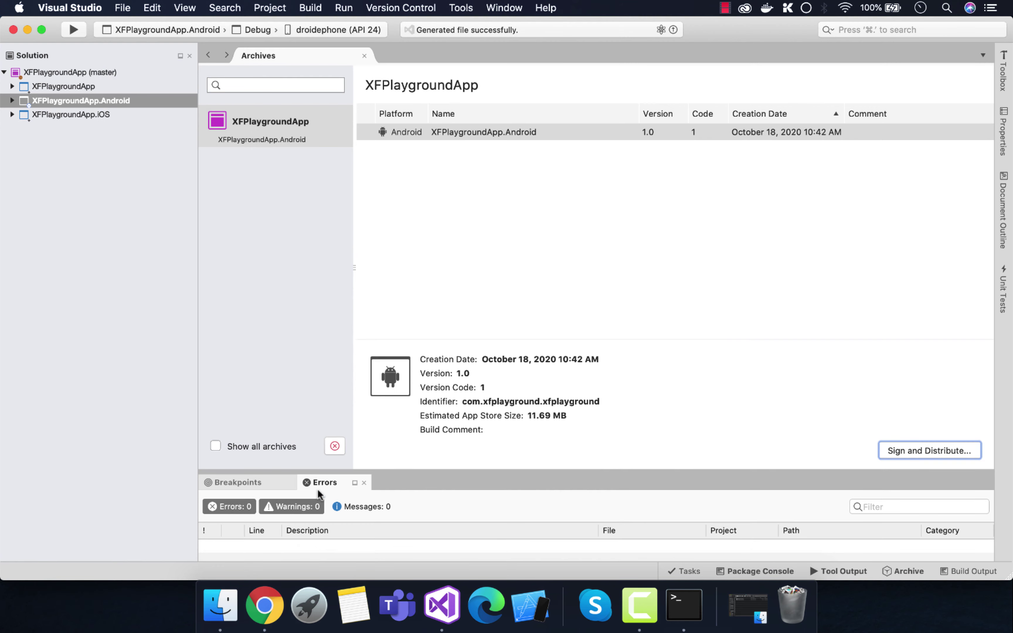
Step: In Finder, go to the copied XFPlayground keystore folder path via Go to Folder
left_click(27, 30)
left_click(209, 610)
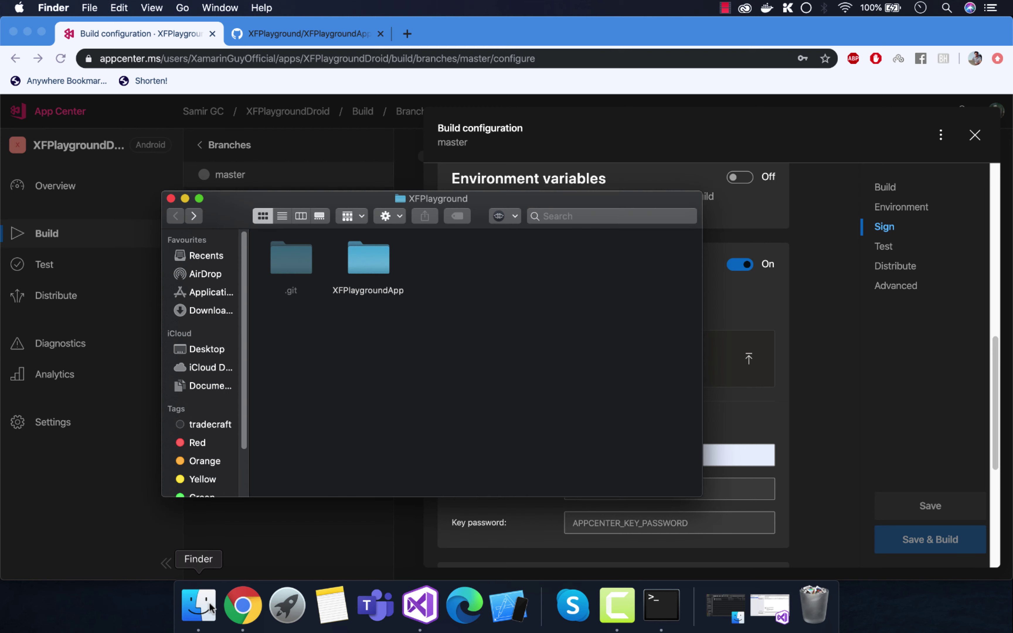
key("super+w")
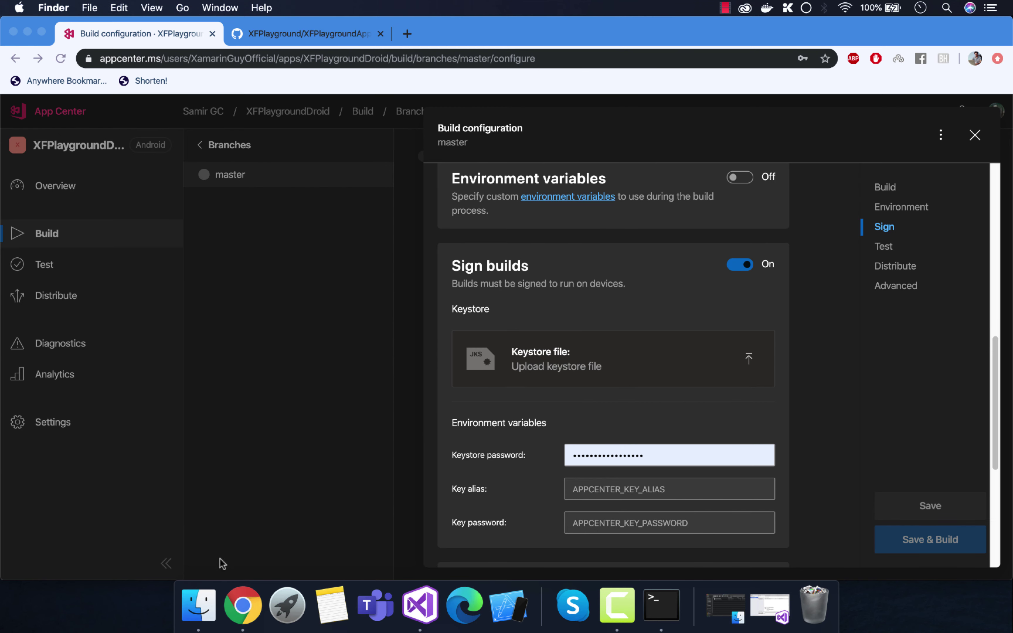
left_click(199, 605)
left_click(97, 5)
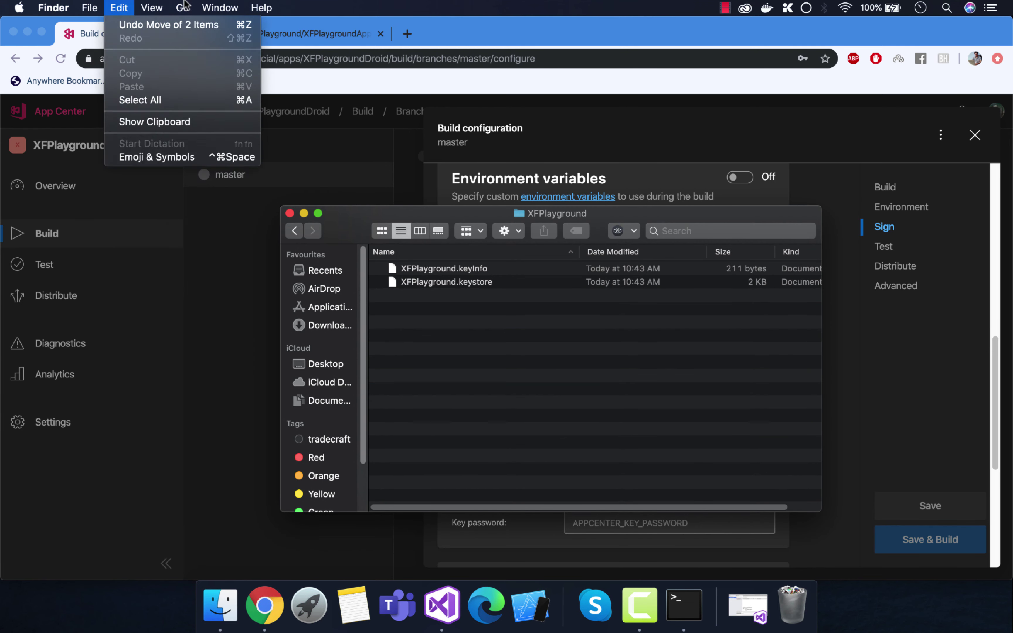
left_click(227, 274)
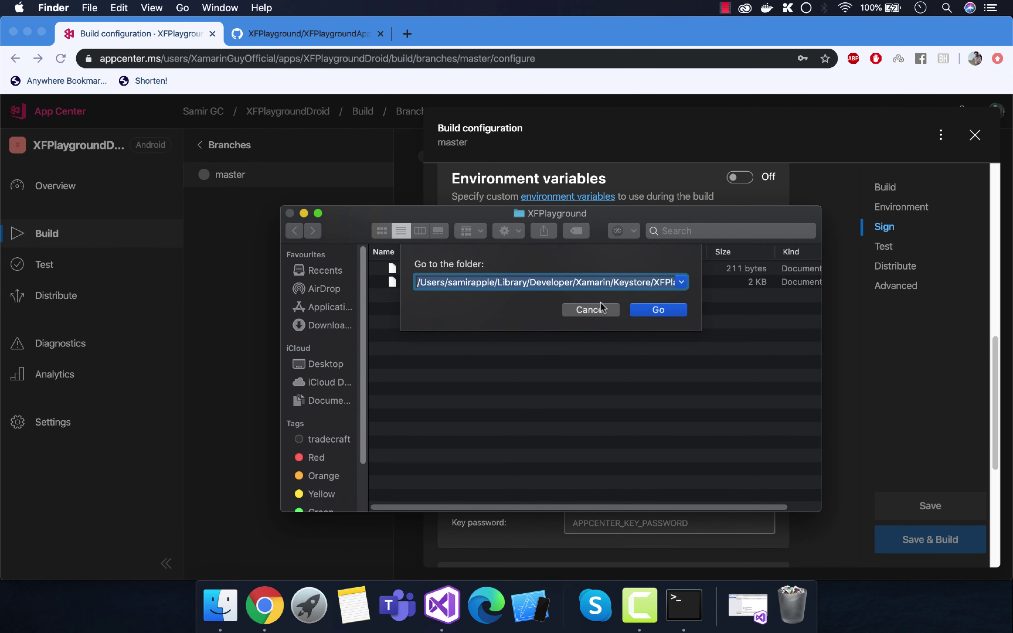
key("super+v")
left_click(652, 310)
Step: Drag XFPlayground.keystore onto App Center's keystore upload box
left_click_drag(464, 310, 421, 270)
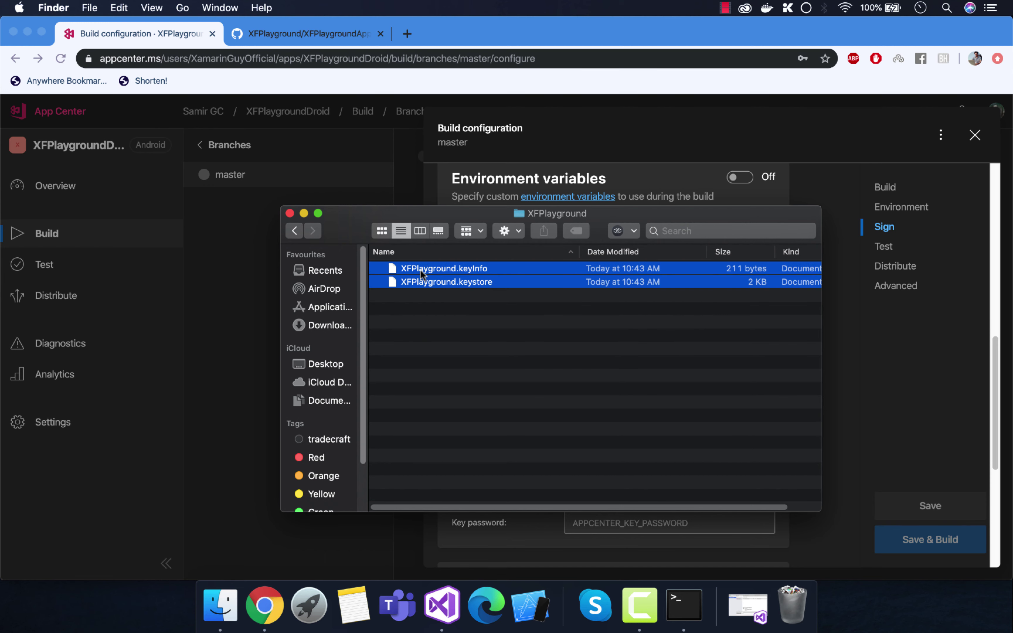
left_click_drag(487, 215, 185, 225)
left_click(192, 293)
left_click_drag(167, 292, 648, 371)
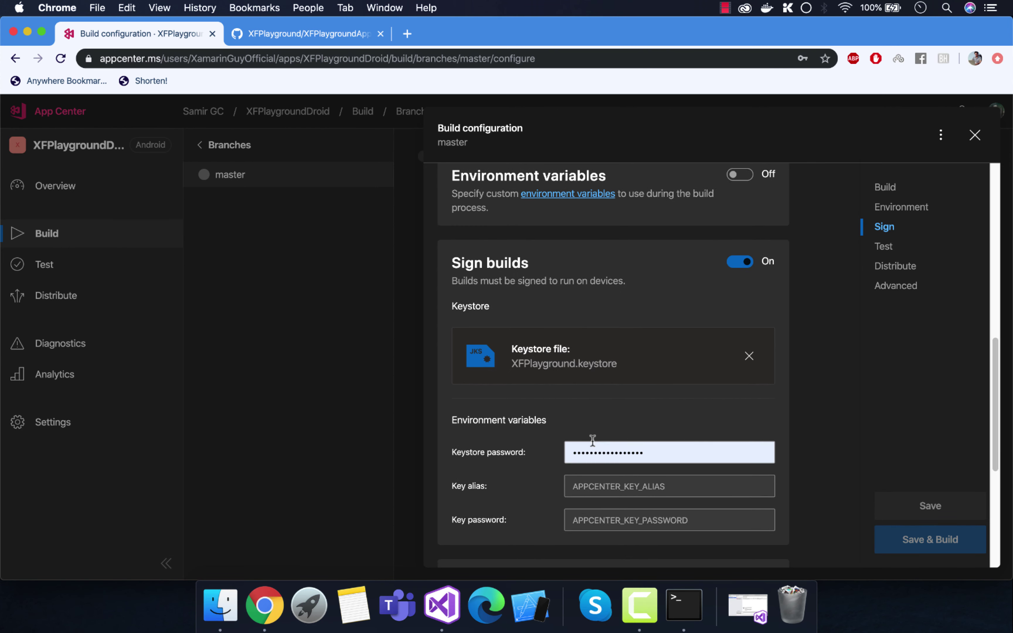
Step: Enter the keystore password, key alias 'xfp' and the key password in Sign builds
scroll(592, 445, "down", 2)
left_click(649, 396)
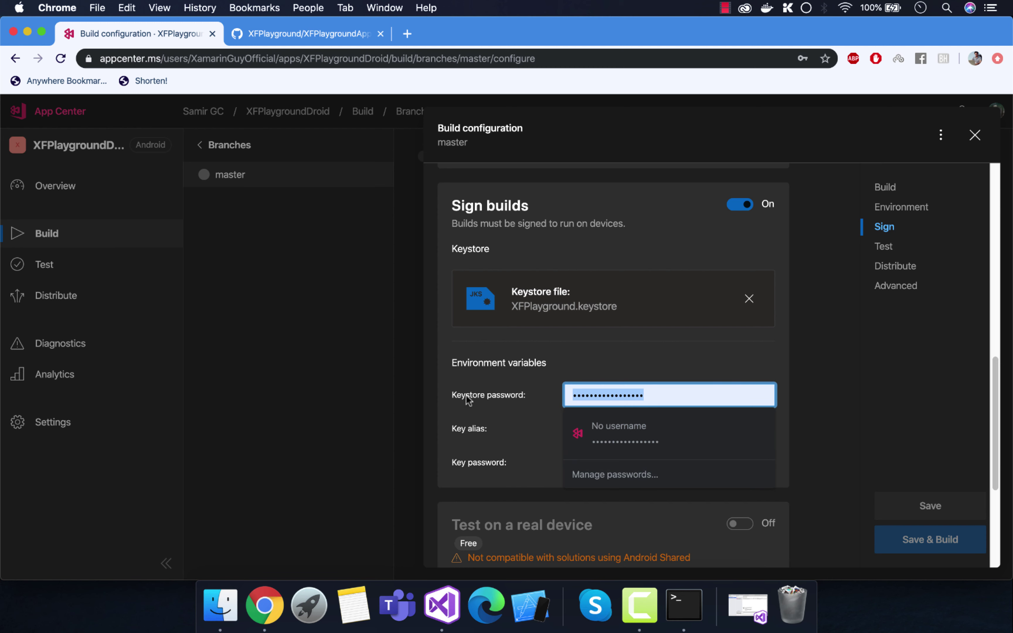
type("a")
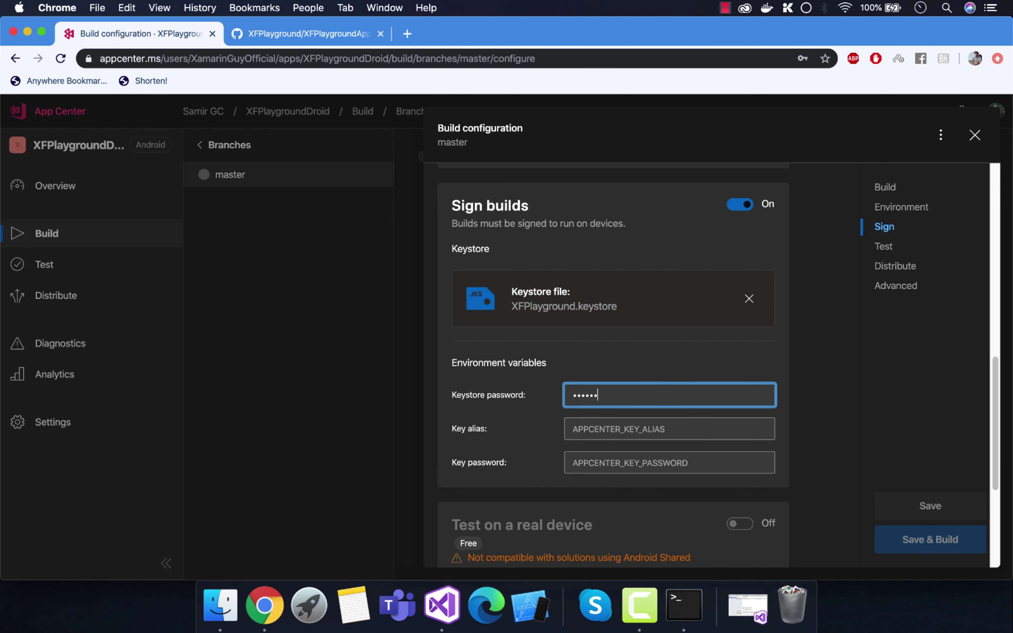
left_click(593, 426)
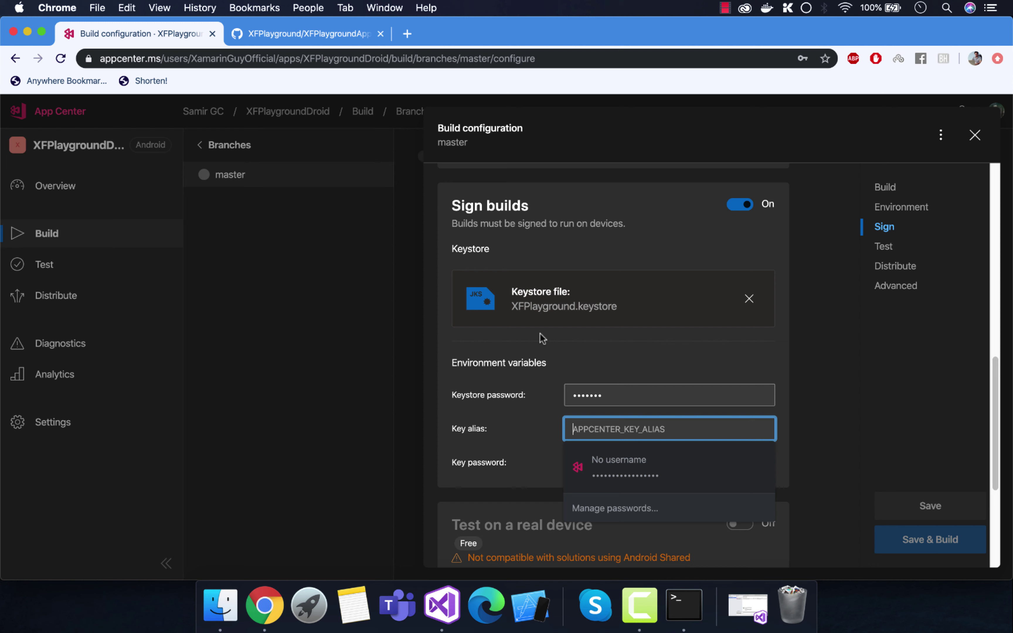
type("xf")
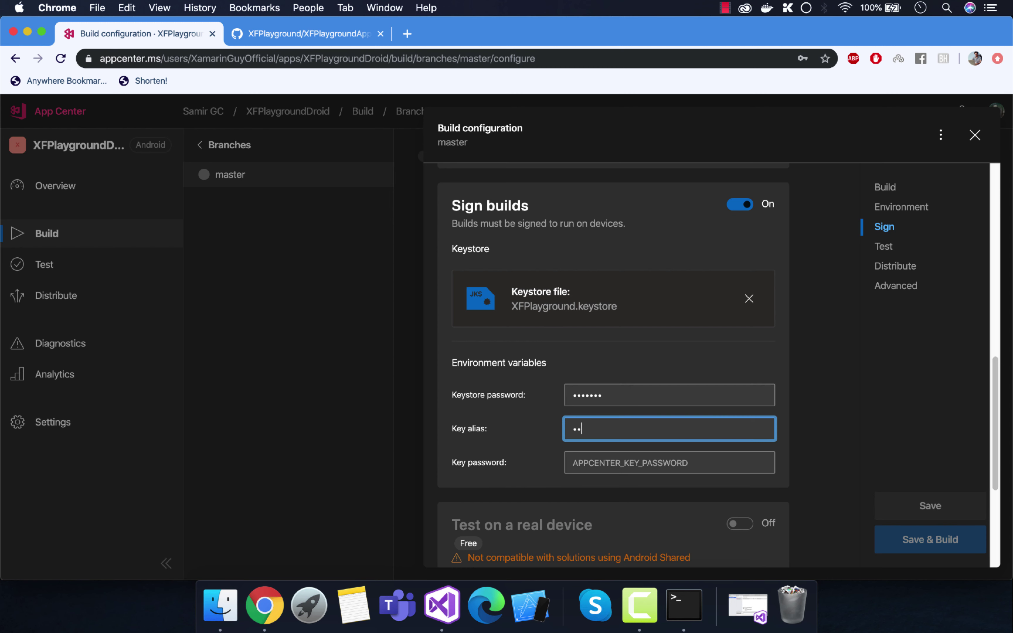
type("p")
left_click(616, 457)
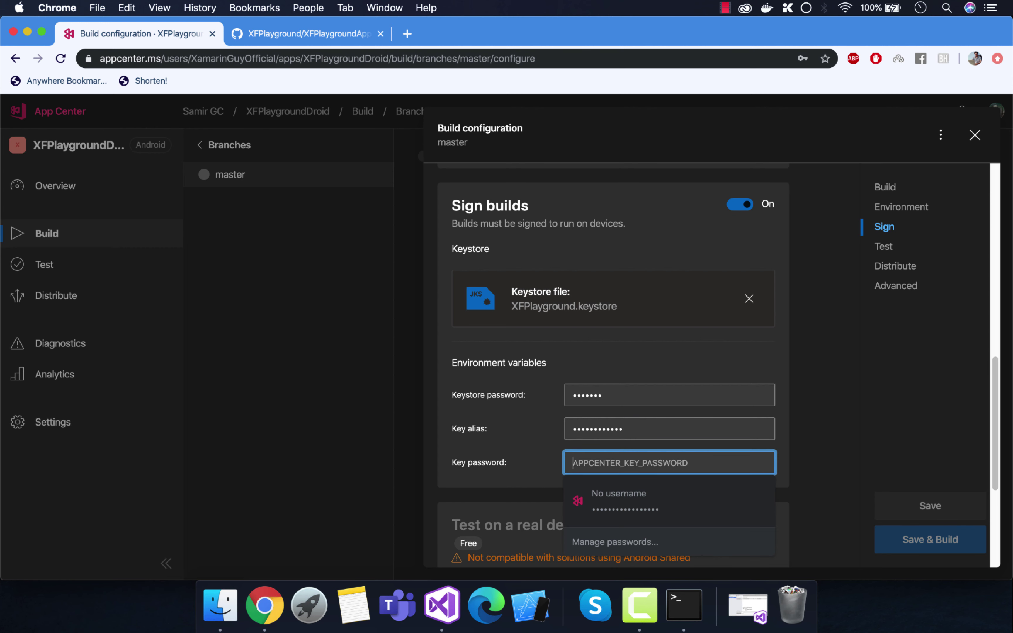
type("123456")
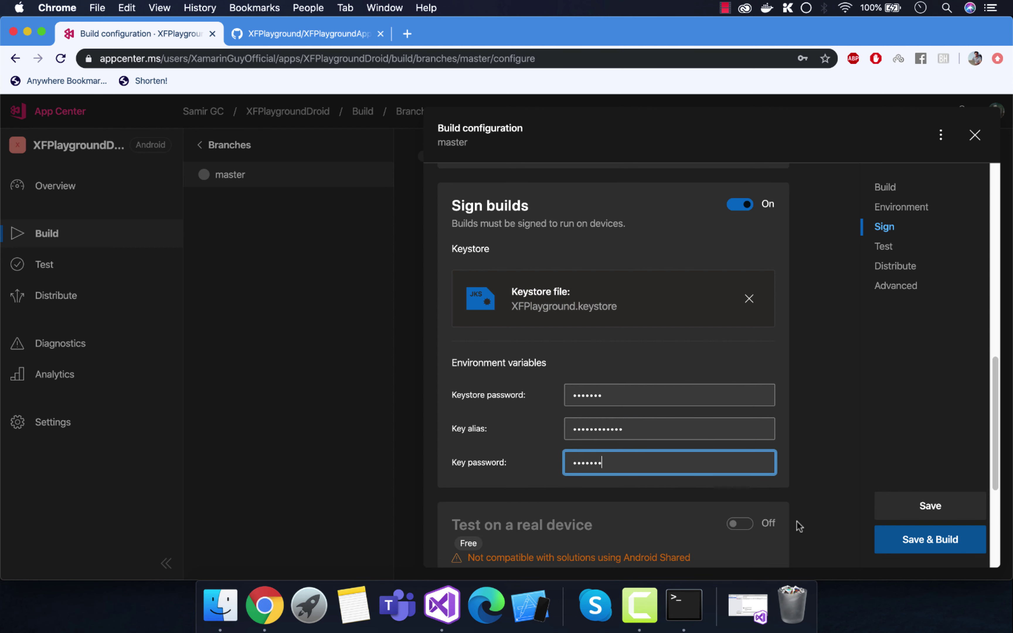
scroll(644, 503, "down", 3)
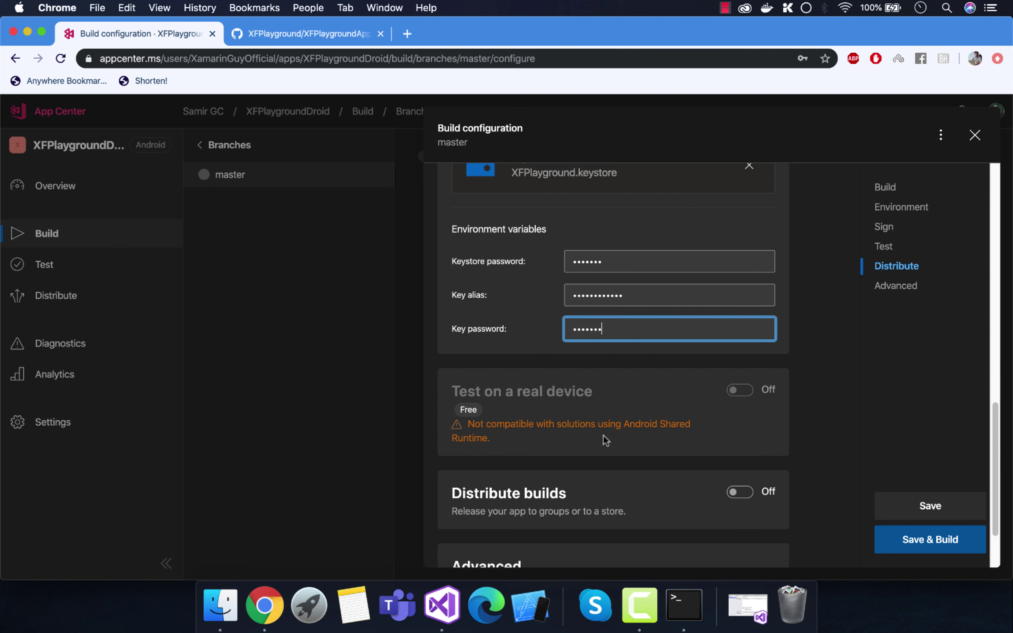
Step: Turn on build distribution to the XamarinAppTesterGroup distribution group
scroll(604, 431, "down", 2)
left_click(740, 441)
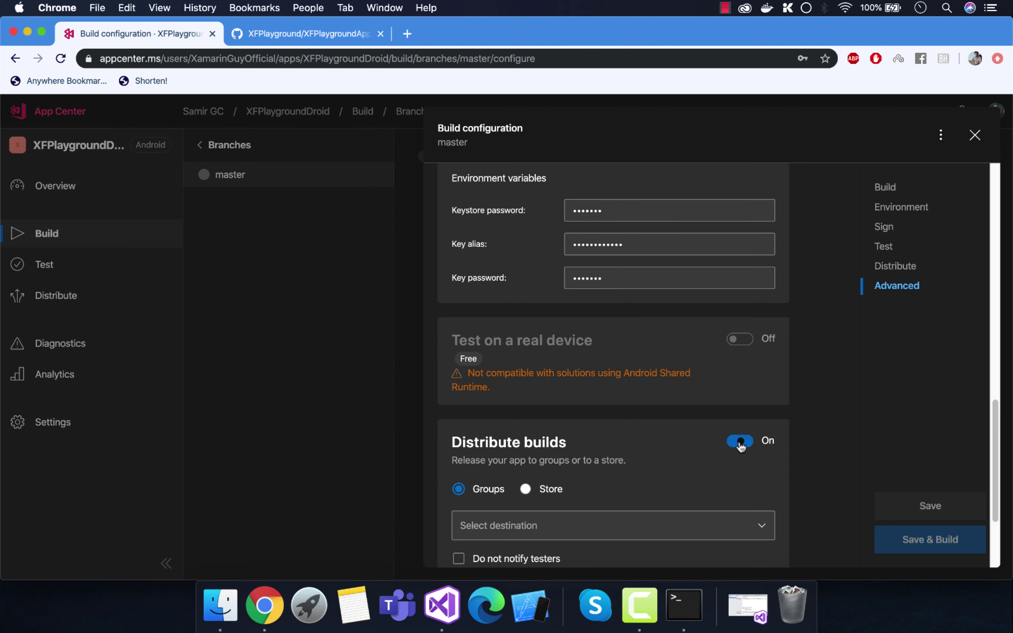
scroll(653, 443, "down", 1)
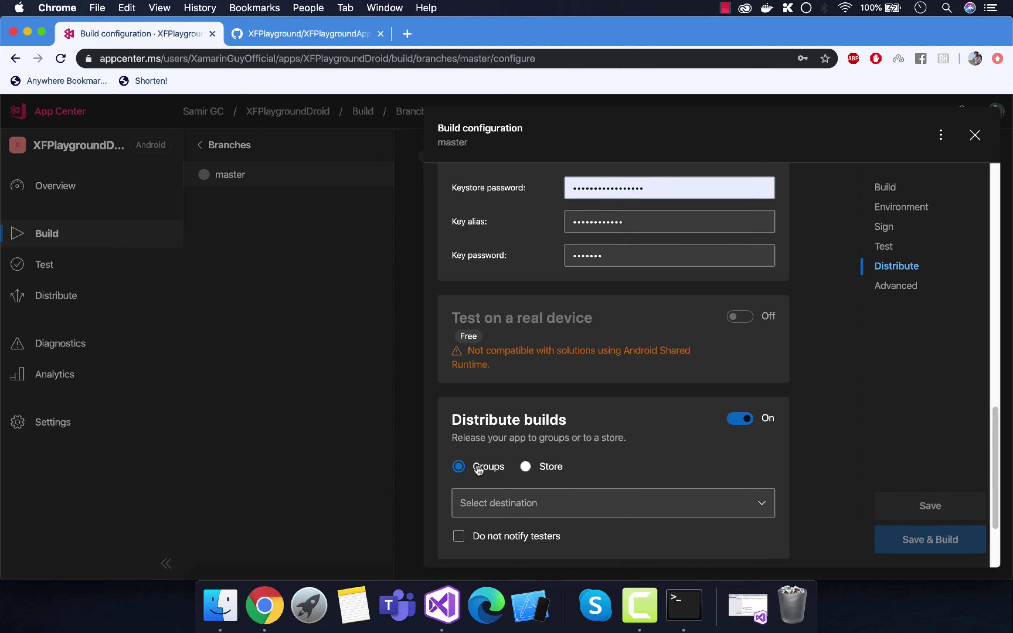
scroll(523, 471, "down", 1)
left_click(590, 485)
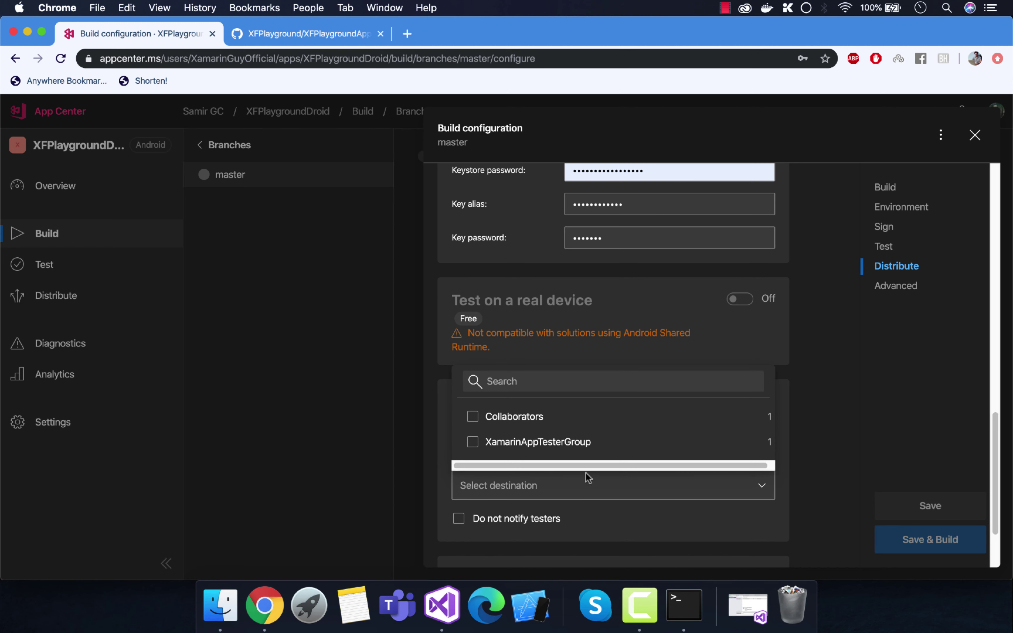
left_click(568, 443)
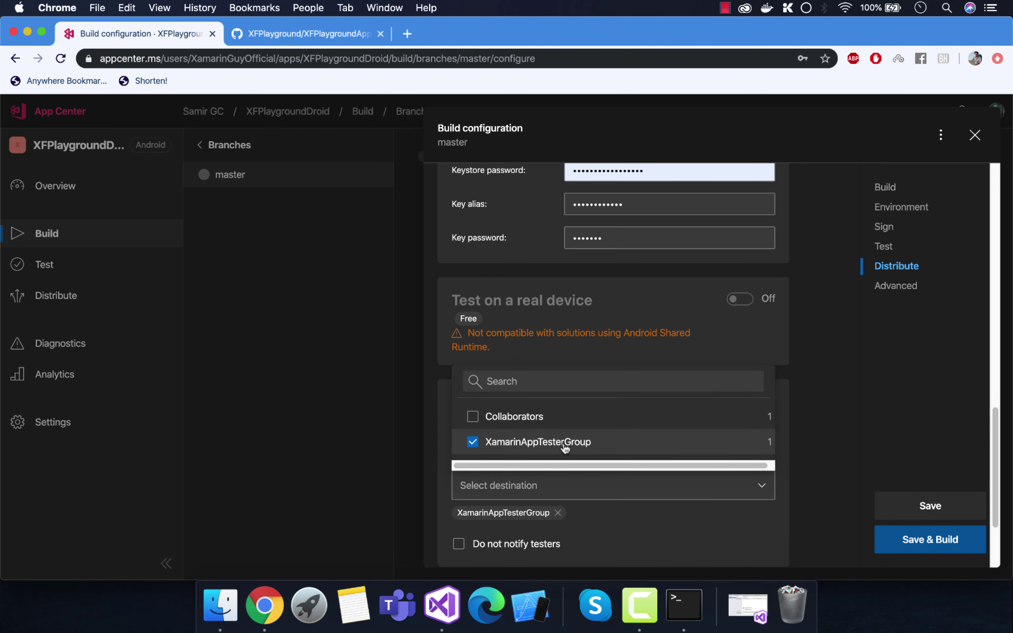
left_click(429, 426)
scroll(626, 479, "down", 3)
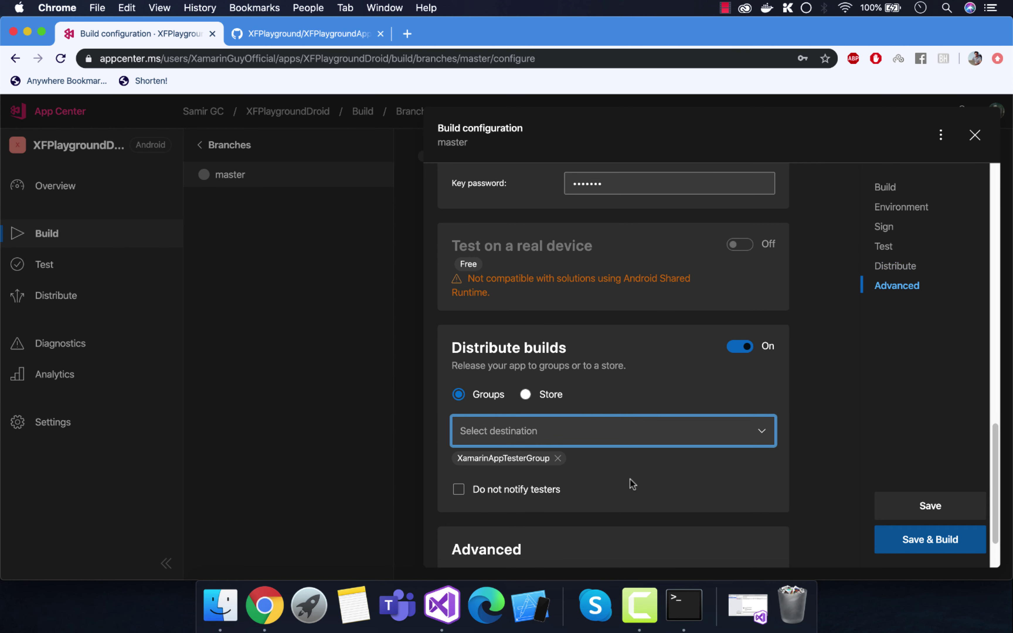
scroll(625, 485, "down", 3)
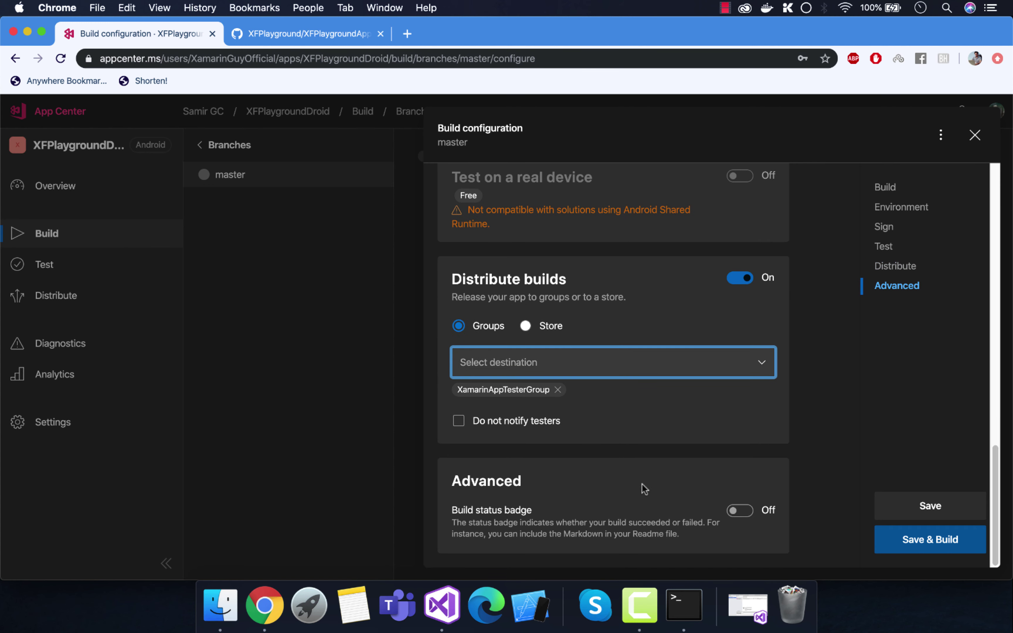
scroll(688, 516, "down", 2)
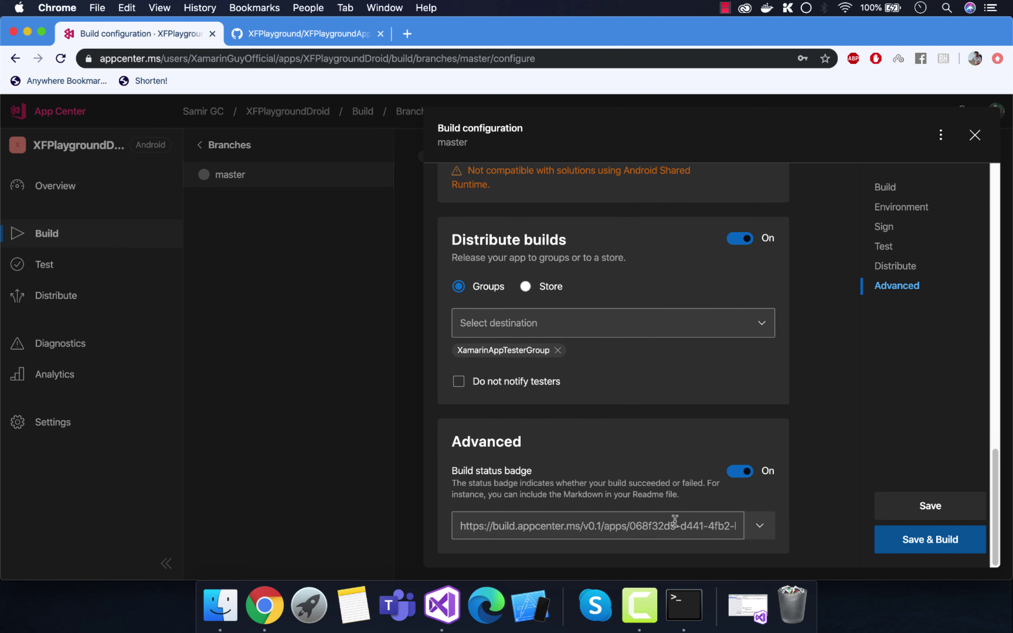
Step: Save the configuration to queue master Build 1, and let Chrome update the saved password
left_click(926, 546)
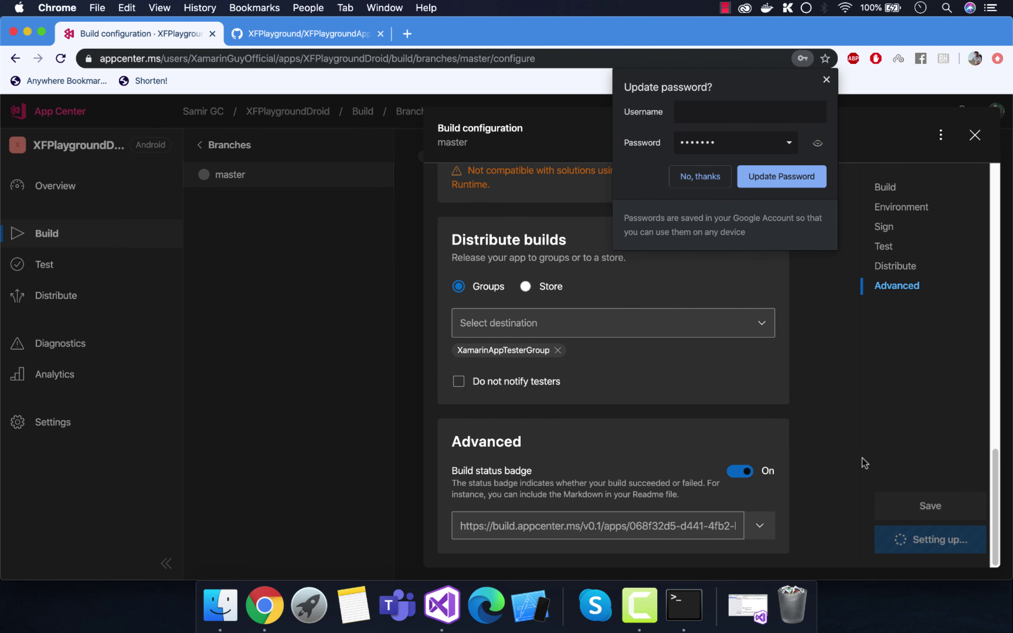
scroll(679, 325, "up", 4)
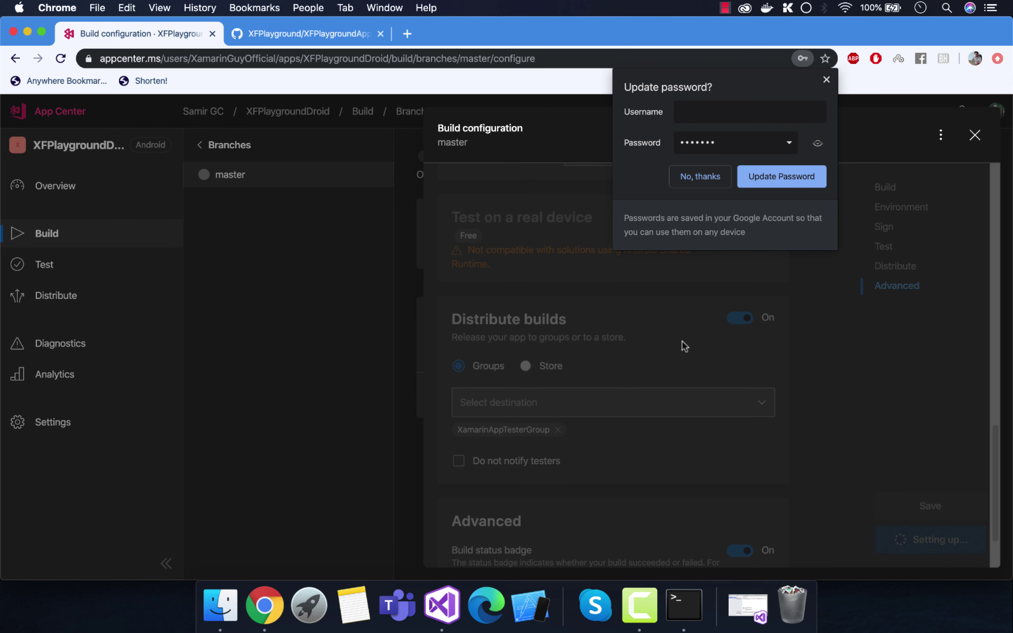
left_click(758, 183)
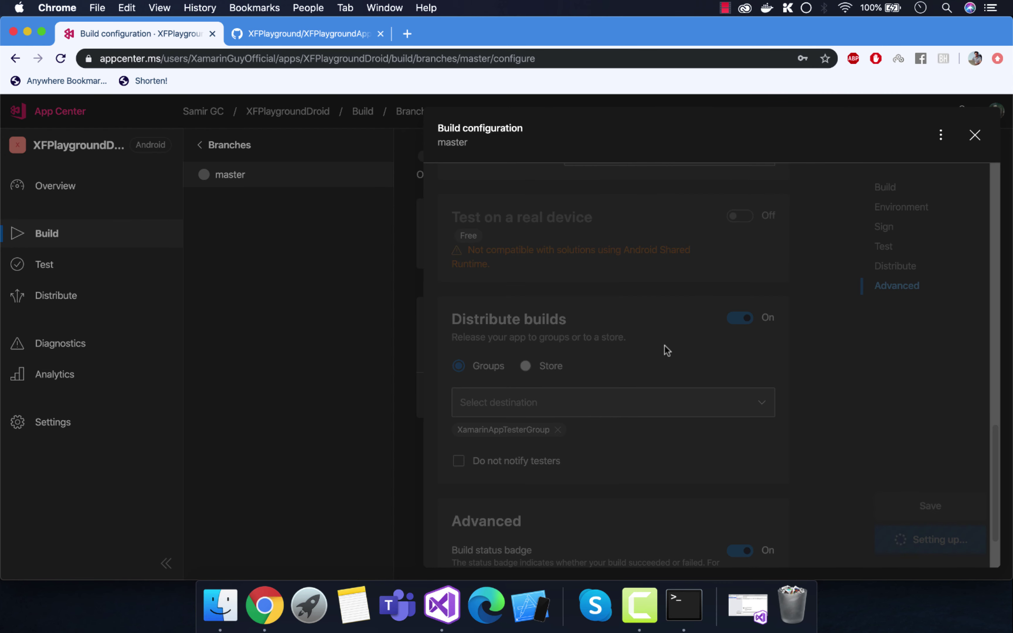
scroll(664, 345, "up", 10)
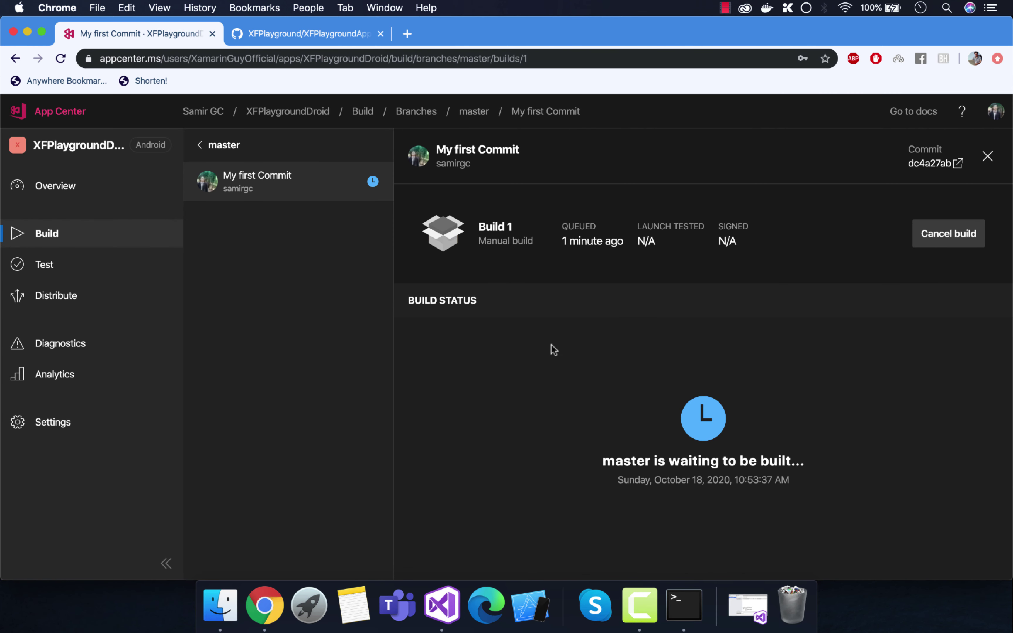
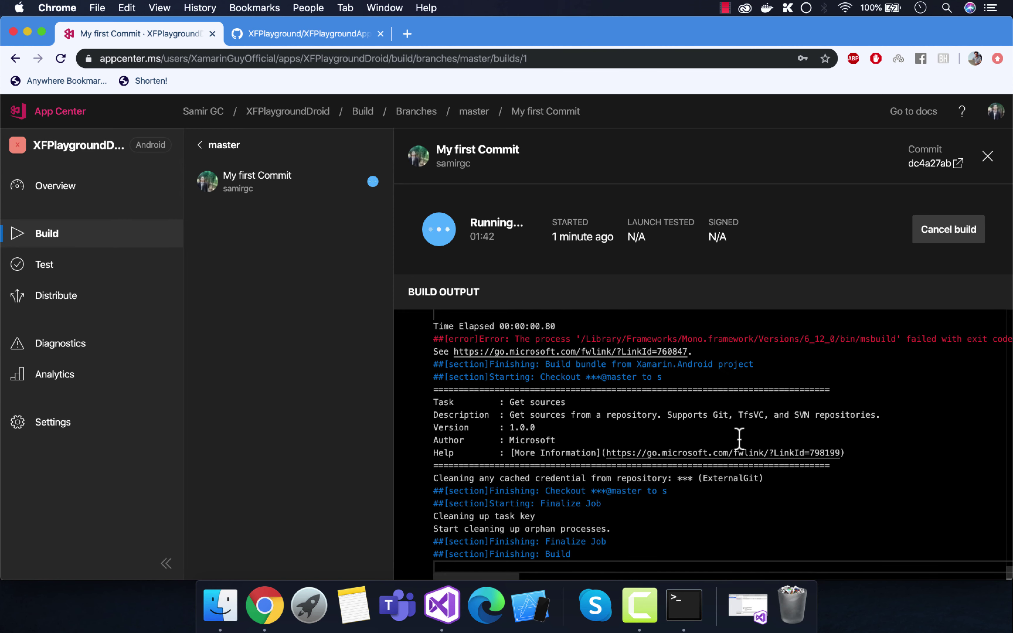
Step: Select the full 'error XA0119: Using the shared runtime…' message in the failed build's output log
scroll(739, 439, "up", 5)
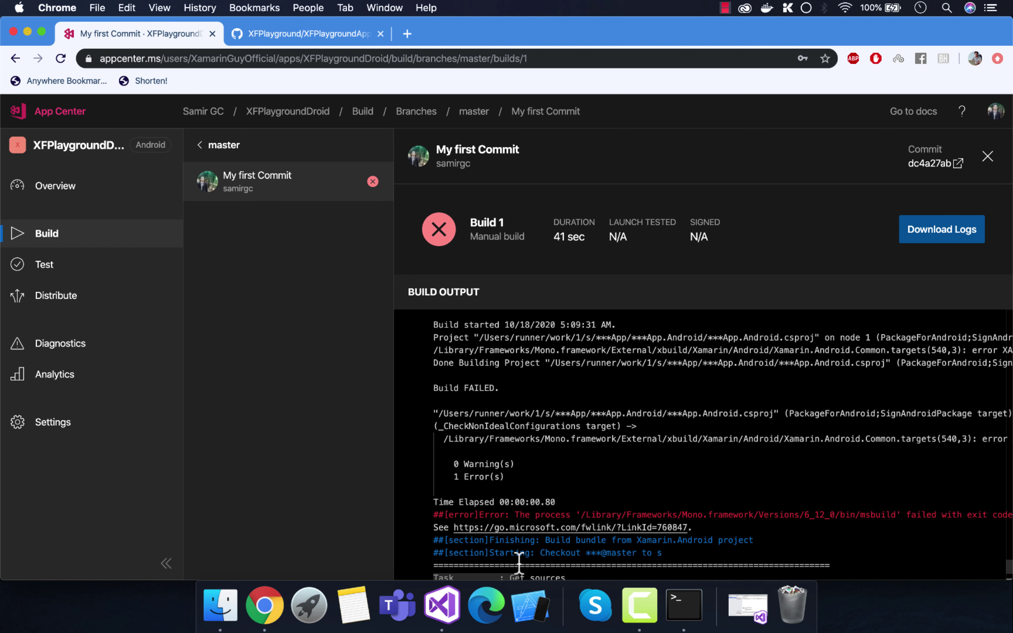
left_click_drag(503, 576, 587, 573)
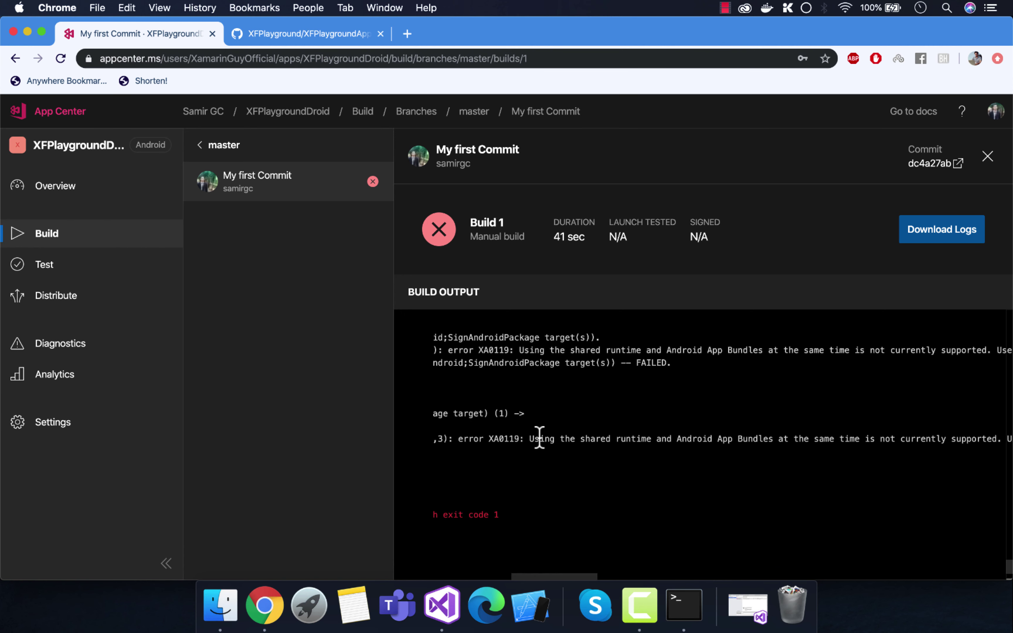
left_click_drag(527, 439, 882, 441)
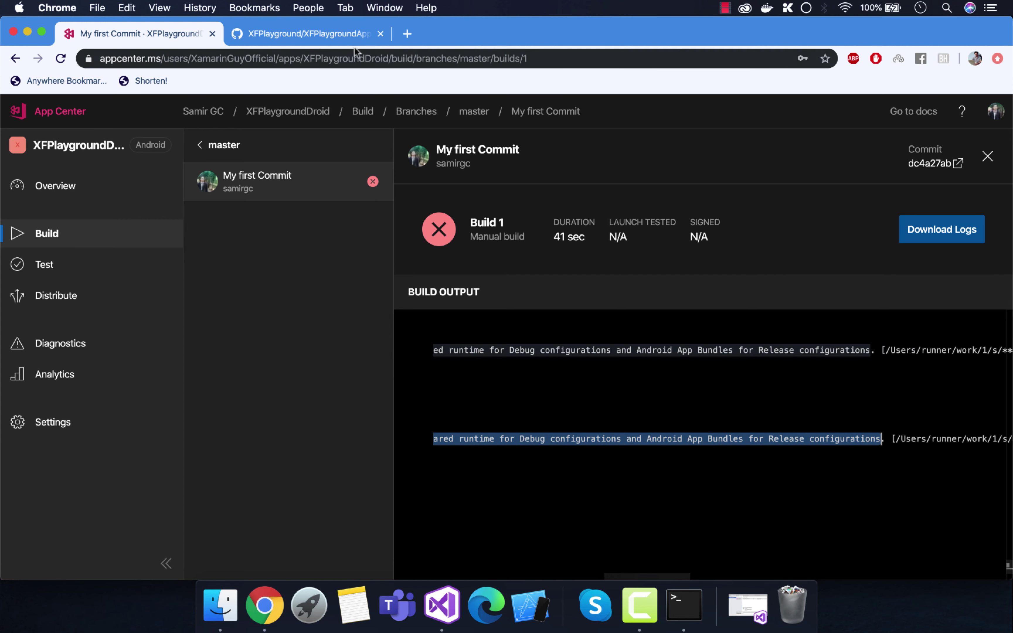
Step: Search the web for the XA0119 error and open the matching GitHub issue
left_click(407, 34)
type("Using the shared runtime and Android App Bundles at the same time is not currently supported. Use the shared runtime for Debug configurations and Android App Bundles for Release configurations")
key("Return")
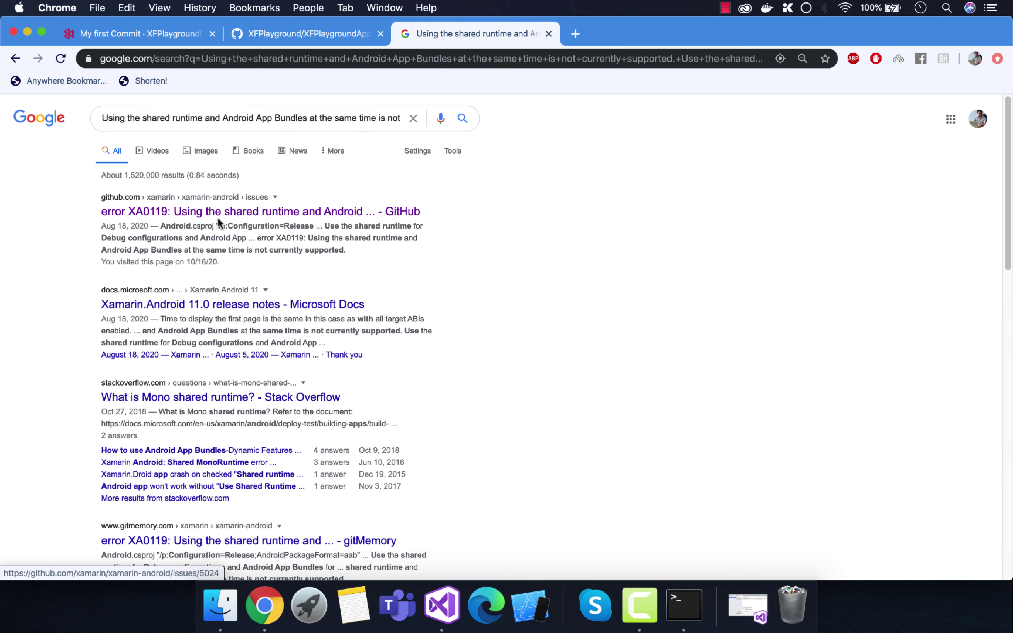
left_click(339, 216)
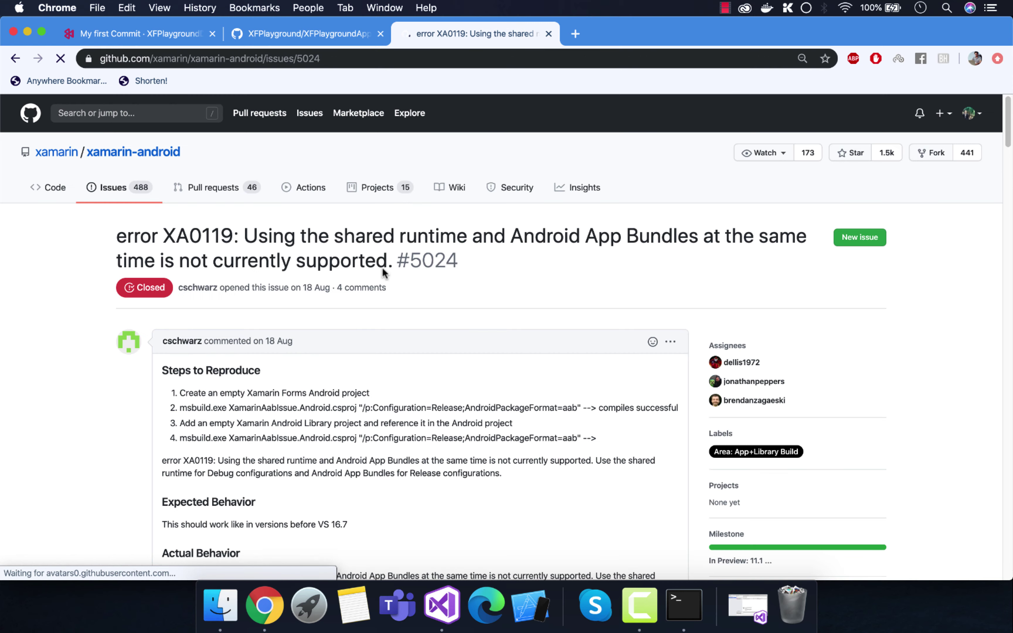
Step: Copy the issue's PropertyGroup workaround setting AndroidUseSharedRuntime to false, then return to Visual Studio
scroll(323, 226, "down", 7)
scroll(276, 339, "down", 15)
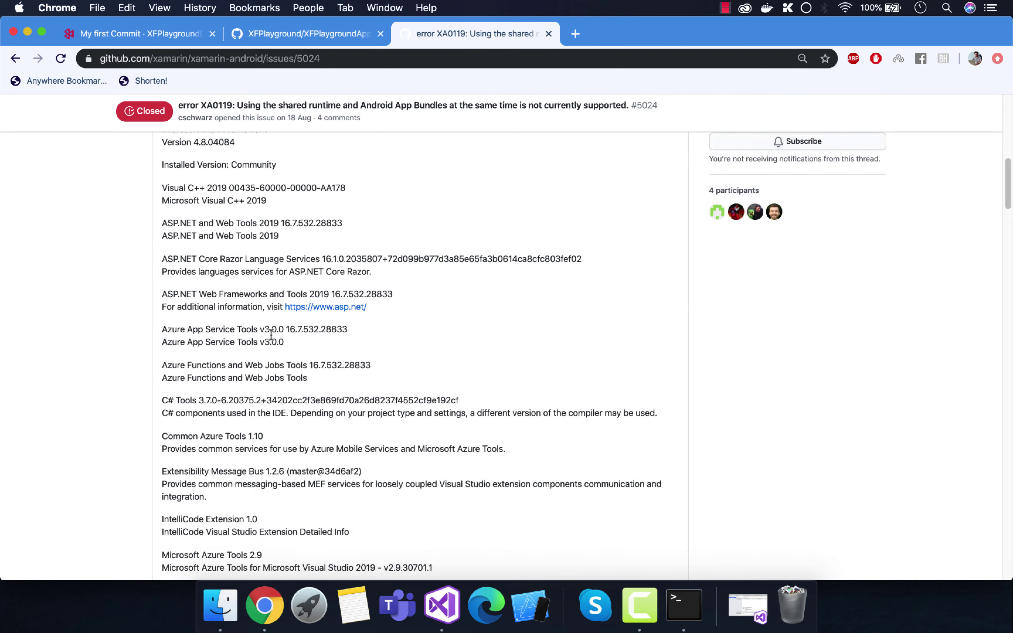
scroll(271, 347, "down", 20)
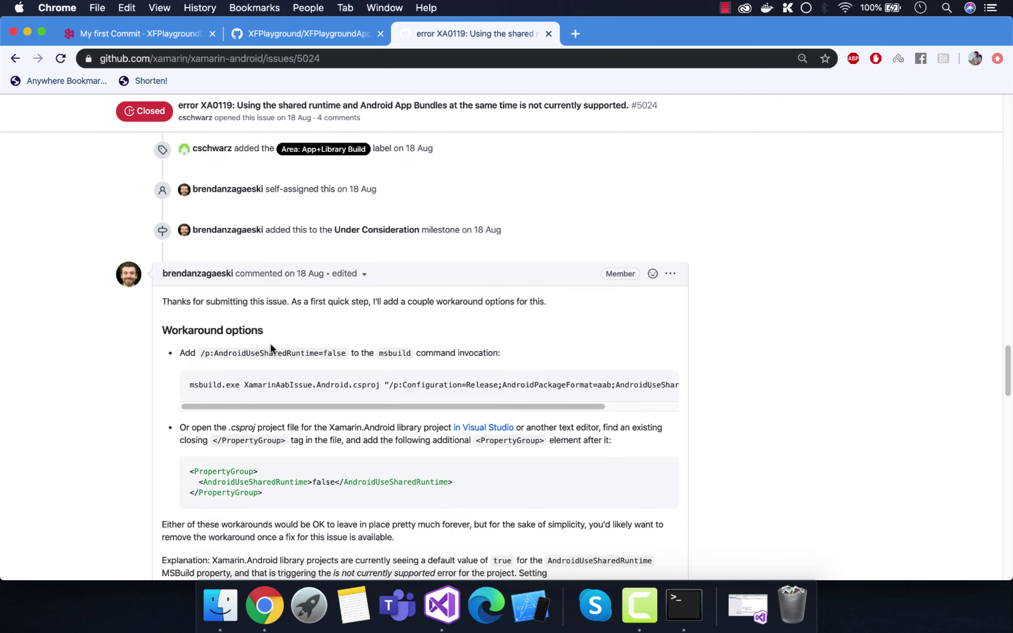
left_click_drag(189, 368, 277, 397)
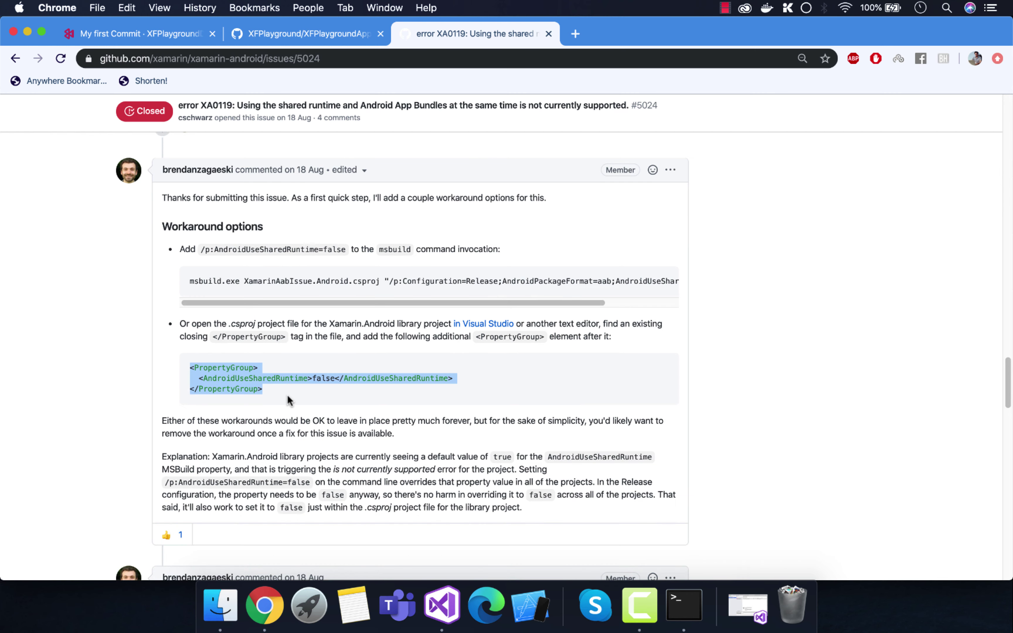
right_click(194, 367)
left_click(222, 396)
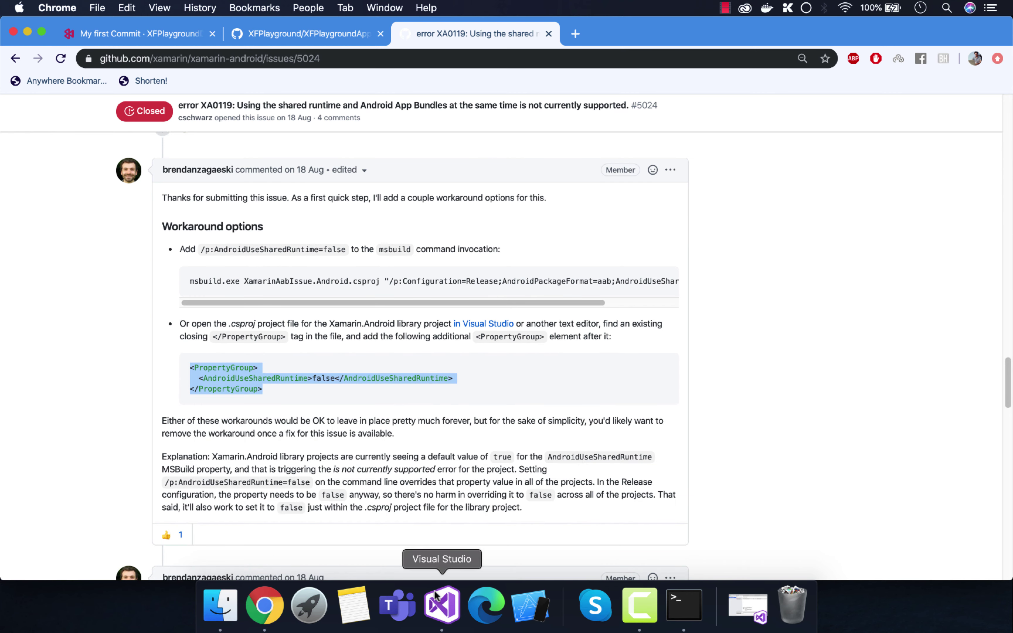
left_click(442, 604)
left_click(401, 206)
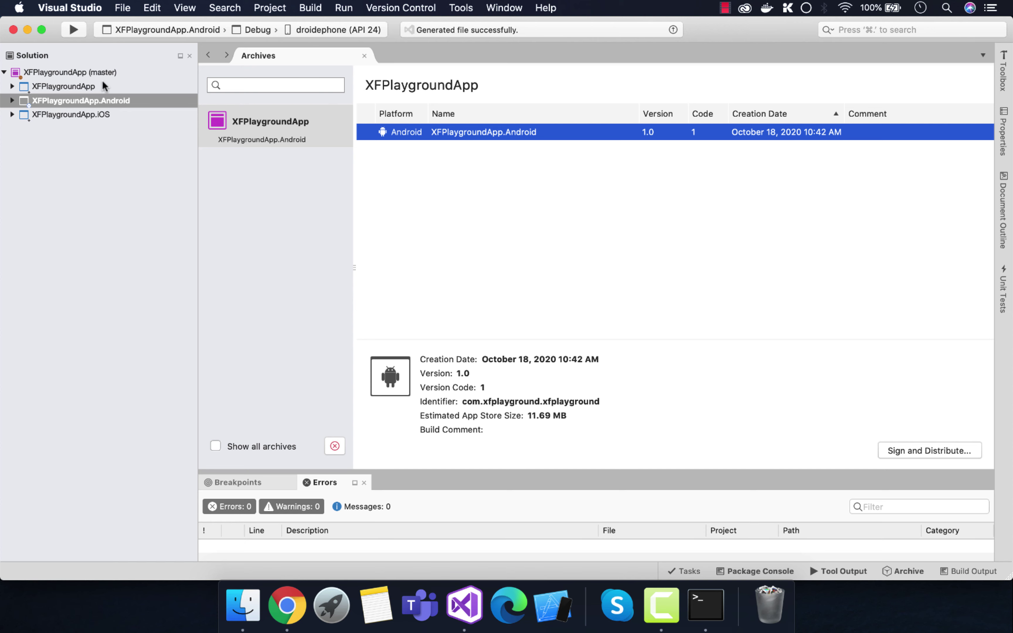
Step: Unload the XFPlaygroundApp.Android project and open its project file for editing
left_click(364, 56)
right_click(82, 101)
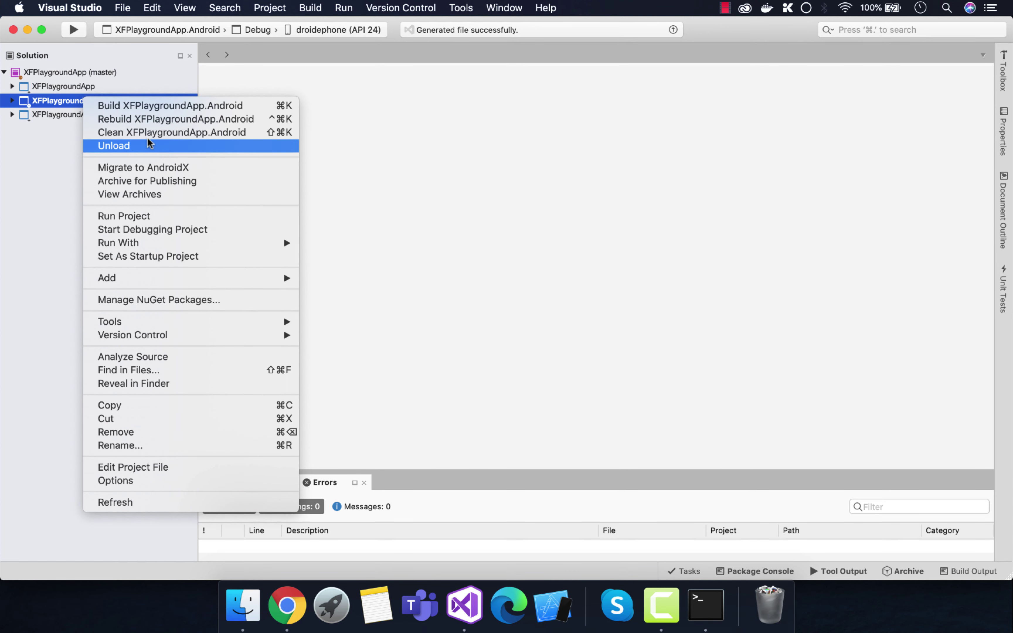
left_click(149, 144)
right_click(92, 100)
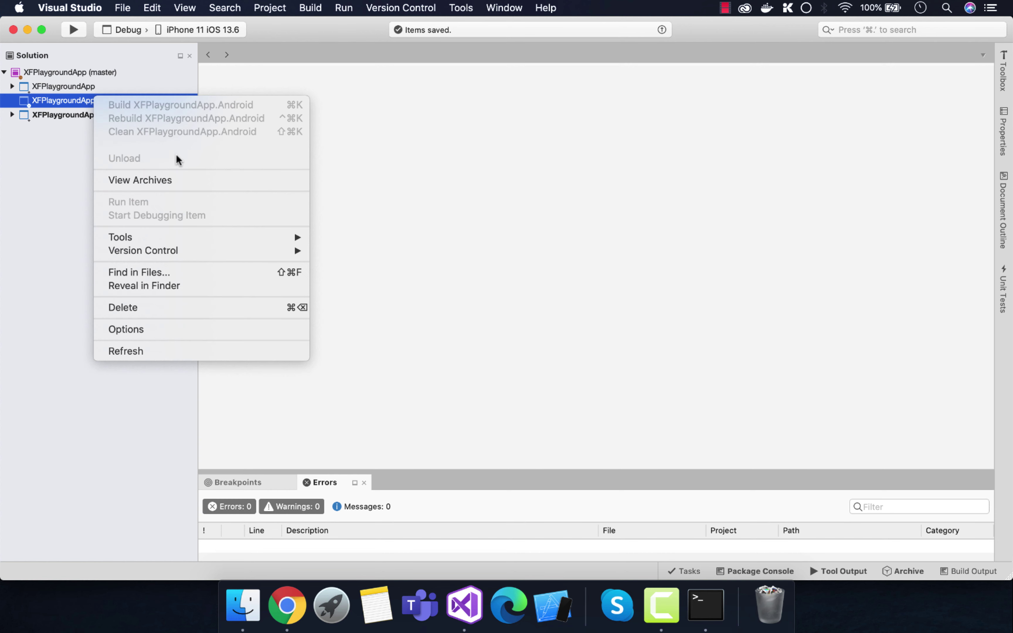
mouse_move(210, 237)
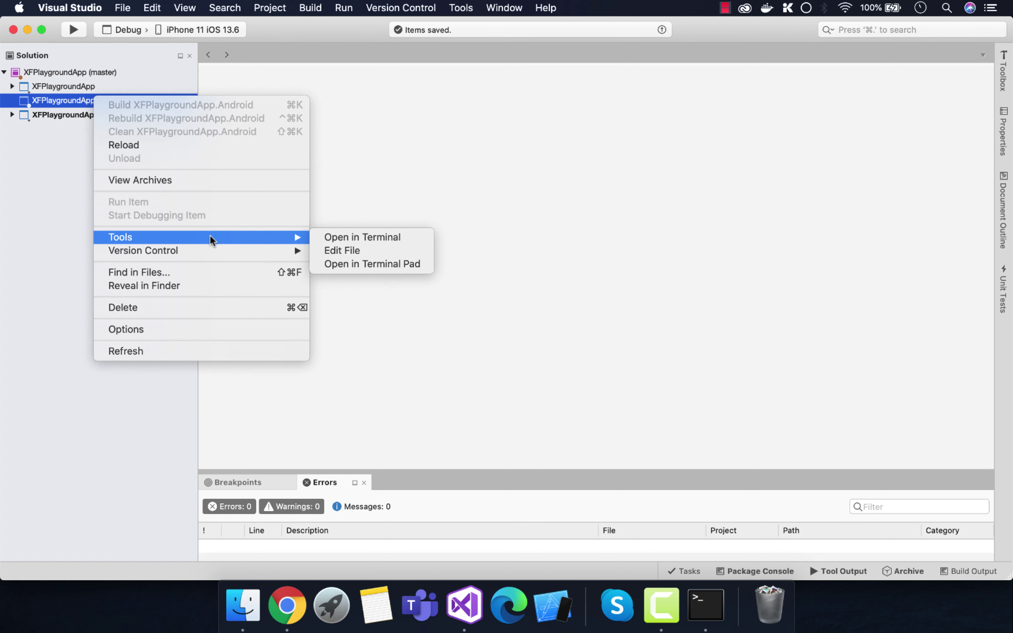
left_click(333, 251)
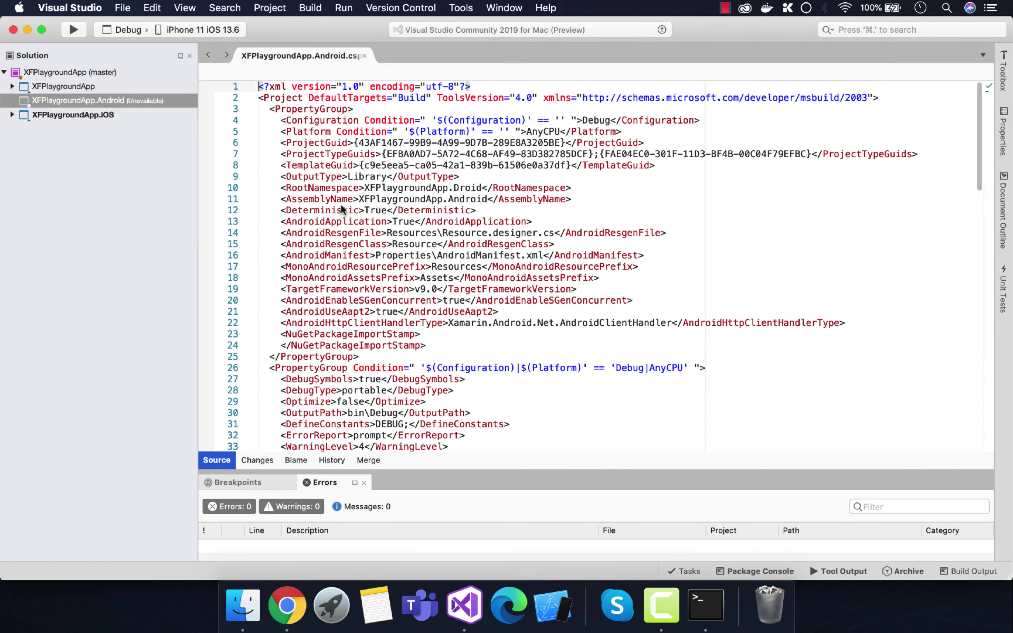
Step: Paste the AndroidUseSharedRuntime false PropertyGroup after line 43 and save the project file
scroll(450, 237, "down", 20)
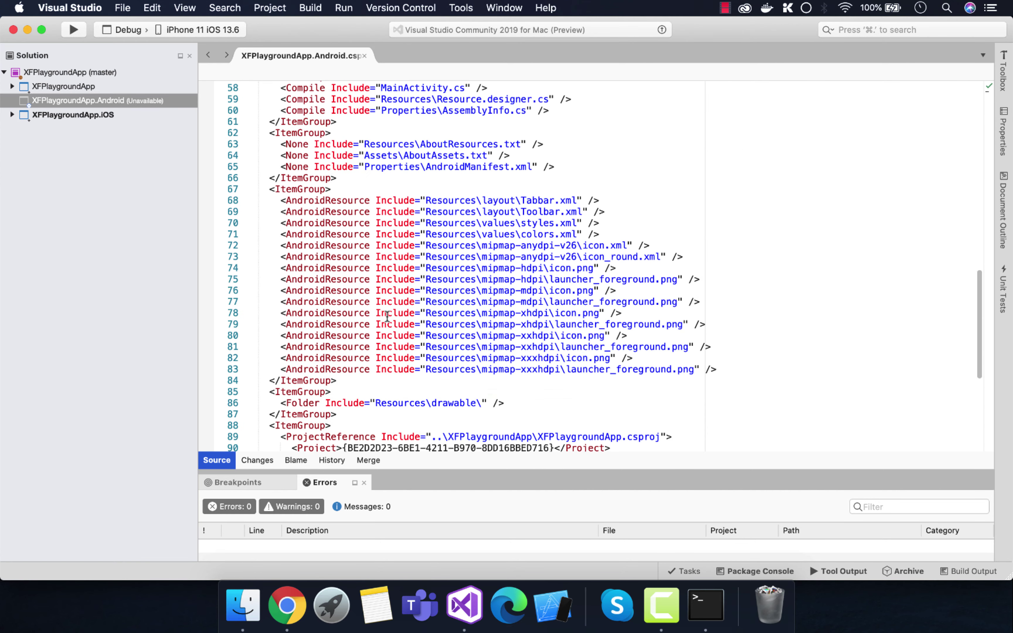
scroll(376, 258, "up", 12)
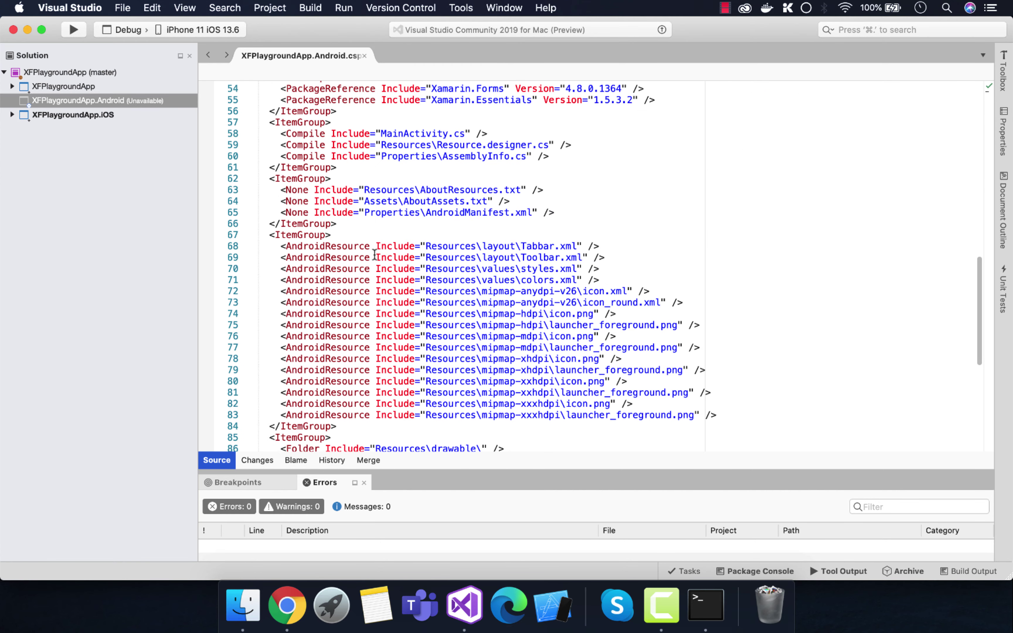
left_click(365, 242)
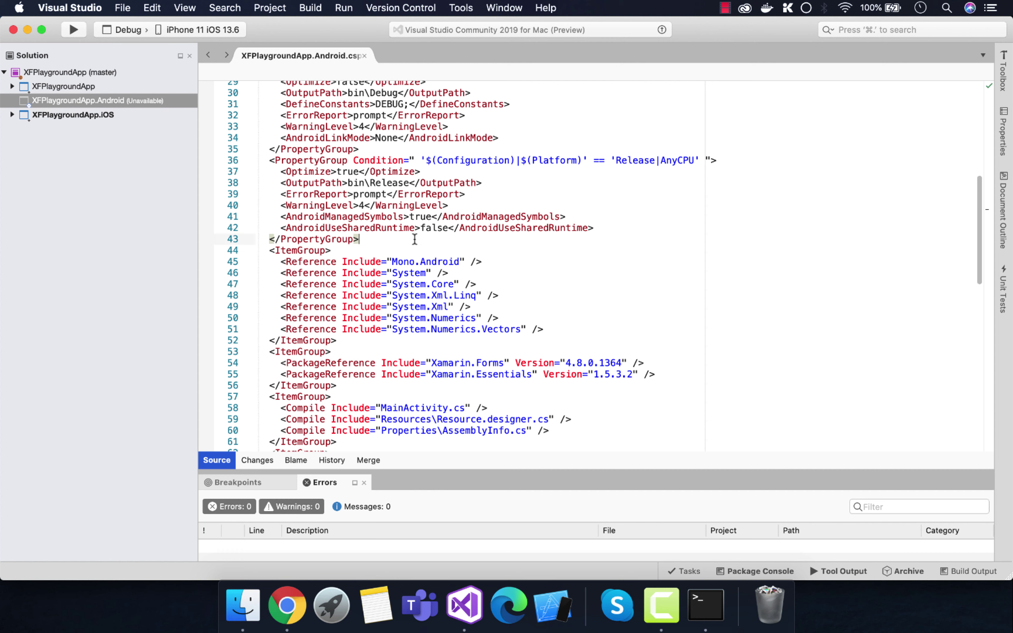
key("Return")
key("super+v")
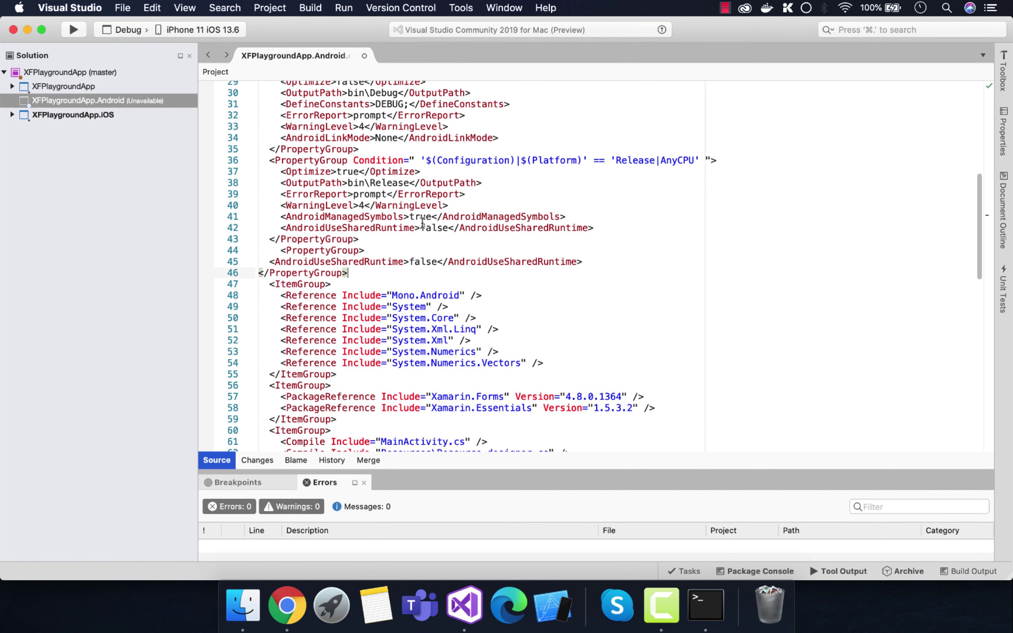
key("super+s")
Step: Reload the Android project, close the file editor and the XFPlaygroundApp solution, and minimize the browser
right_click(125, 97)
left_click(162, 137)
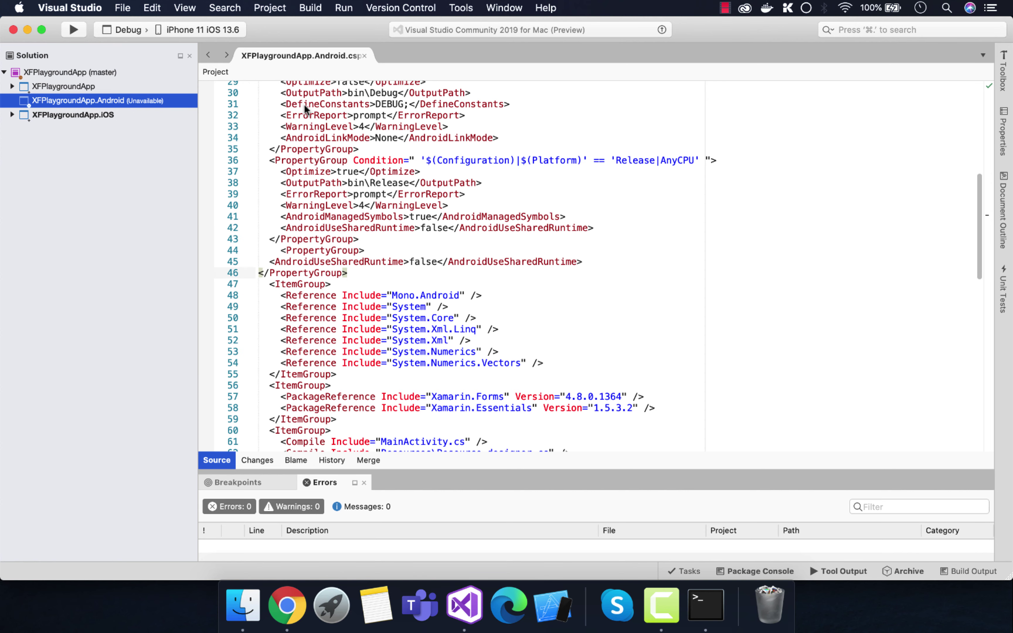
left_click(364, 55)
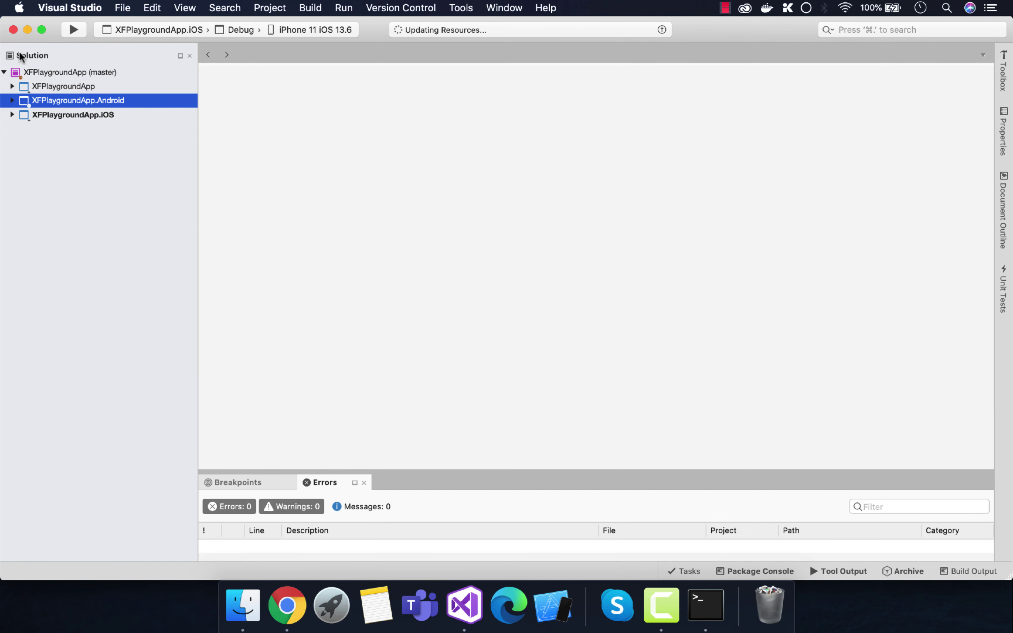
left_click(13, 29)
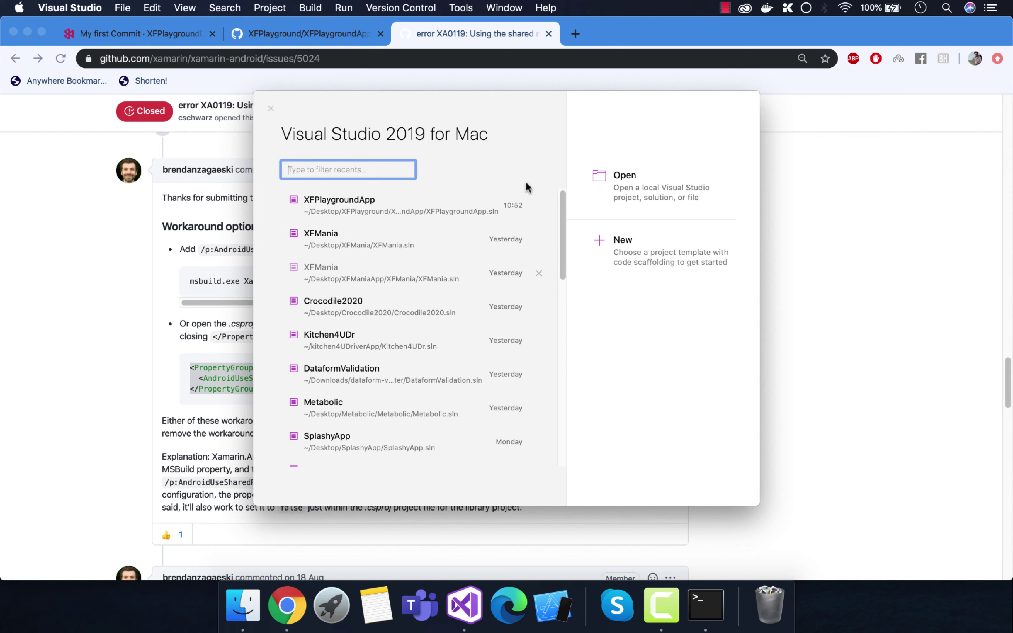
left_click(271, 108)
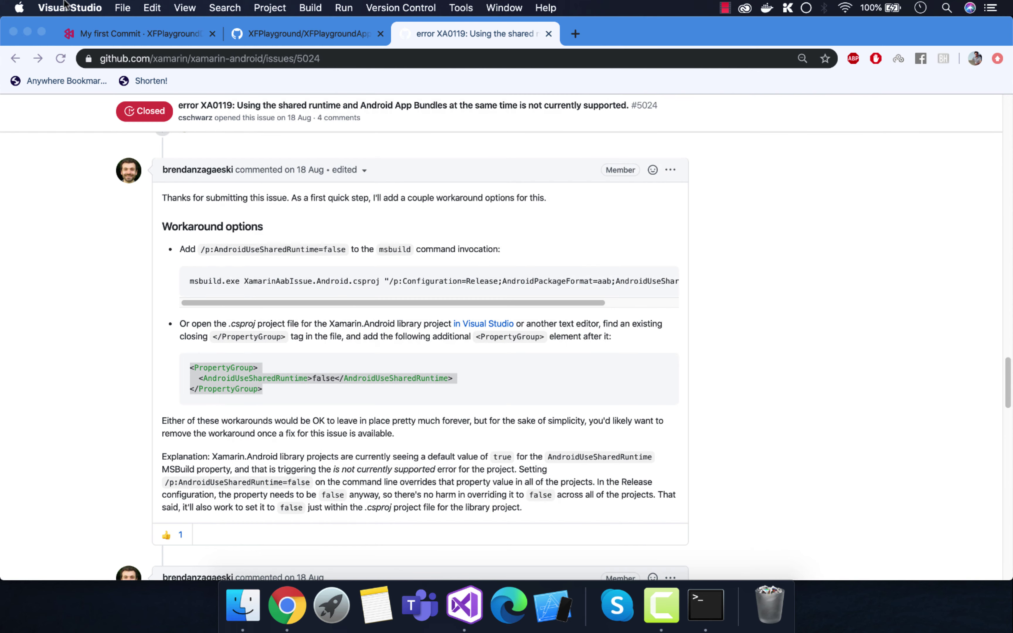
left_click(26, 33)
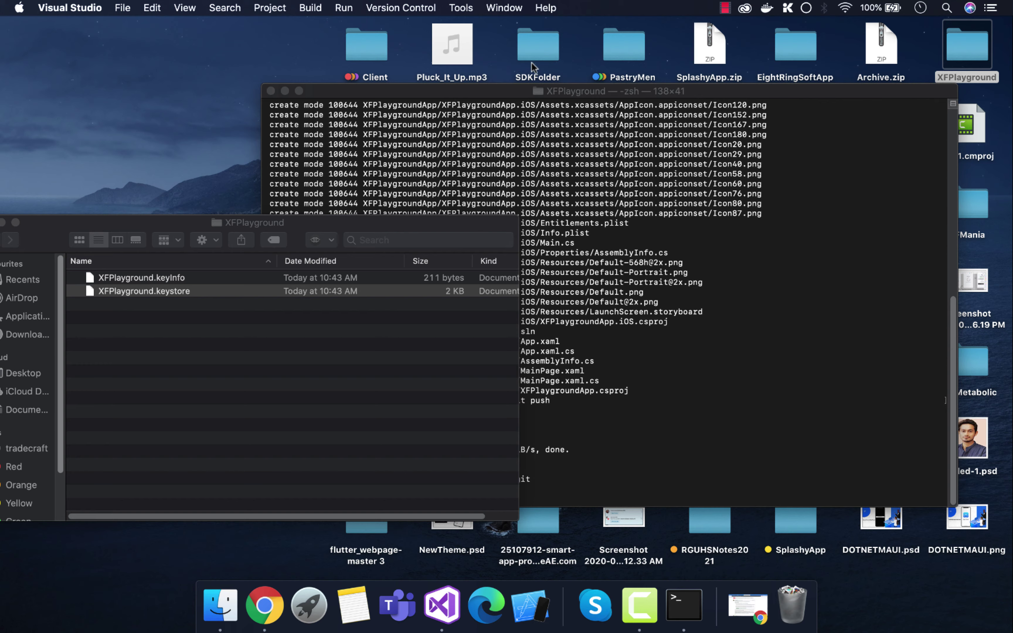
Step: Open the XFPlaygroundApp solution folder and move its .vs folder to the Bin
left_click_drag(591, 98, 364, 97)
double_click(980, 42)
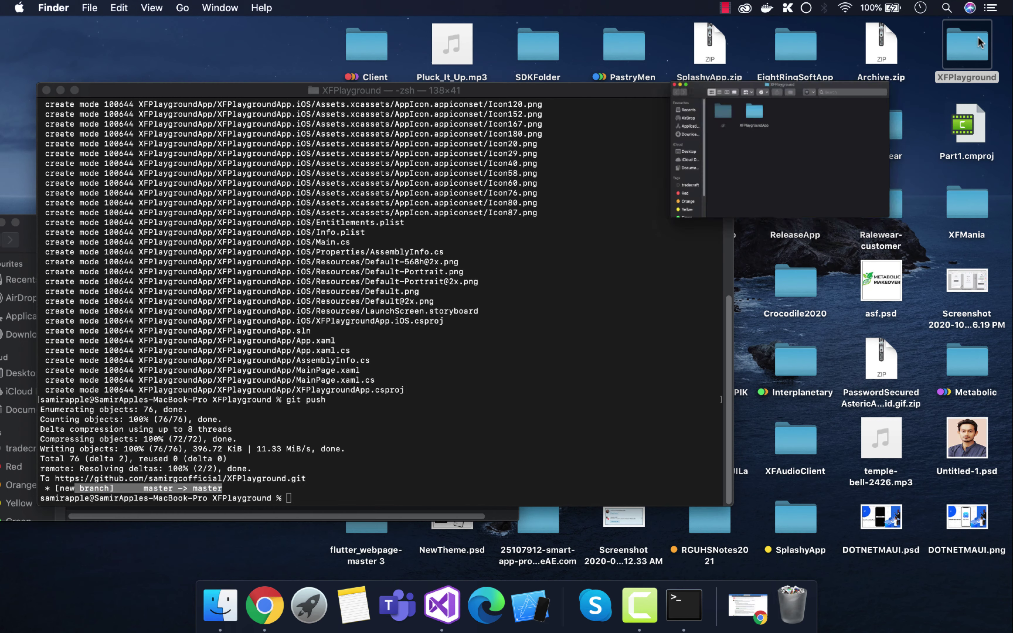
left_click_drag(437, 200, 573, 205)
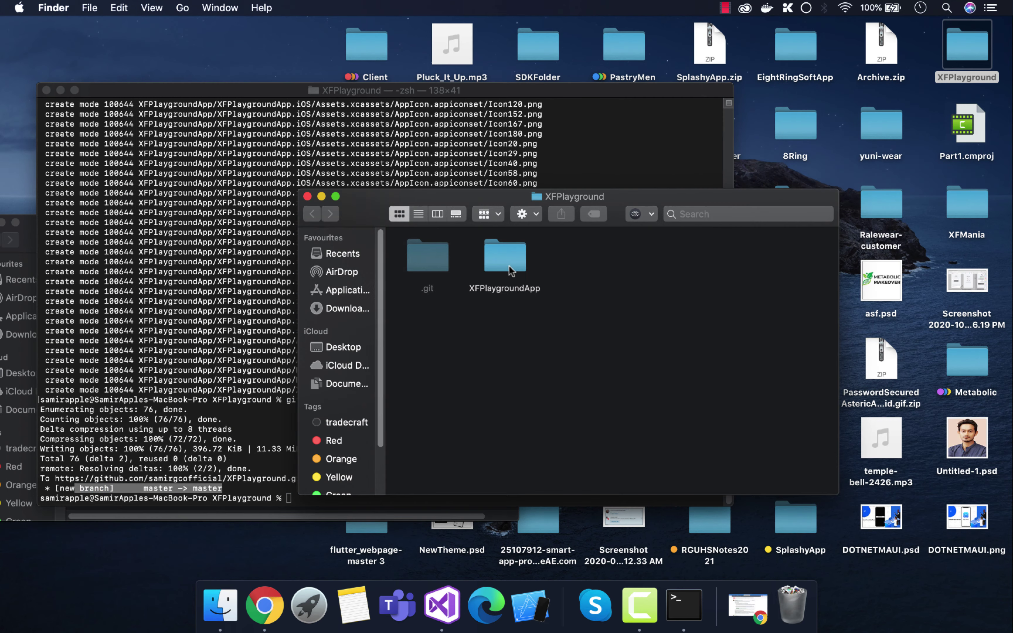
double_click(509, 266)
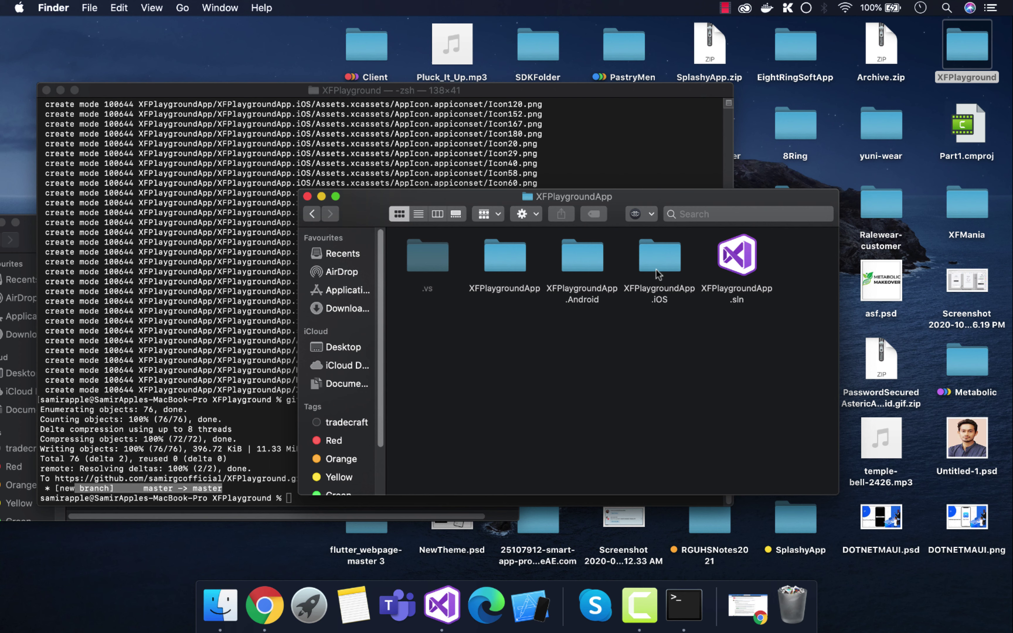
left_click(458, 263)
right_click(448, 261)
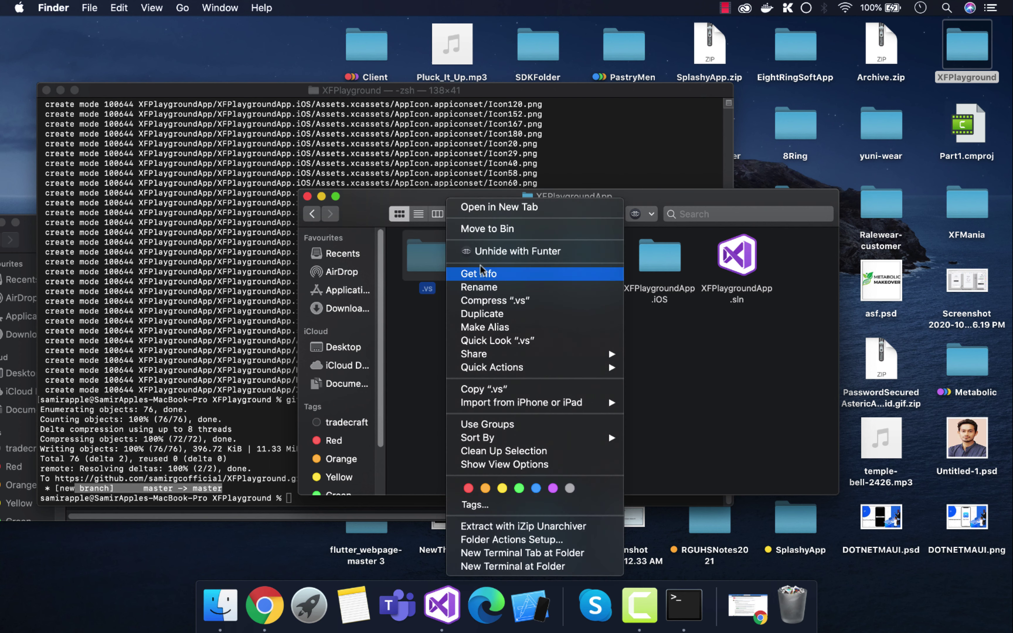
left_click(492, 230)
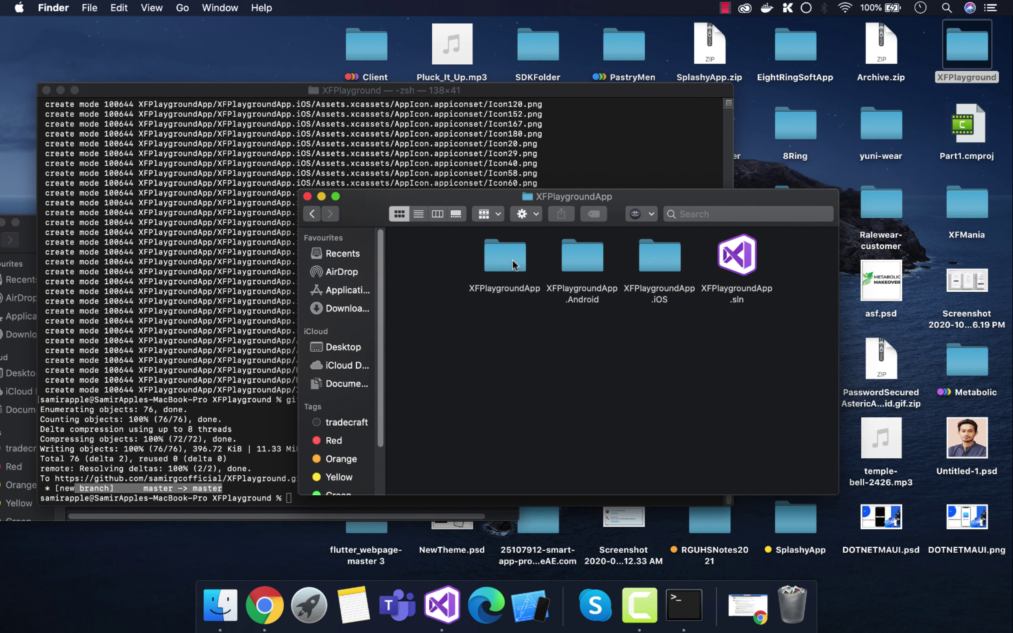
Step: Move the bin and obj folders of the shared XFPlaygroundApp project to the Bin
double_click(512, 260)
left_click(640, 274)
left_click(513, 339, "super")
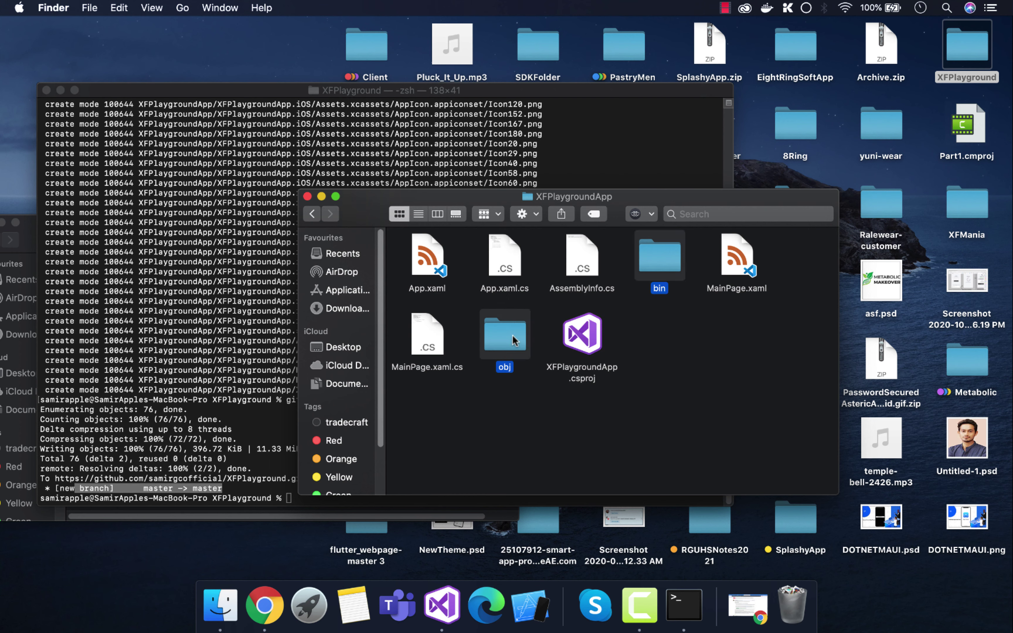
right_click(513, 339)
left_click(552, 229)
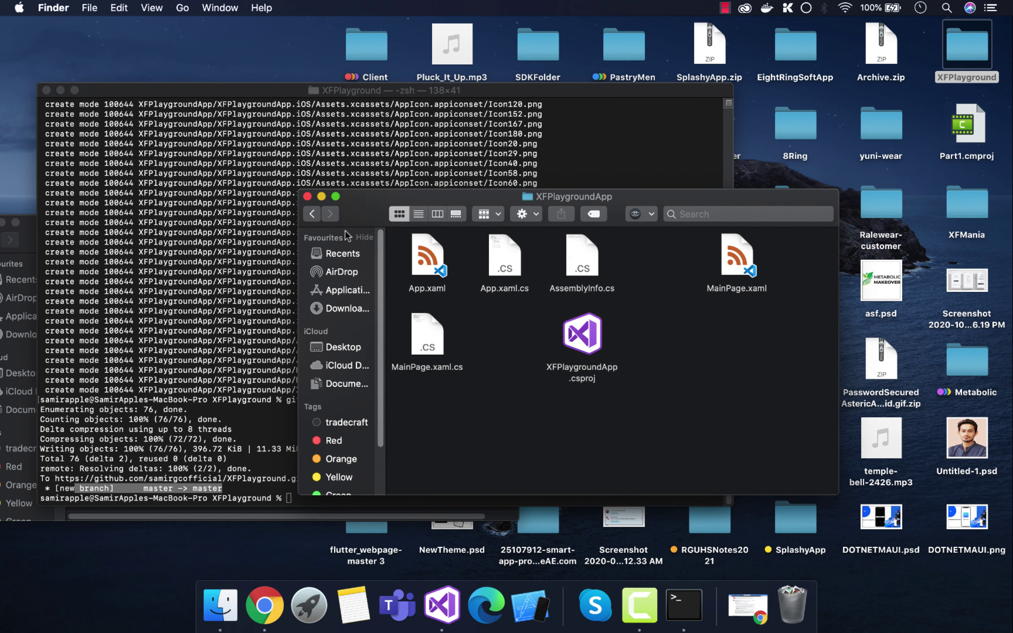
left_click(312, 214)
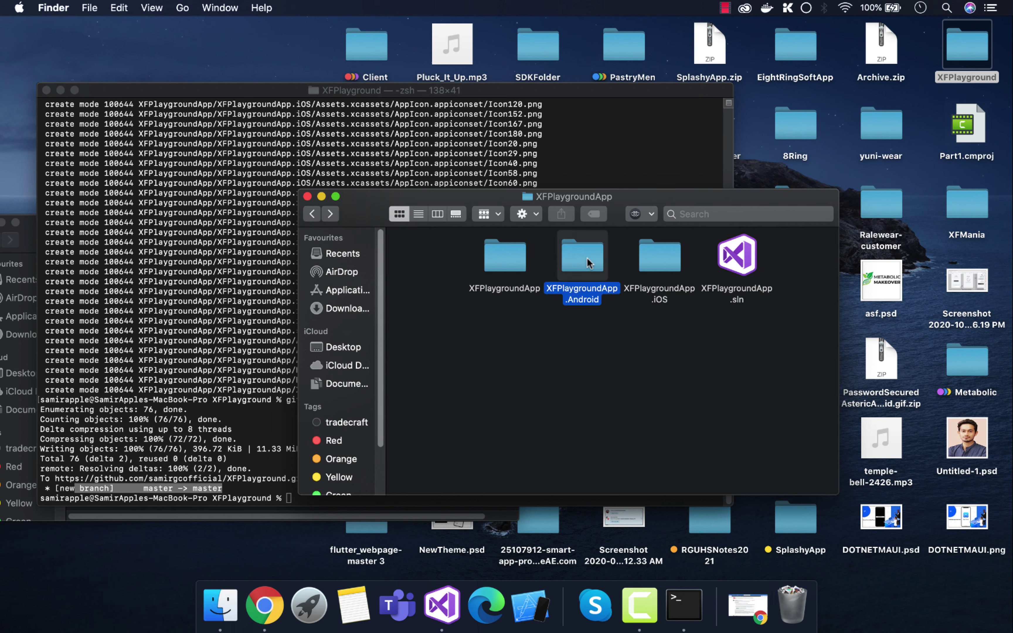
Step: Move the bin and obj folders of XFPlaygroundApp.Android to the Bin
double_click(596, 275)
left_click(651, 262)
left_click(518, 264, "super")
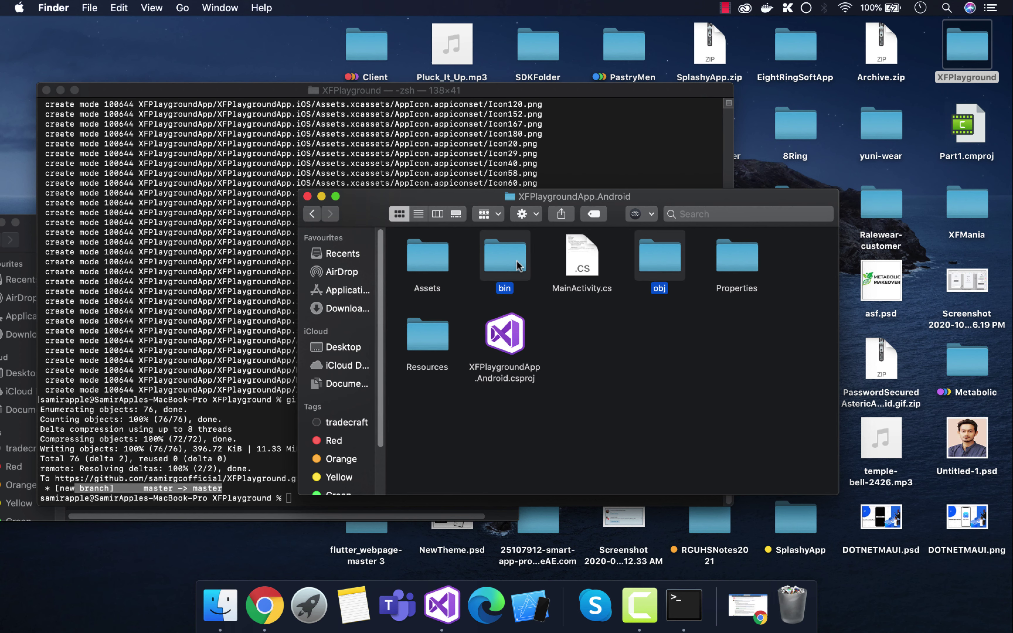
right_click(518, 265)
left_click(544, 227)
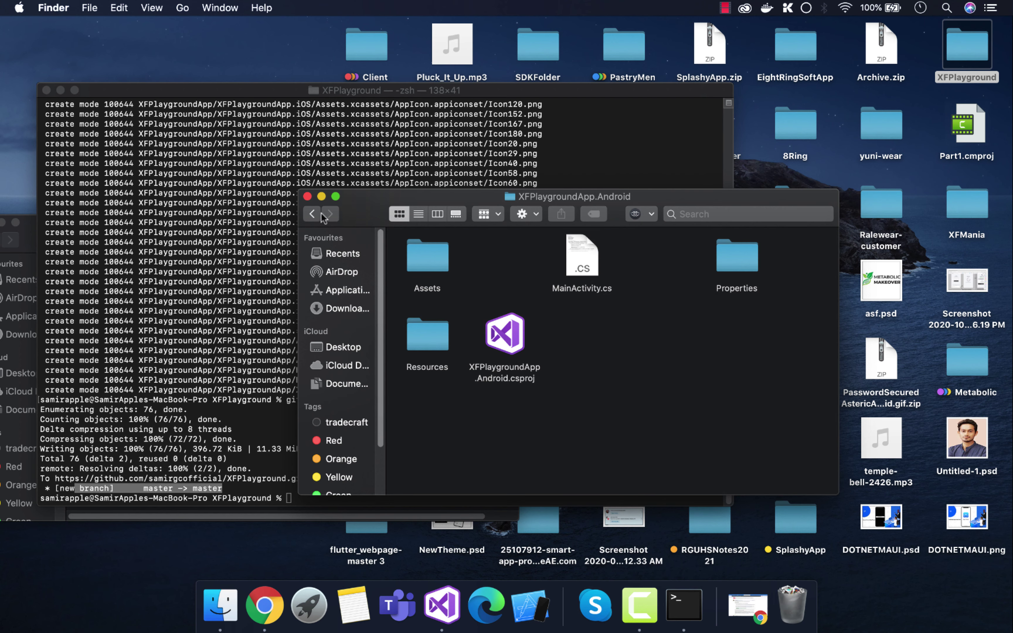
left_click(312, 214)
Step: Move the bin and obj folders of XFPlaygroundApp.iOS to the Bin
double_click(659, 256)
left_click(582, 257)
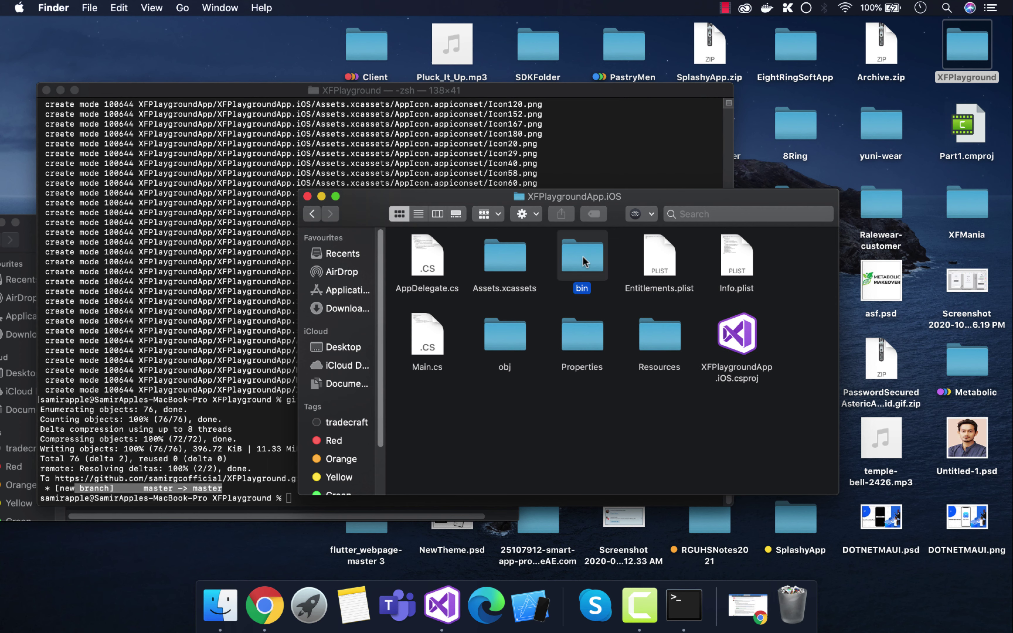
left_click(497, 334, "super")
right_click(496, 334)
left_click(546, 226)
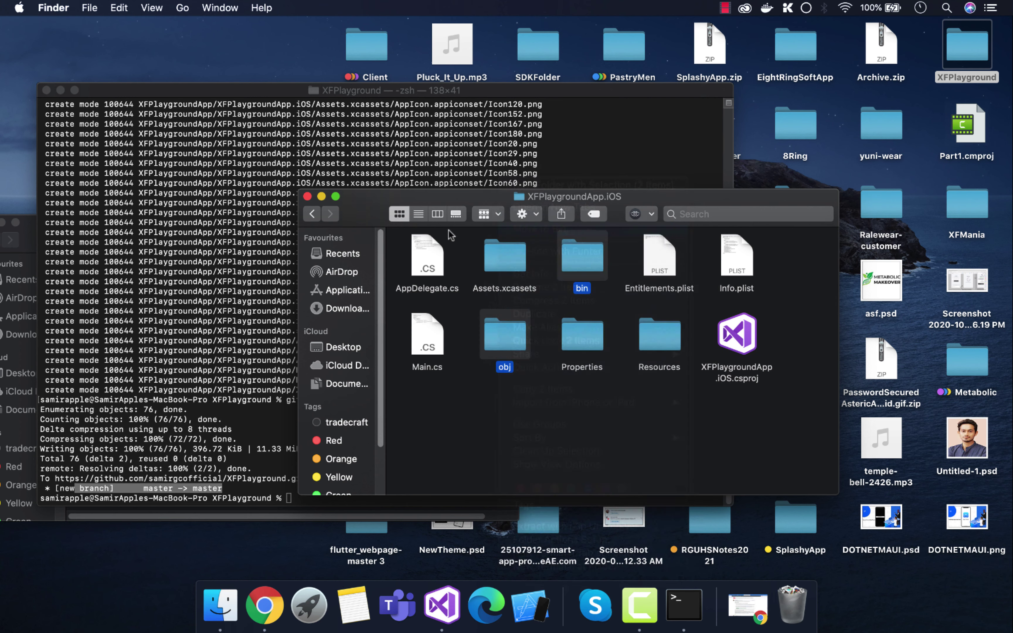
left_click(318, 217)
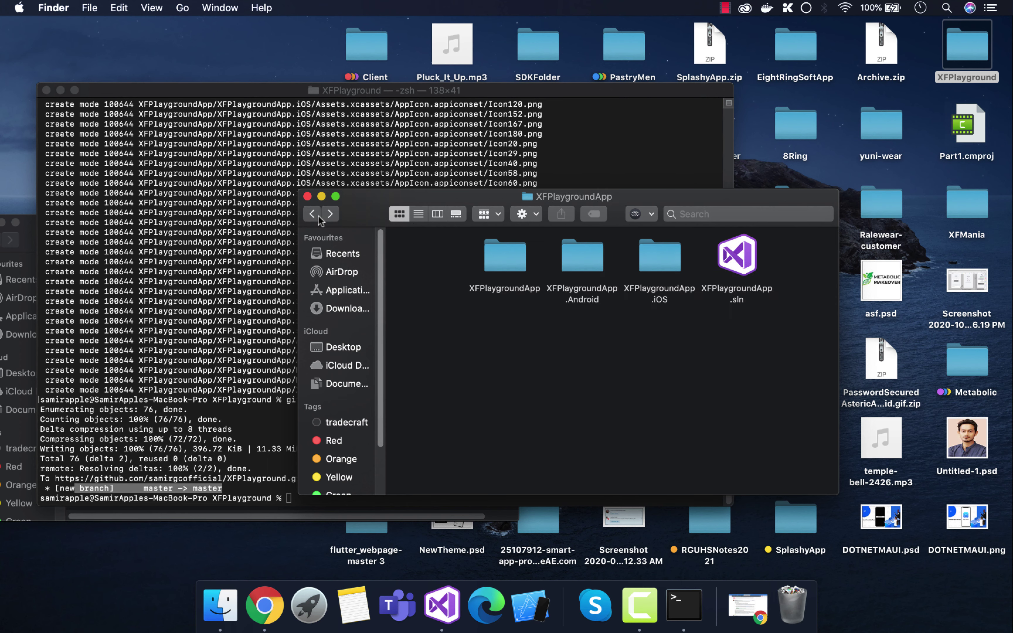
Step: Stage all changes in Terminal with git add --all
left_click(236, 460)
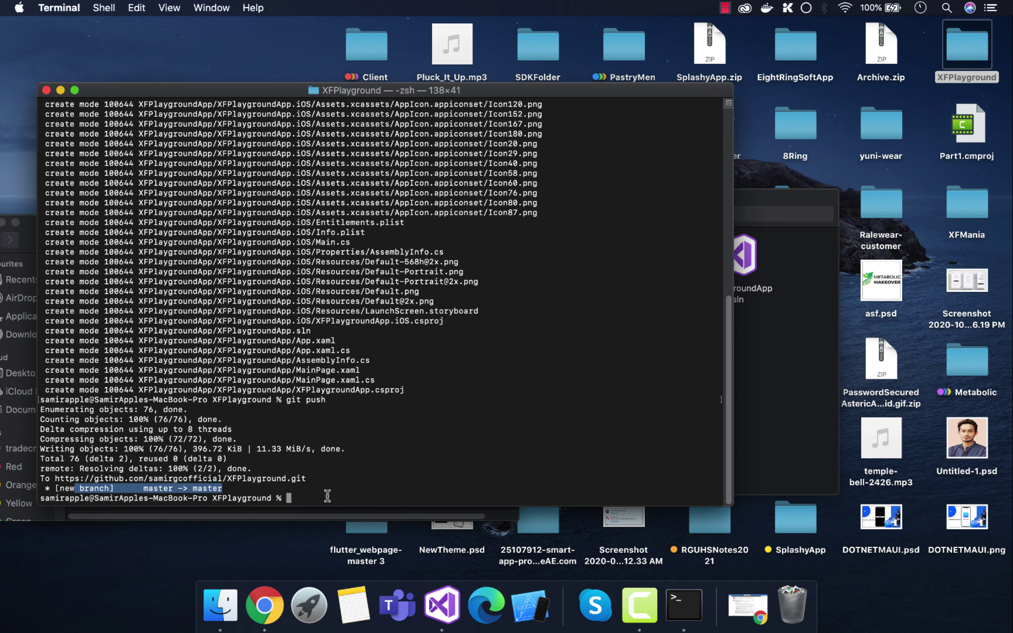
left_click(341, 499)
type("gi")
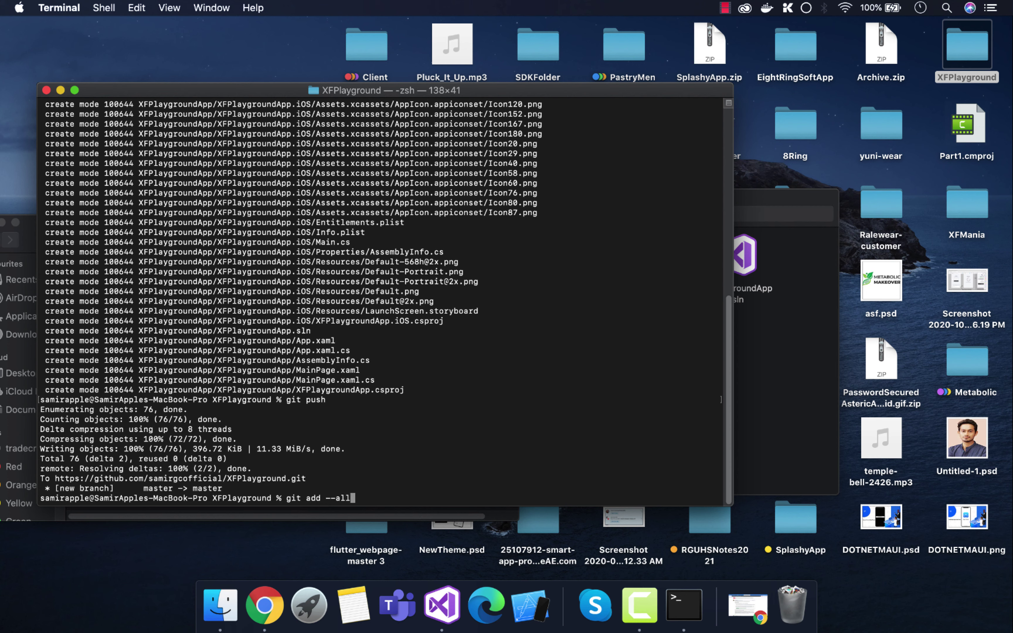
type("t add --all")
key("Return")
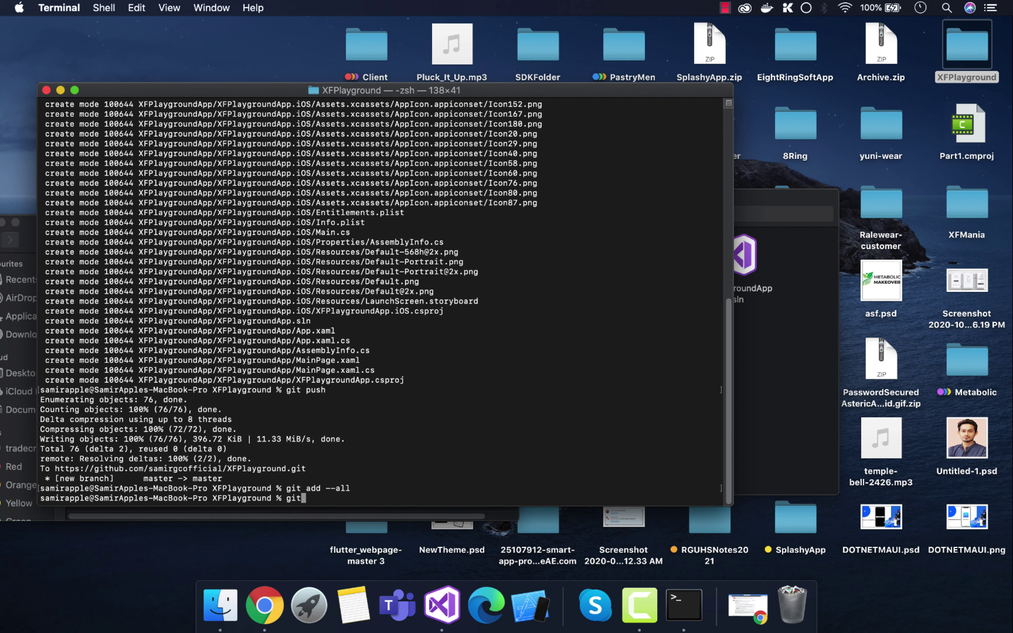
Step: Commit the changes with the message "My Second Push with APk to the tester"
type("git commit -m \"My Second")
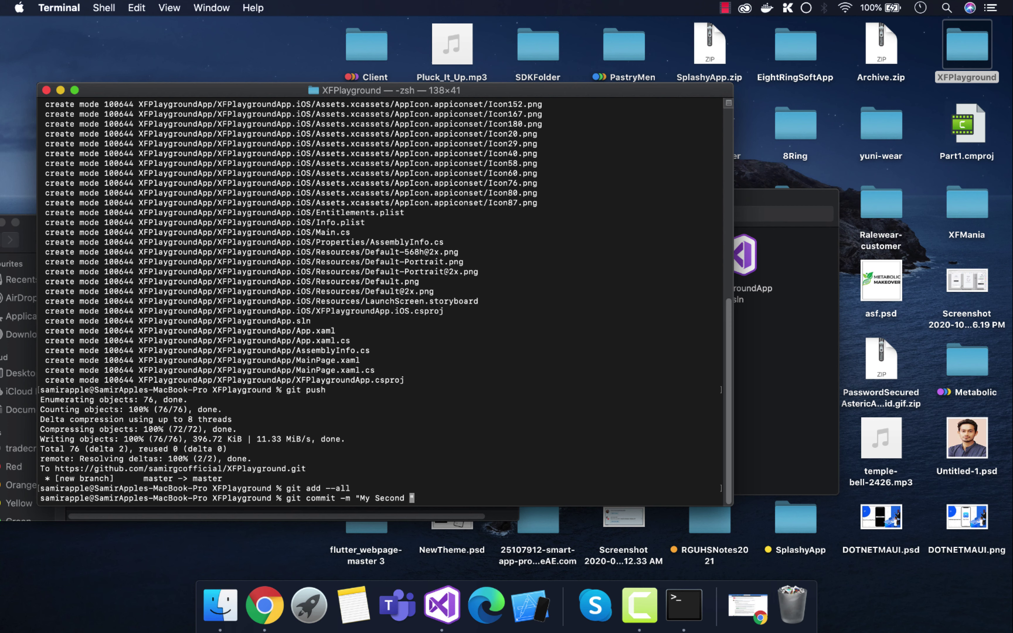
type("ith APk to the tester")
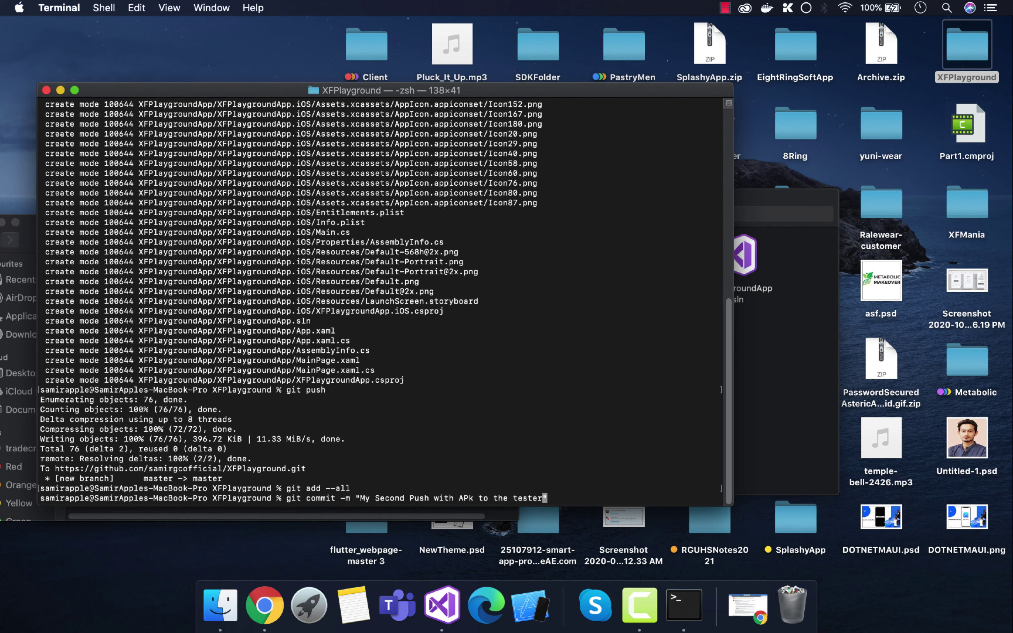
key("Return")
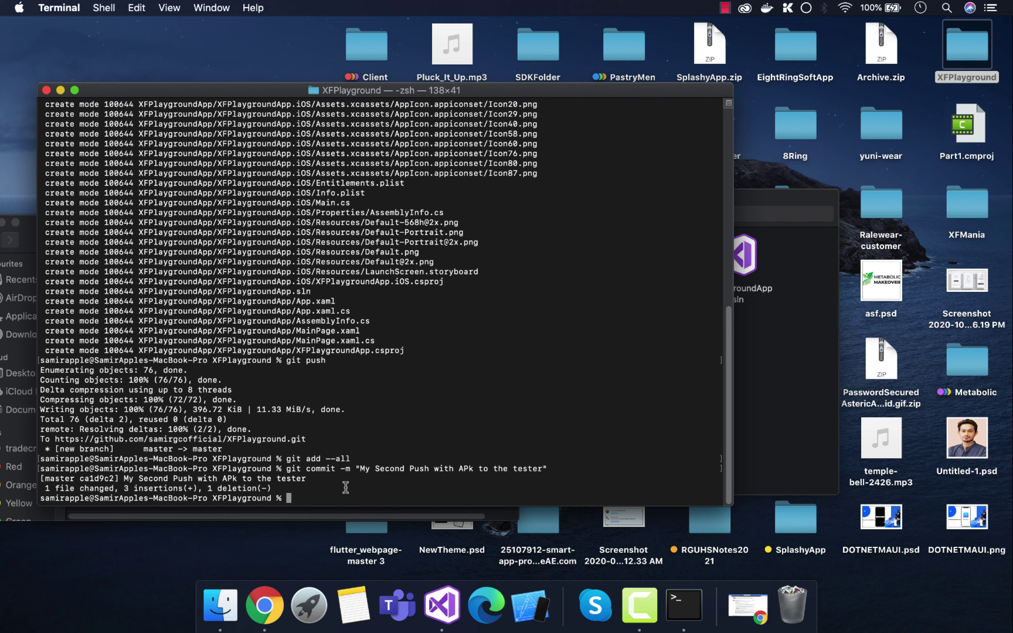
Step: Push the commit to GitHub with git push, then switch to Chrome
type("git push")
key("Return")
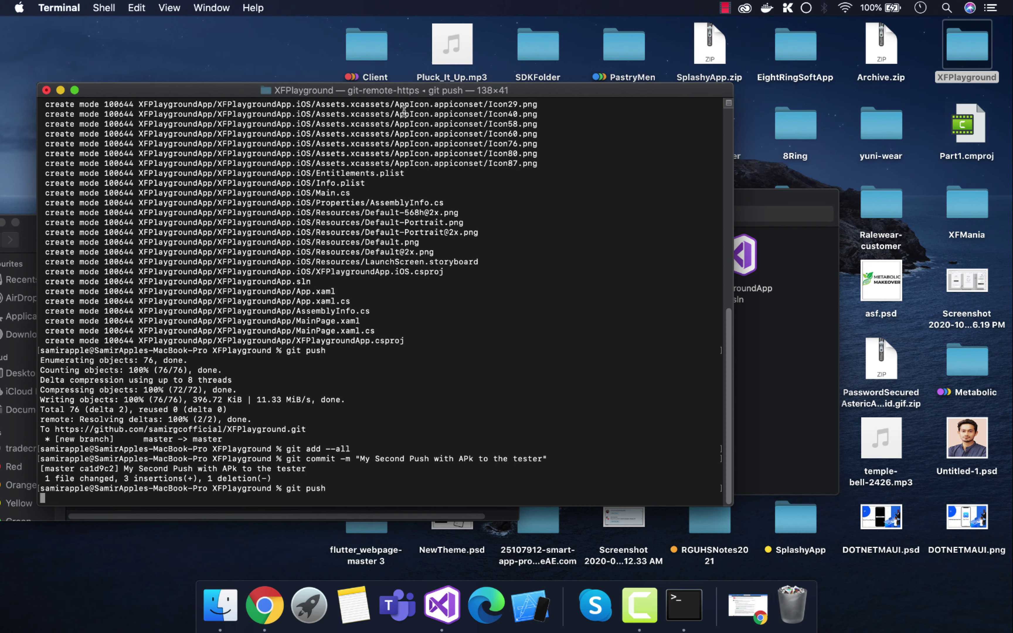
left_click_drag(419, 95, 647, 91)
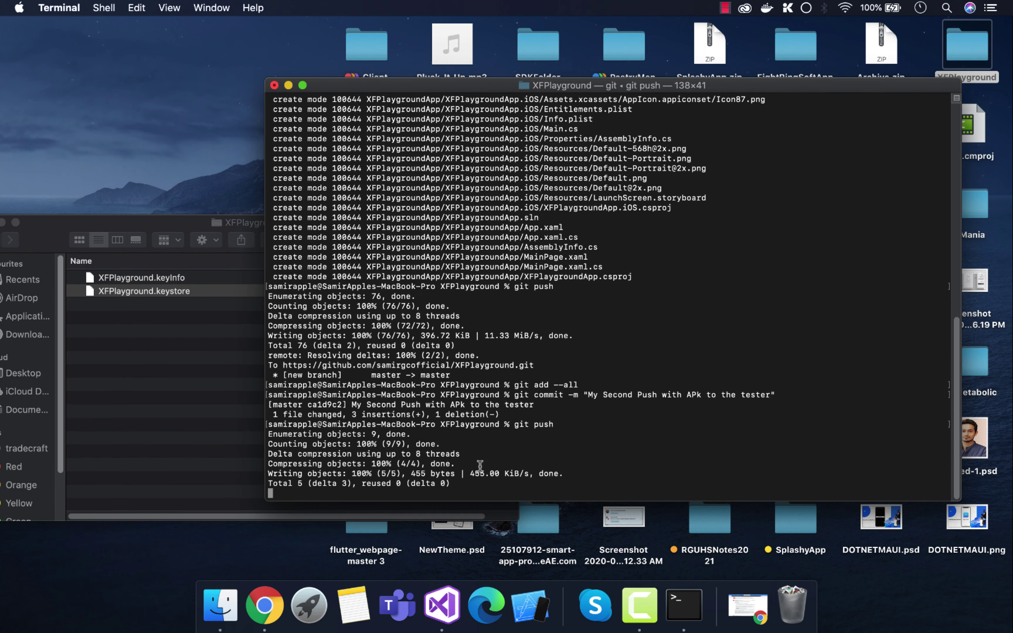
left_click(265, 605)
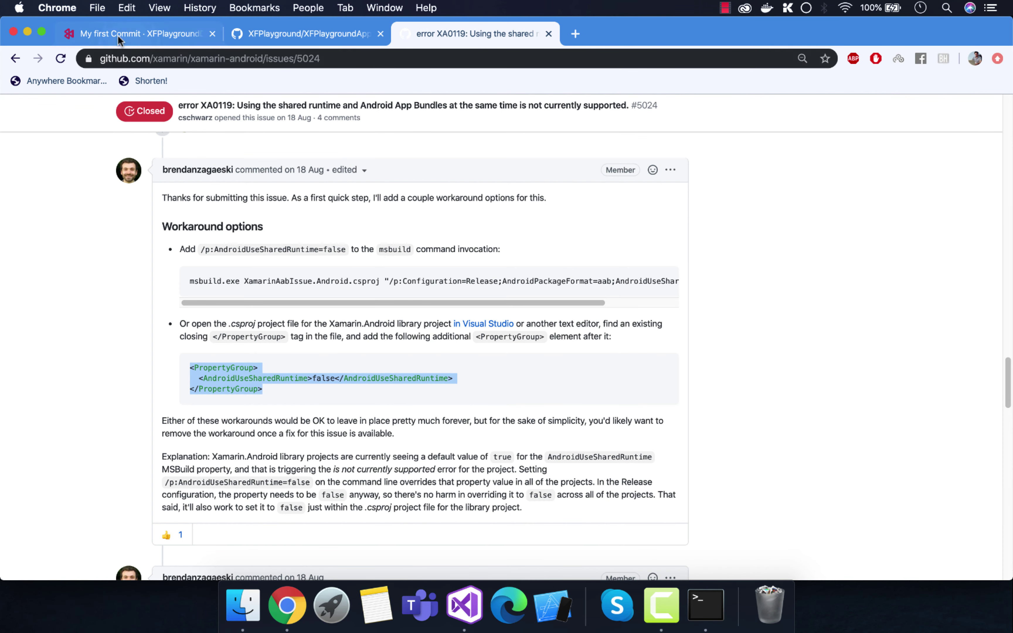
Step: Open Build 3 for the "My Second Push with APk to the tester" commit and highlight its label
left_click(118, 36)
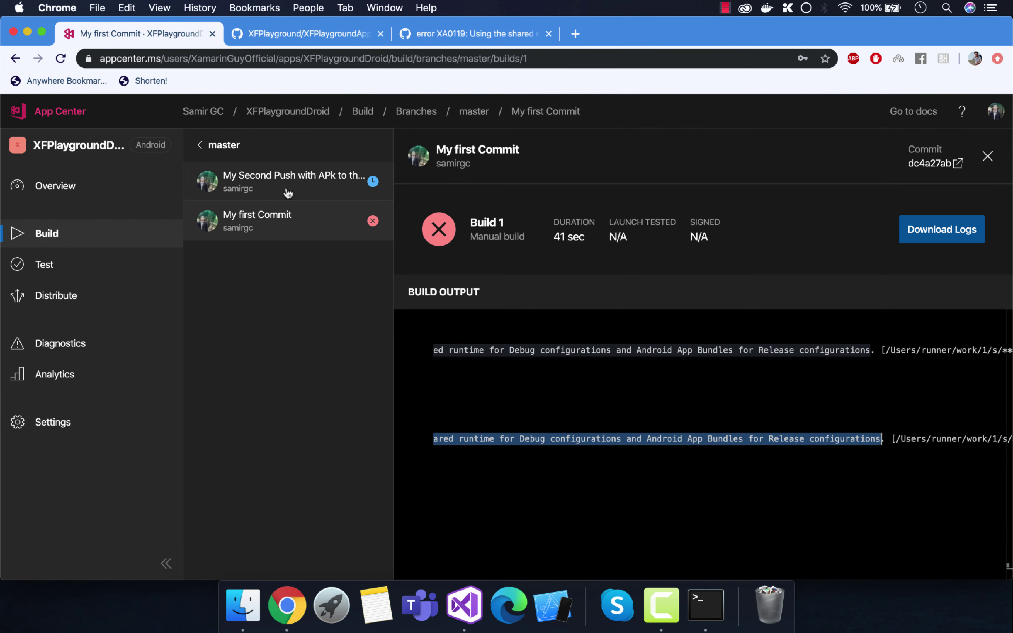
left_click(314, 184)
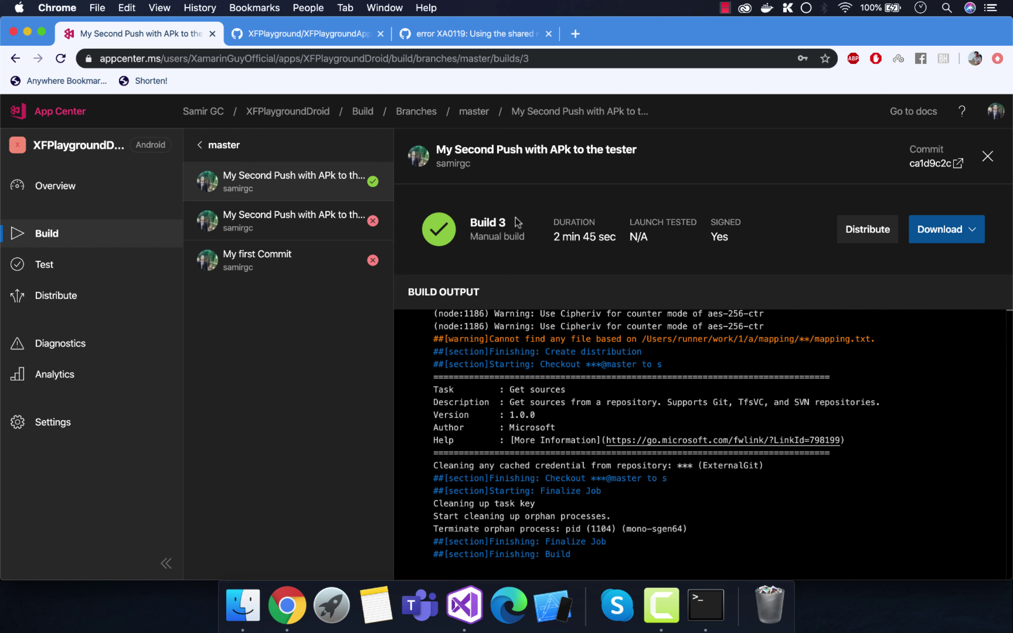
left_click_drag(518, 221, 450, 214)
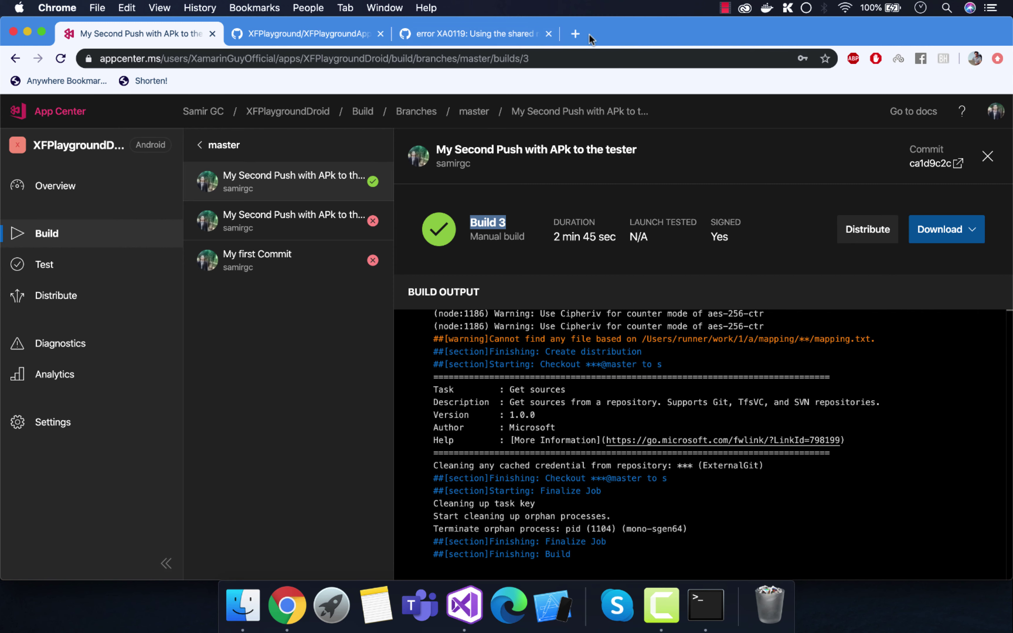
Step: Open the App Center email for XFPlaygroundDroid 1.0 (3) in Outlook's Other inbox and follow its Install link
left_click(575, 33)
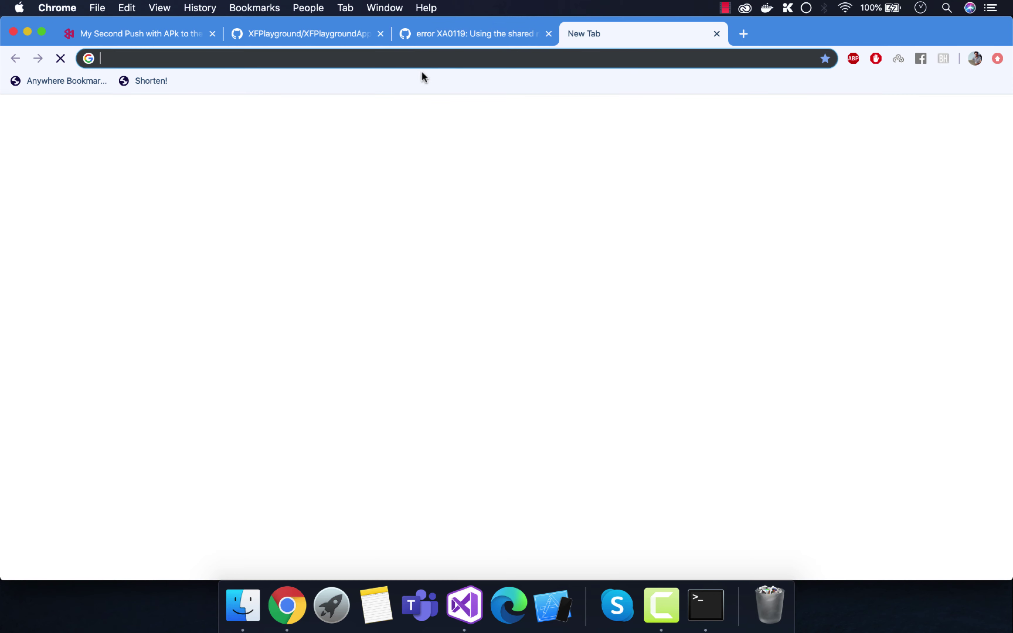
type("outlook.live.com/mail/0/inbox")
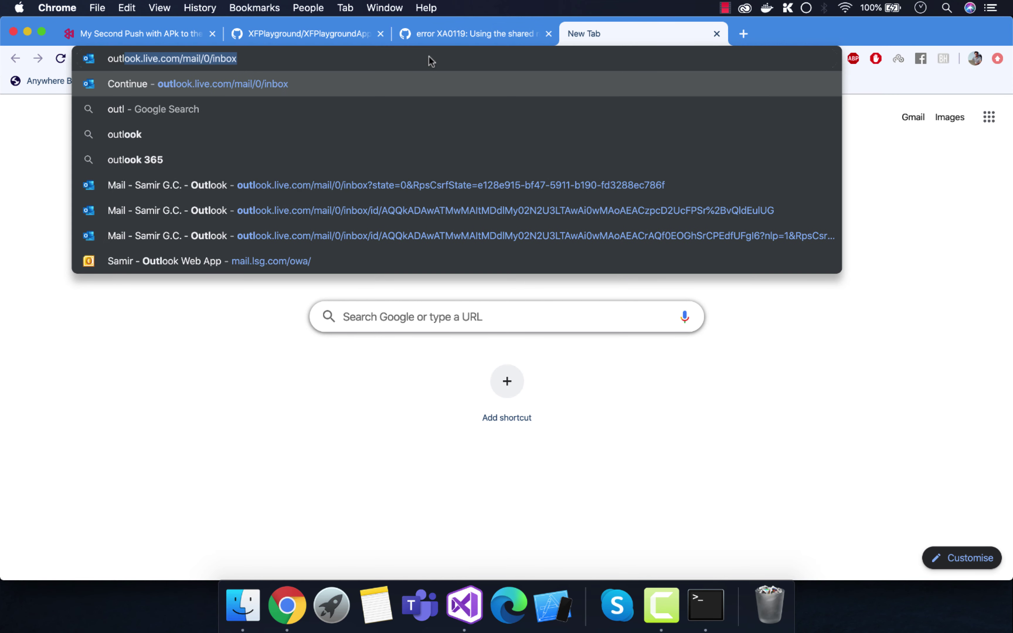
key("Return")
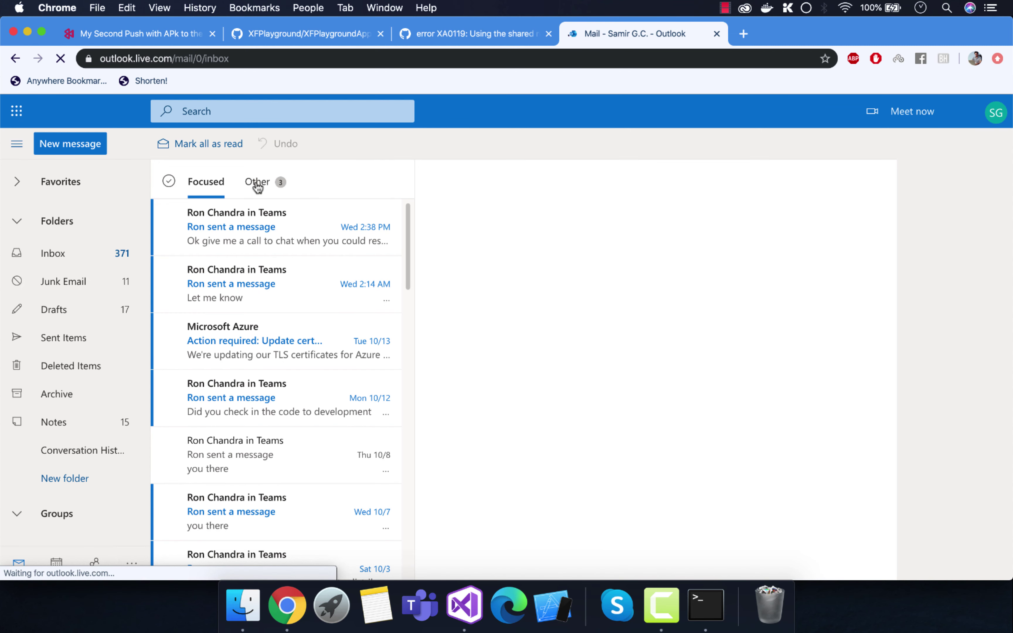
left_click(249, 183)
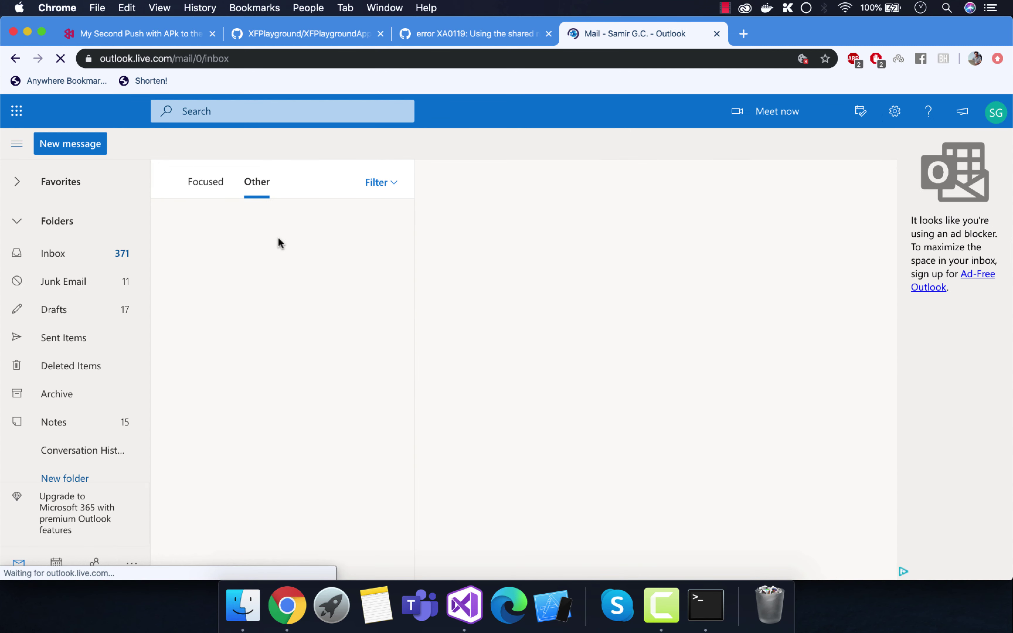
left_click(994, 110)
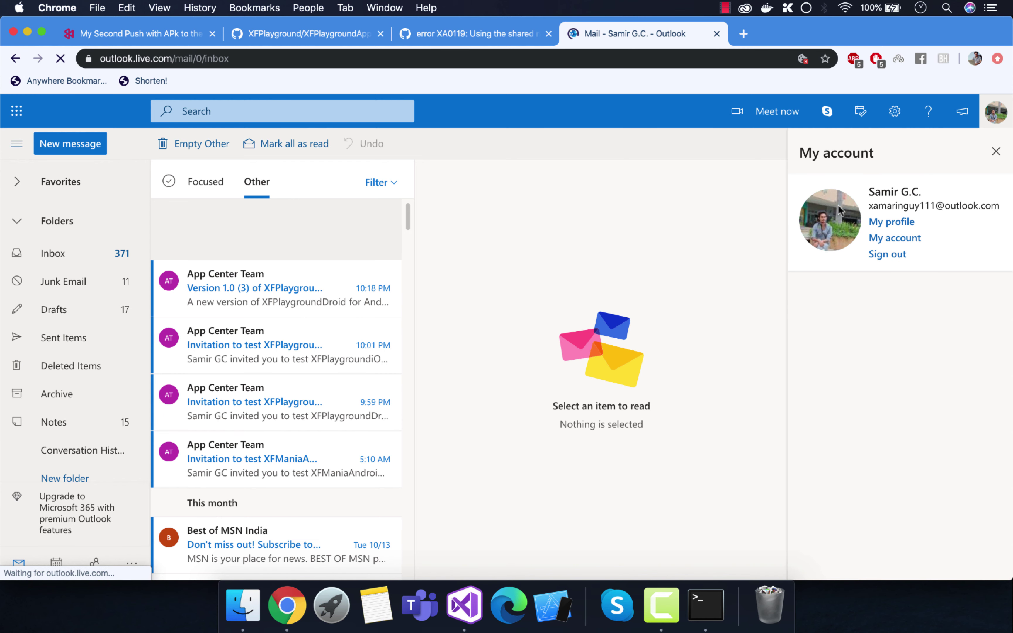
left_click(257, 287)
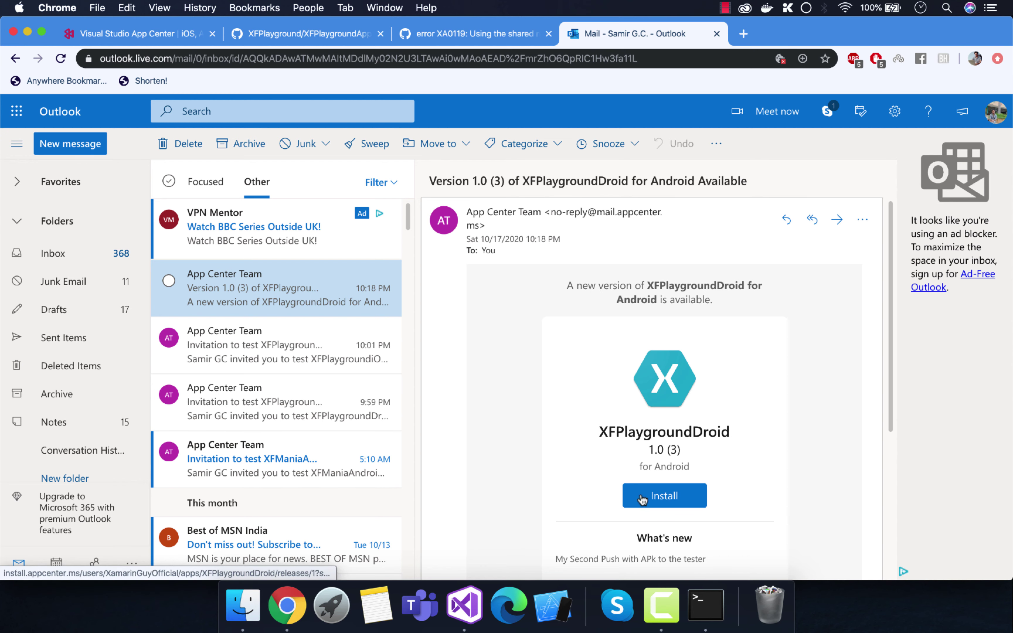
scroll(686, 465, "down", 3)
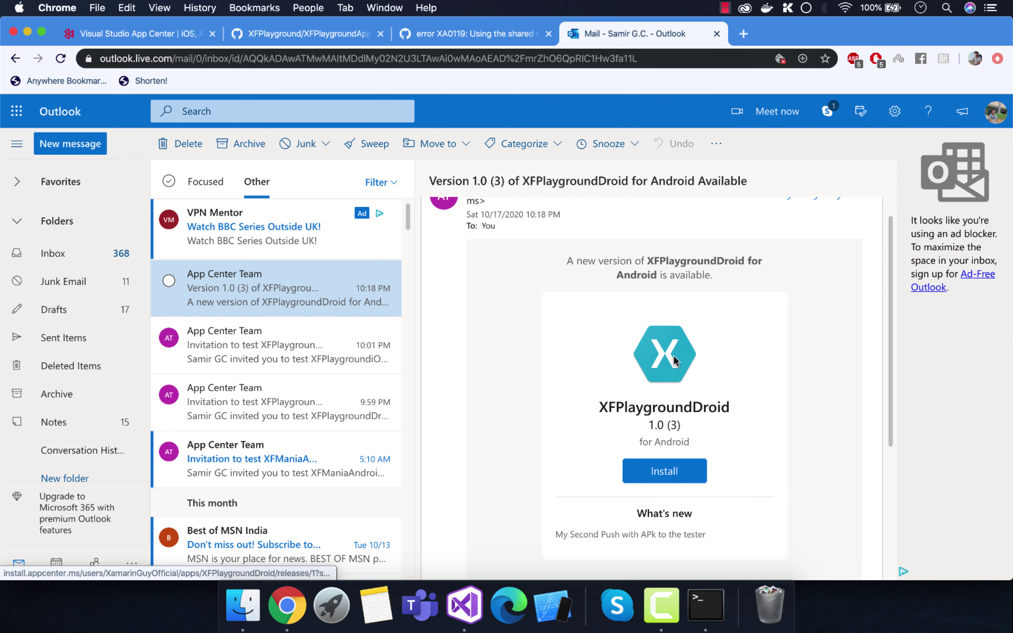
left_click(672, 430)
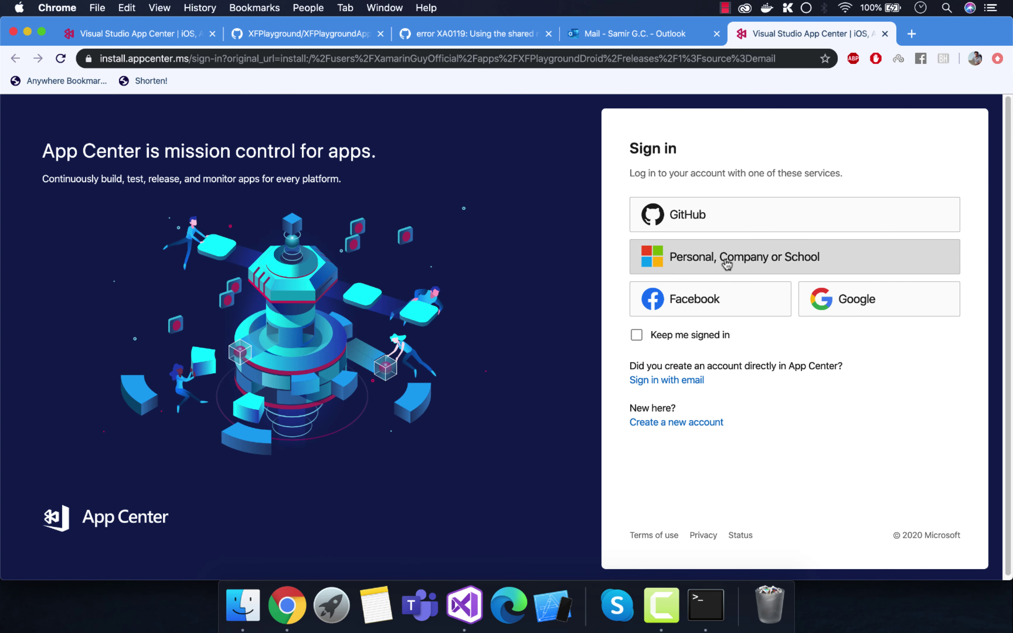
Step: Sign in with a work or school Microsoft account and download Release 1 of XFPlaygroundDroid 1.0 (3)
left_click(709, 259)
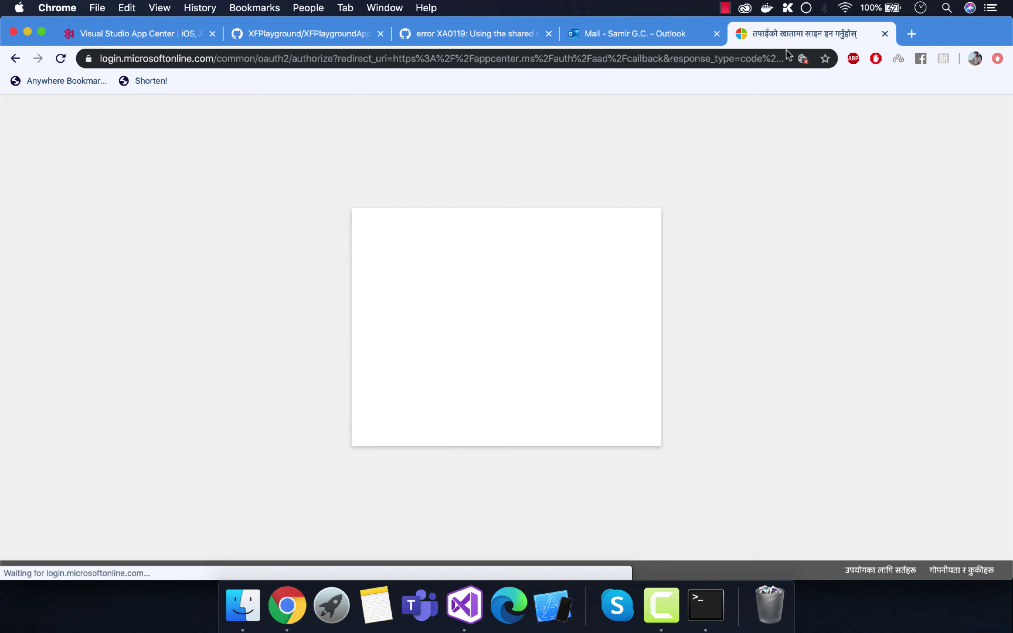
left_click(508, 309)
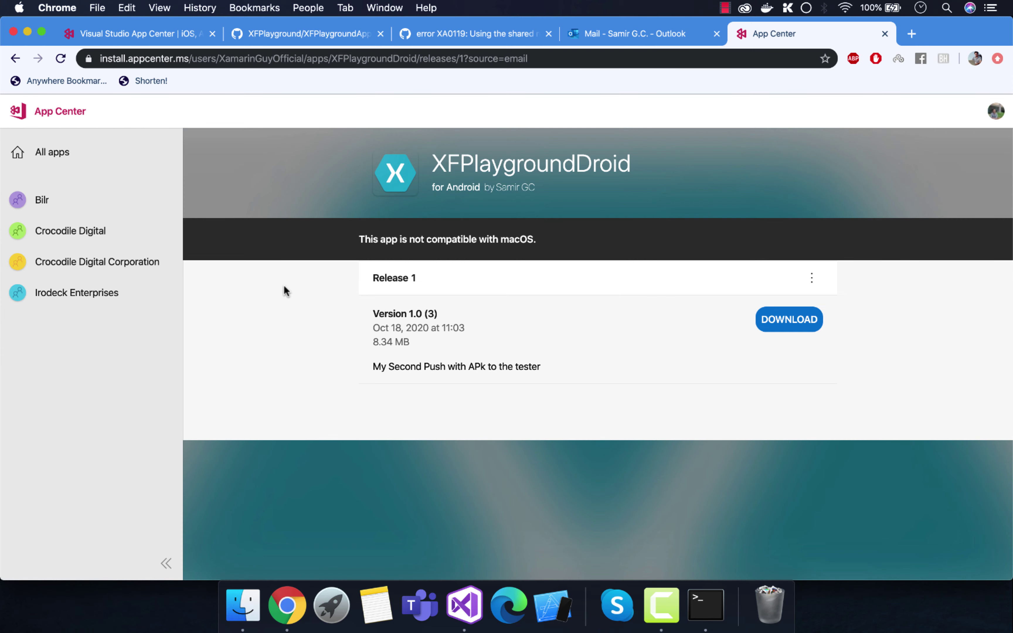
left_click(784, 331)
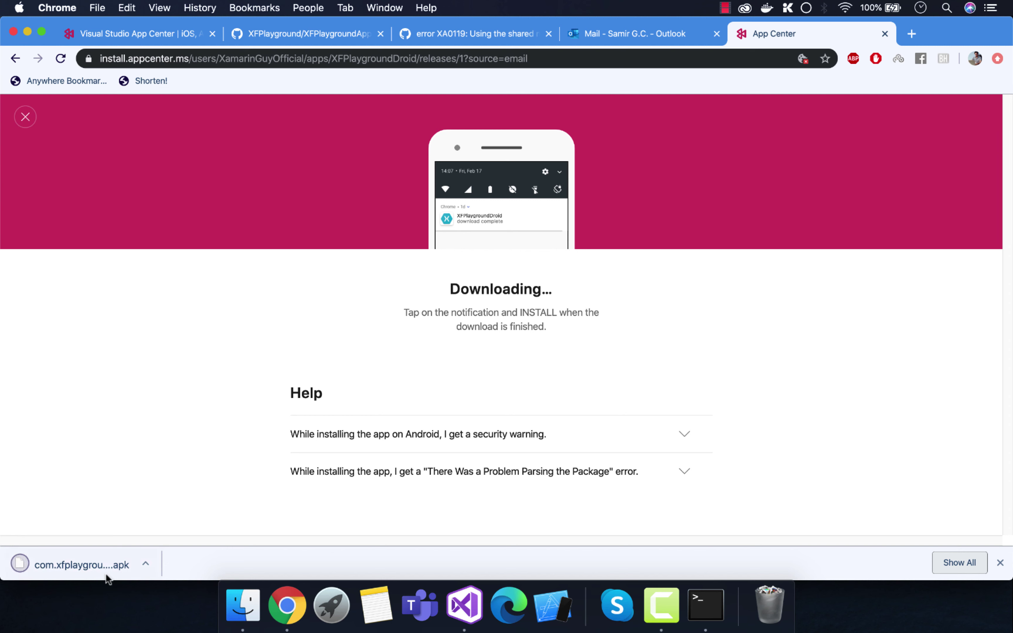
Step: Close the App Center release and Outlook tabs and sign in with the work or school account
left_click(886, 33)
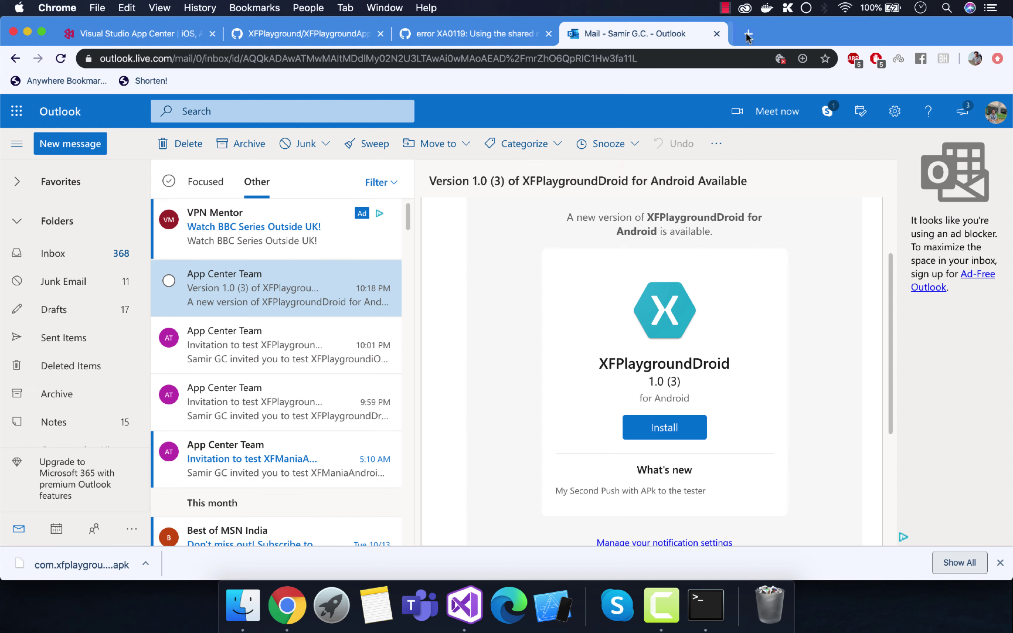
left_click(300, 32)
left_click(146, 27)
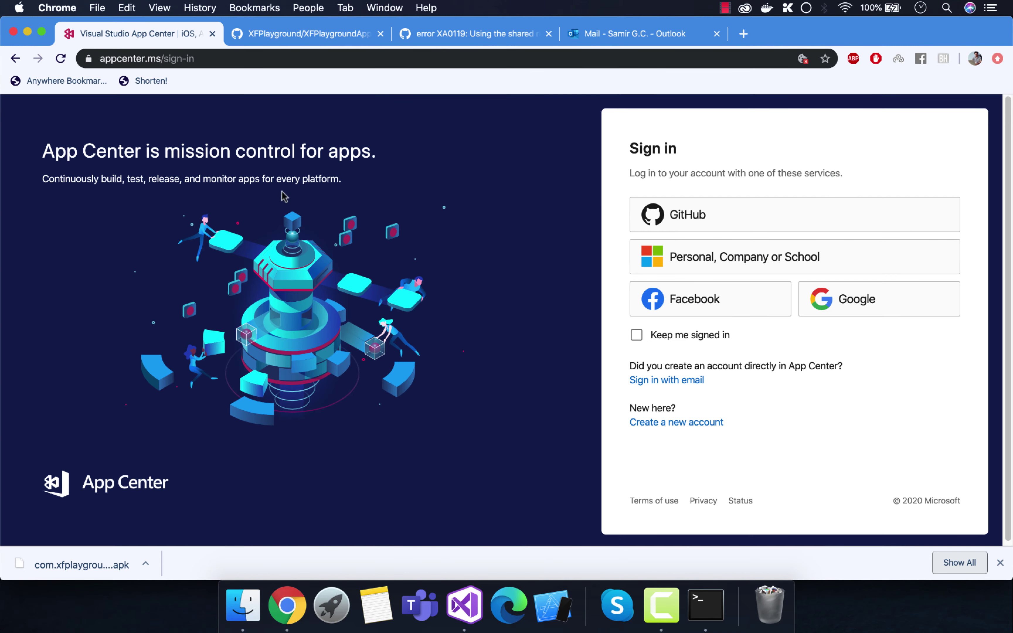
left_click(445, 27)
left_click(174, 26)
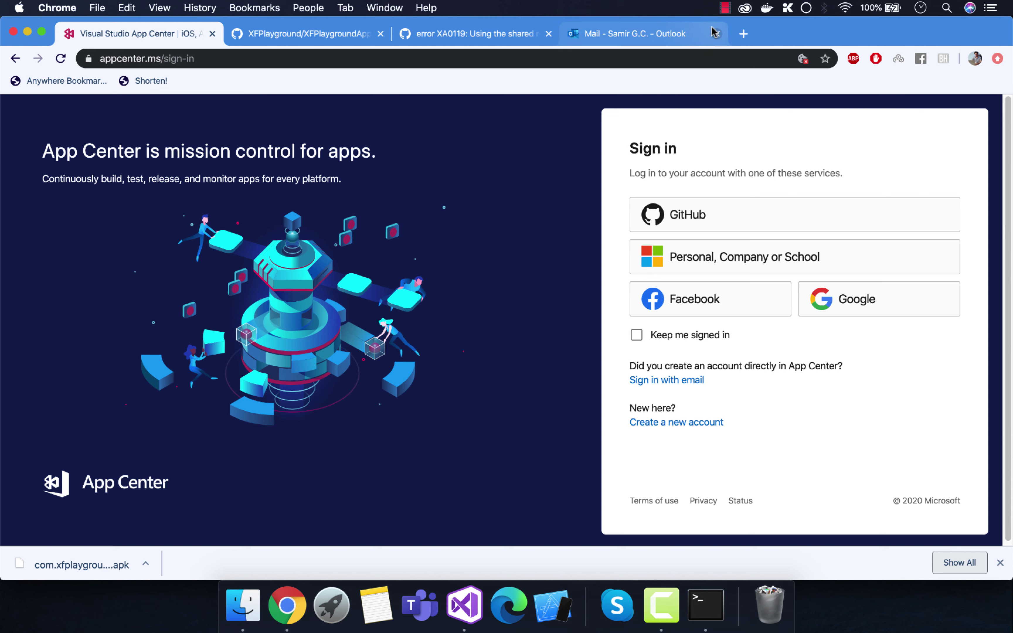
left_click(716, 34)
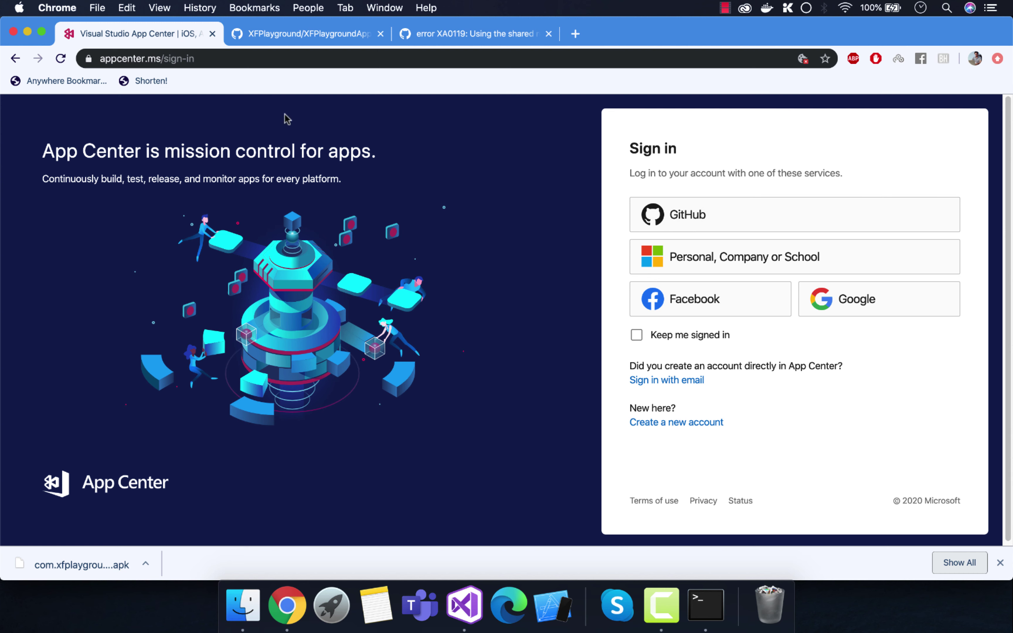
left_click(705, 267)
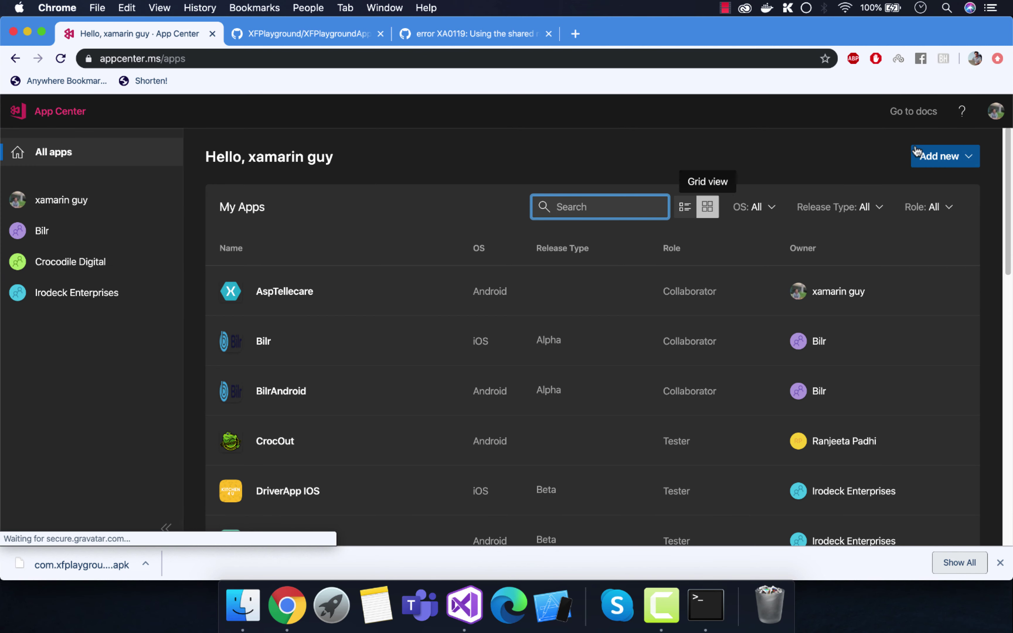
Step: Log out, sign back in with GitHub, and open the XFPlaygroundiOS app
left_click(996, 112)
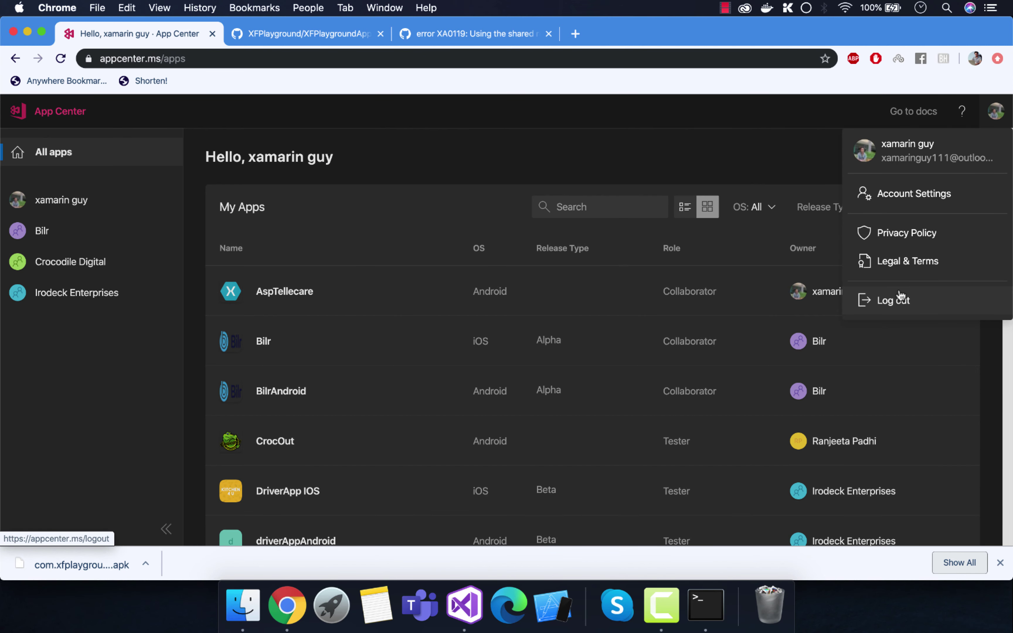
left_click(851, 301)
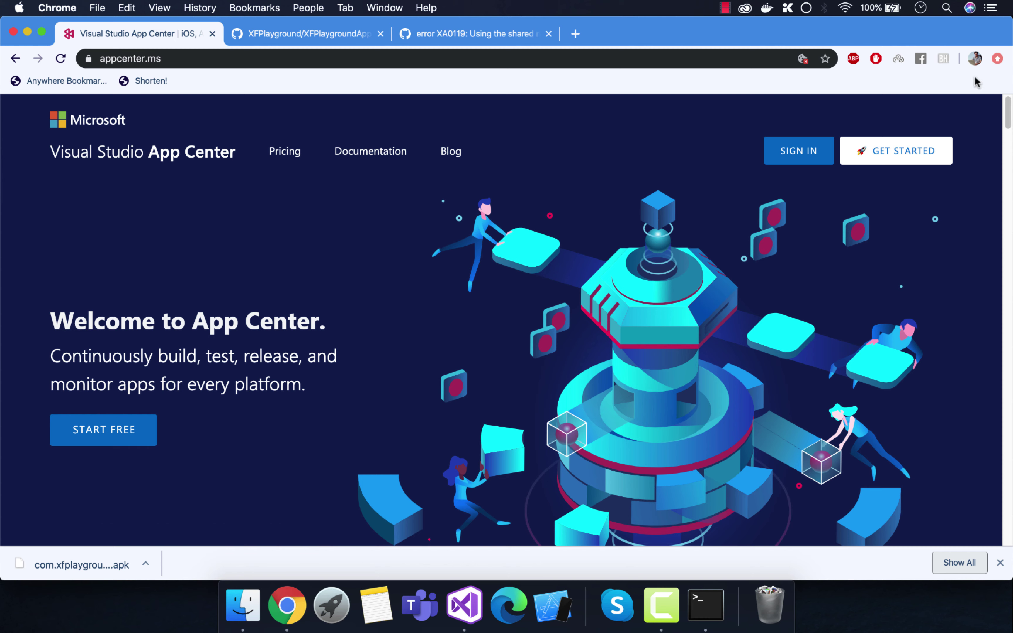
left_click(816, 153)
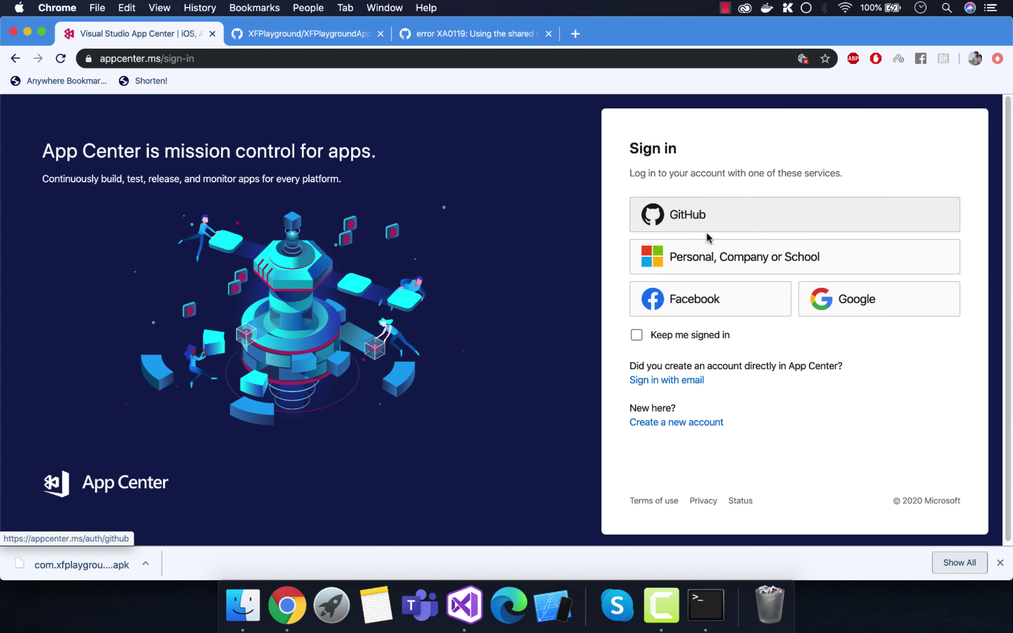
left_click(683, 218)
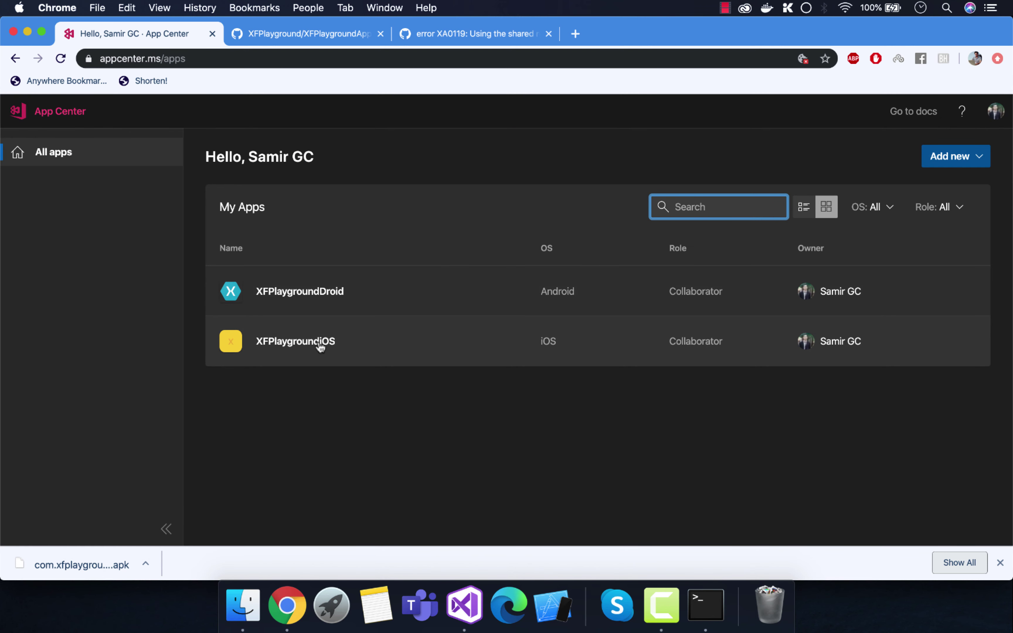
left_click(320, 347)
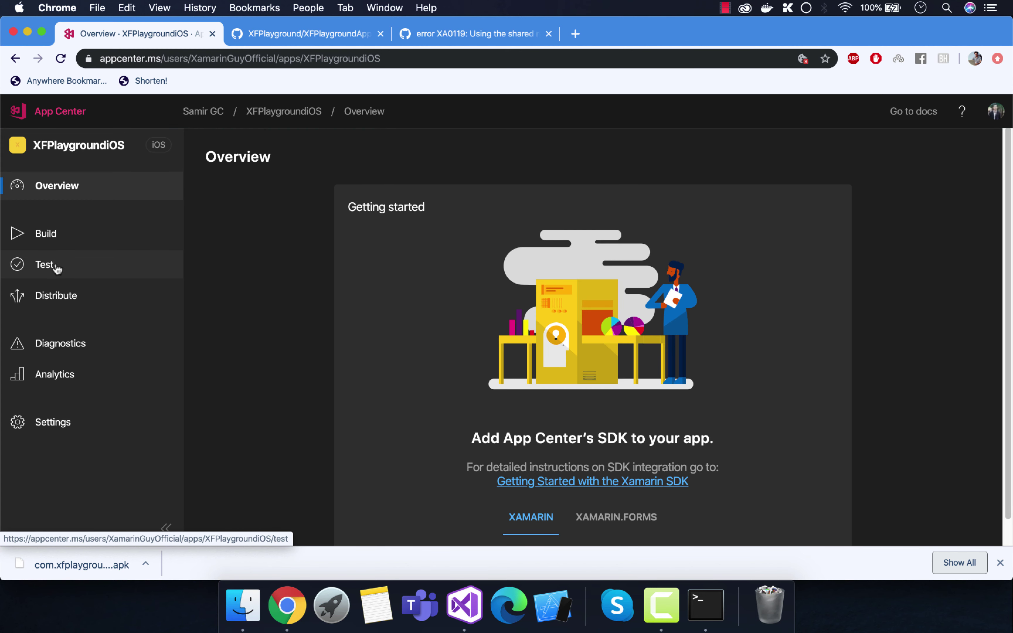
Step: Open the master branch build configuration and turn on automatic build number increments
left_click(50, 248)
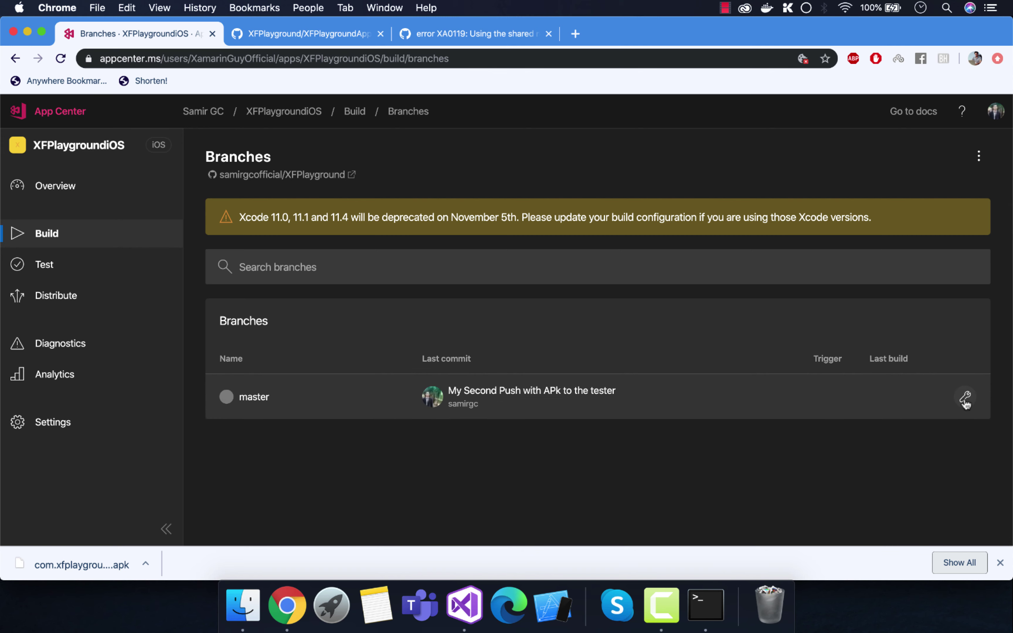
left_click(965, 398)
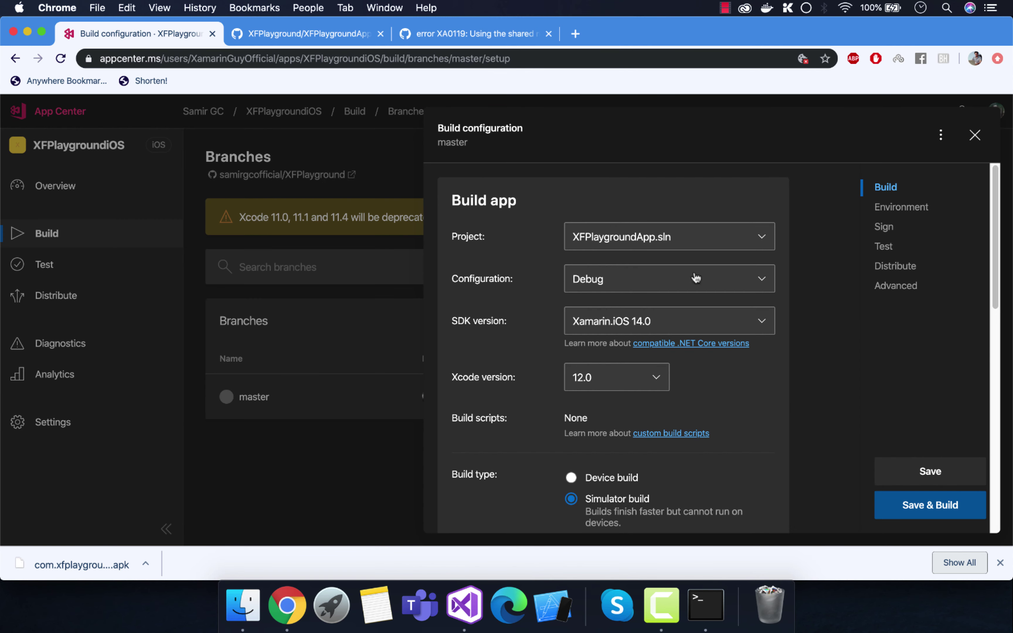
scroll(695, 278, "down", 5)
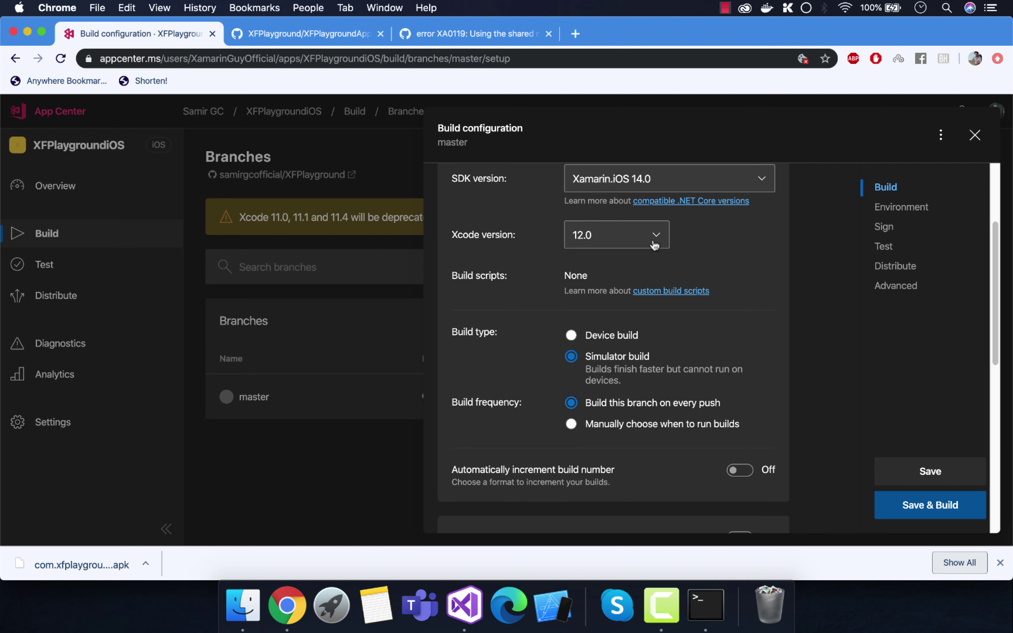
scroll(619, 228, "down", 1)
scroll(623, 316, "down", 1)
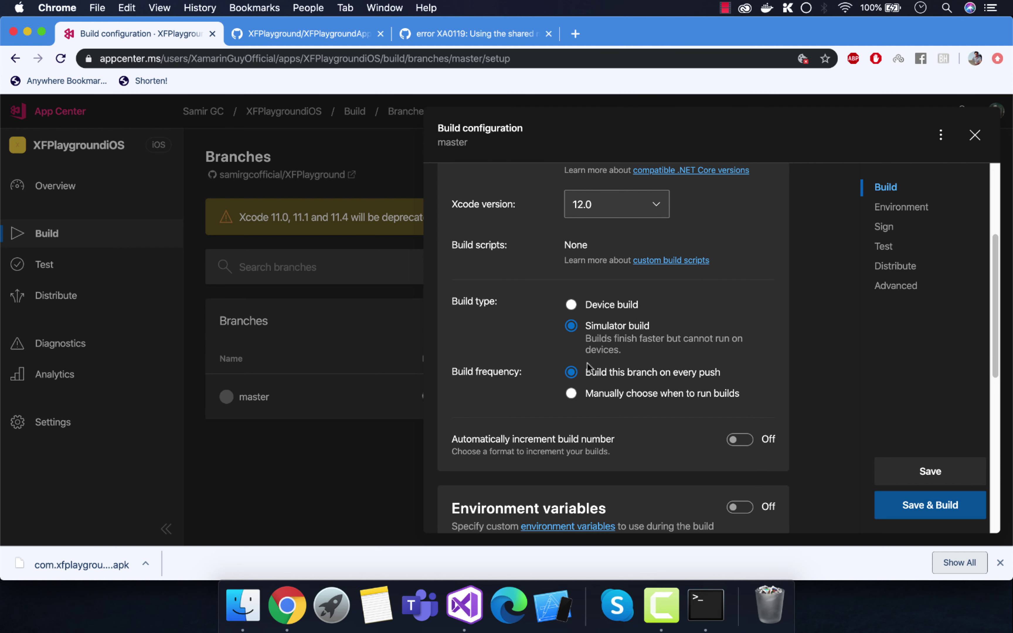
scroll(601, 371, "down", 3)
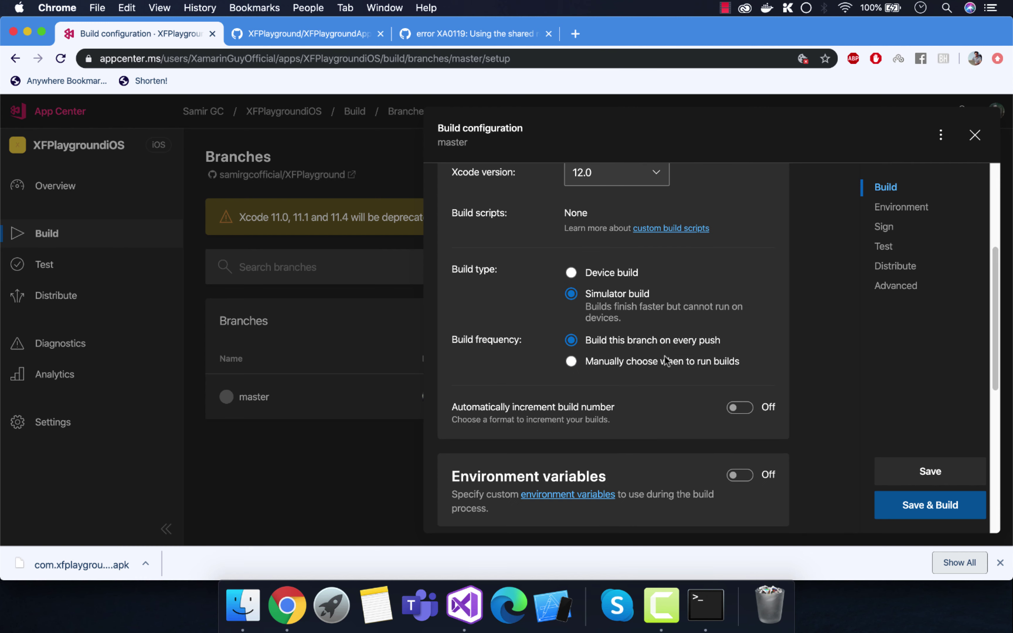
left_click(736, 381)
Step: Turn on Sign builds for the master configuration, then open a new browser tab
scroll(690, 396, "down", 2)
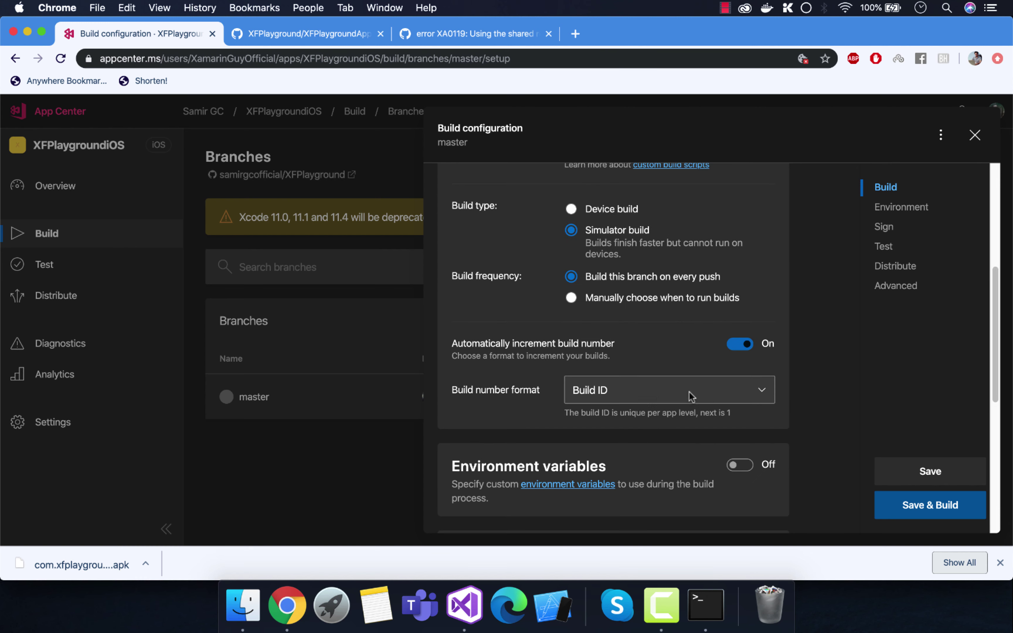
scroll(706, 403, "down", 8)
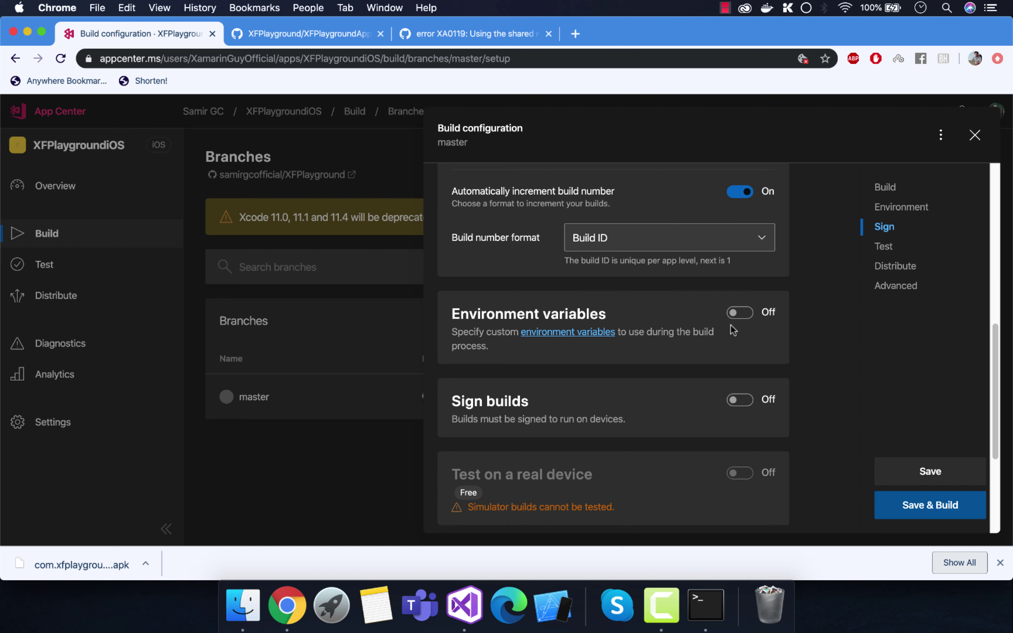
scroll(733, 330, "down", 3)
left_click(733, 339)
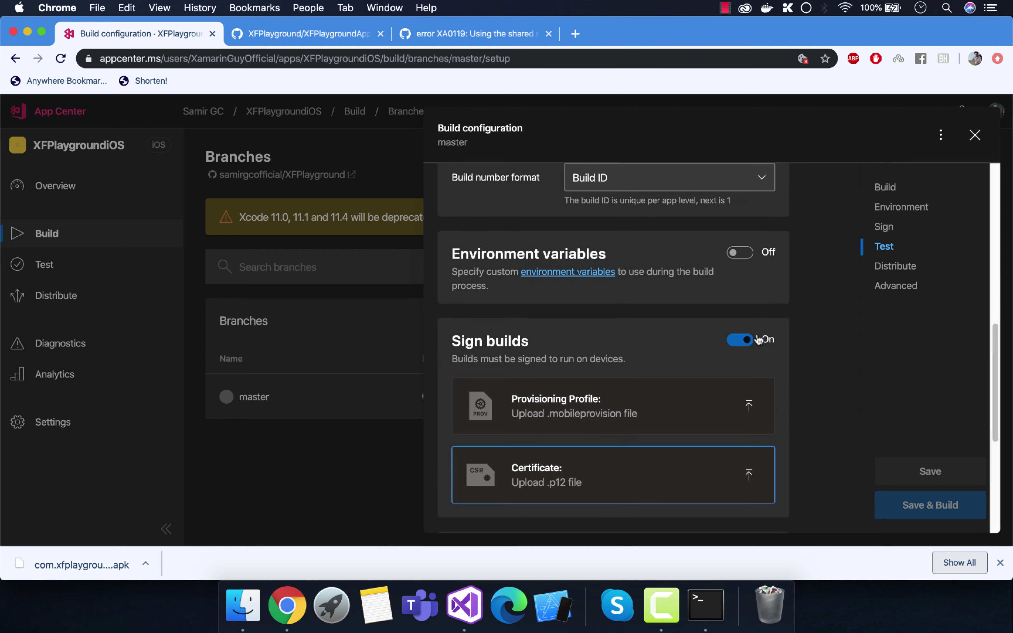
scroll(594, 368, "down", 3)
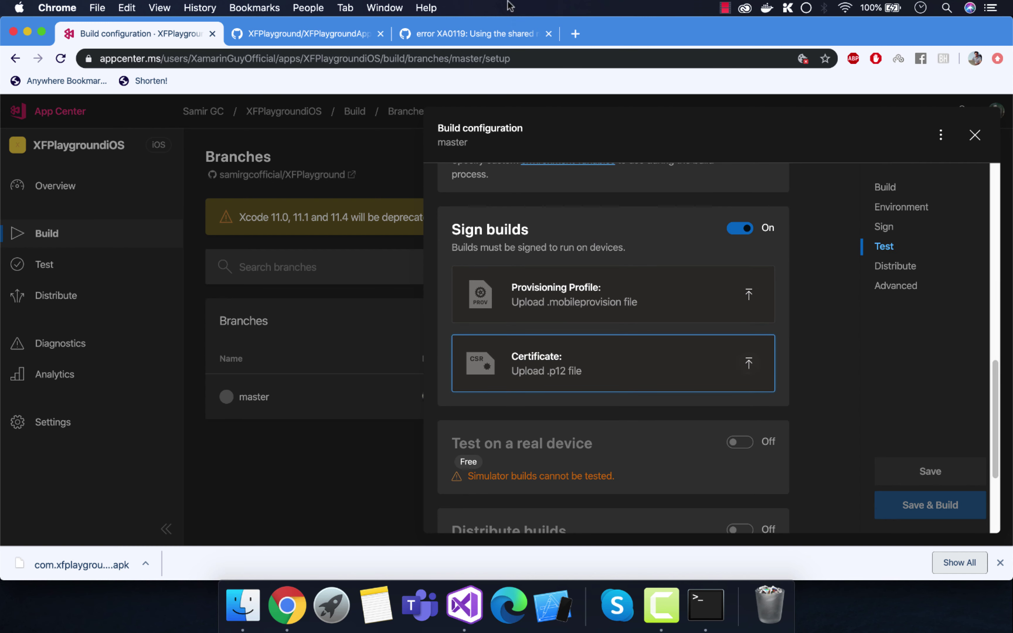
left_click(575, 37)
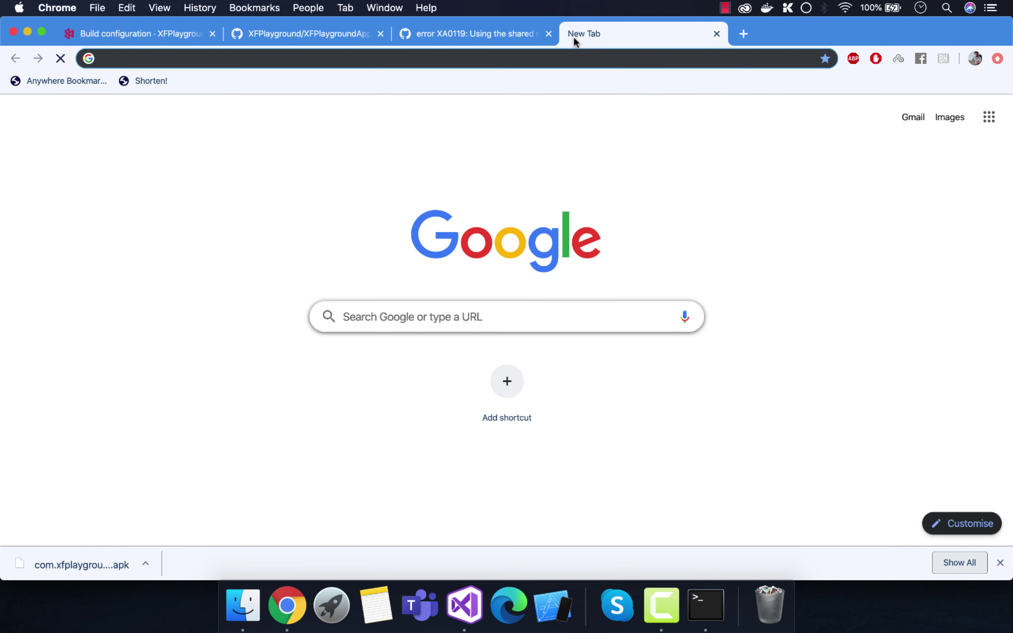
Step: Search YouTube for 'publishing ios app to app store xamarin'
type("yo")
key("Return")
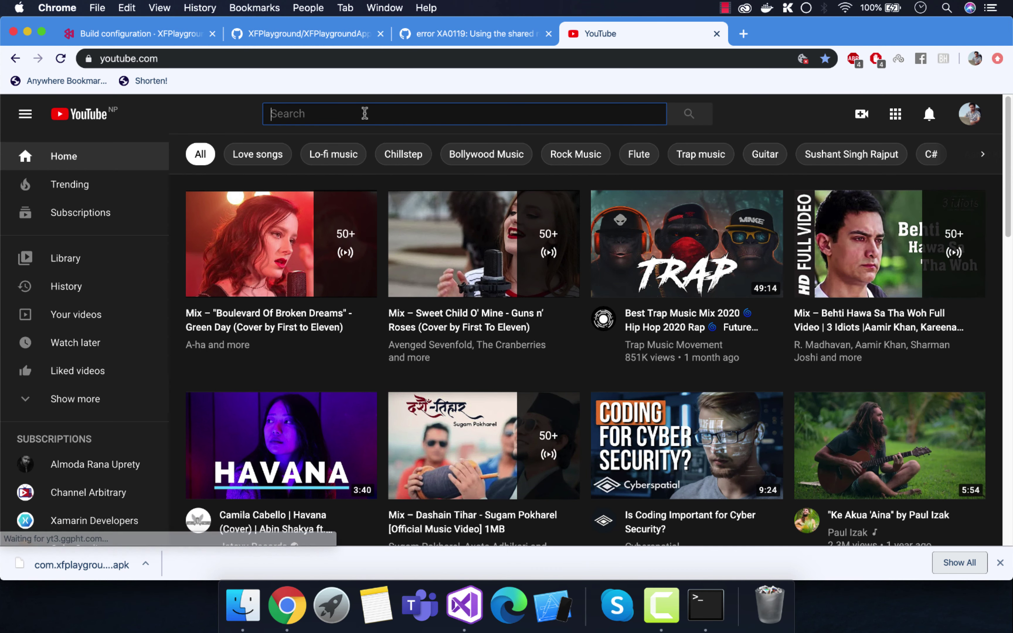
type("Pub")
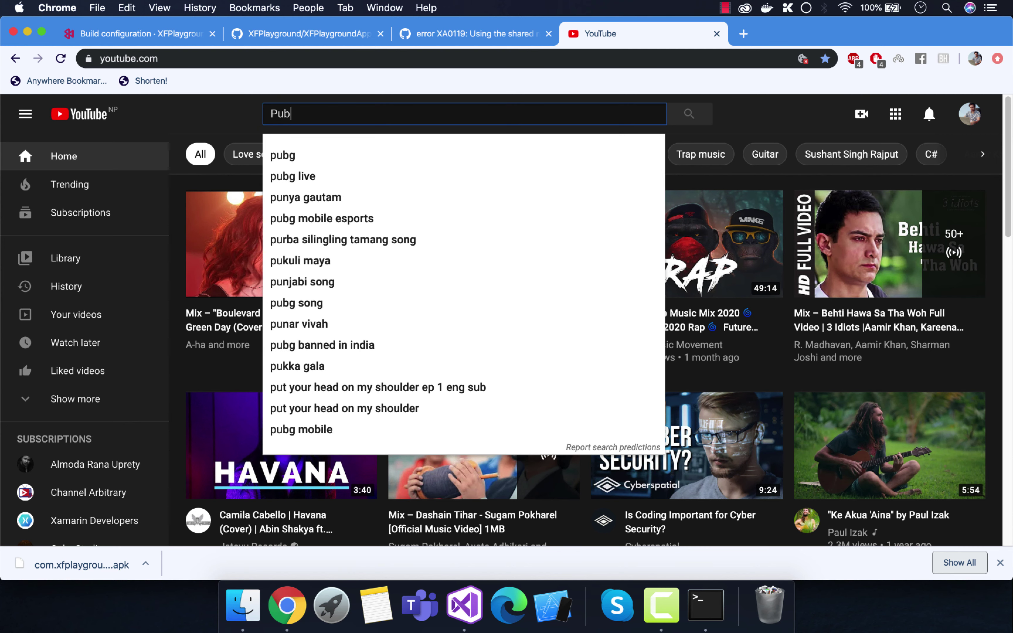
type("lishing io")
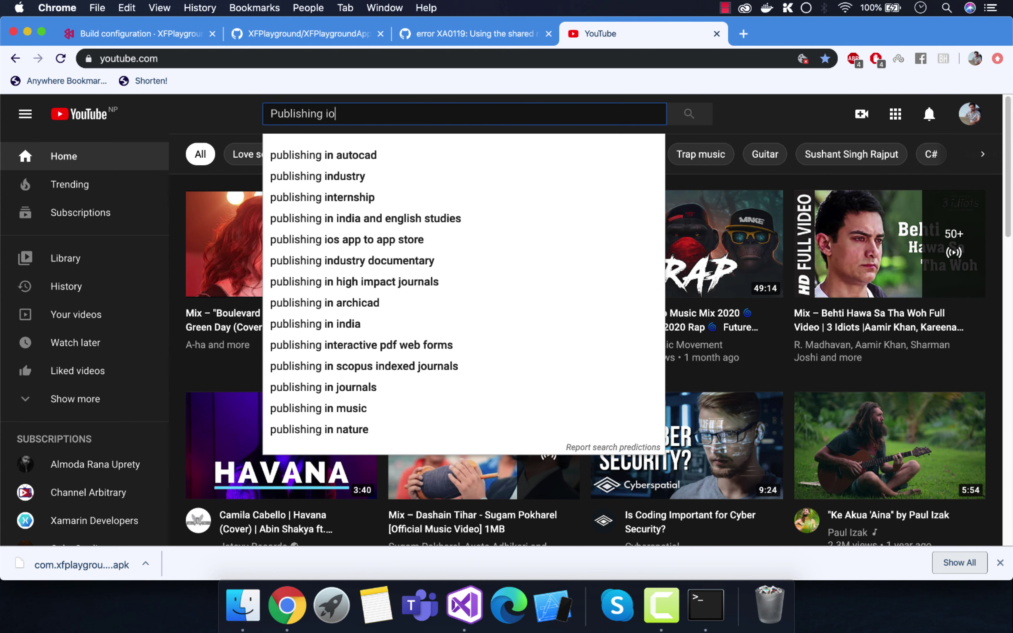
type("s appp to")
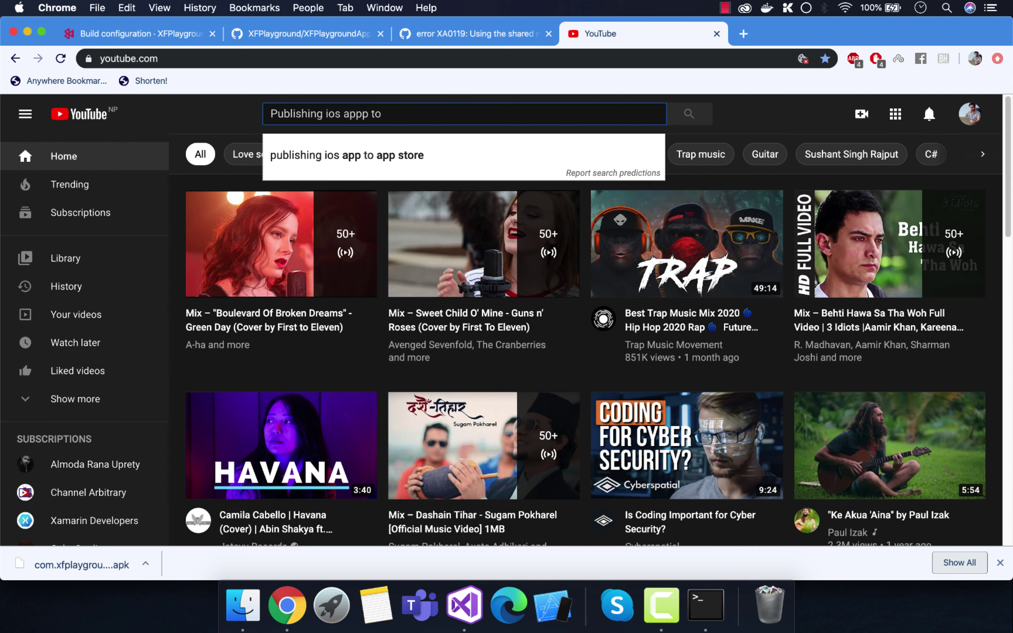
key("Down")
type("x")
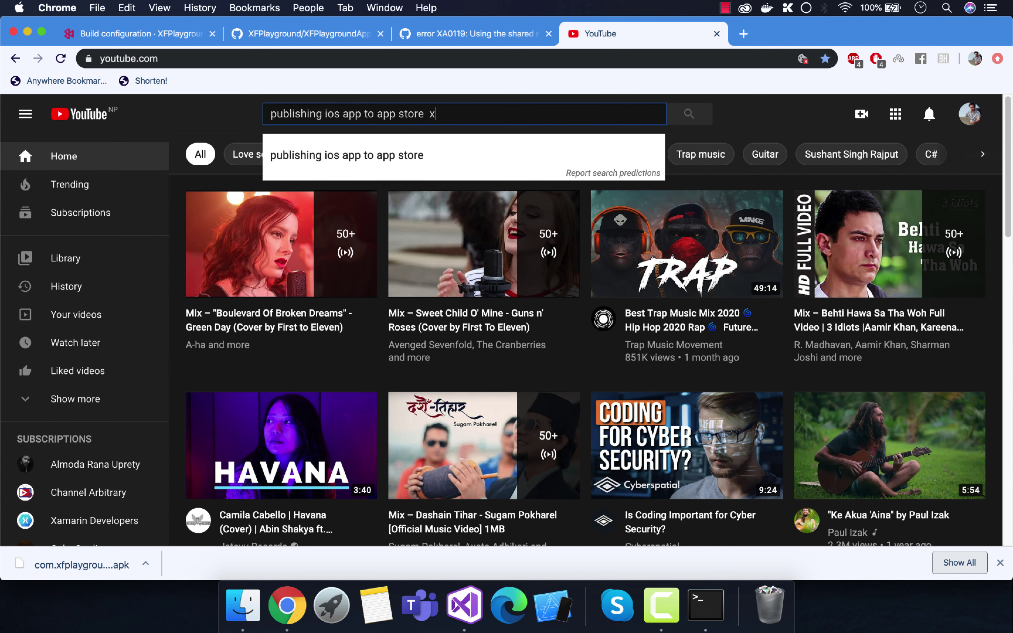
type("amarin")
key("Return")
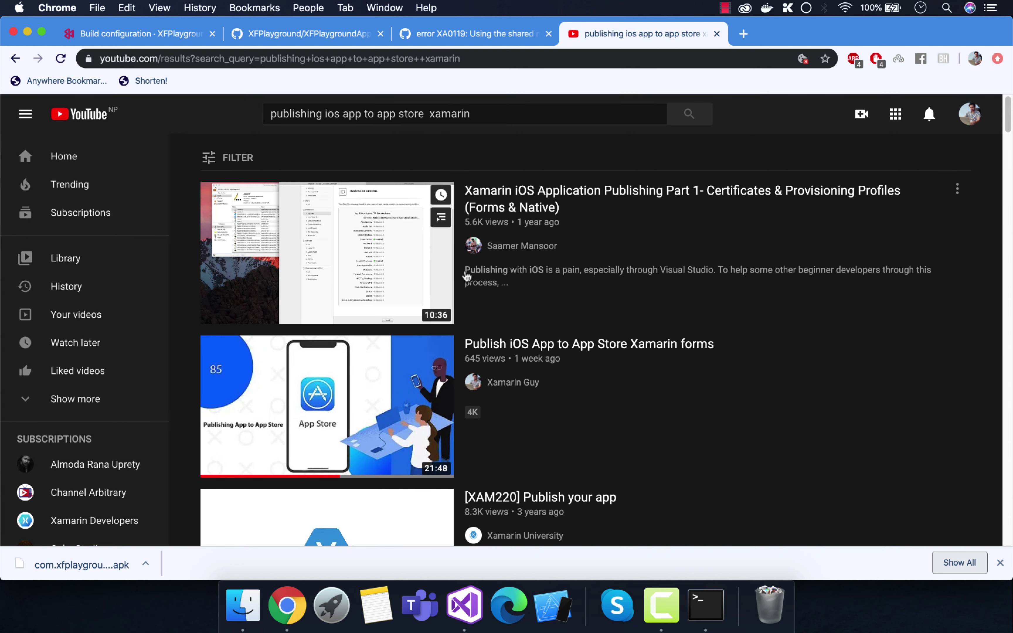
Step: Browse the search results, then go back to the App Center build configuration via the GitHub tab
scroll(451, 369, "down", 1)
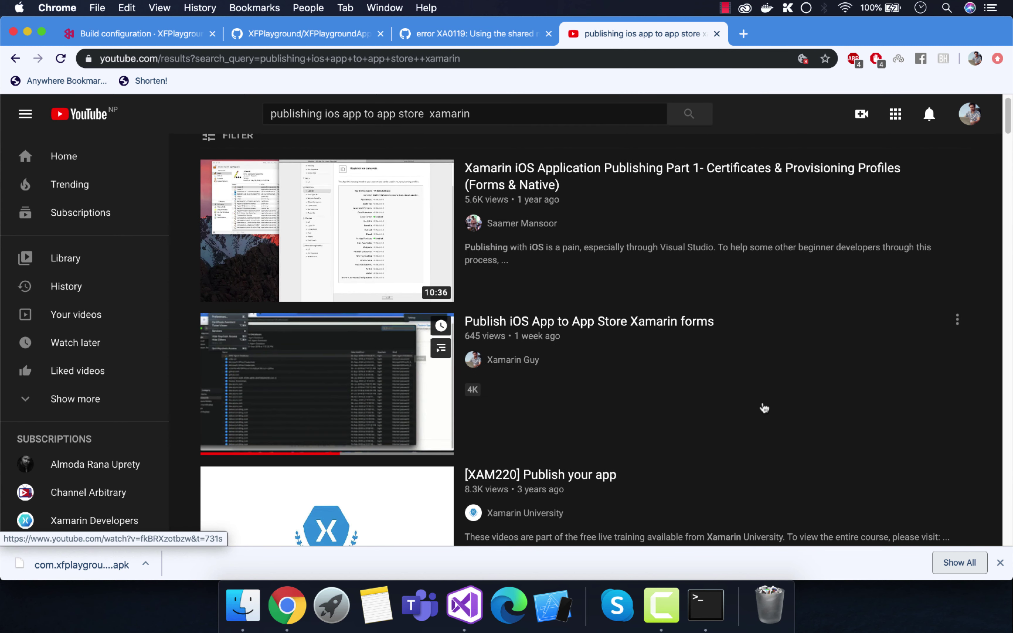
scroll(757, 402, "down", 4)
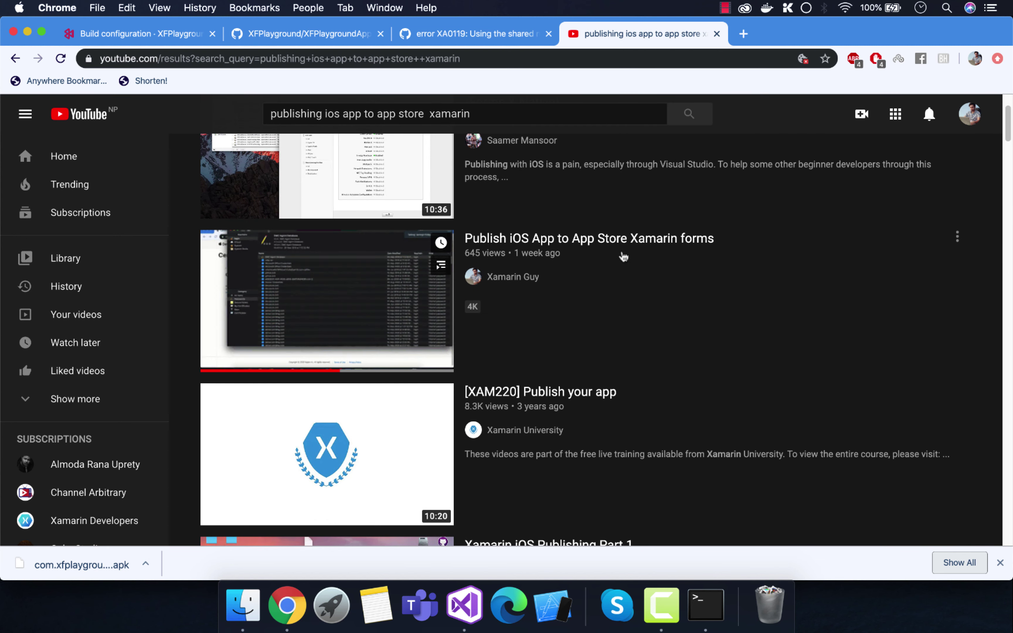
left_click(287, 33)
left_click(126, 34)
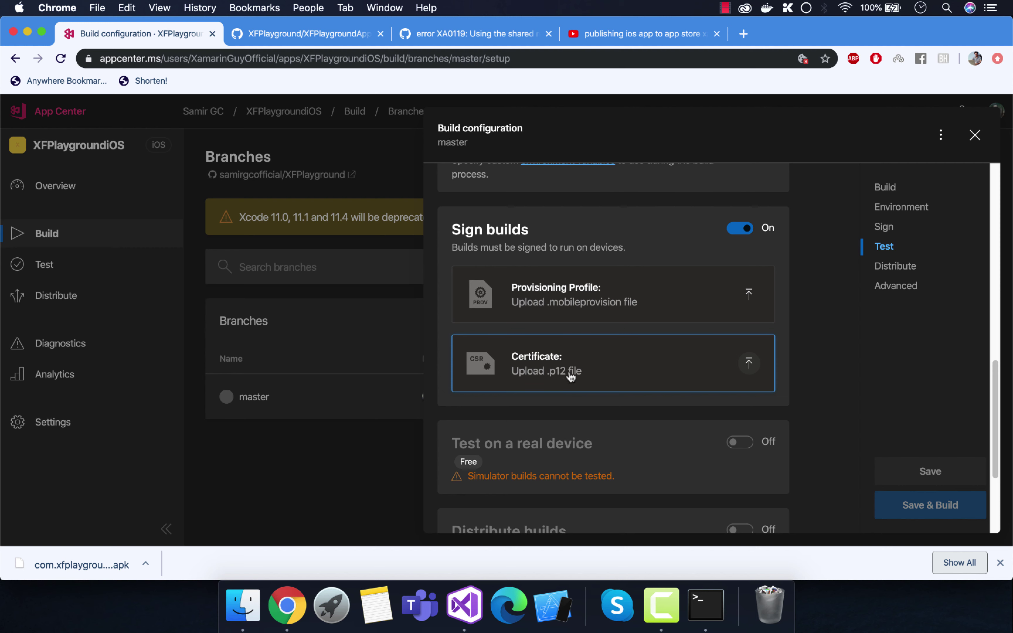
Step: Scroll the master build configuration, highlighting the Distribute builds and real-device test warnings
scroll(598, 344, "down", 1)
scroll(611, 365, "down", 5)
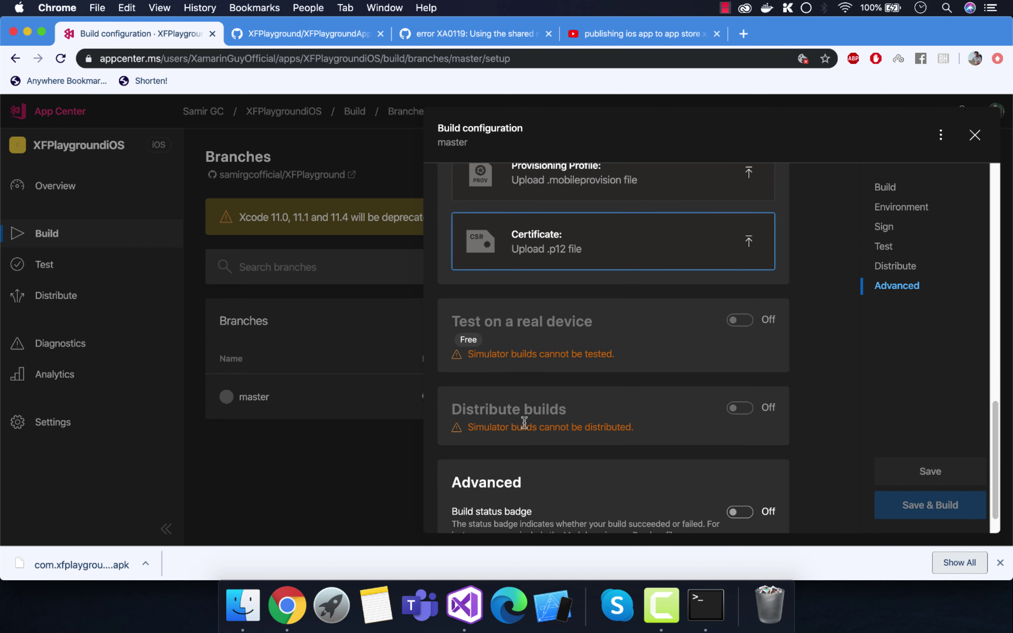
left_click_drag(655, 429, 453, 412)
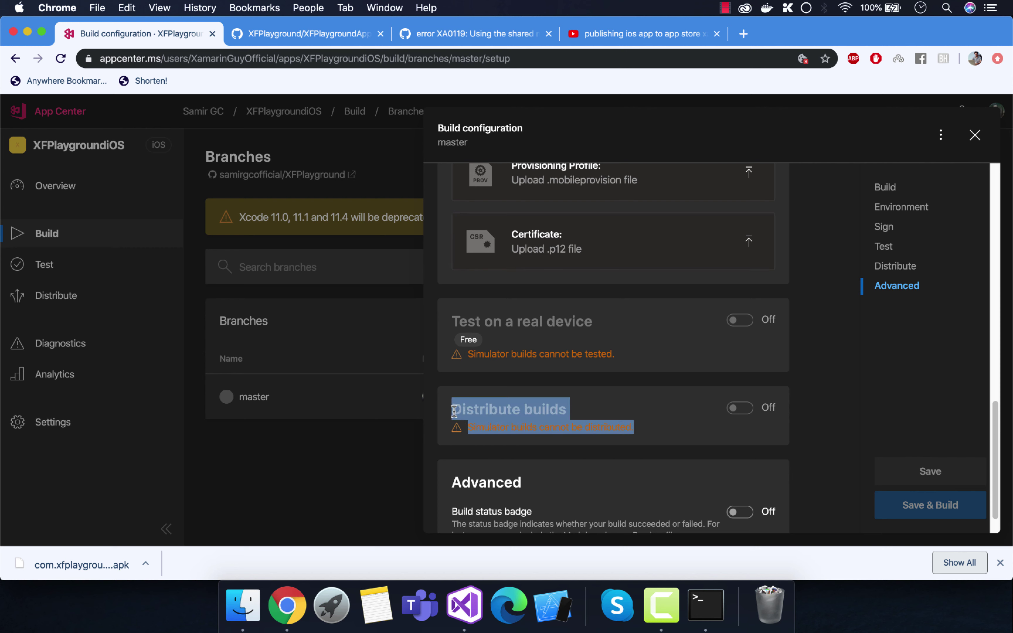
left_click_drag(633, 354, 451, 322)
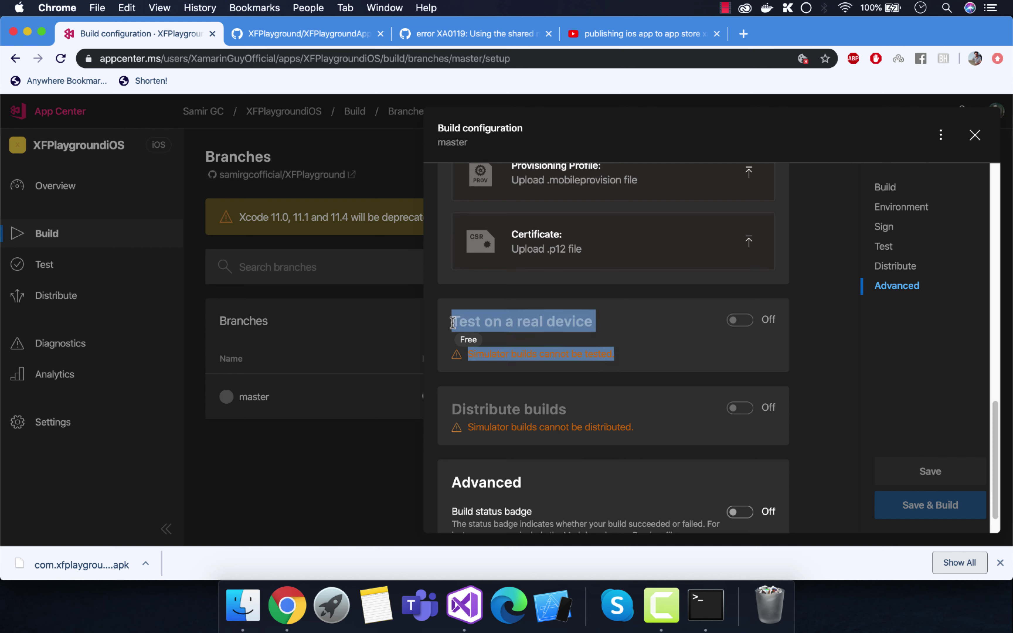
scroll(611, 415, "down", 2)
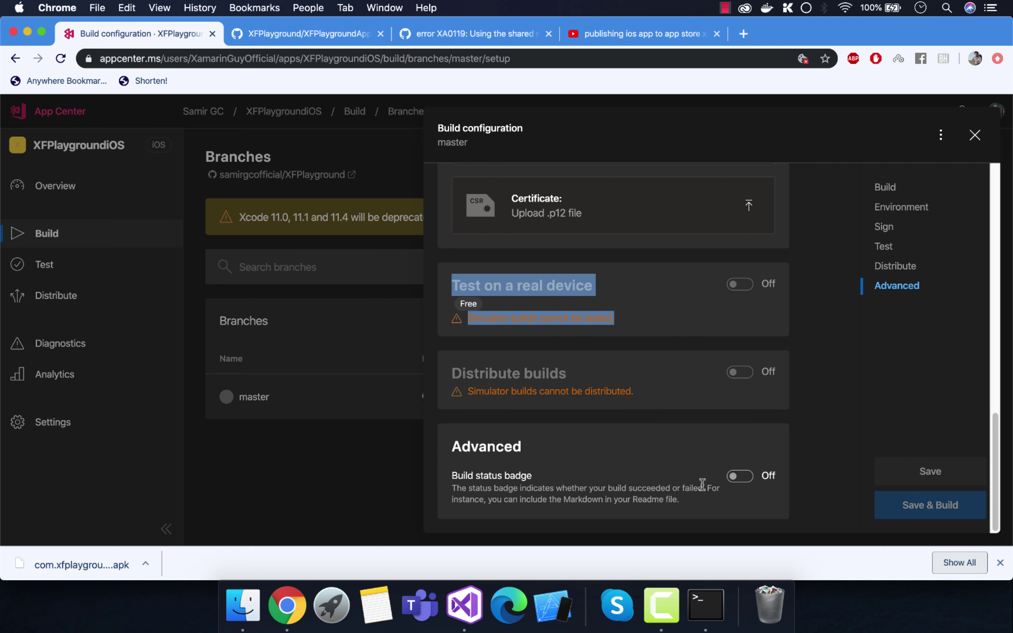
Step: Scroll back through the configuration sections, clear the highlight, and switch to Visual Studio
scroll(862, 480, "up", 12)
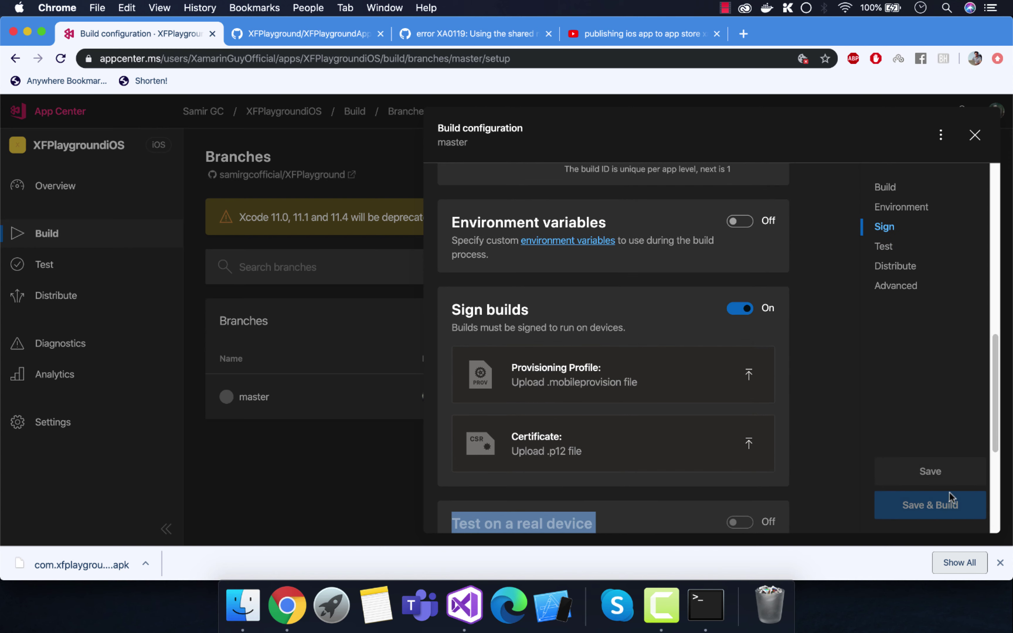
scroll(670, 312, "up", 15)
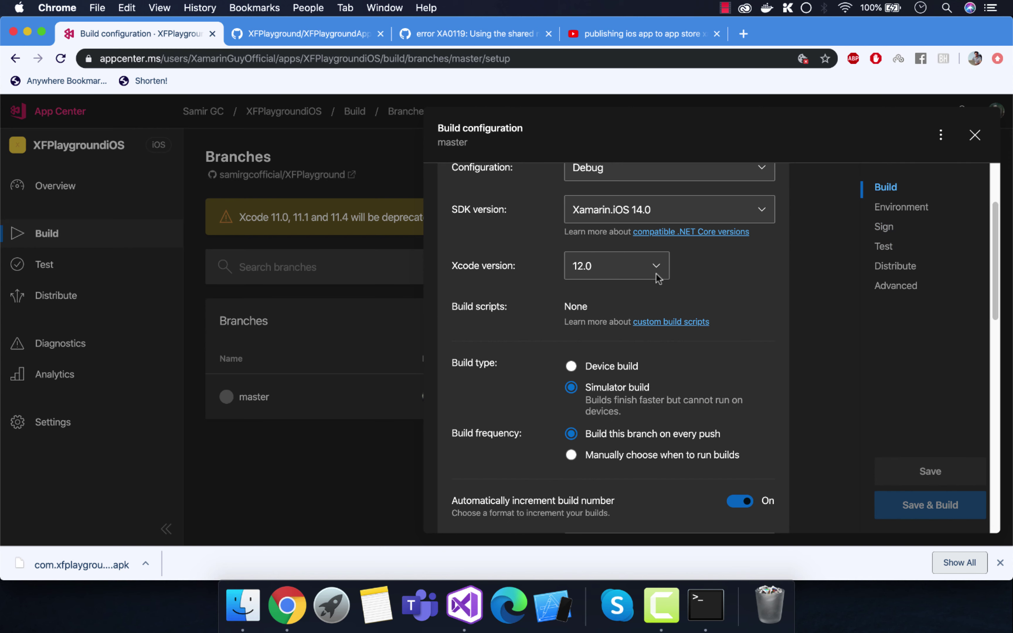
scroll(714, 287, "down", 12)
scroll(762, 387, "down", 15)
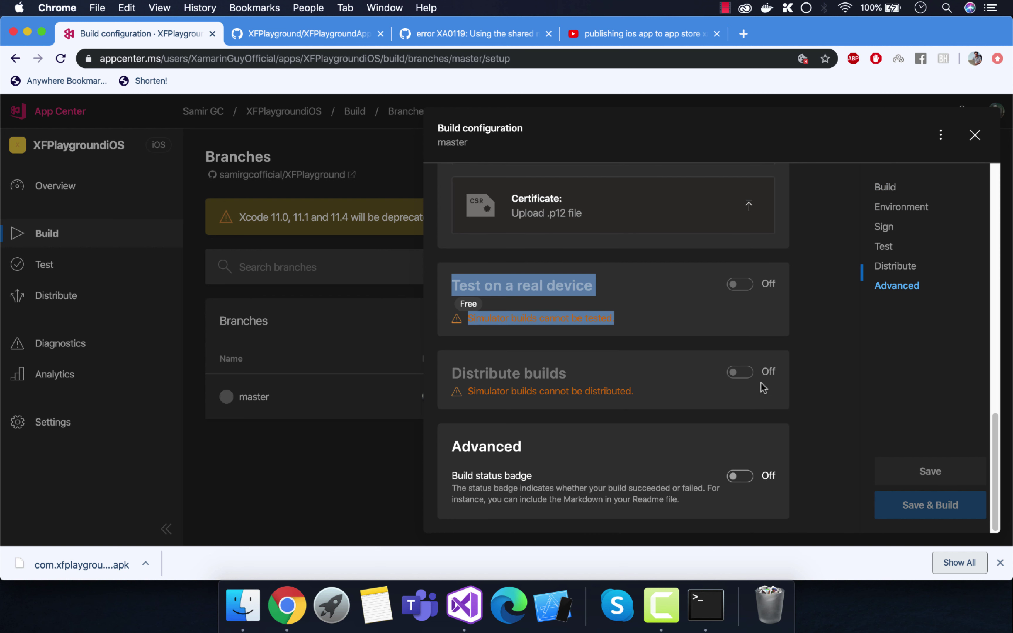
left_click(821, 388)
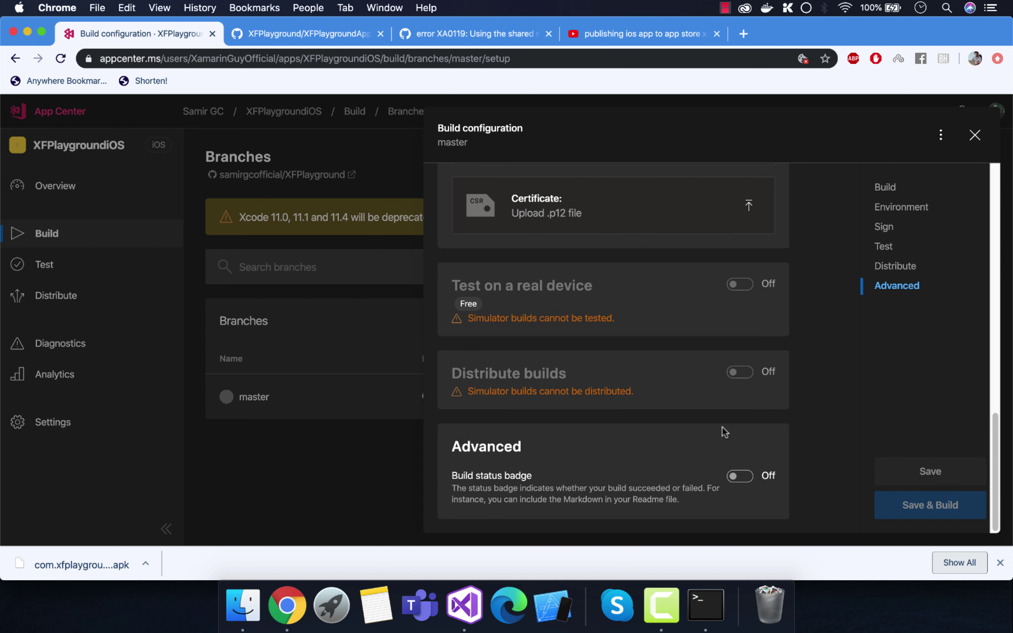
scroll(723, 426, "up", 20)
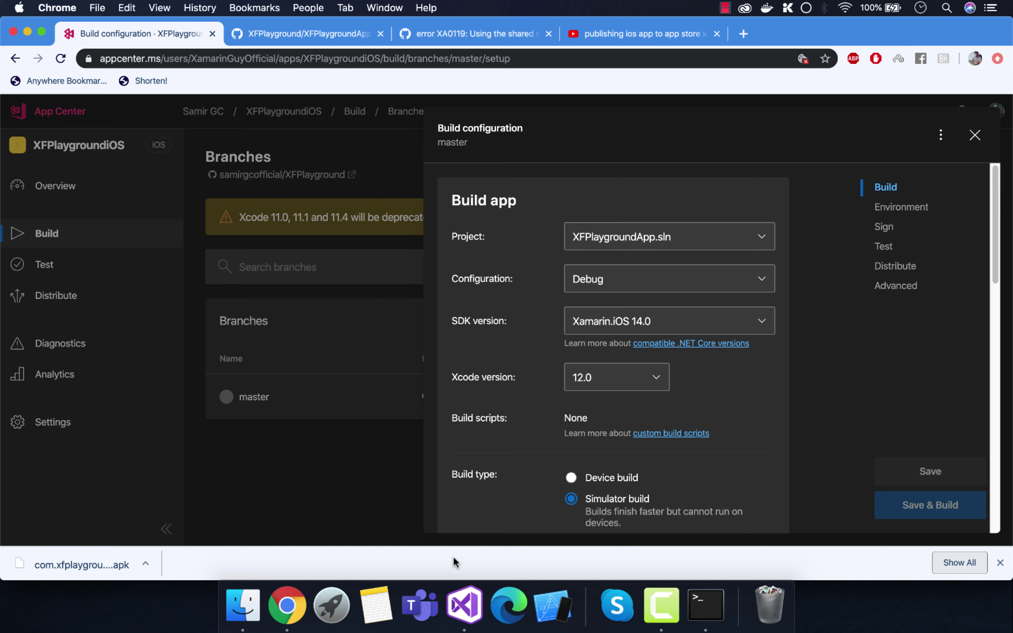
left_click(465, 606)
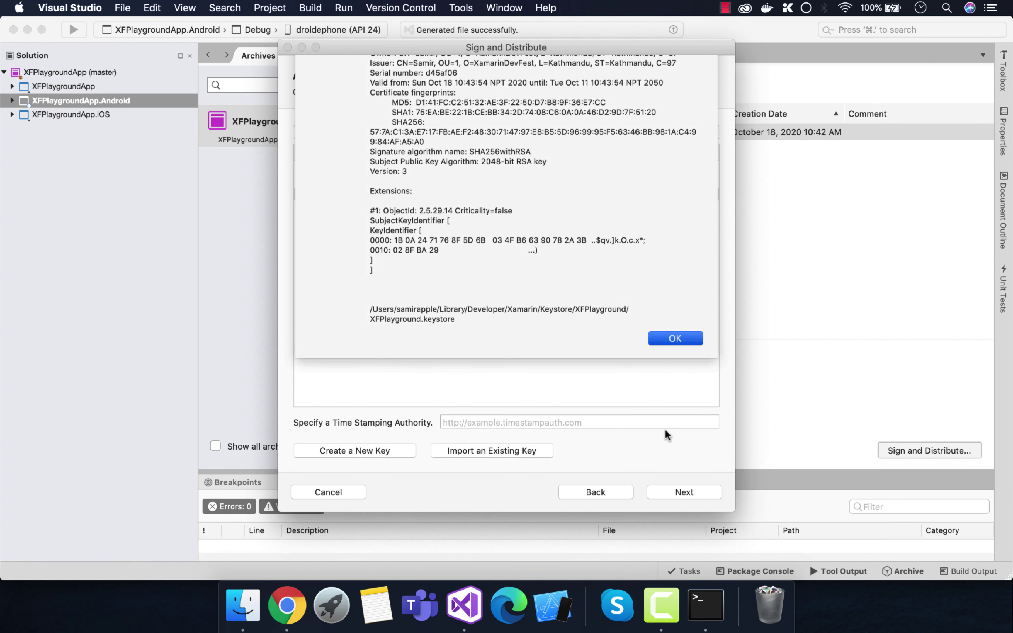
Step: Close the certificate and Sign and Distribute dialogs, then open MainPage.xaml from the shared XFPlaygroundApp project
key("Return")
left_click(339, 492)
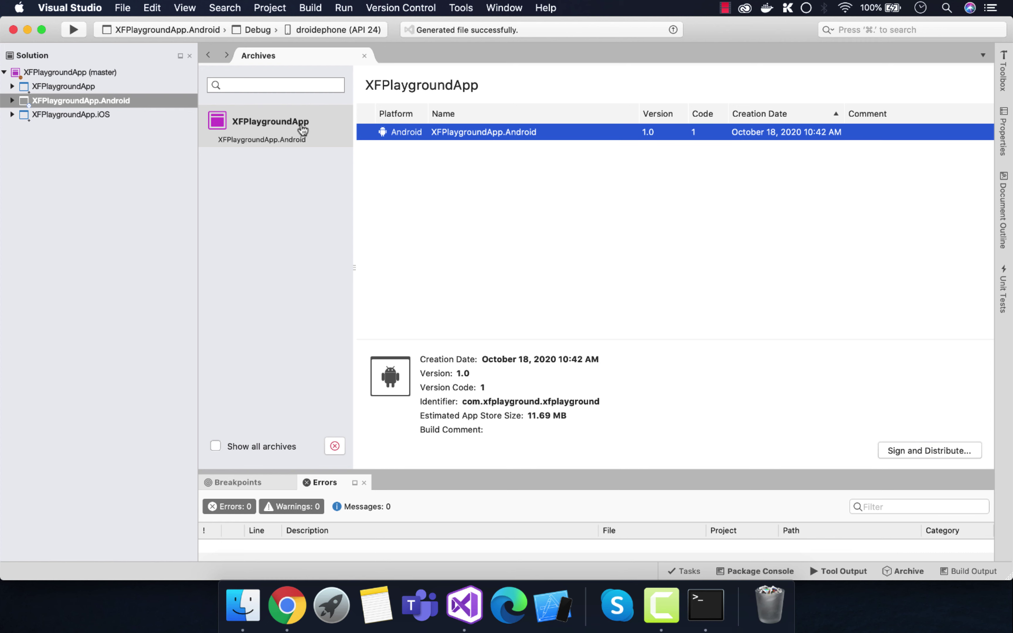
left_click(65, 117)
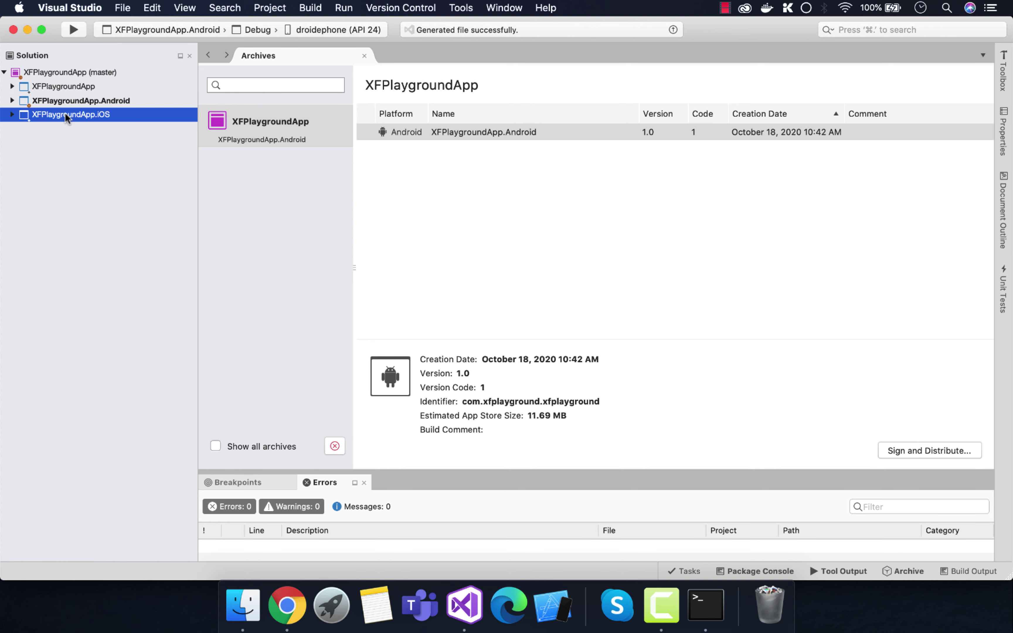
left_click(13, 87)
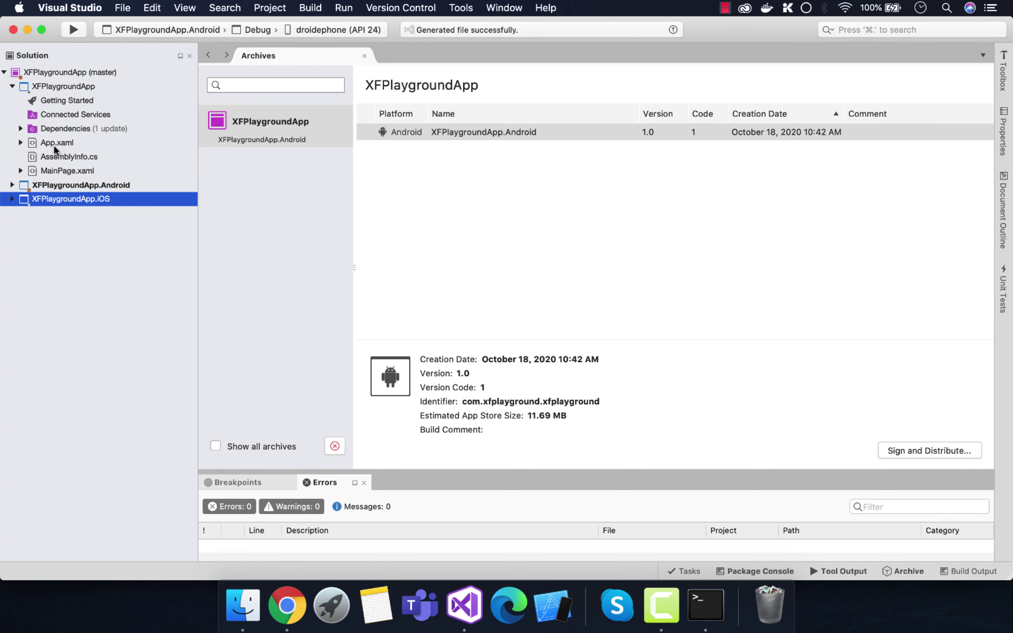
left_click(53, 171)
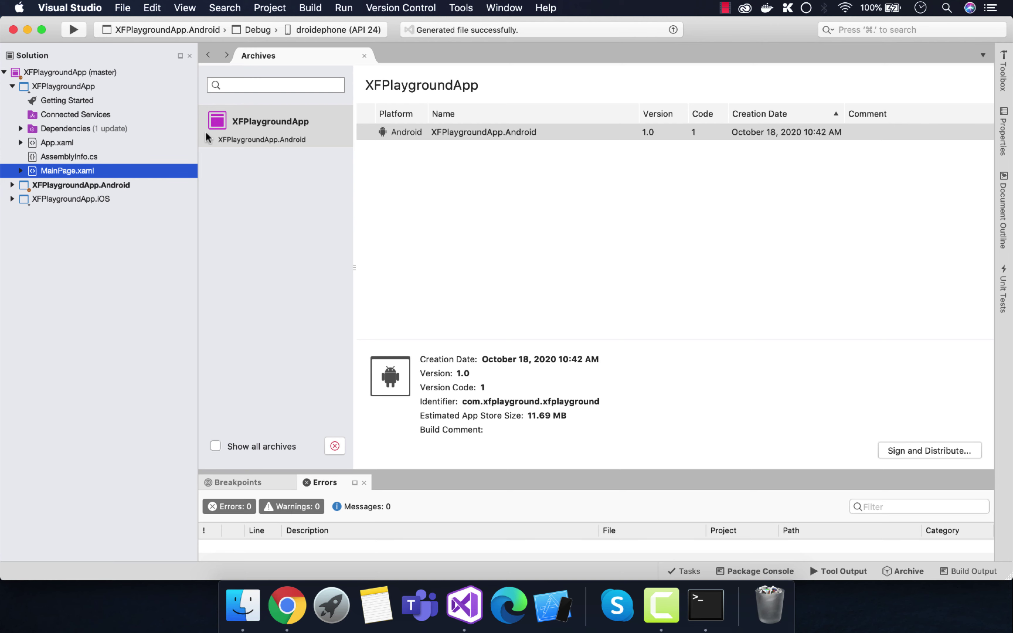
double_click(71, 169)
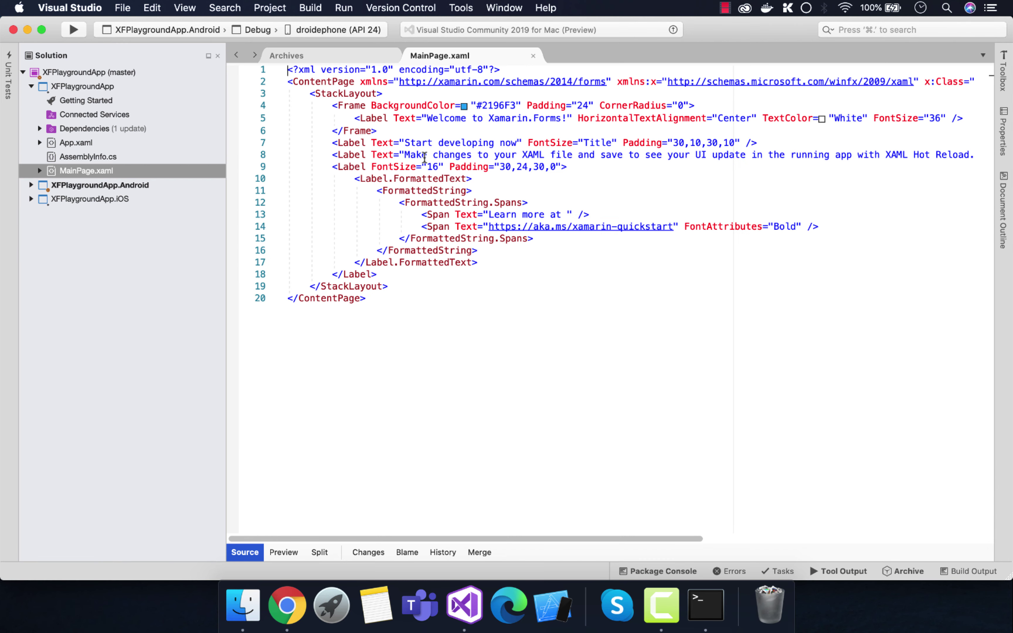
Step: Change line 5's label text to 'Welcome to Xamarin.Forms! Changes to MainPage' and save the file
left_click(418, 118)
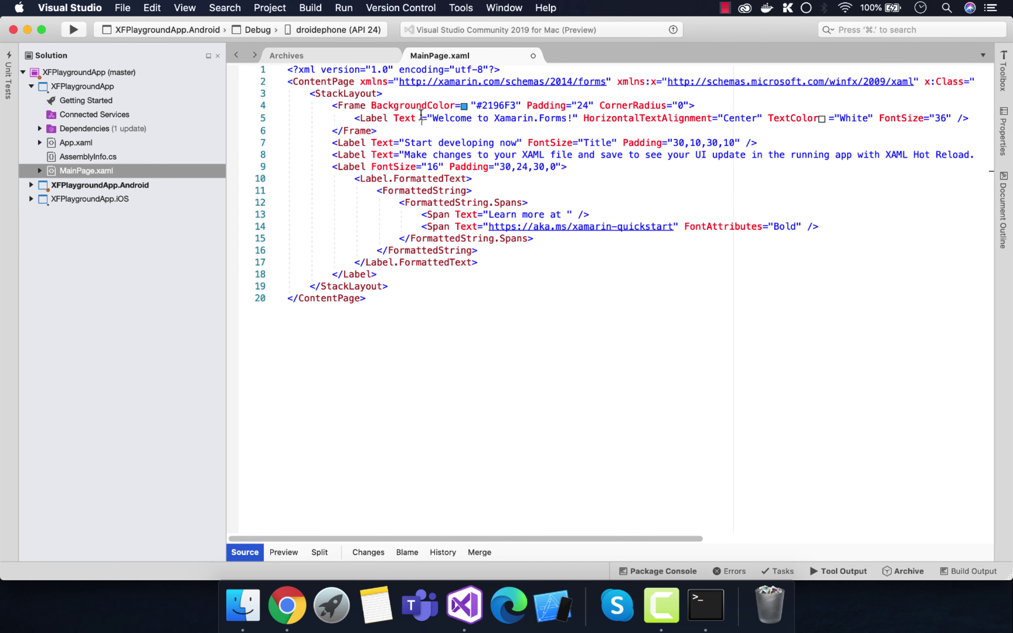
key("BackSpace")
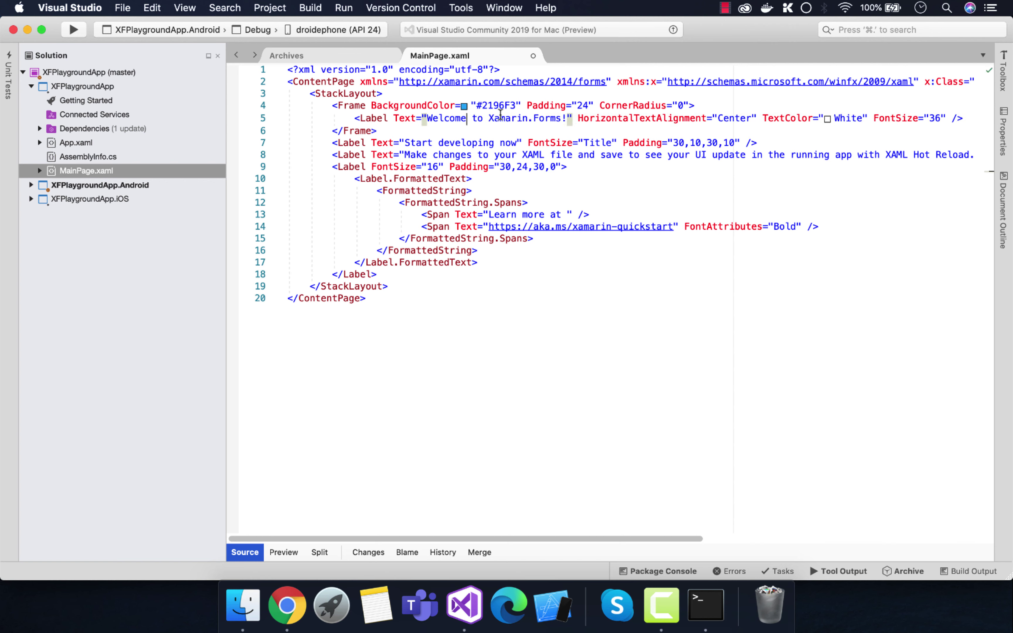
left_click(561, 118)
type("Cj")
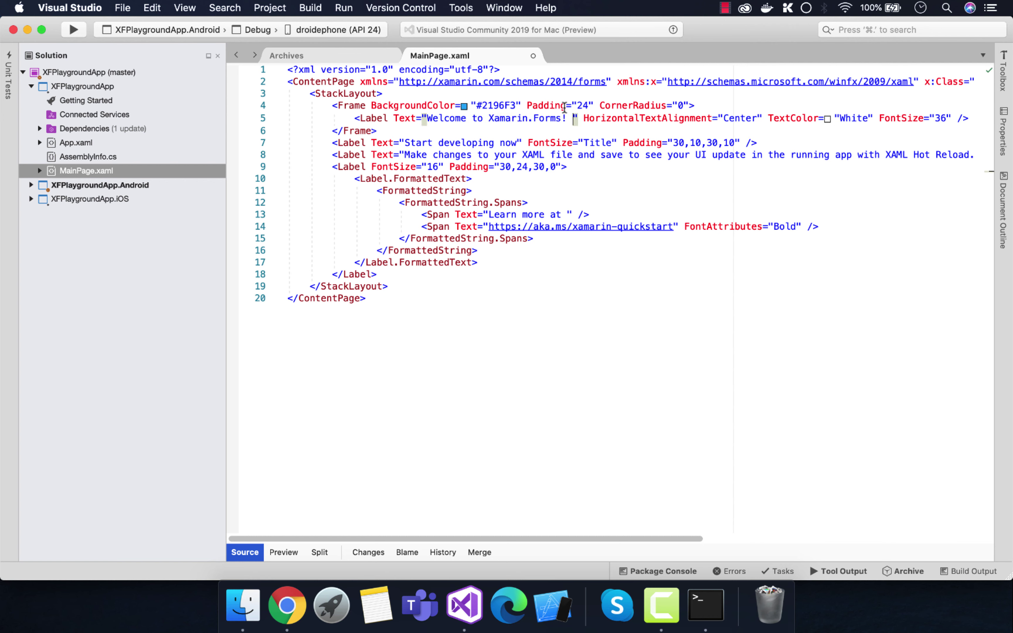
key("BackSpace")
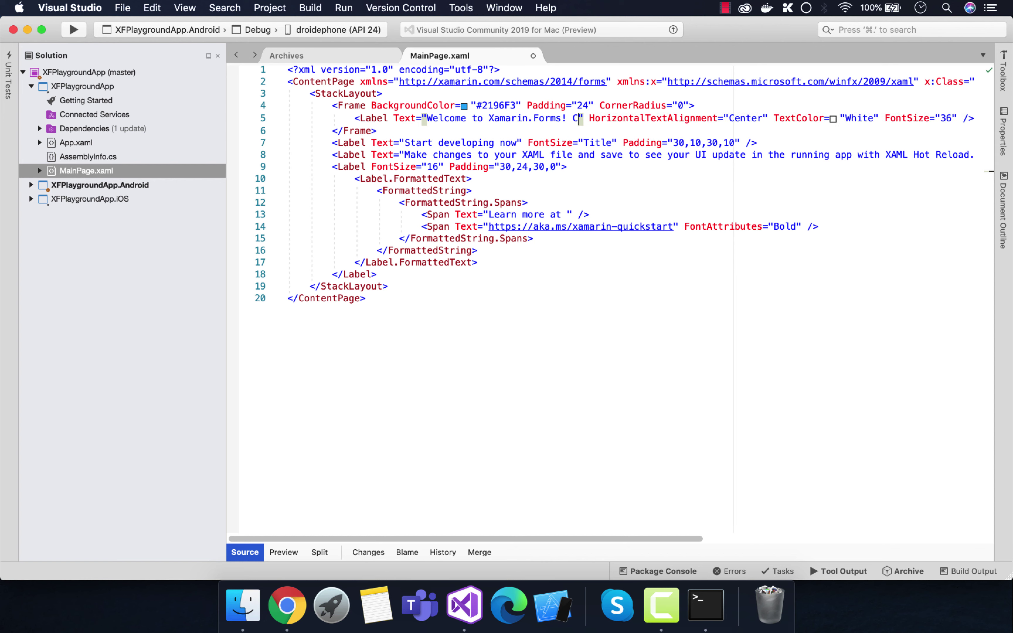
type("hanges to")
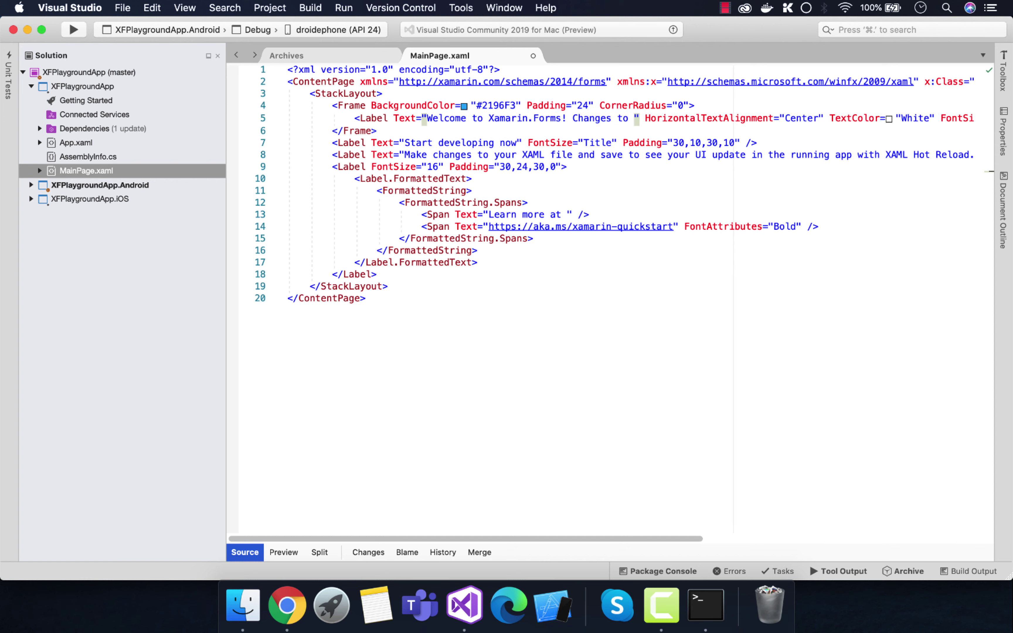
type(" MainPage")
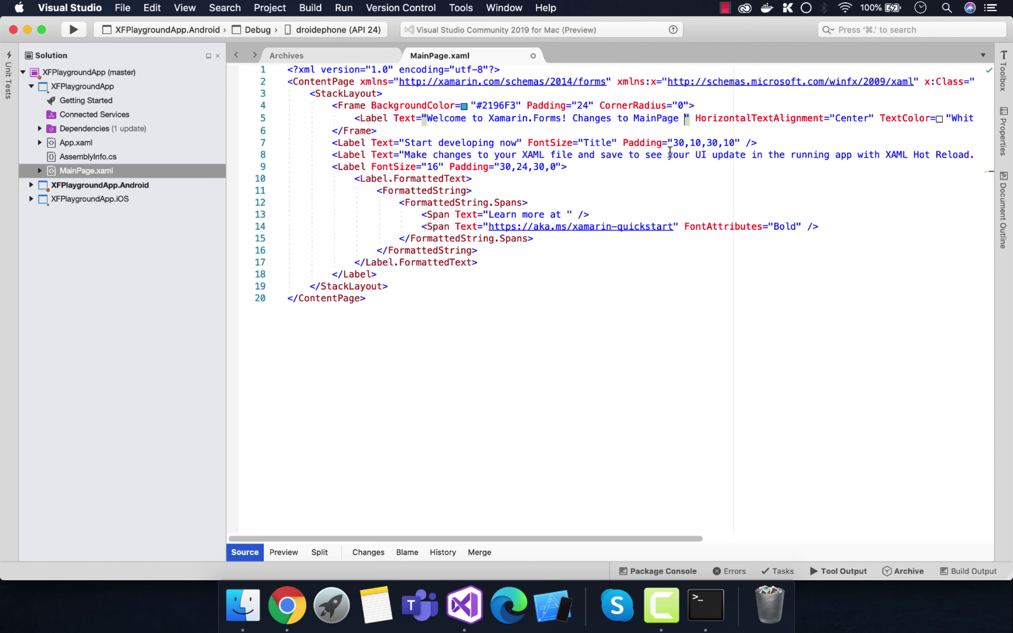
key("BackSpace")
left_click(510, 251)
key("super+s")
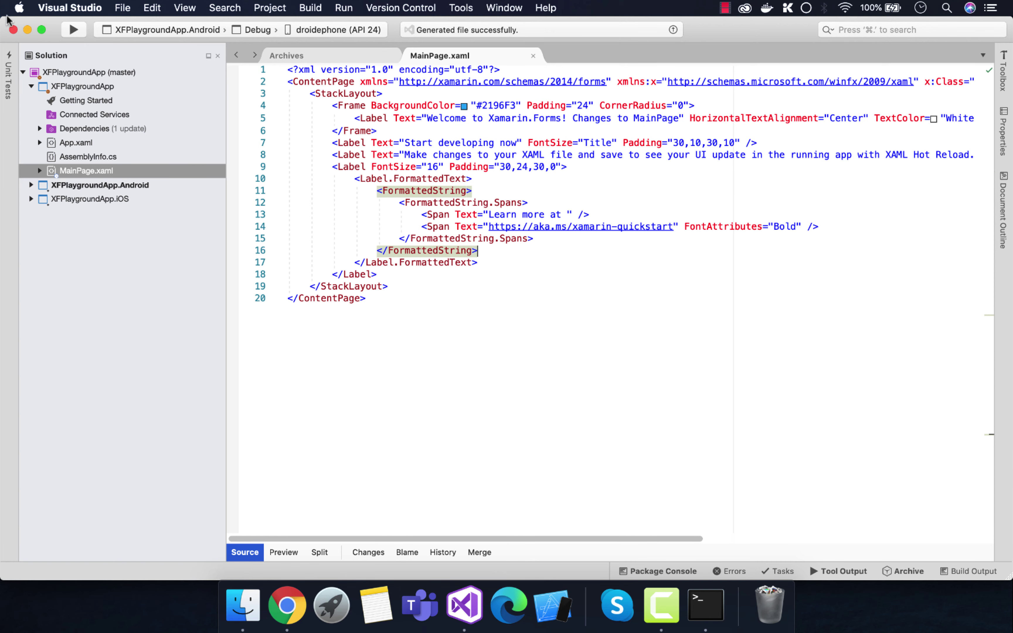
Step: Close the Visual Studio solution and start window, hide the browser, and tidy the Finder and Terminal windows
left_click(13, 30)
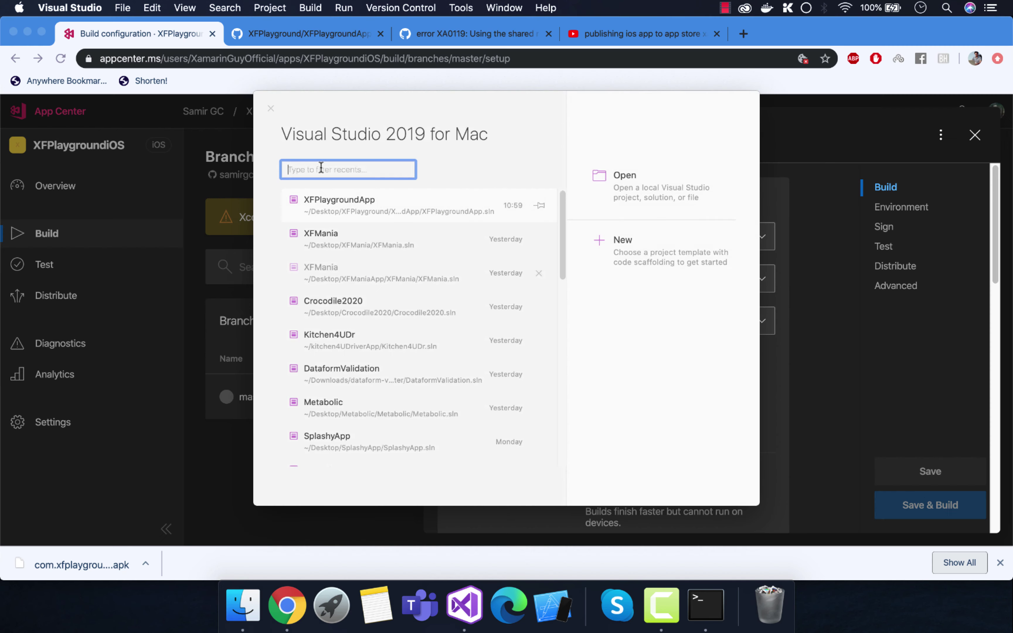
left_click(267, 106)
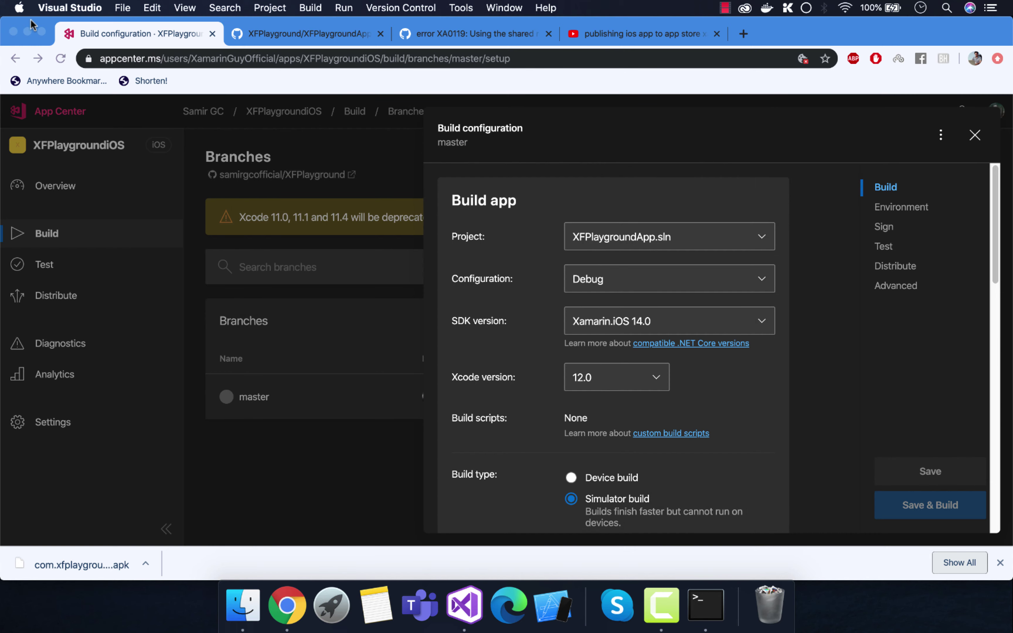
left_click(27, 32)
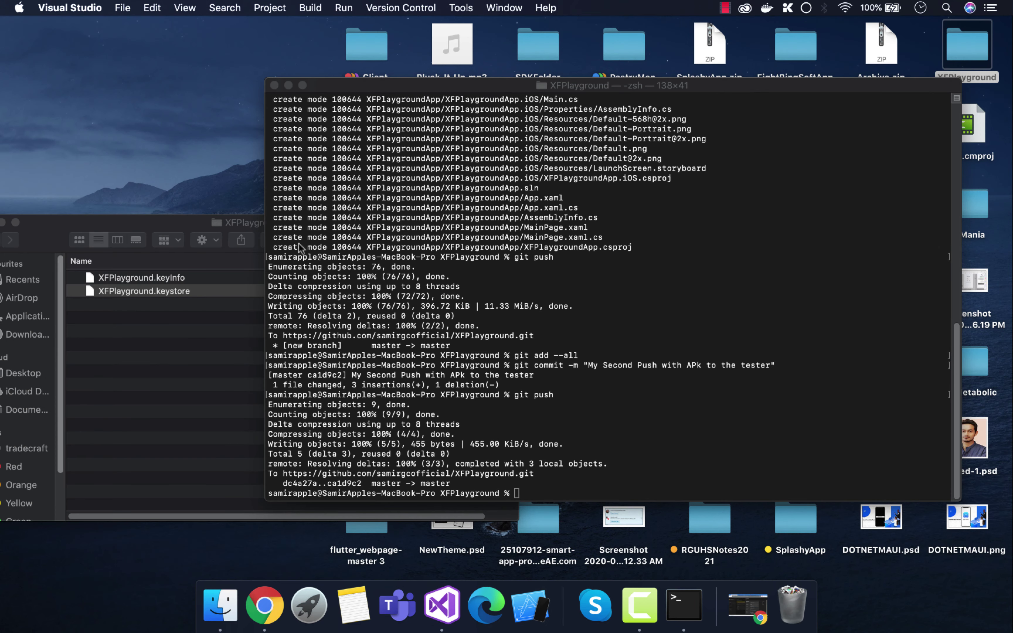
left_click_drag(163, 233, 559, 292)
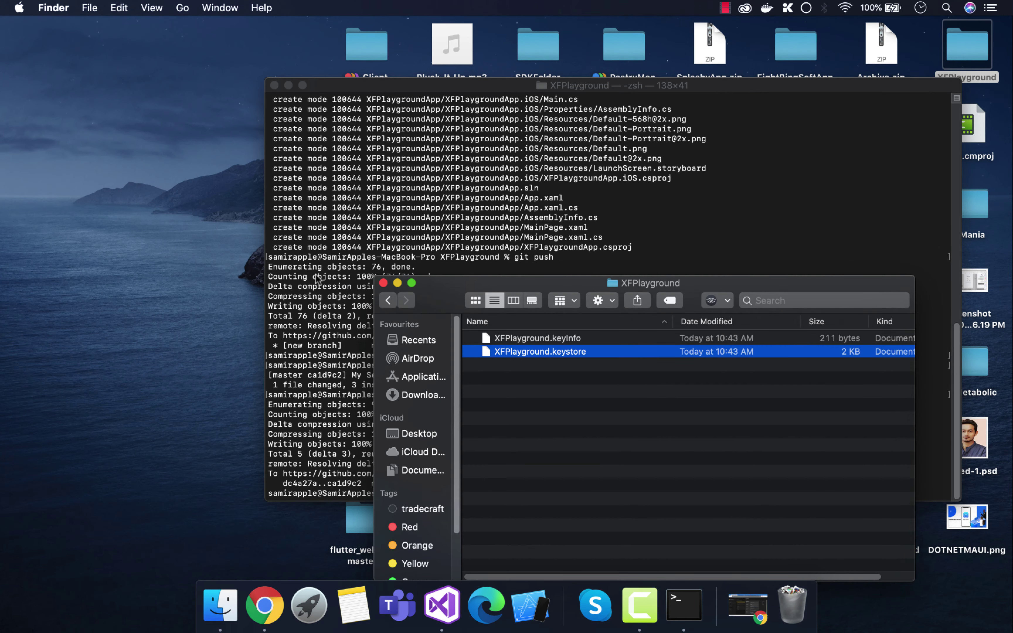
left_click(384, 283)
left_click(307, 196)
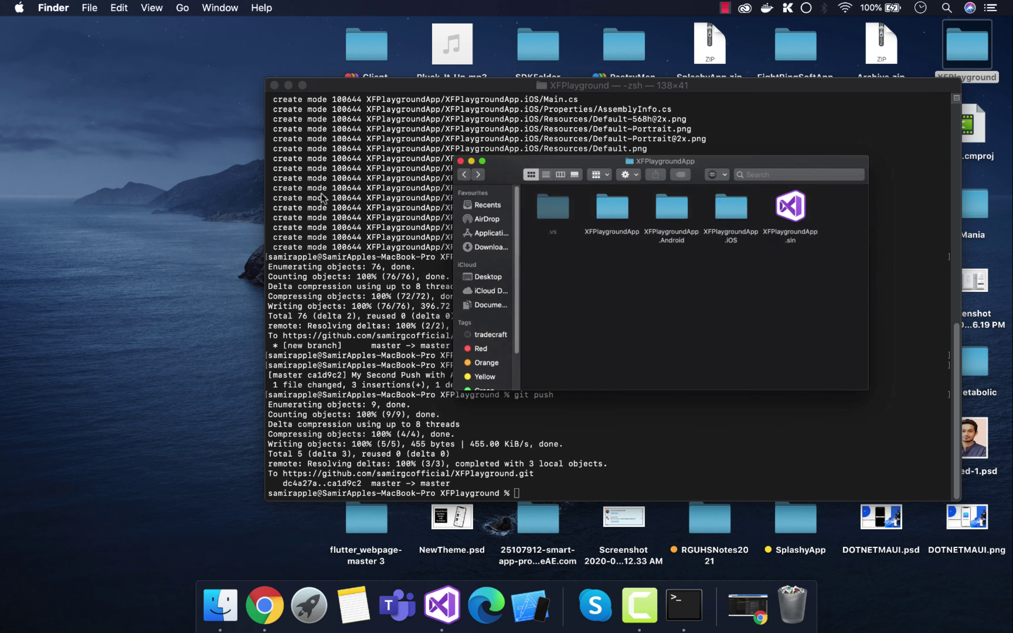
left_click_drag(795, 84, 615, 79)
Step: Open the XFPlaygroundApp solution folder and move its .vs folder to the Bin
double_click(952, 63)
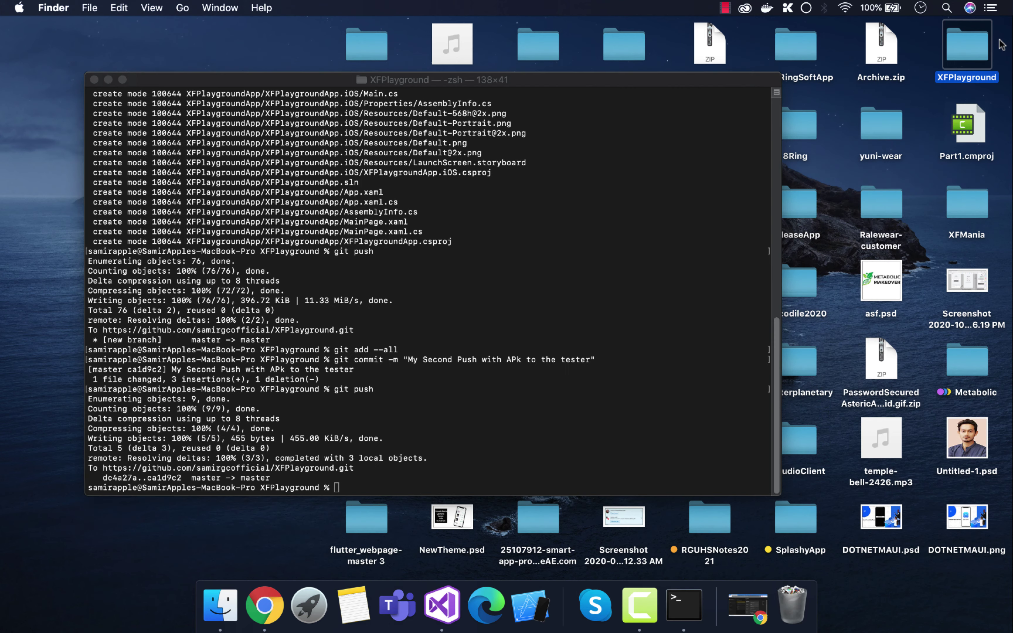
double_click(476, 259)
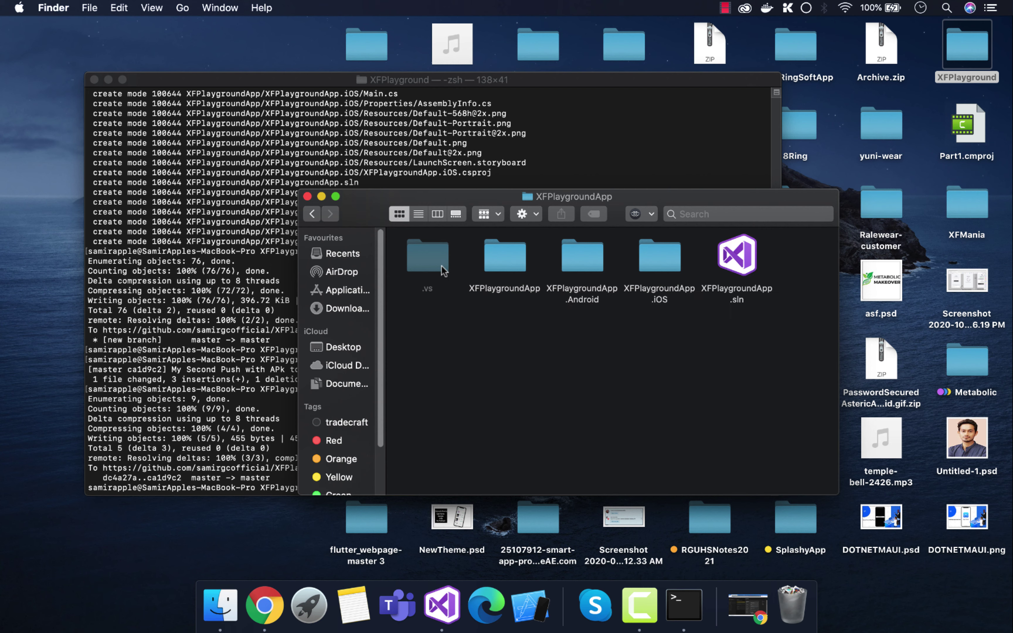
right_click(433, 257)
left_click(476, 229)
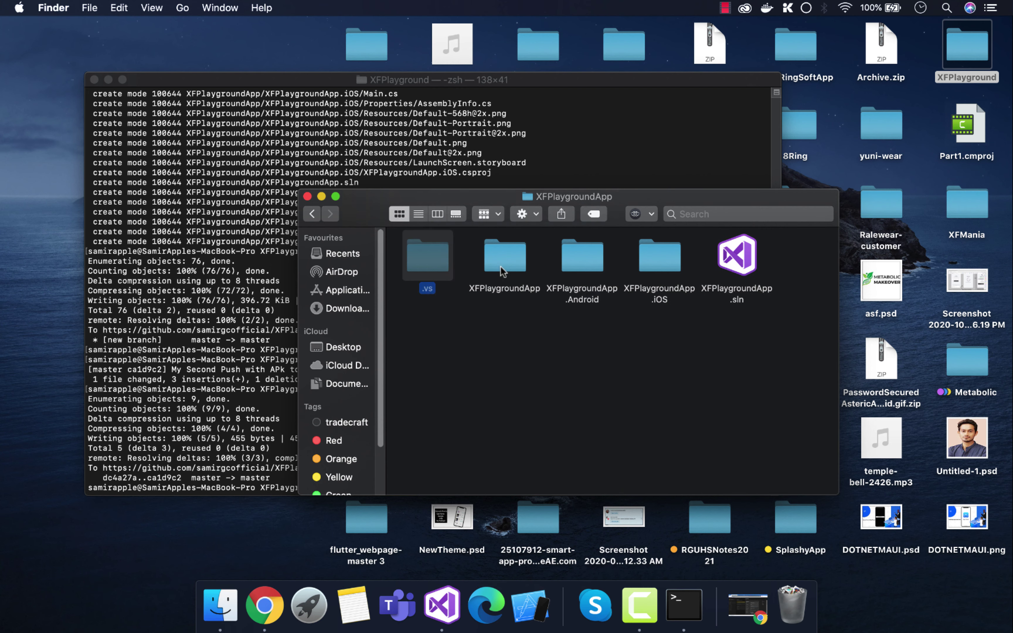
Step: Move the shared XFPlaygroundApp project's bin and obj folders to the Bin
double_click(506, 256)
left_click(659, 256)
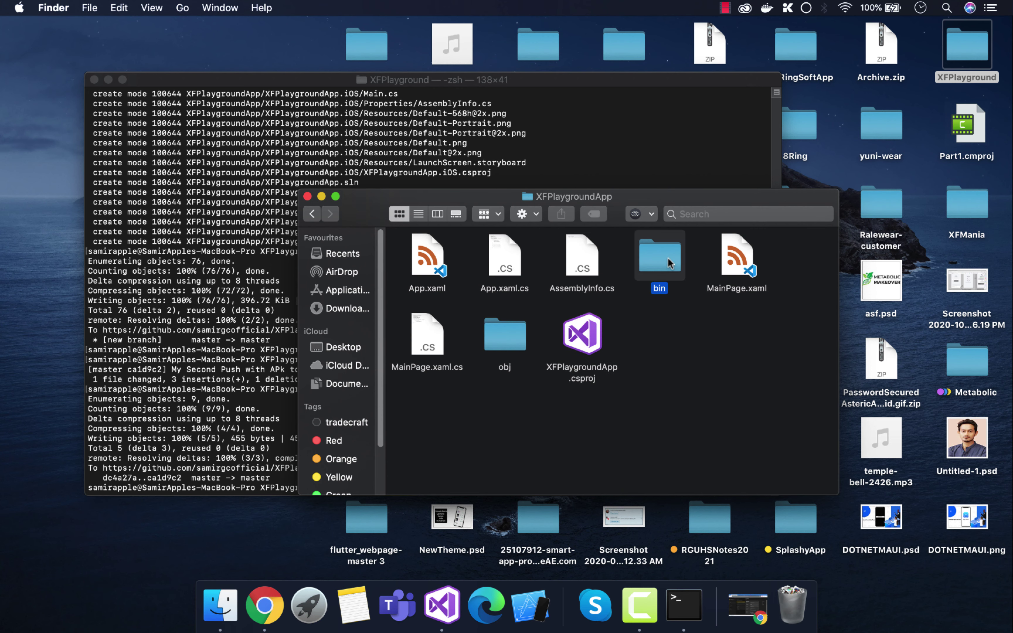
left_click(504, 335, "super")
right_click(500, 341)
left_click(570, 229)
key("super+bracketleft")
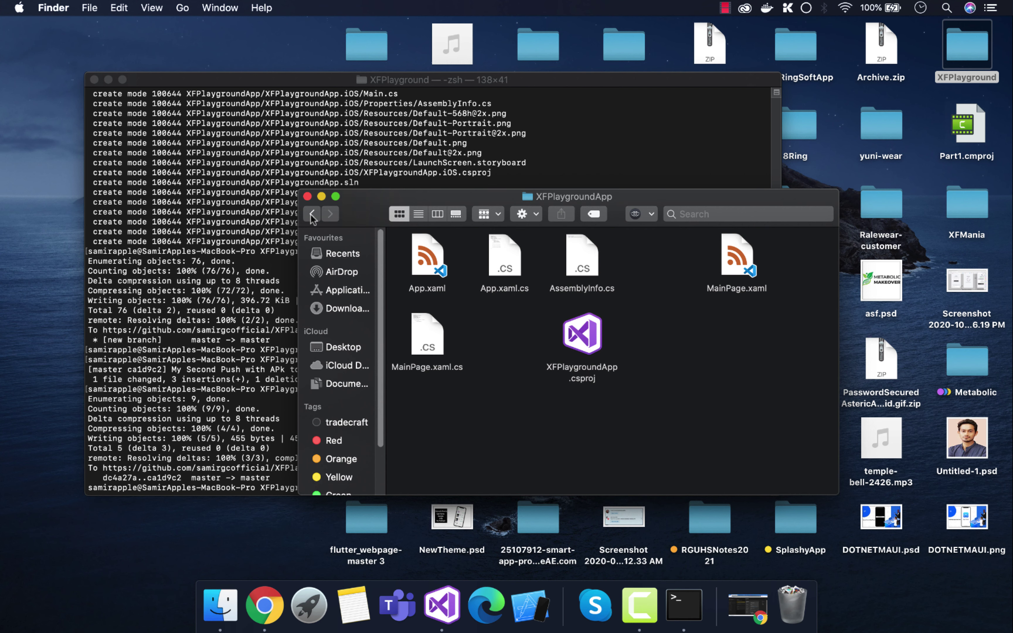
Step: Move the XFPlaygroundApp.Android project's bin and obj folders to the Bin
left_click(592, 255)
double_click(594, 257)
left_click(651, 254)
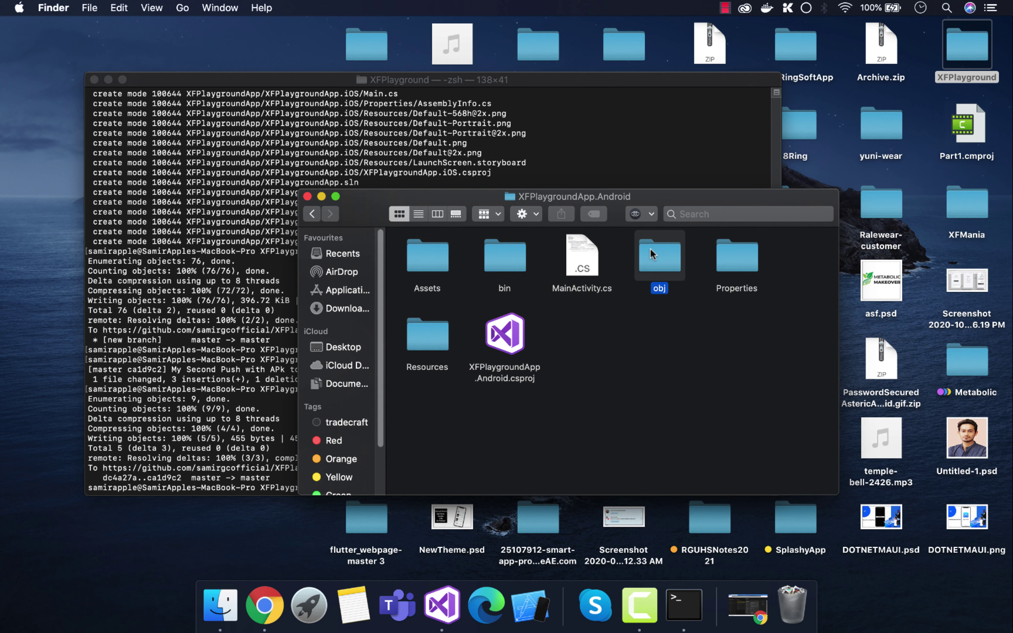
left_click(498, 256, "super")
right_click(493, 256)
left_click(544, 229)
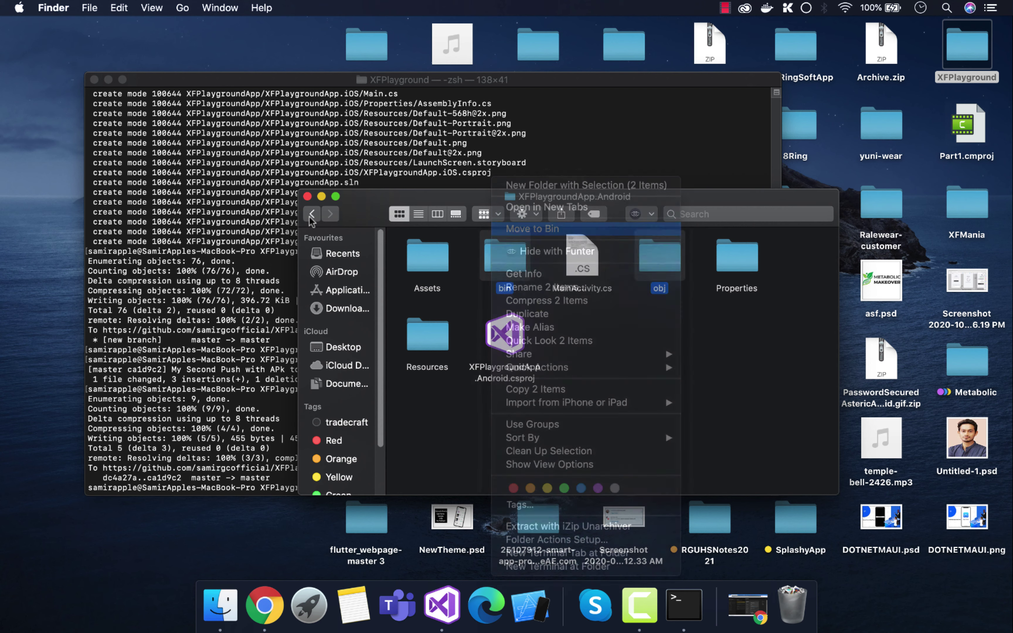
left_click(313, 214)
Step: Move the XFPlaygroundApp.iOS project's bin and obj folders to the Bin
double_click(661, 257)
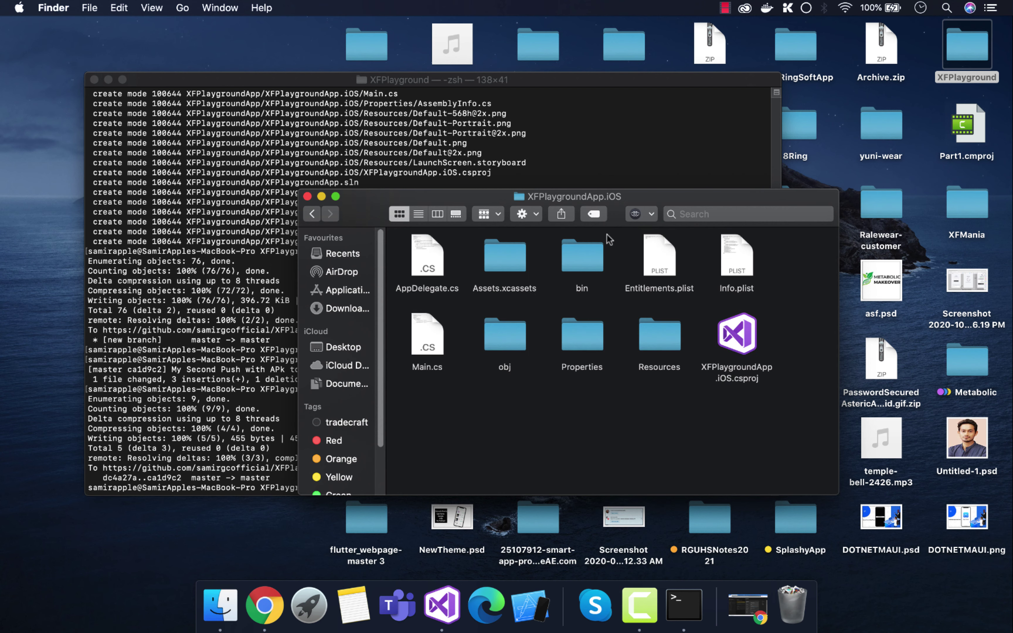
left_click(590, 262)
left_click(512, 334, "super")
right_click(506, 333)
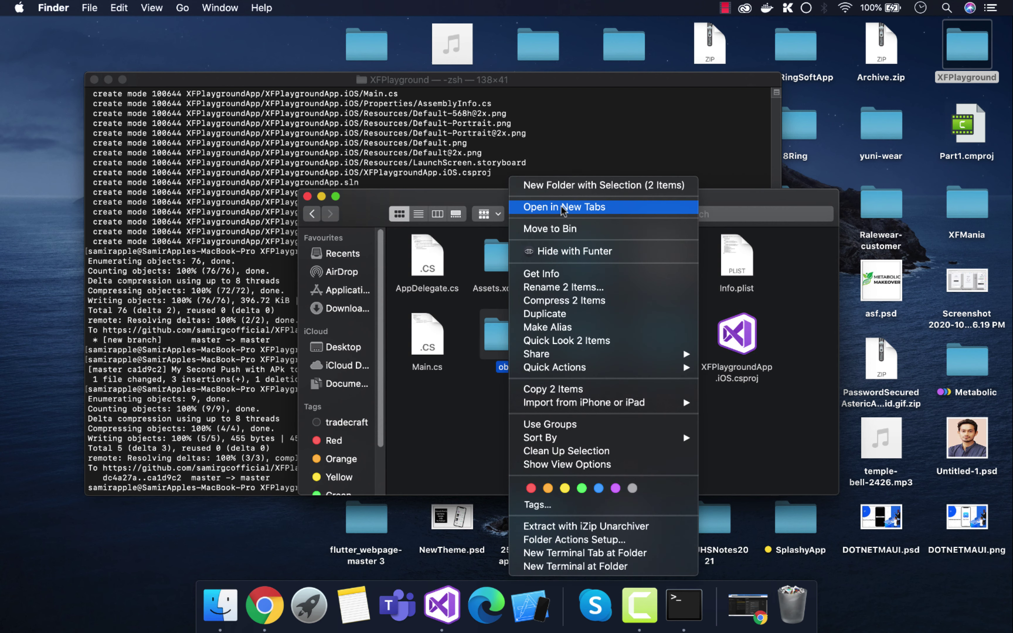
left_click(532, 228)
left_click(312, 214)
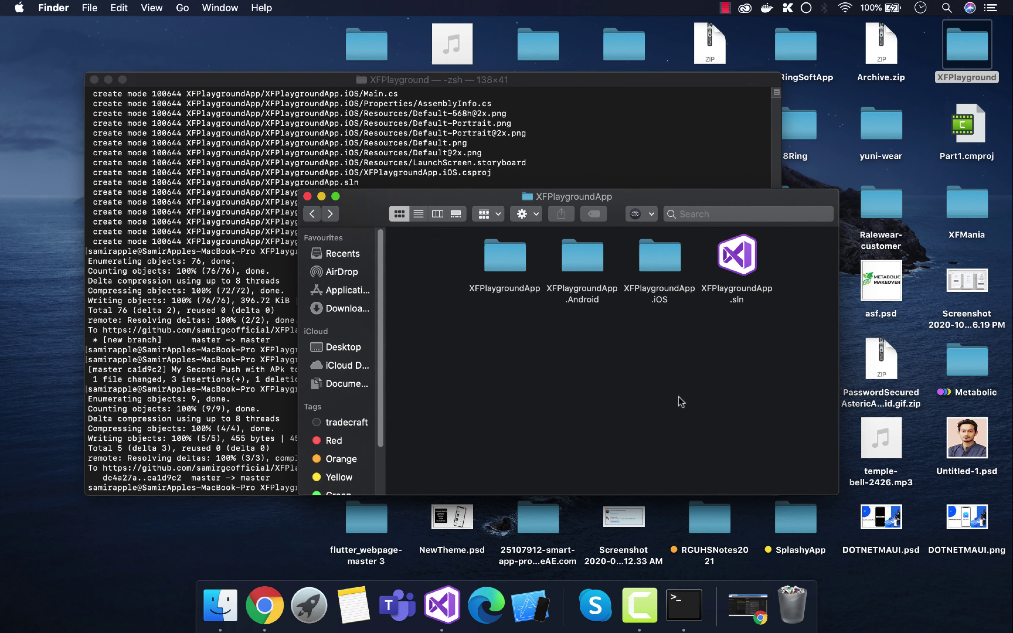
Step: Go back up to the XFPlayground repository folder and bring Terminal to the front
left_click(313, 214)
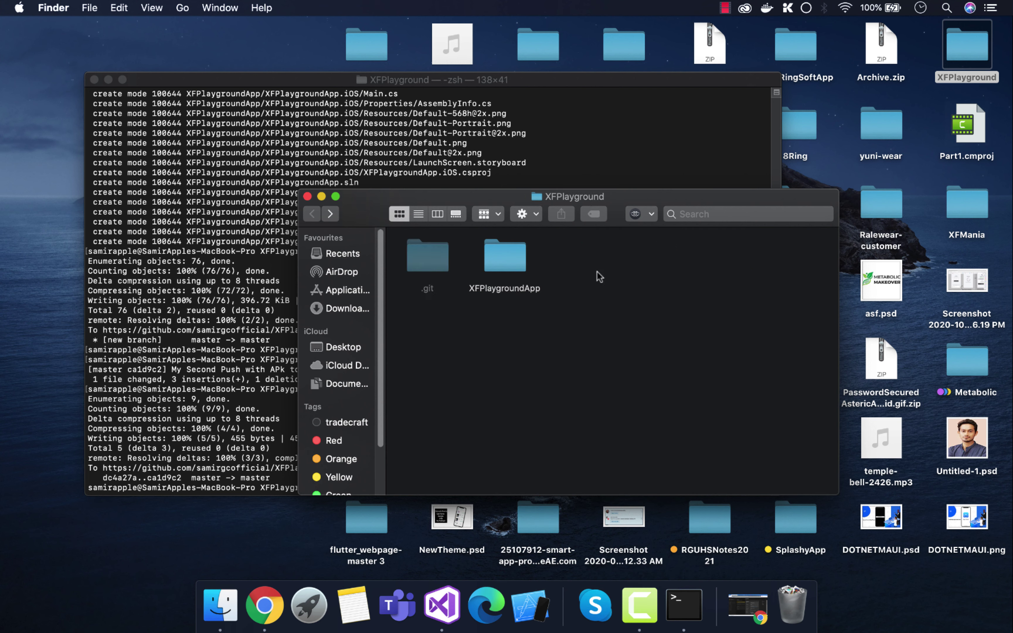
left_click(485, 287)
left_click(648, 332)
left_click(674, 610)
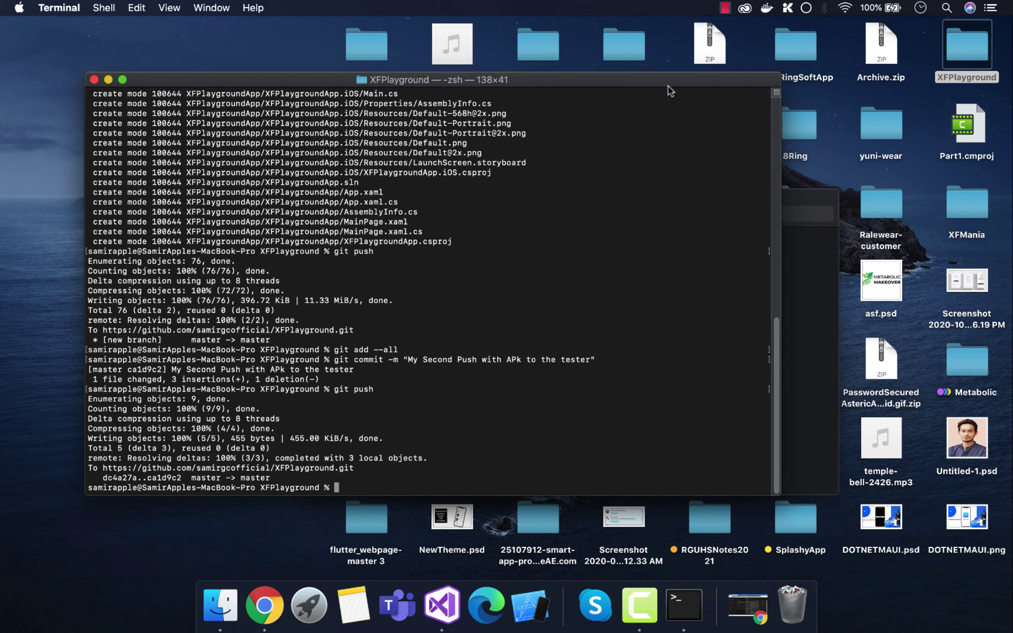
Step: Change into the XFPlayground folder and stage every change with git add --all
left_click_drag(667, 85, 599, 42)
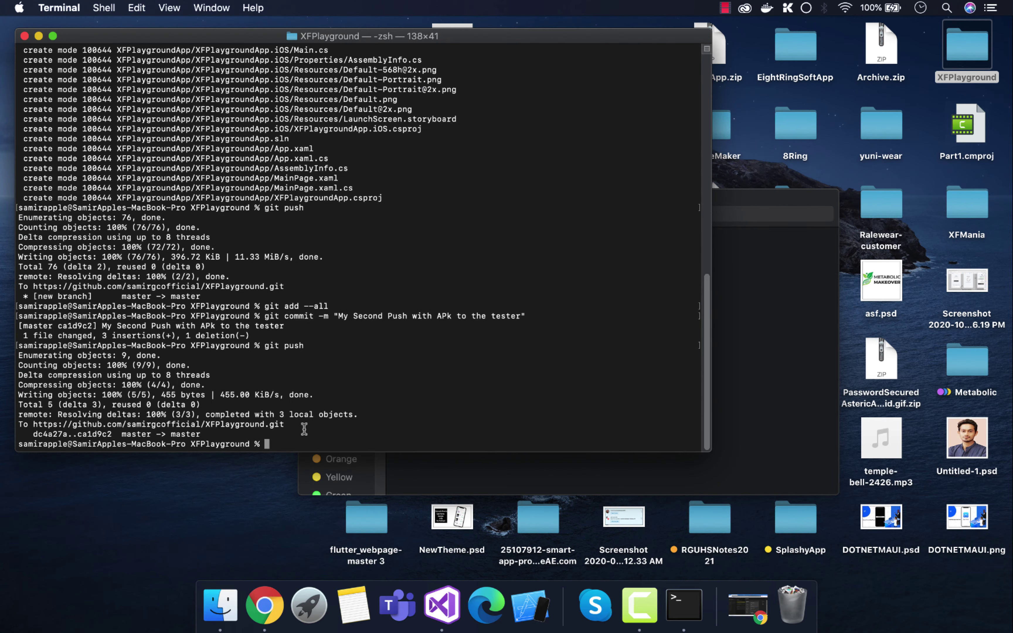
type("cd")
left_click_drag(946, 63, 459, 362)
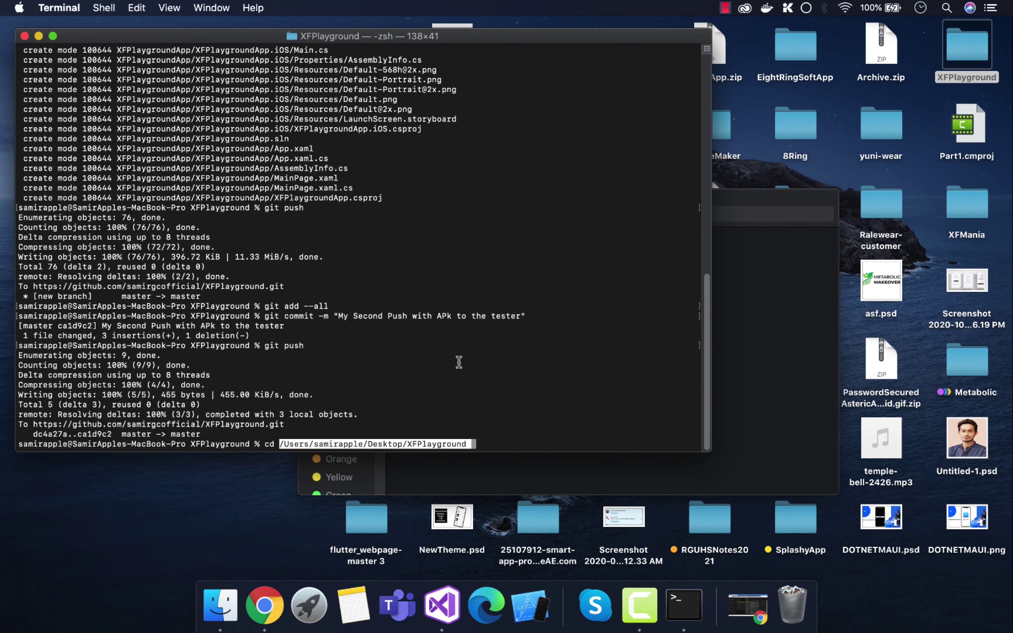
key("Return")
type("gi")
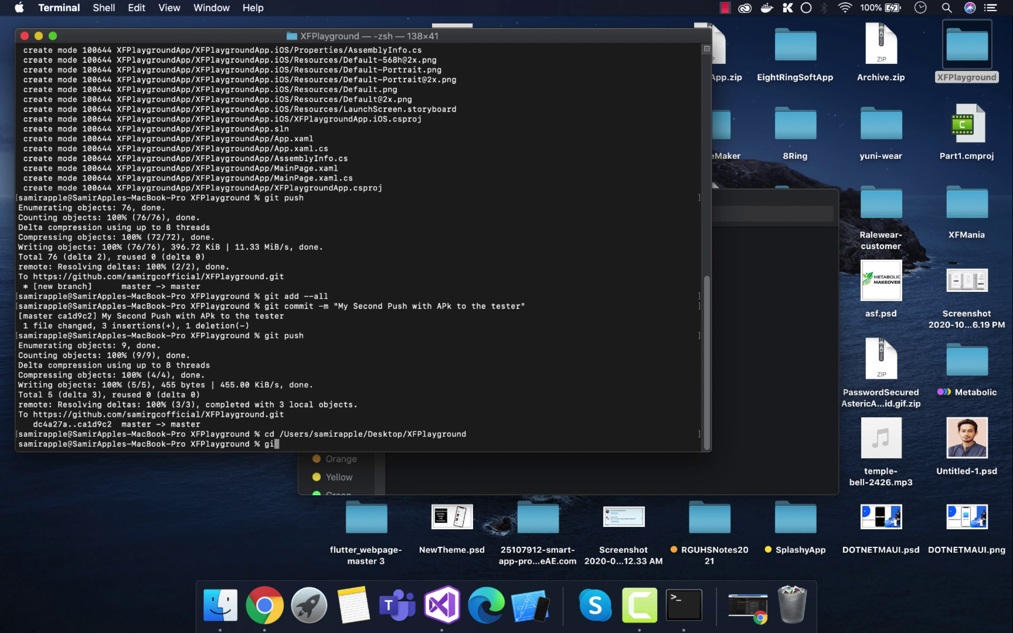
type("t add --all")
key("Return")
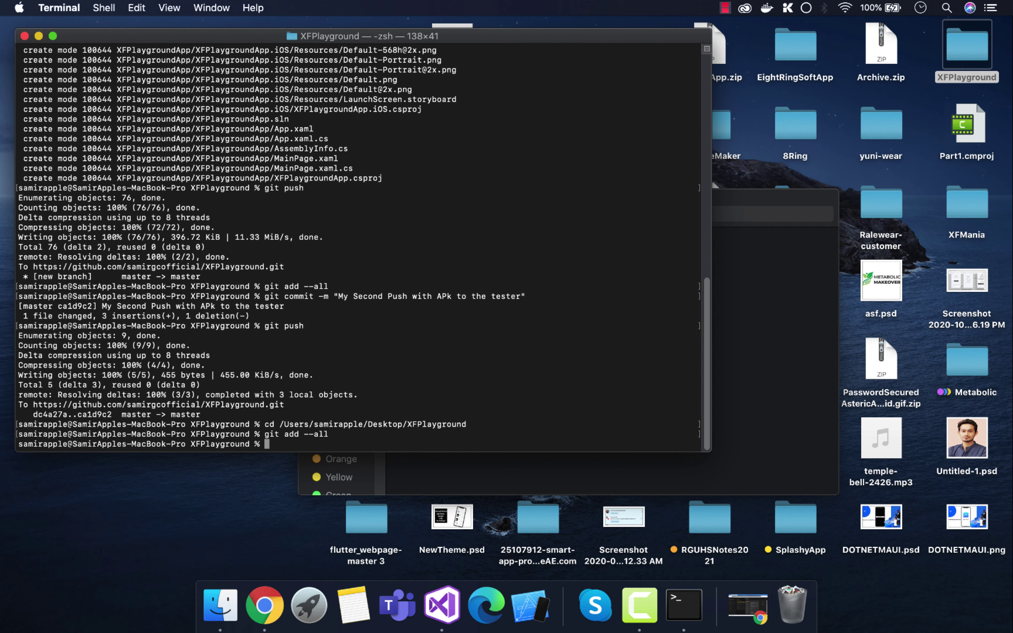
Step: Commit with the message 'Small changes on the mainpage' and push the commit to GitHub
type("girt")
type("Small")
type(" change")
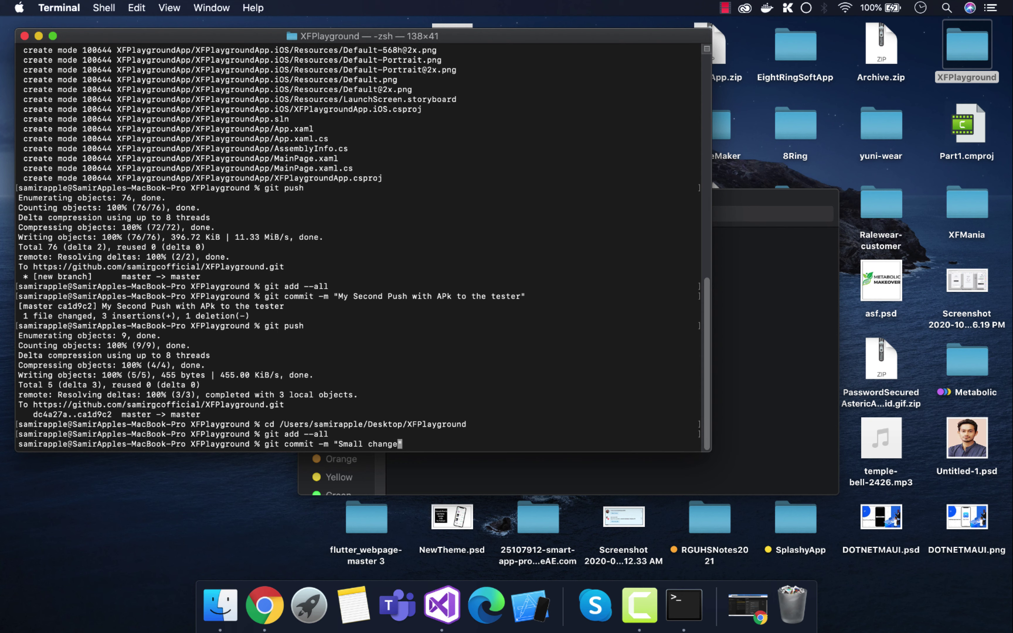
type("s on the mainpage\"")
key("Return")
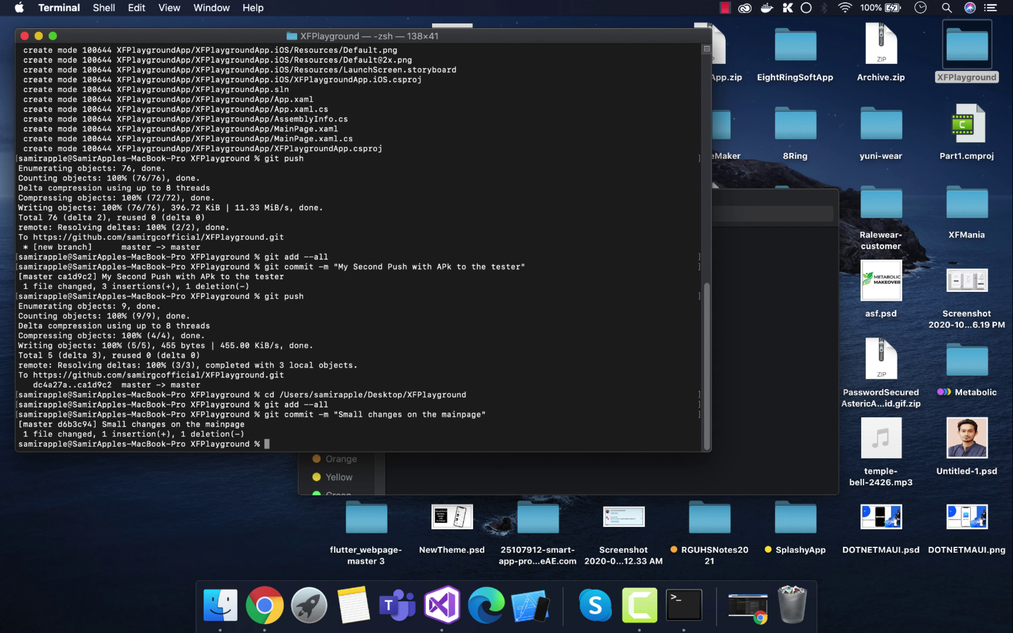
type("git pusghh")
key("Return")
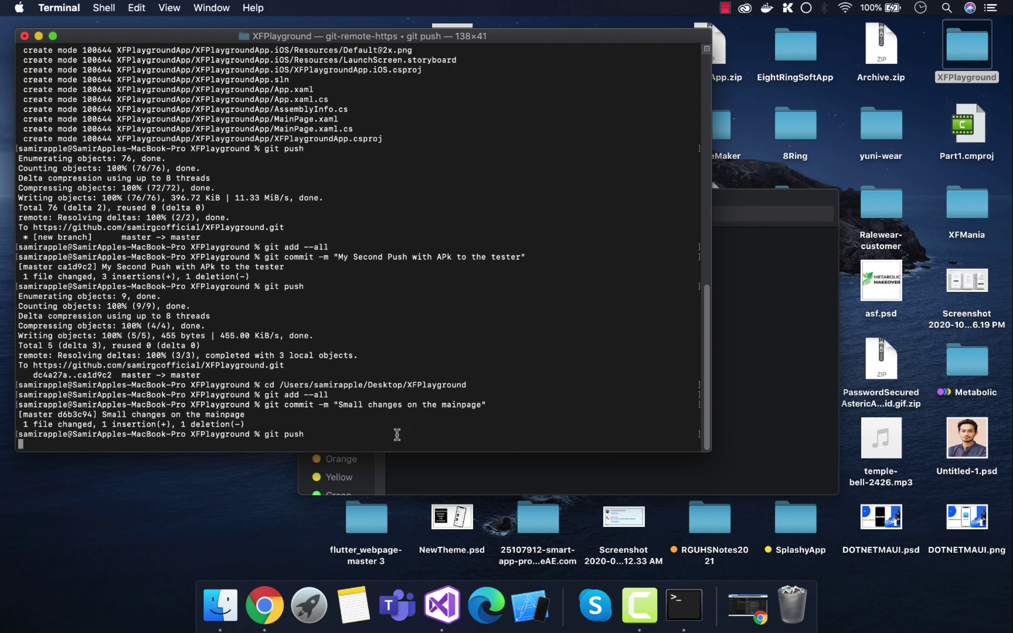
left_click(266, 604)
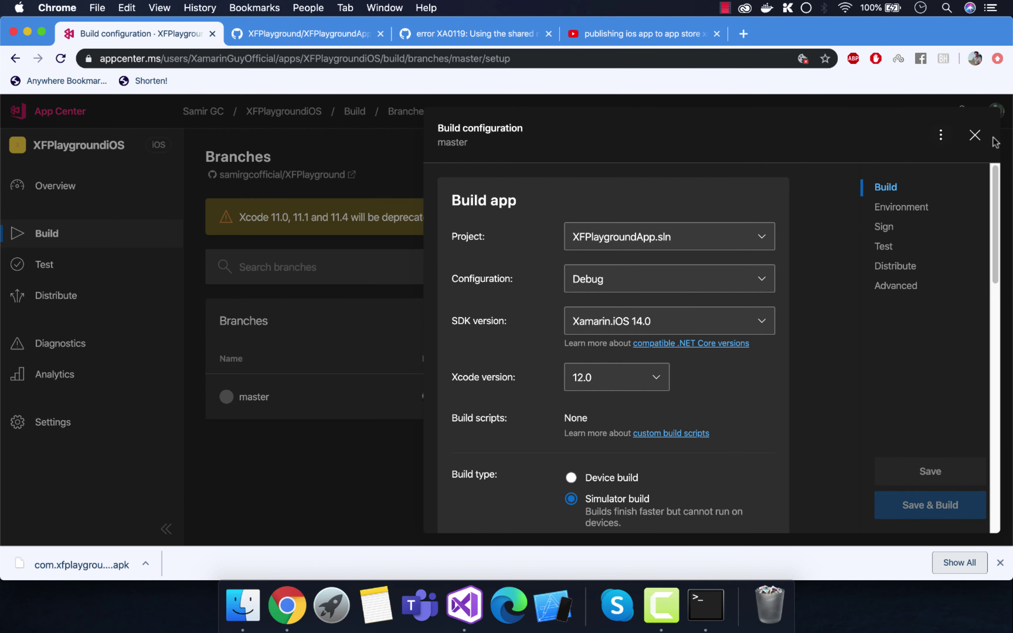
Step: Close the iOS build configuration and open XFPlaygroundDroid from the My Apps list
left_click(990, 141)
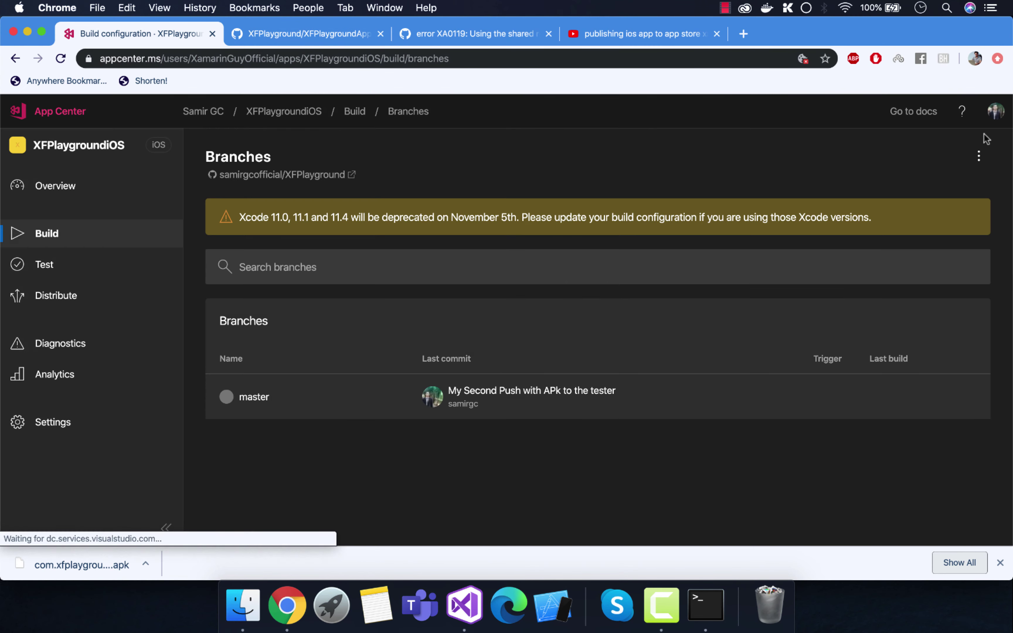
left_click(48, 121)
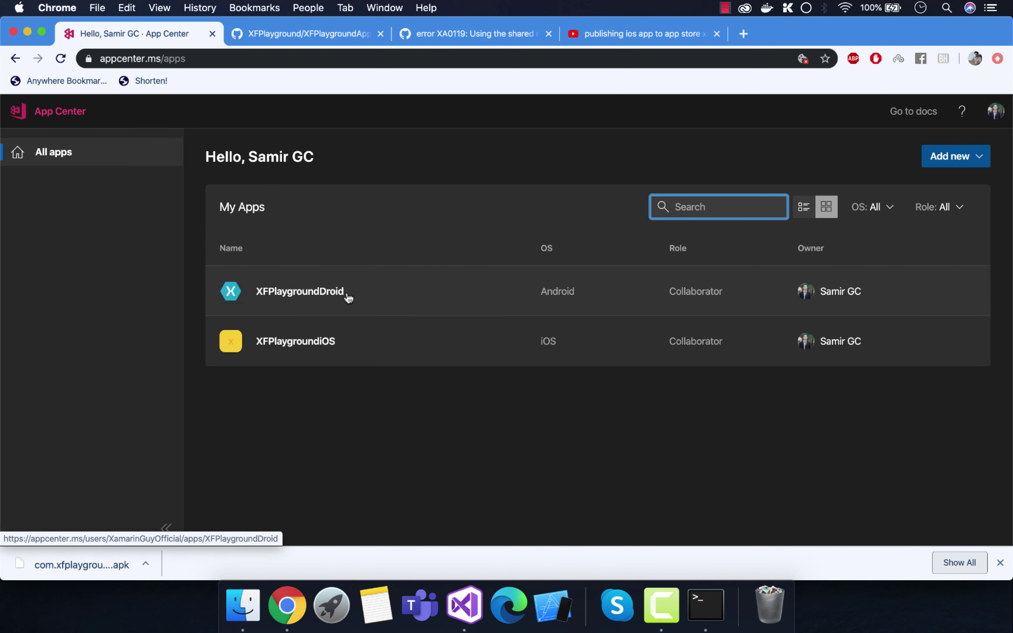
left_click(346, 296)
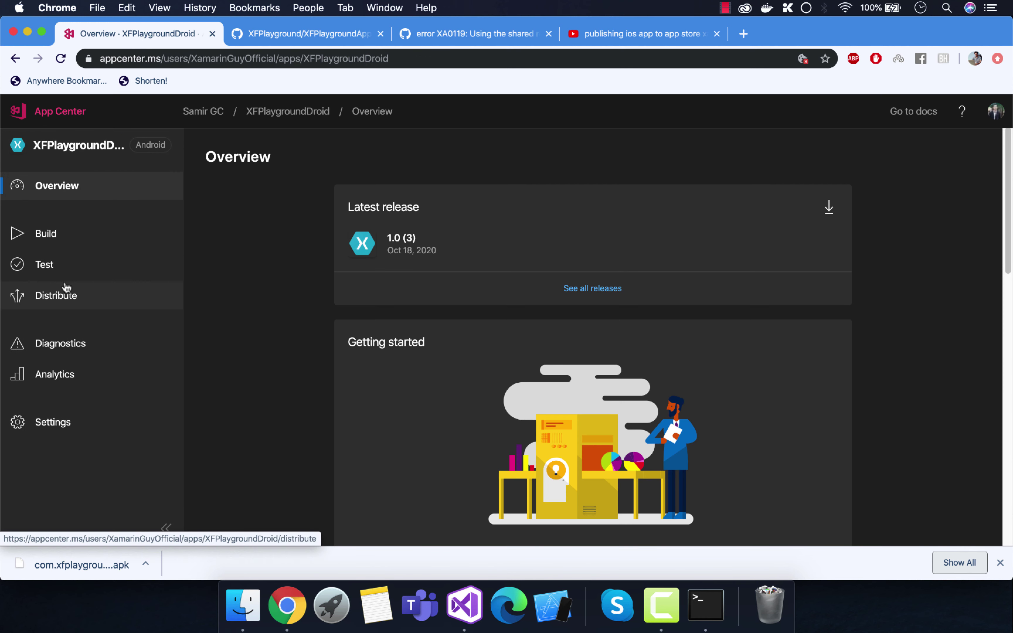